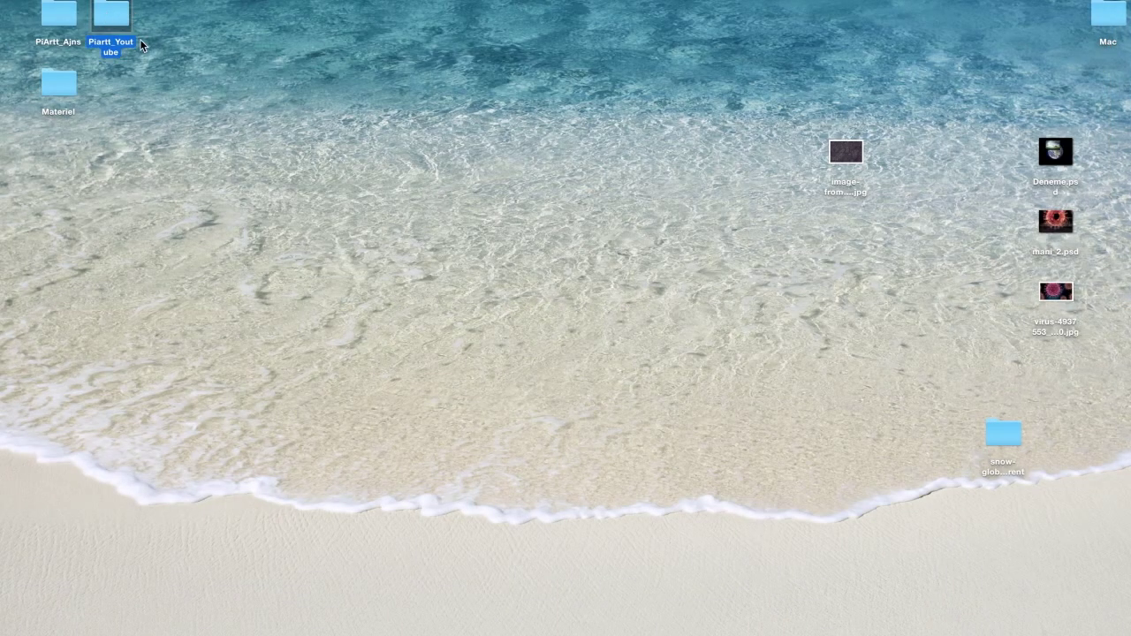
# Step: Open earth.jpg from the Piartt_Youtube › Video › Materiel folder in Photoshop
pyautogui.doubleClick(111, 19)
pyautogui.click(445, 54)
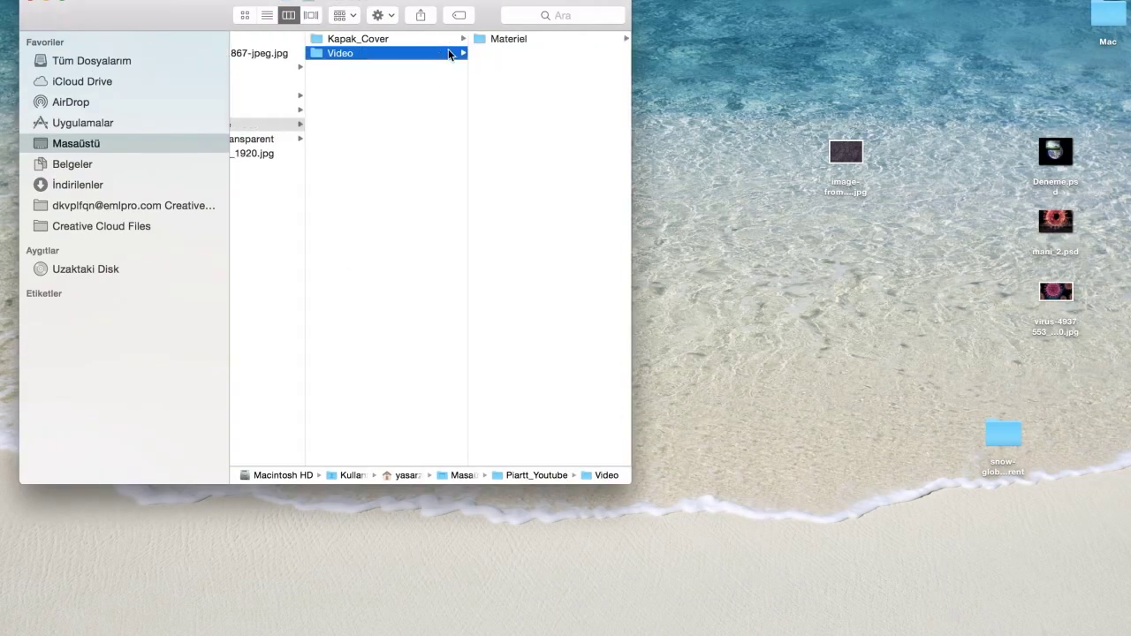
pyautogui.click(529, 41)
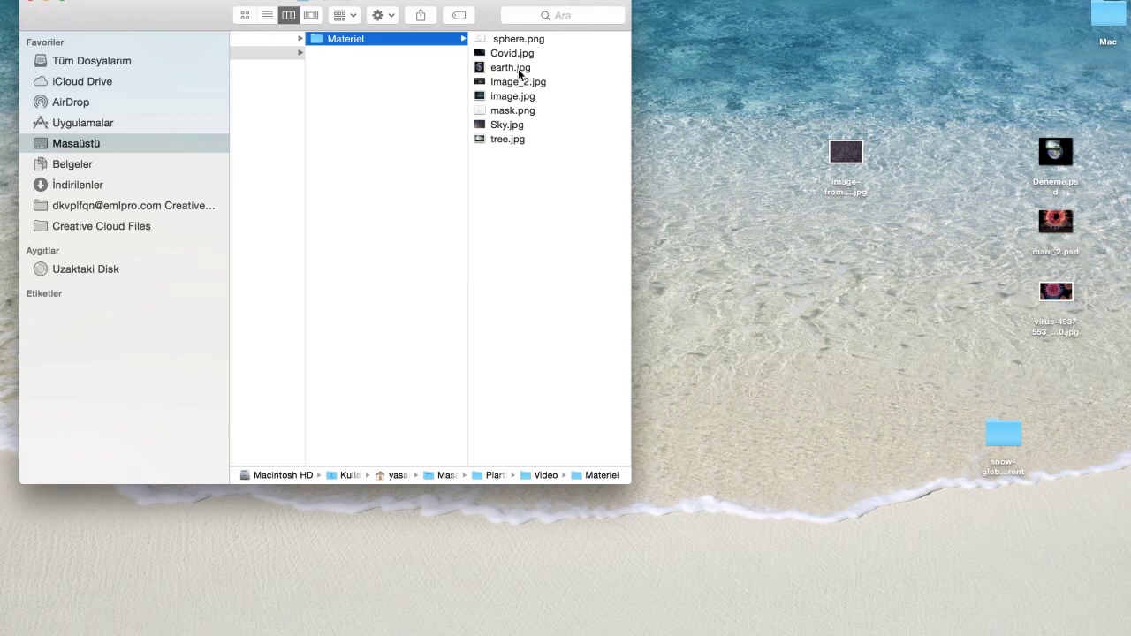
pyautogui.click(520, 70)
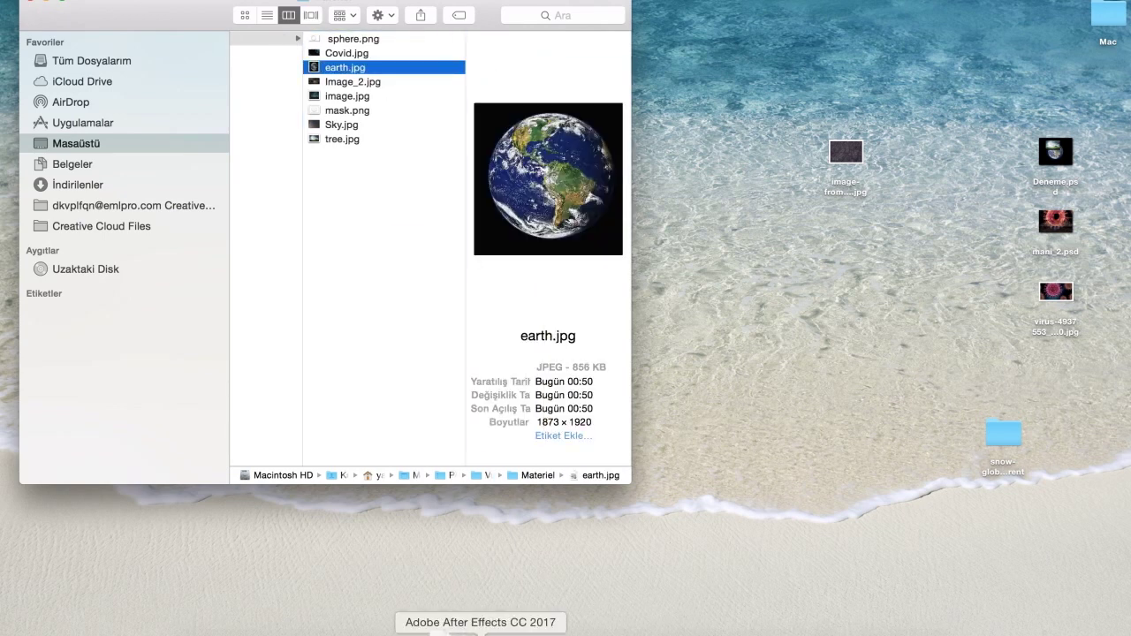
pyautogui.click(435, 625)
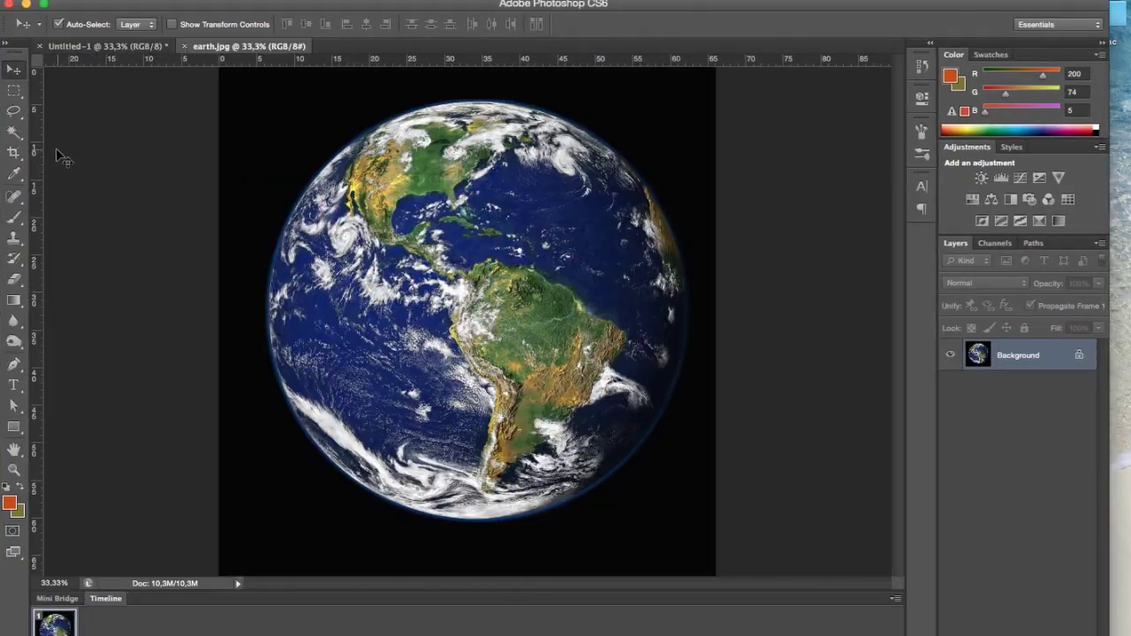
# Step: Convert the earth's Background to Layer 0 and delete the black surround with the Magic Wand
pyautogui.click(15, 134)
pyautogui.click(48, 144)
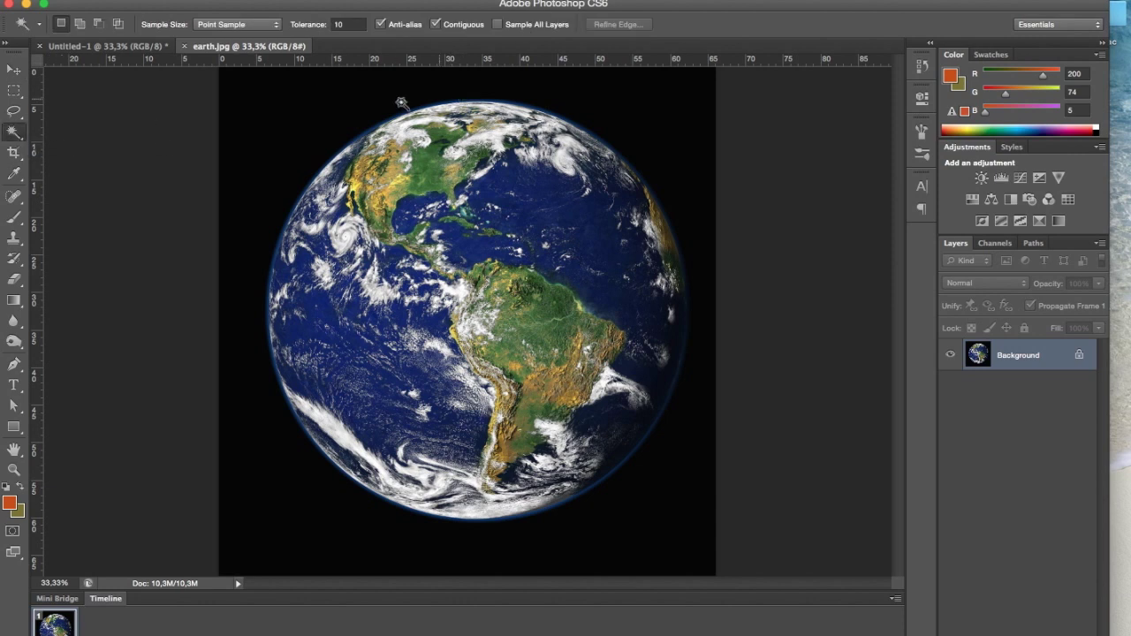
pyautogui.doubleClick(1079, 358)
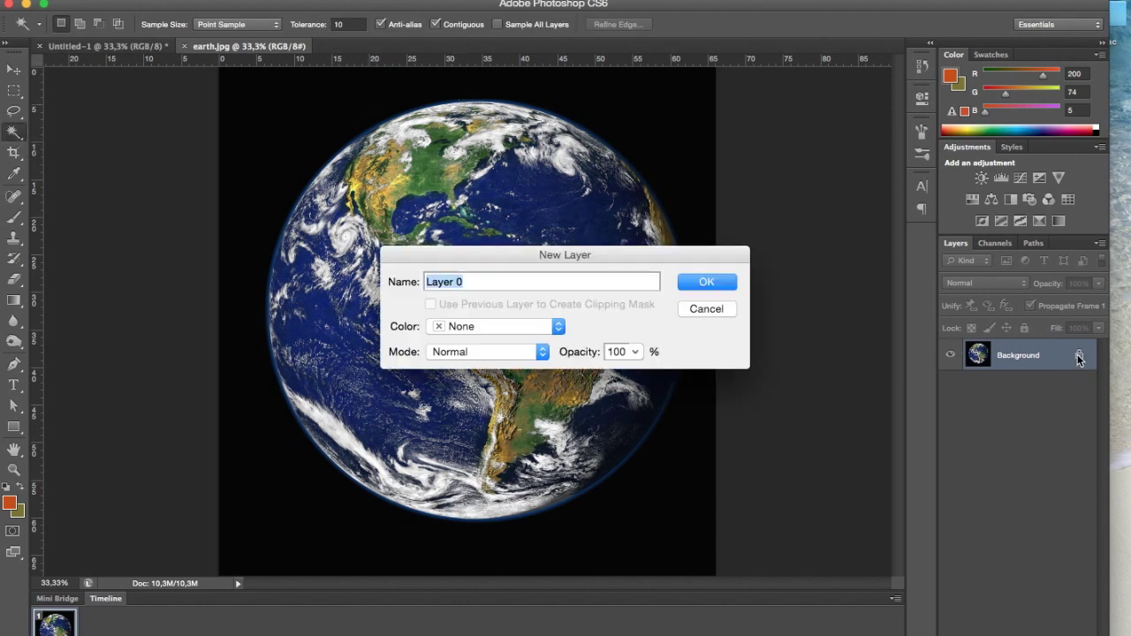
pyautogui.click(699, 281)
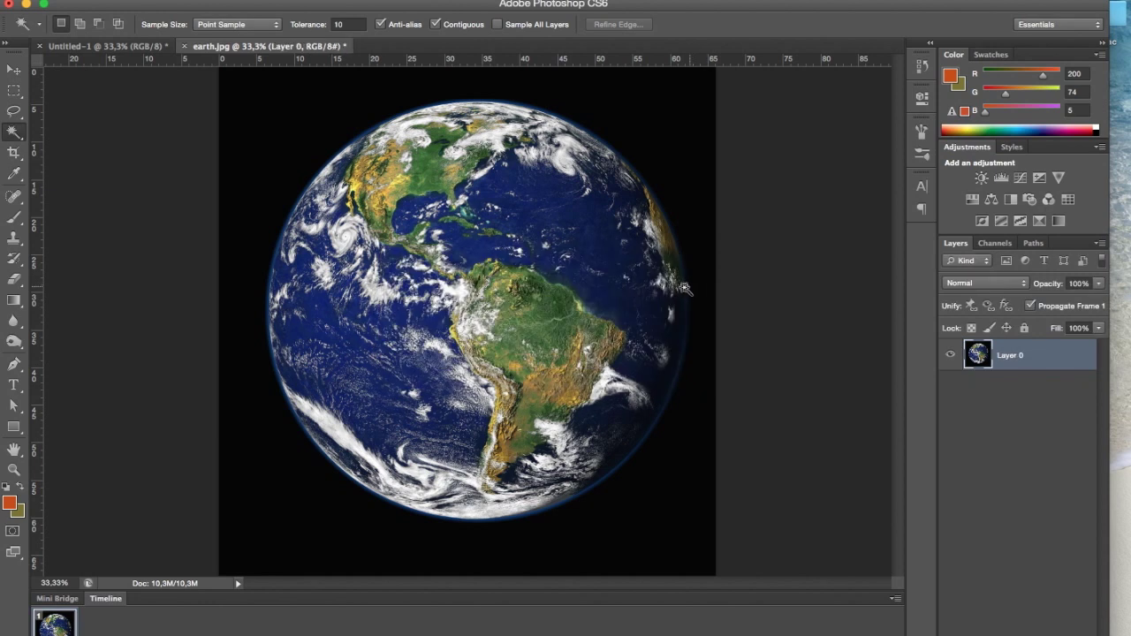
pyautogui.click(302, 141)
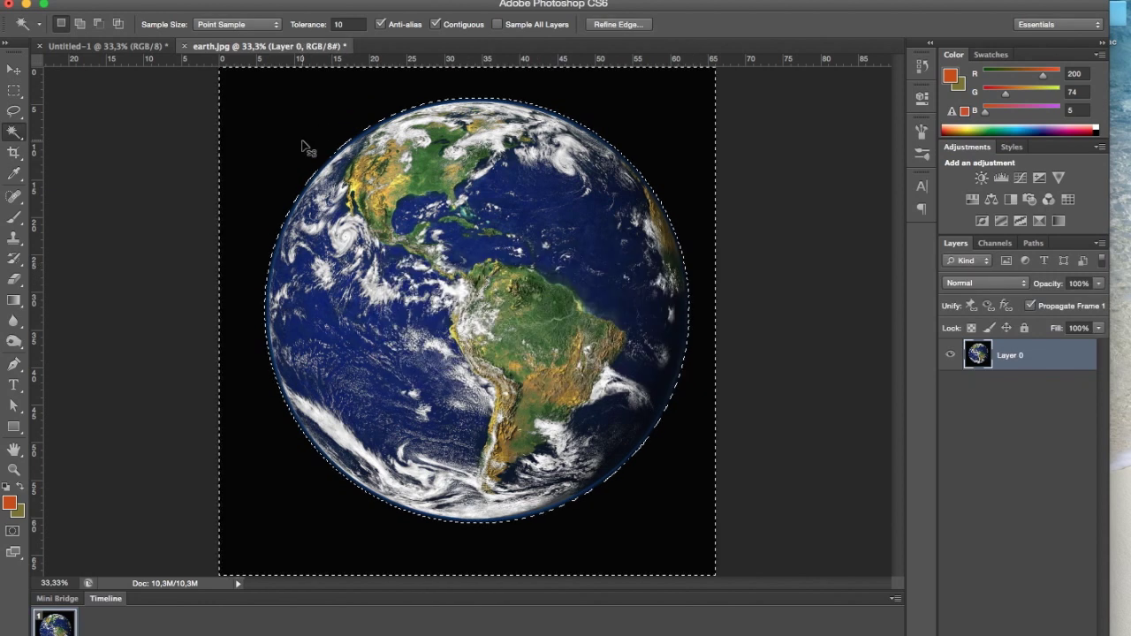
pyautogui.press('Delete')
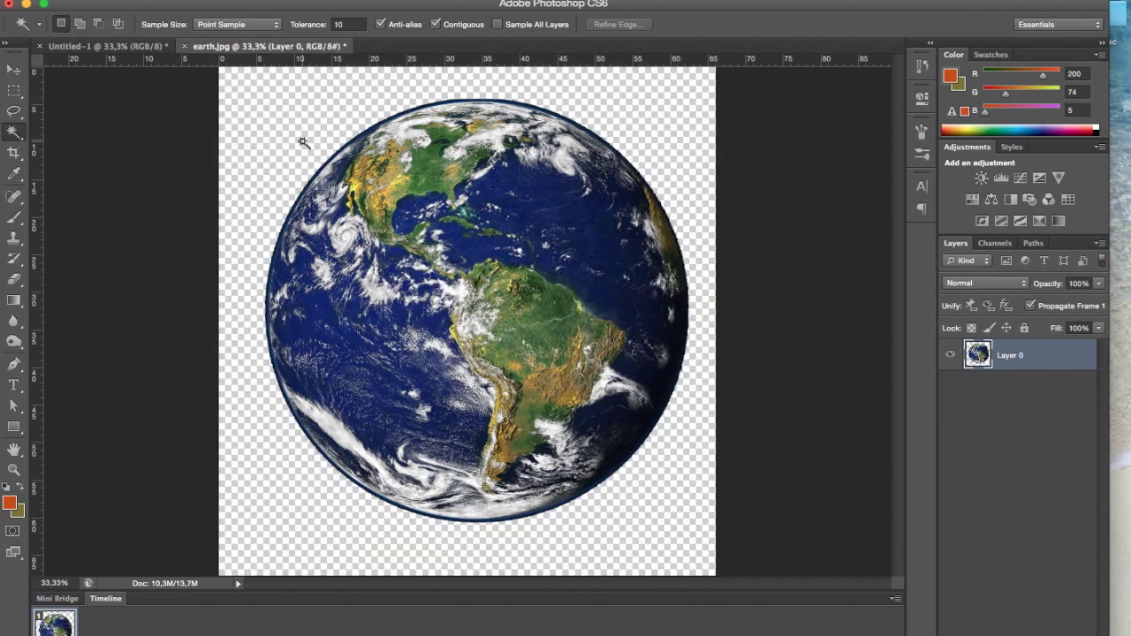
# Step: Move the cut-out globe into Untitled-1, scaled to about 57% and centred on the black canvas
pyautogui.press('v')
pyautogui.moveTo(400, 249)
pyautogui.mouseDown()
pyautogui.moveTo(363, 254)
pyautogui.moveTo(380, 256)
pyautogui.mouseUp()
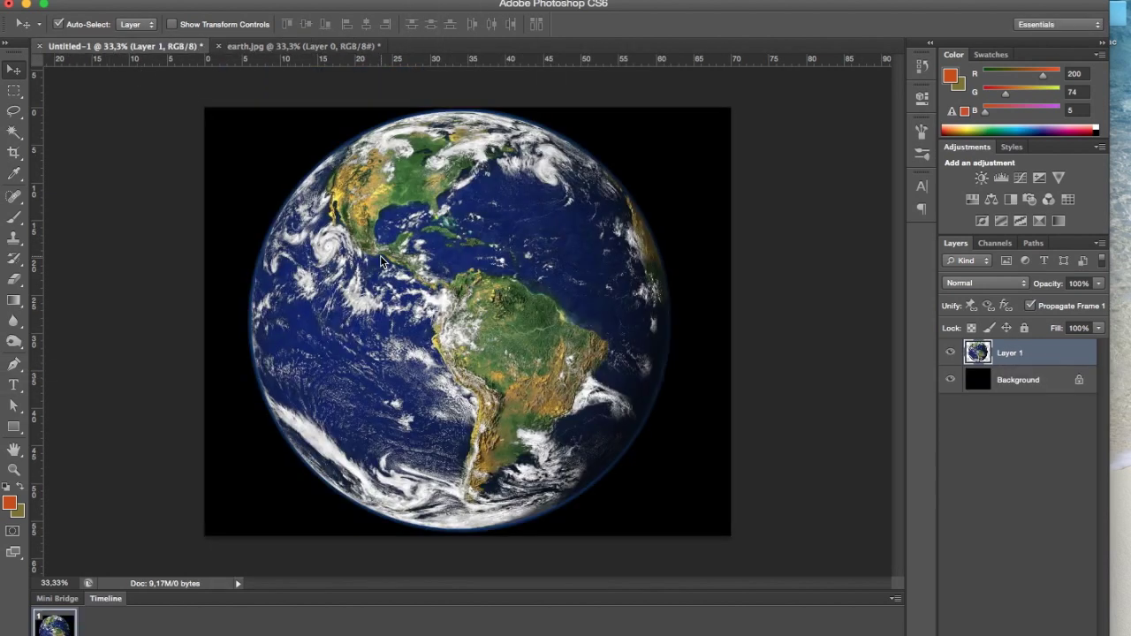
pyautogui.hotkey('ctrl', 't')
pyautogui.moveTo(665, 114); pyautogui.dragTo(542, 210)
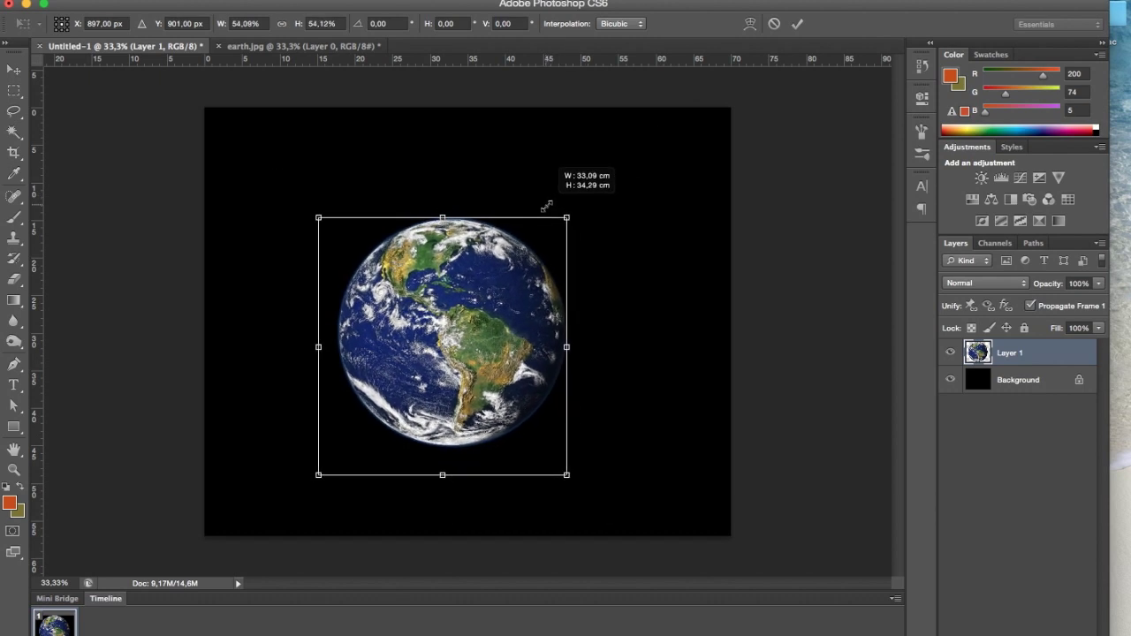
pyautogui.moveTo(495, 339); pyautogui.dragTo(516, 328)
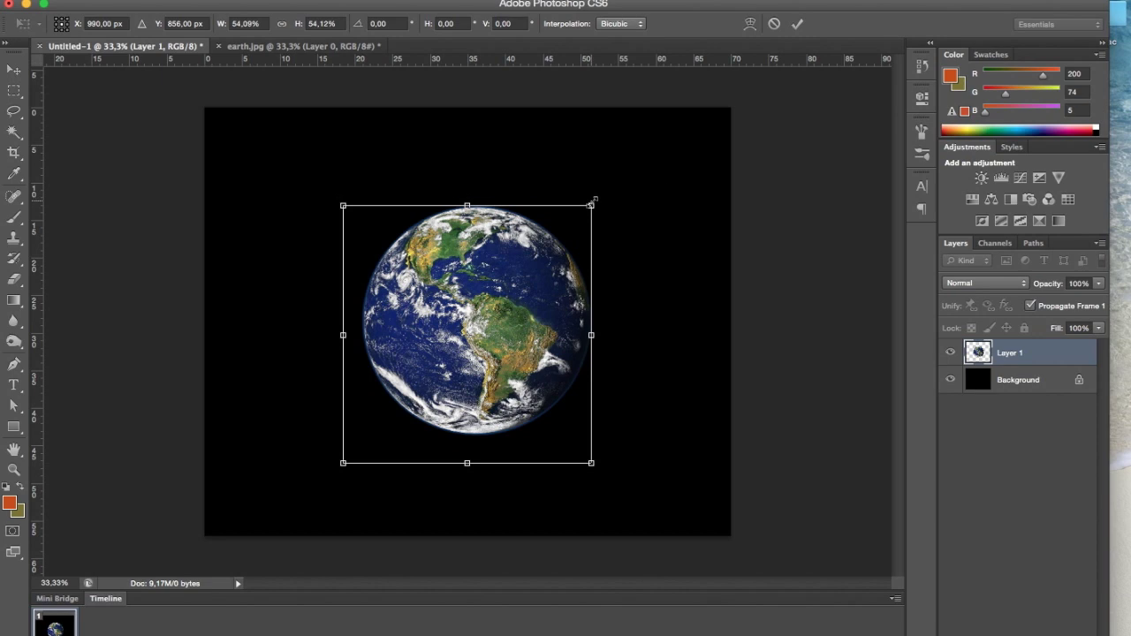
pyautogui.moveTo(593, 202)
pyautogui.mouseDown()
pyautogui.moveTo(610, 189)
pyautogui.moveTo(601, 198)
pyautogui.mouseUp()
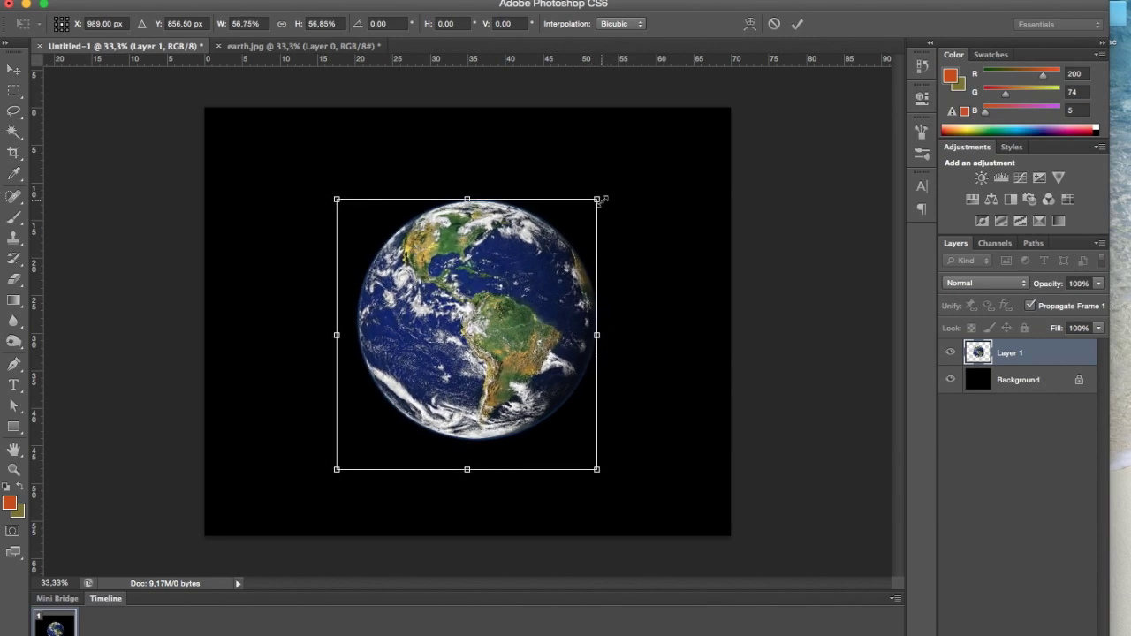
pyautogui.press('Return')
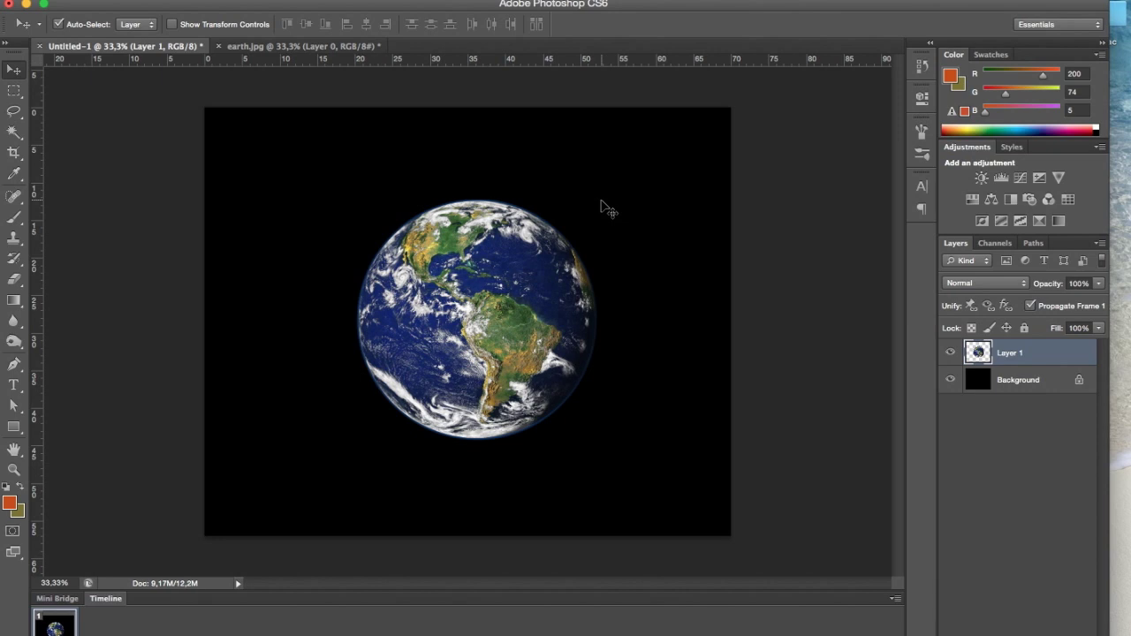
pyautogui.hotkey('ctrl', 'Up')
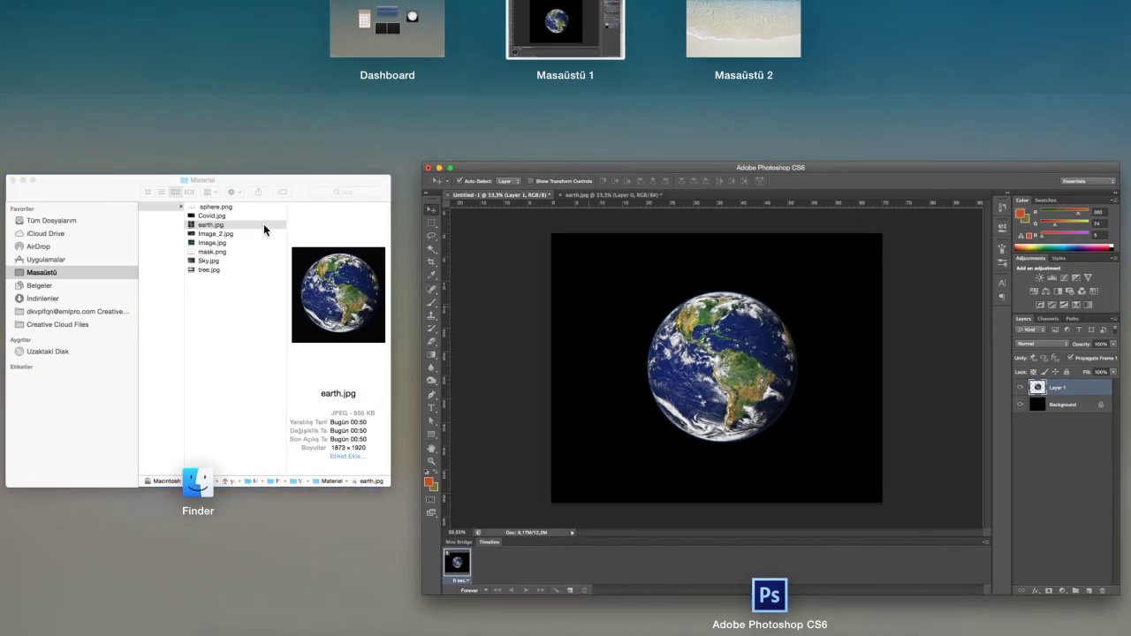
# Step: Open sphere.png from the Materiel folder in Photoshop as a new document
pyautogui.click(263, 224)
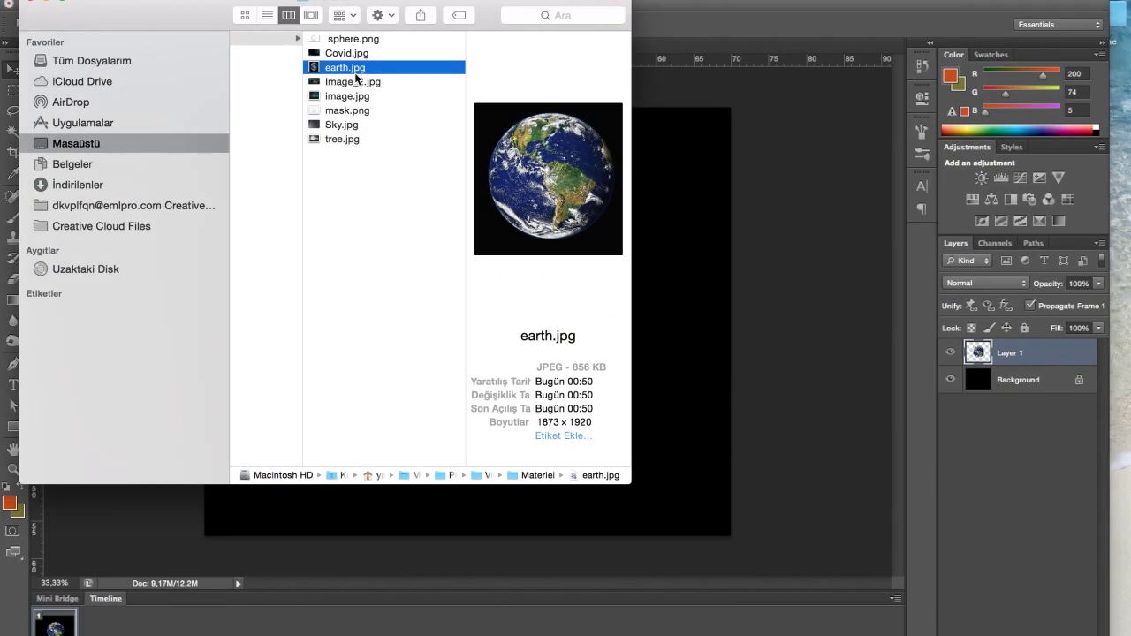
pyautogui.click(351, 41)
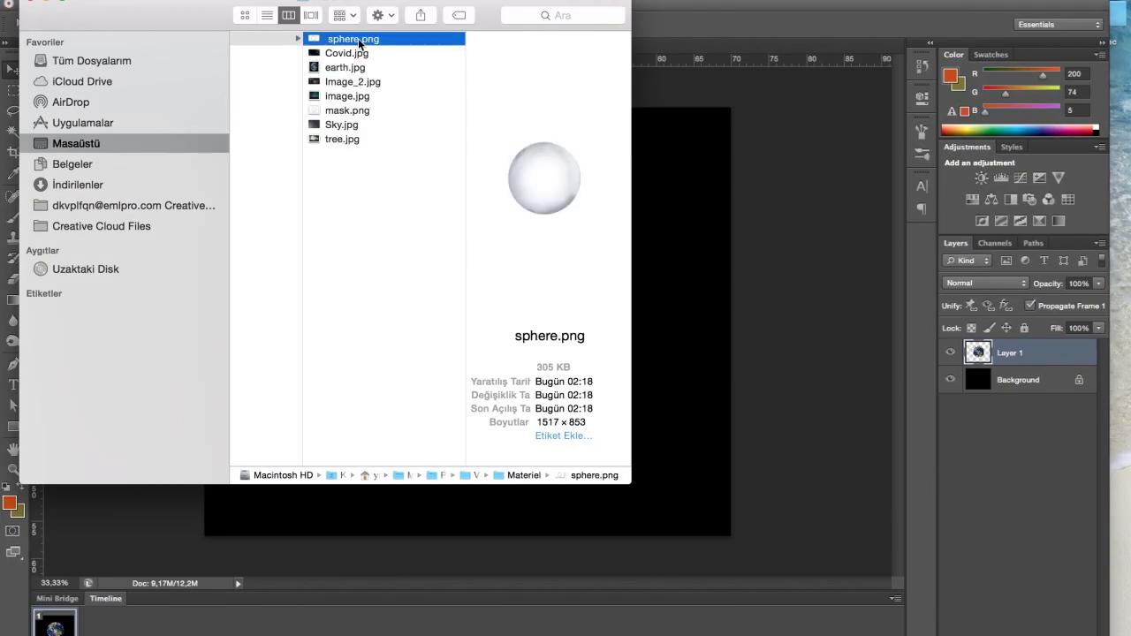
pyautogui.moveTo(359, 44); pyautogui.dragTo(697, 142)
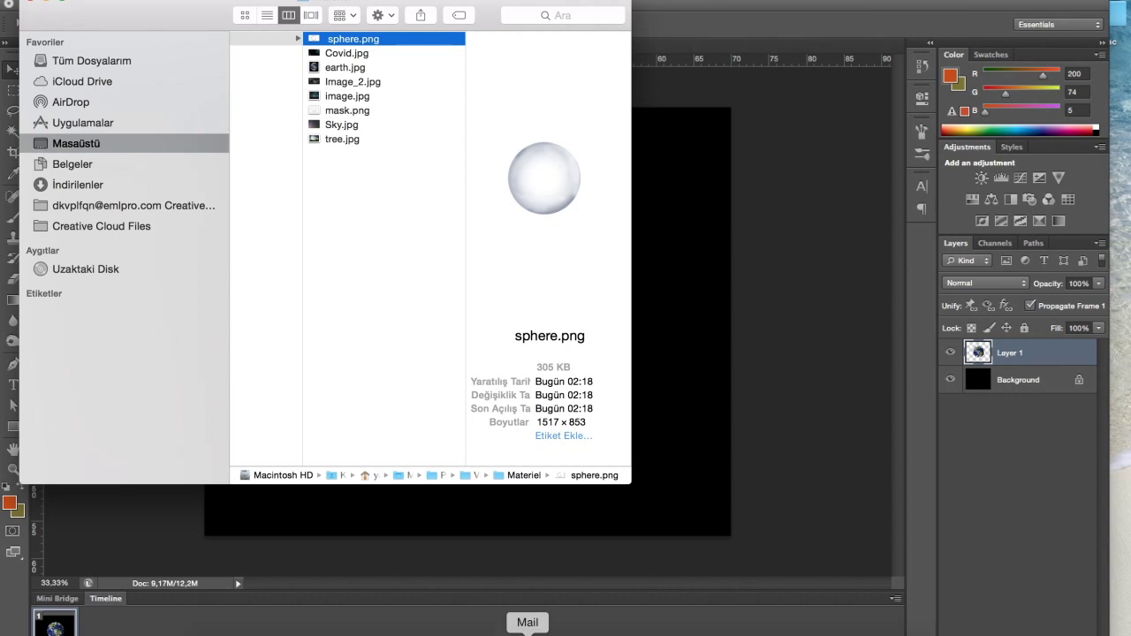
pyautogui.moveTo(528, 630); pyautogui.dragTo(454, 629)
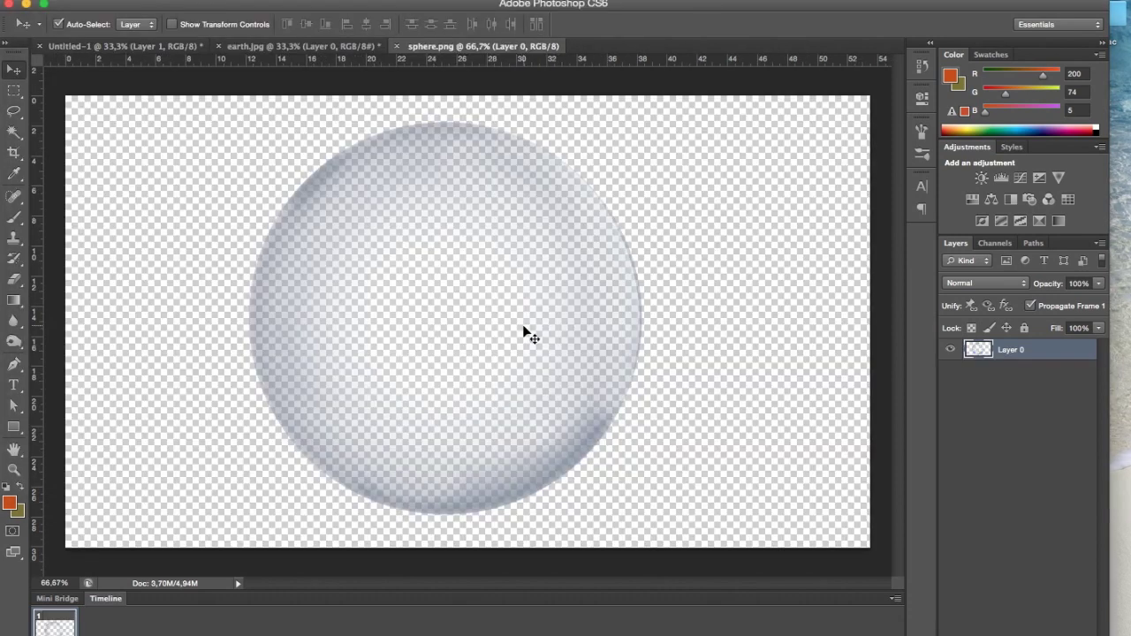
# Step: Place the sphere over the earth in Untitled-1, enlarged to about 136% and nudged into position
pyautogui.moveTo(541, 334); pyautogui.dragTo(152, 57)
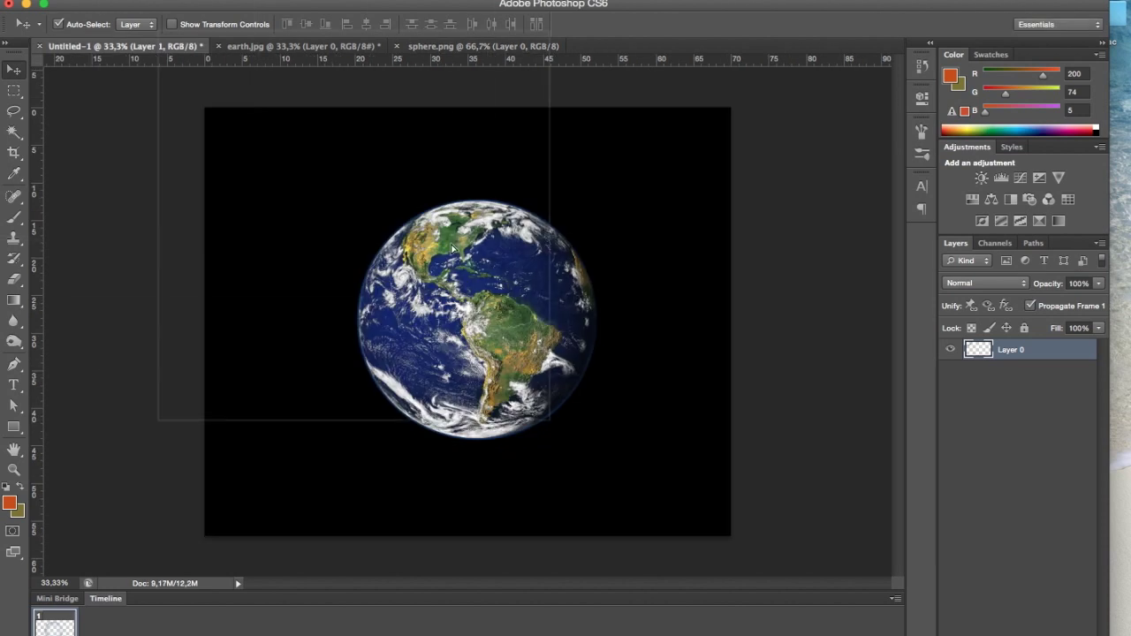
pyautogui.moveTo(152, 57)
pyautogui.mouseDown()
pyautogui.moveTo(534, 307)
pyautogui.moveTo(522, 328)
pyautogui.mouseUp()
pyautogui.hotkey('ctrl', 't')
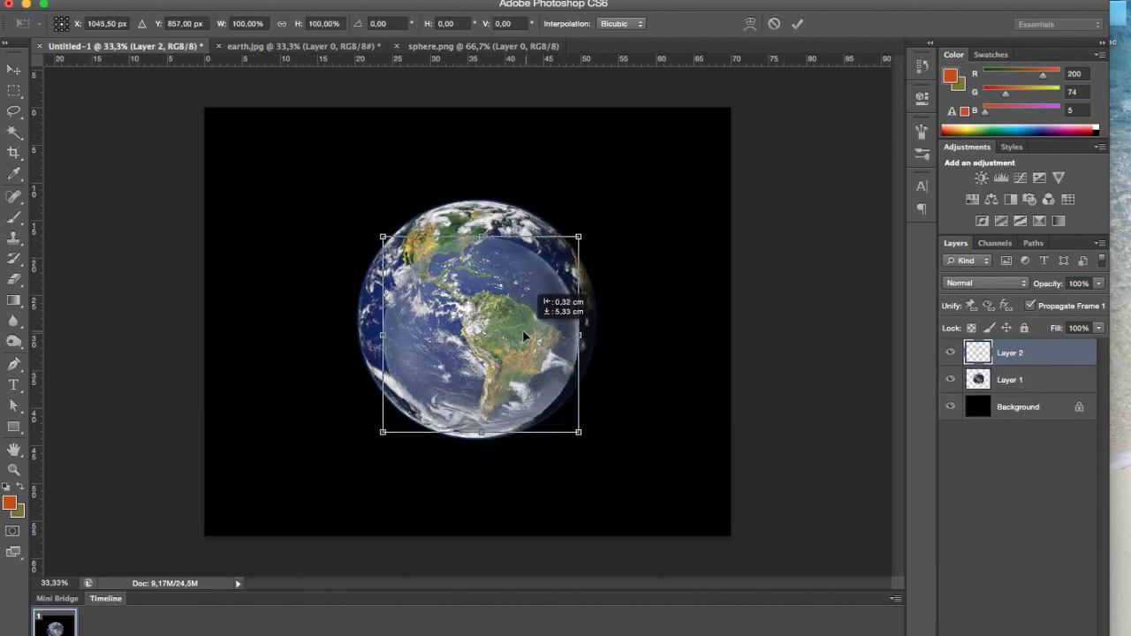
pyautogui.moveTo(576, 225); pyautogui.dragTo(613, 190)
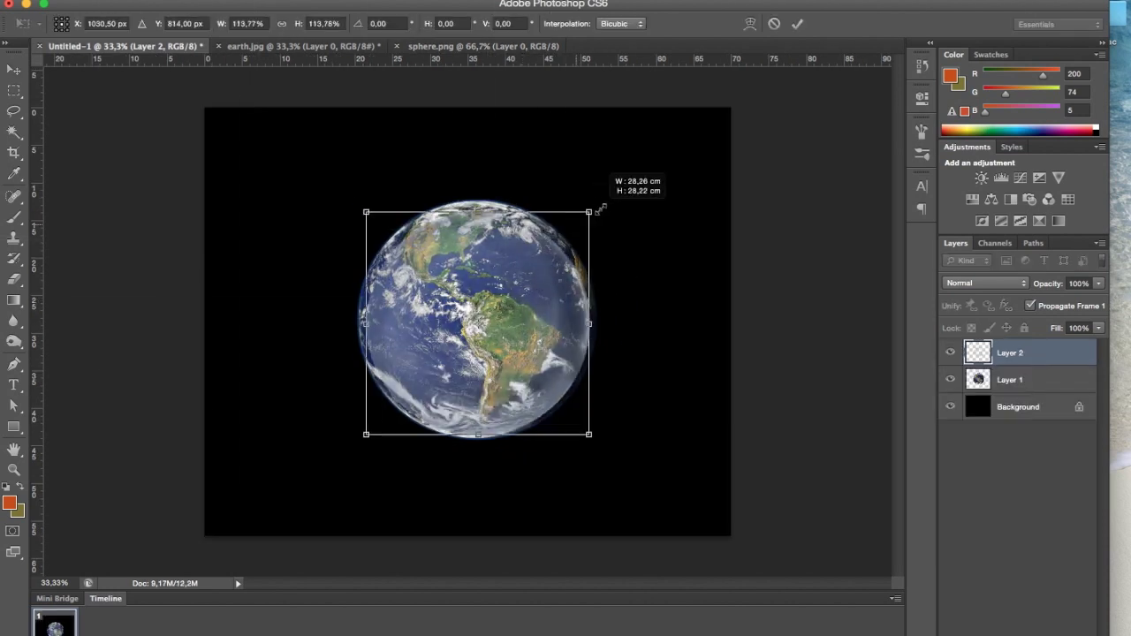
pyautogui.press('Left')
pyautogui.press('Left')
pyautogui.press('Left')
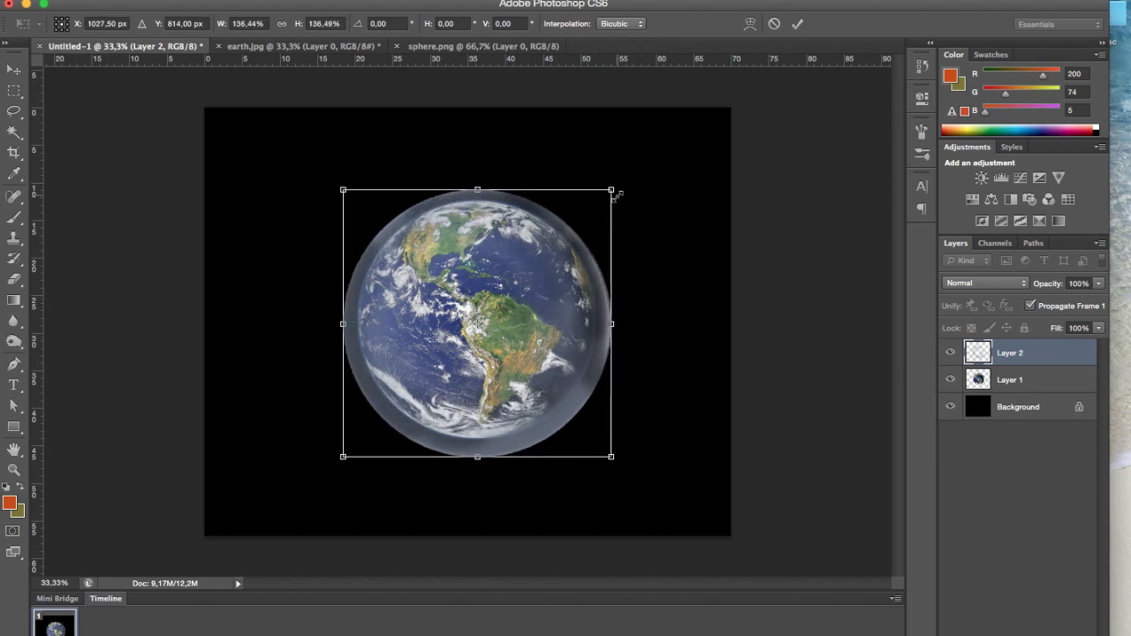
pyautogui.press('Up')
pyautogui.press('Up')
pyautogui.press('Up')
pyautogui.press('Left')
pyautogui.press('Left')
pyautogui.press('Left')
pyautogui.press('Up')
pyautogui.press('Up')
pyautogui.press('Up')
pyautogui.press('Up')
pyautogui.press('Up')
pyautogui.press('Up')
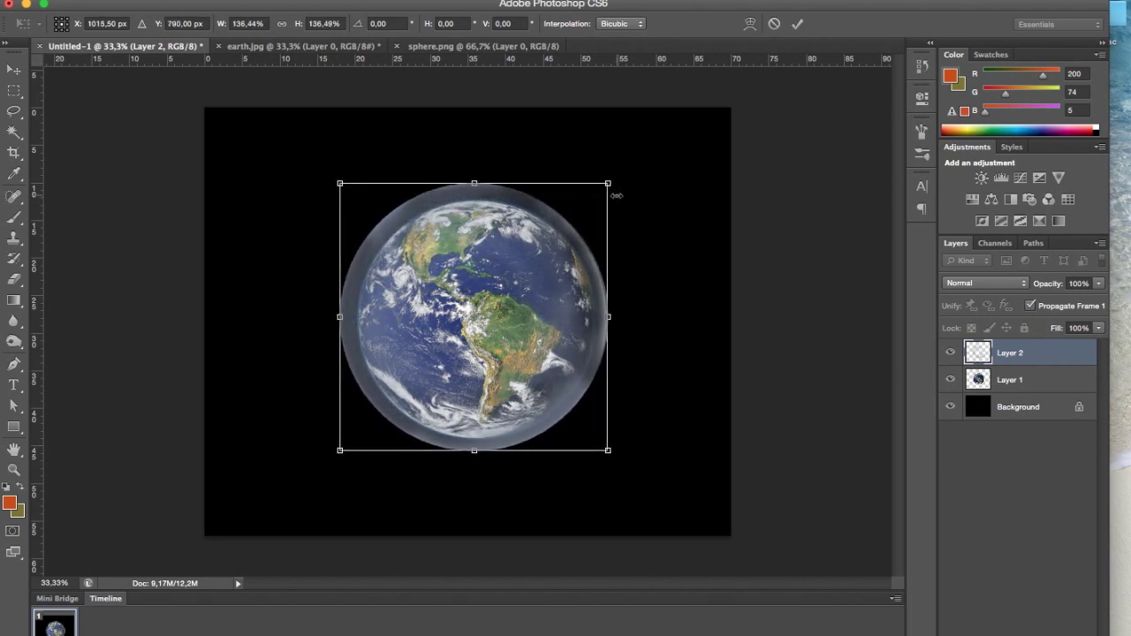
pyautogui.press('Up')
pyautogui.press('Up')
pyautogui.press('Up')
pyautogui.press('Up')
pyautogui.press('Up')
pyautogui.press('Up')
pyautogui.press('Down')
pyautogui.press('Down')
pyautogui.press('Down')
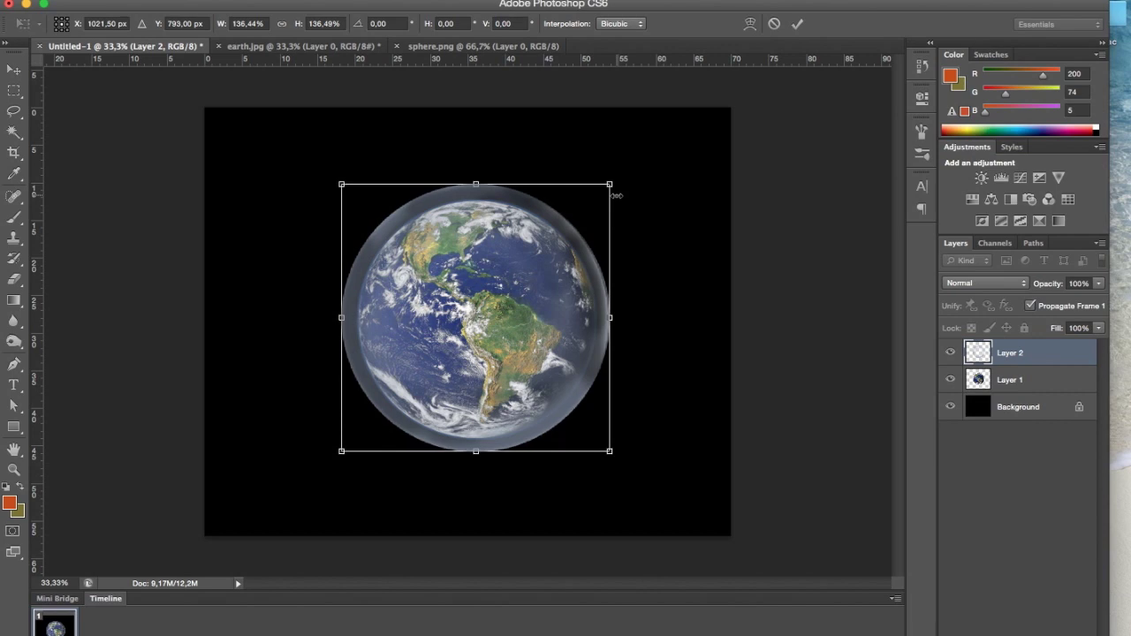
pyautogui.press('Down')
pyautogui.press('Down')
pyautogui.press('Down')
pyautogui.press('Down')
pyautogui.press('Down')
pyautogui.press('Down')
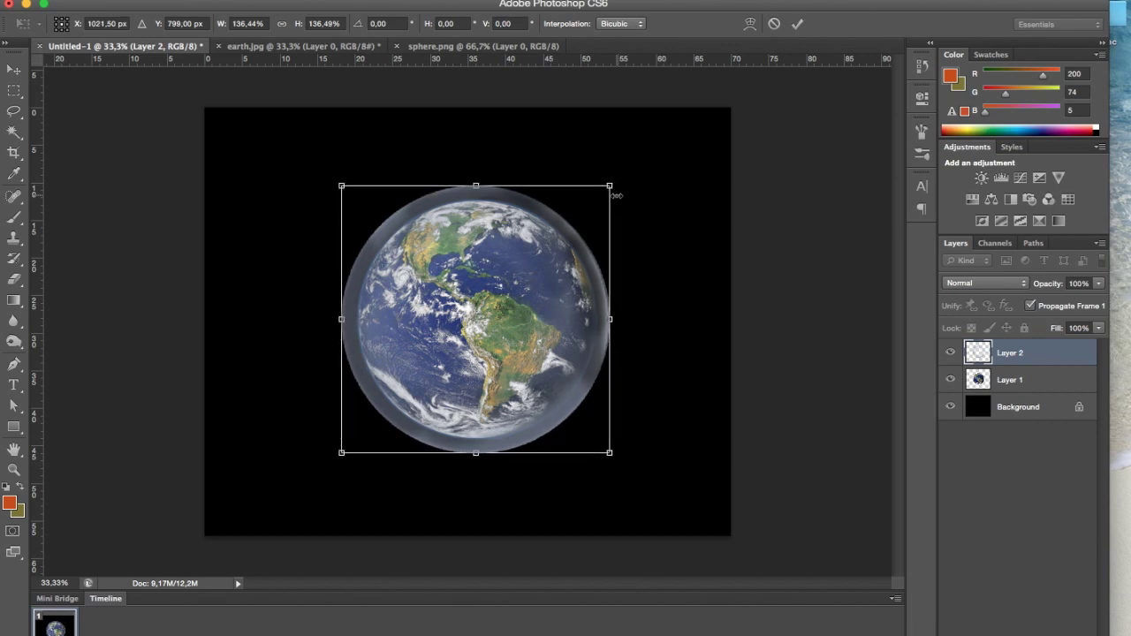
pyautogui.press('Return')
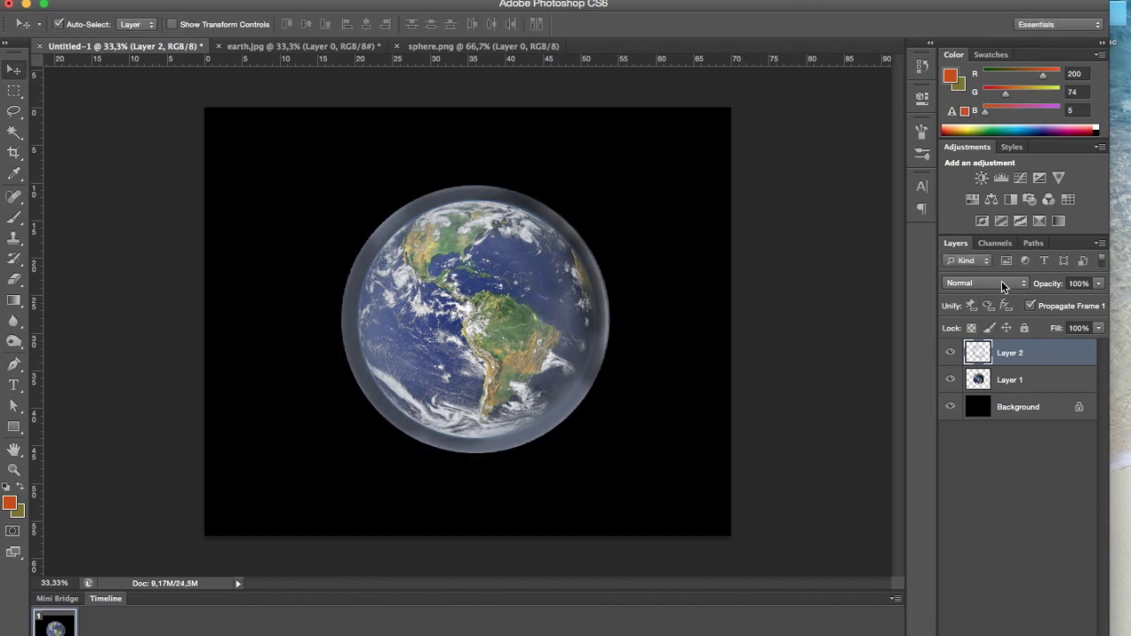
# Step: Set the sphere layer's blend mode to Hard Light and align it with the earth
pyautogui.click(1001, 281)
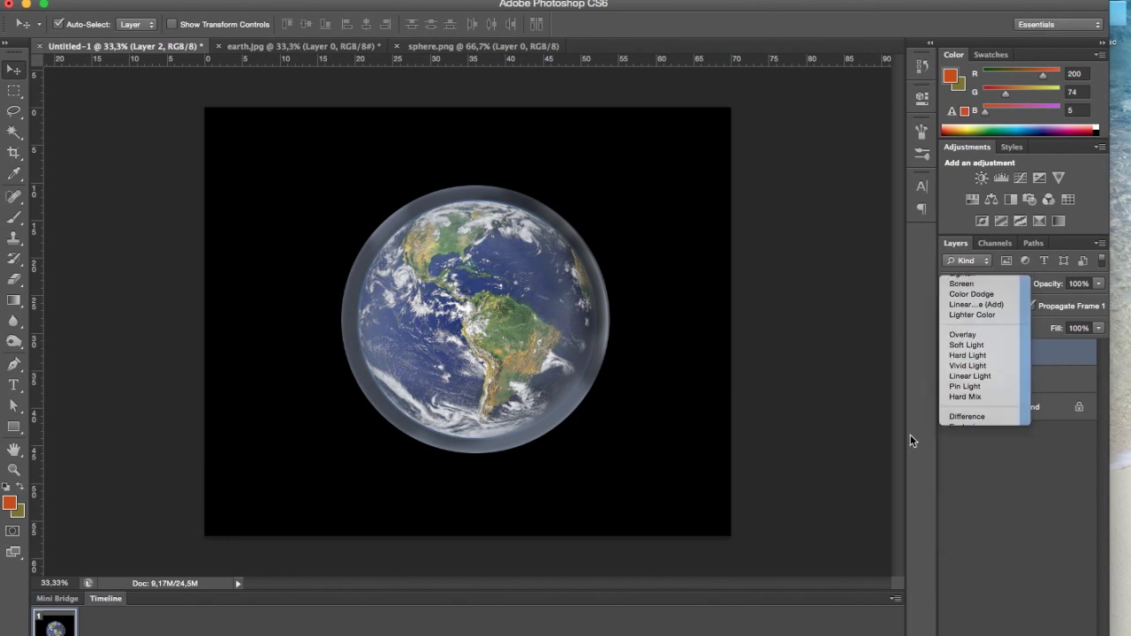
pyautogui.click(968, 355)
pyautogui.press('Down')
pyautogui.press('Right')
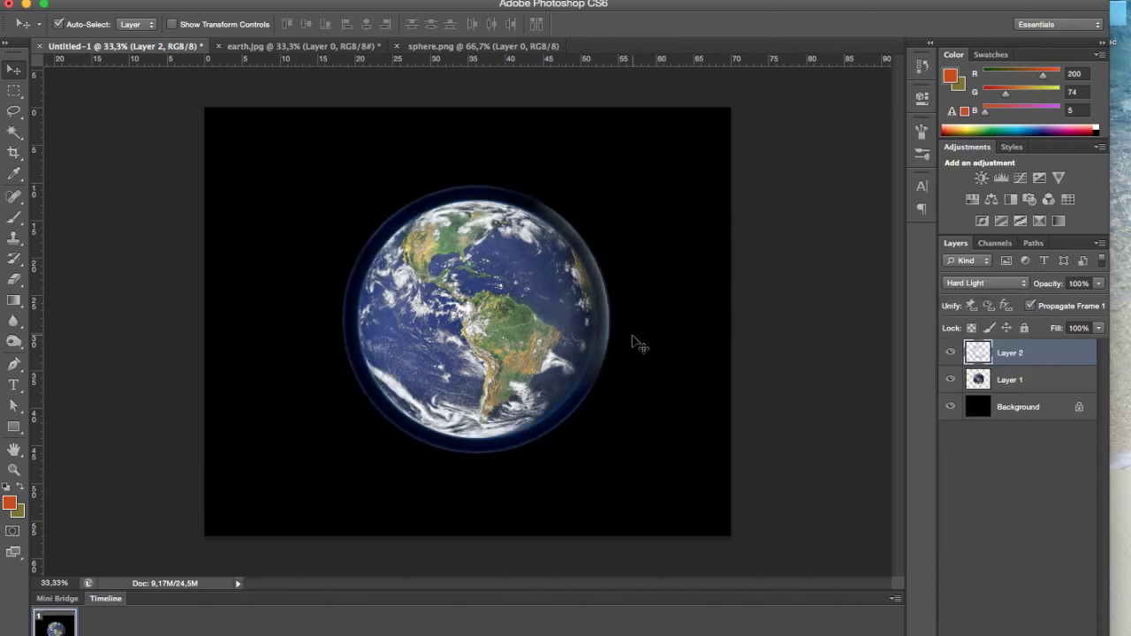
pyautogui.press('Right')
# Step: Place tree.jpg from the Materiel folder into the composition
pyautogui.hotkey('ctrl', 'Up')
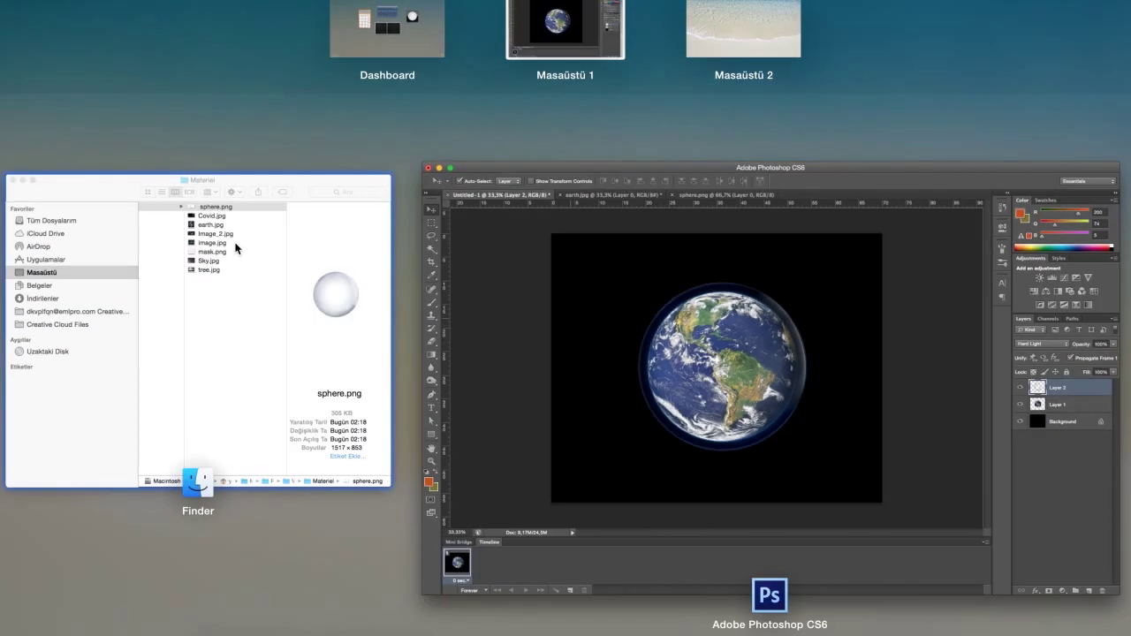
pyautogui.click(237, 248)
pyautogui.click(341, 82)
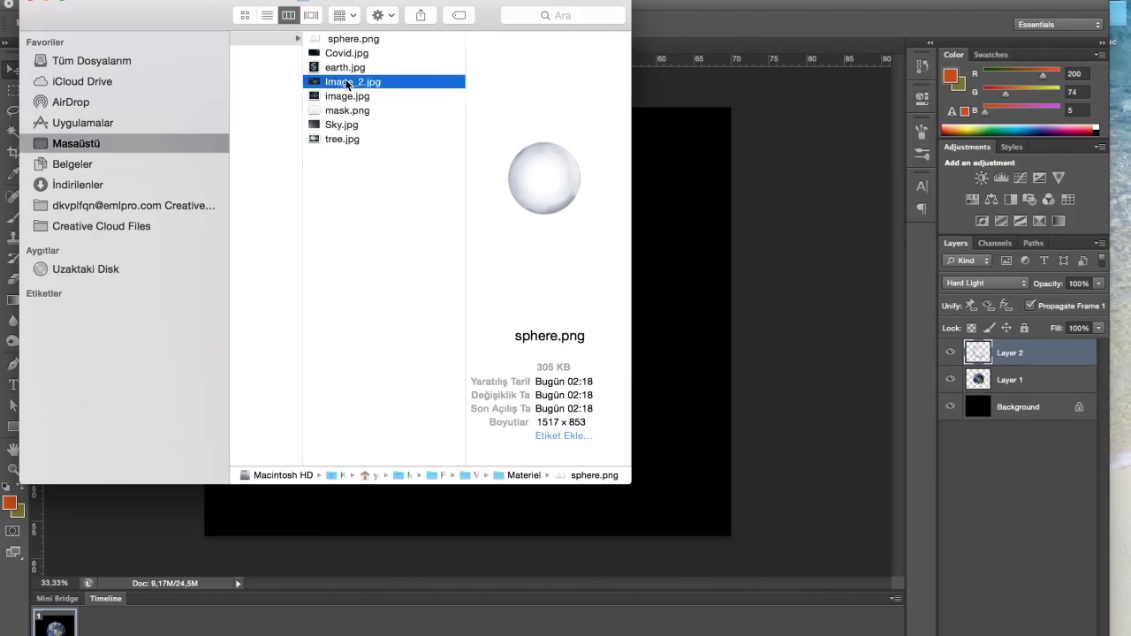
pyautogui.click(336, 98)
pyautogui.click(334, 110)
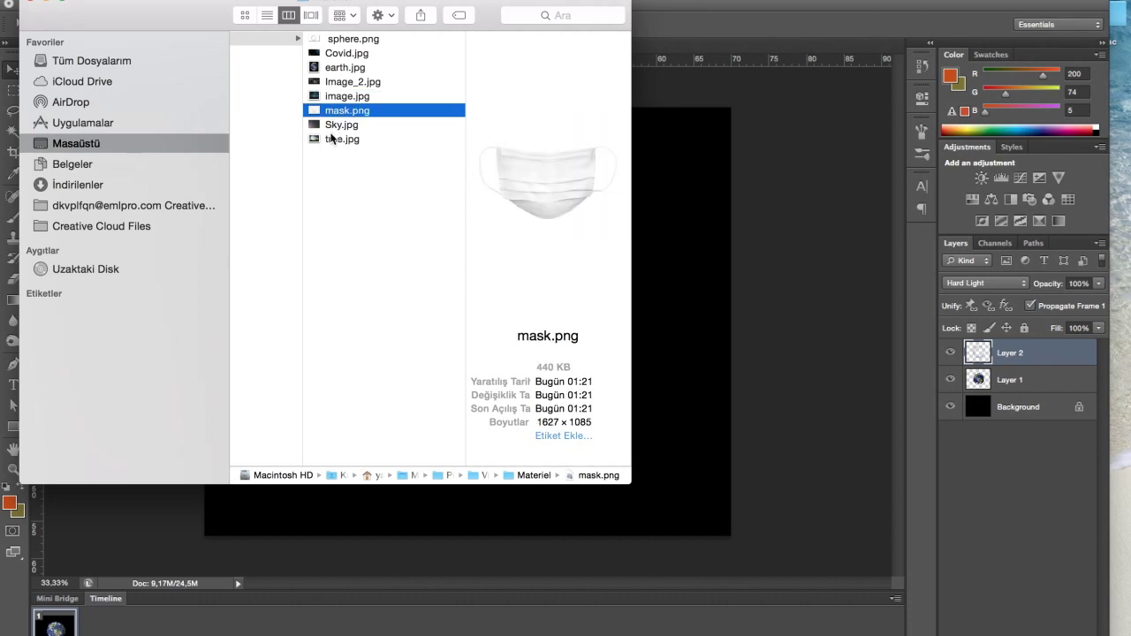
pyautogui.click(327, 139)
pyautogui.click(685, 288)
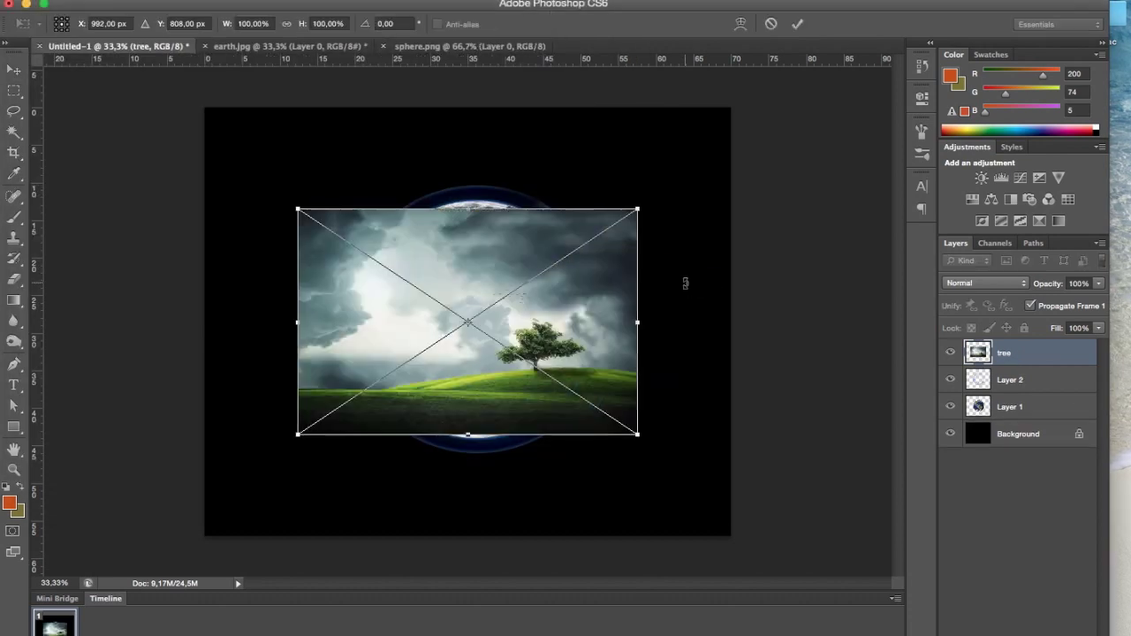
# Step: Commit the placed tree photo, then scale it to about 133% and move it up-left
pyautogui.press('Return')
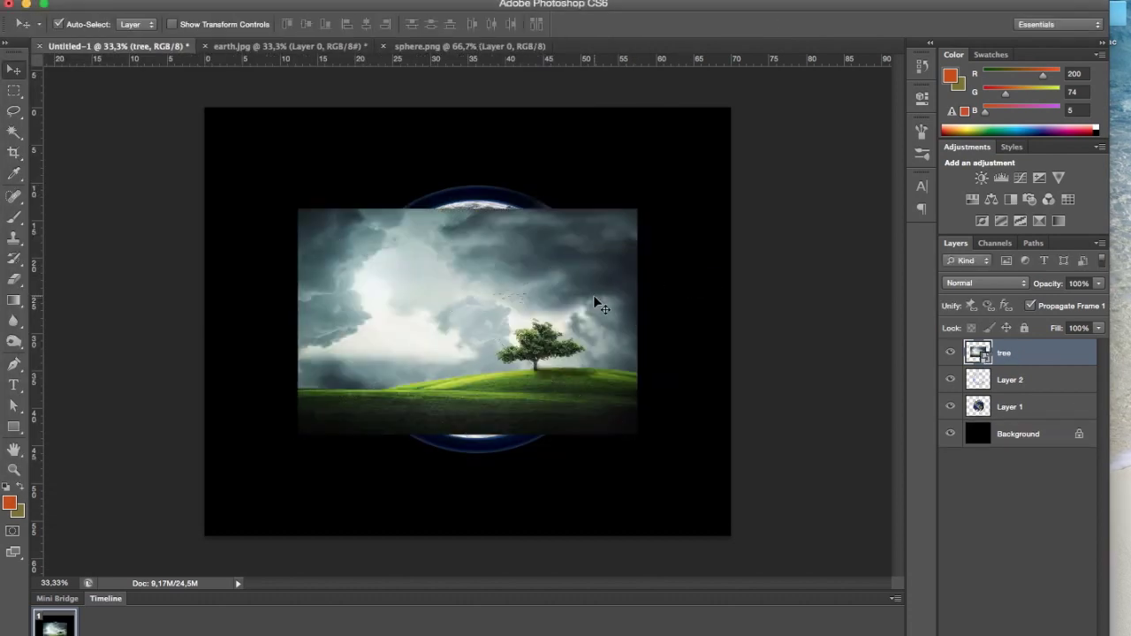
pyautogui.hotkey('ctrl', 't')
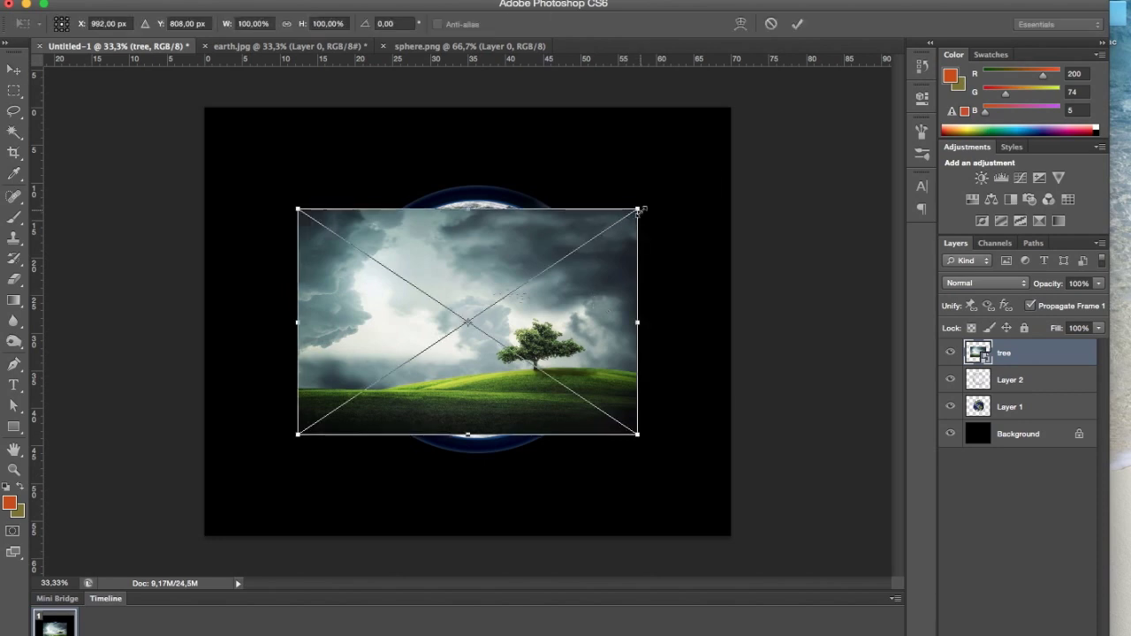
pyautogui.moveTo(638, 210); pyautogui.dragTo(682, 181)
pyautogui.moveTo(652, 282)
pyautogui.mouseDown()
pyautogui.moveTo(561, 198)
pyautogui.moveTo(575, 178)
pyautogui.mouseUp()
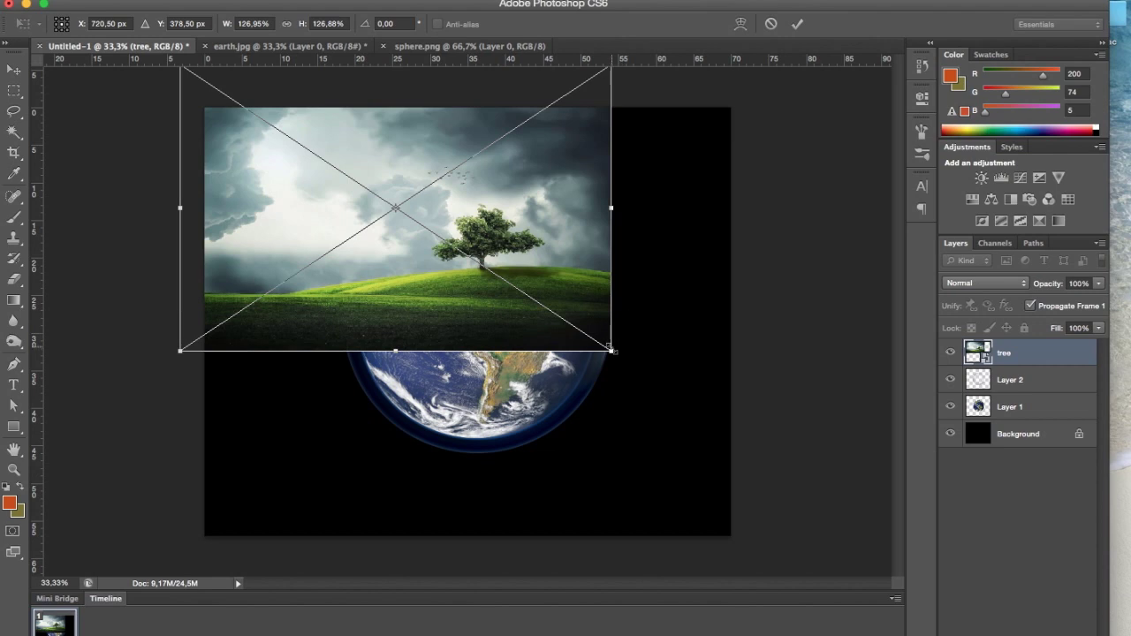
pyautogui.moveTo(612, 351); pyautogui.dragTo(622, 355)
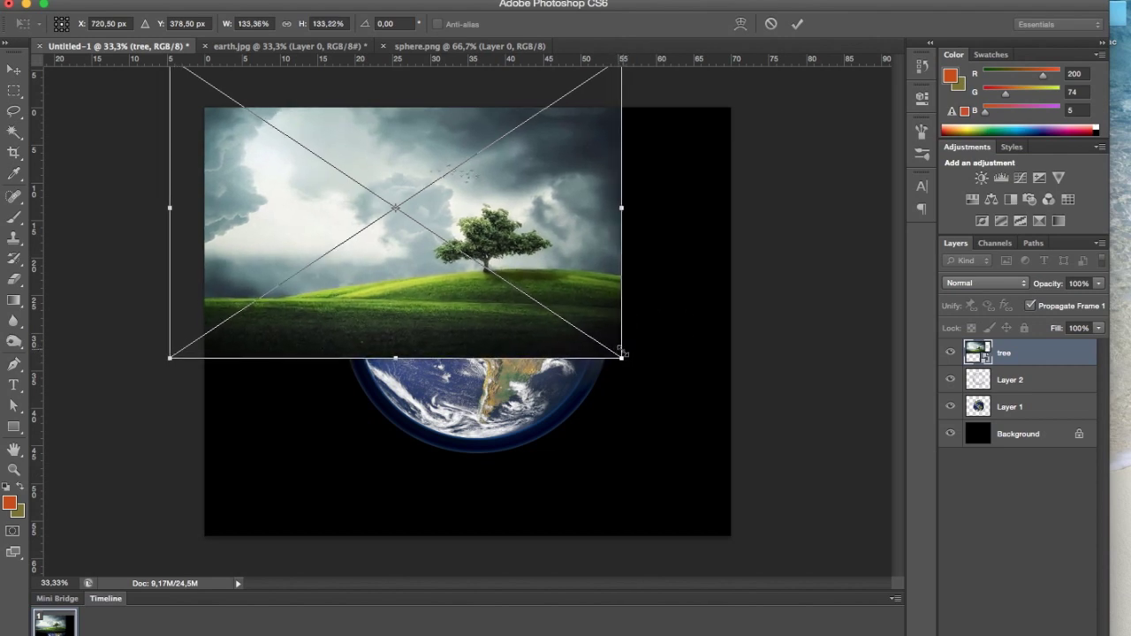
pyautogui.press('Return')
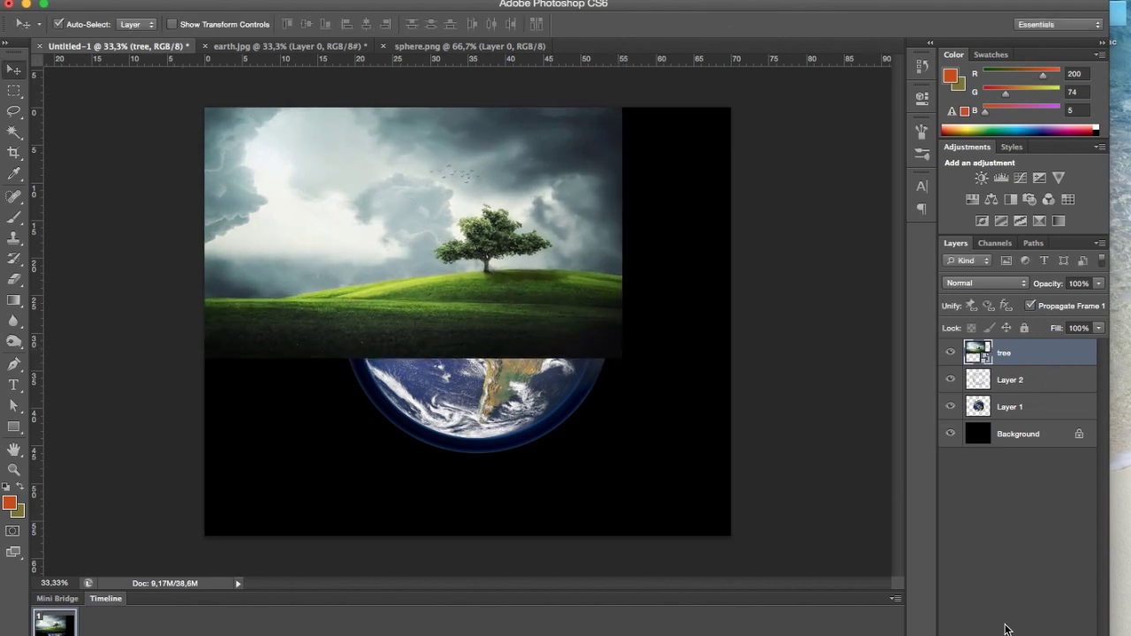
# Step: Add a layer mask to the tree layer and set up a 226 px brush
pyautogui.click(1007, 630)
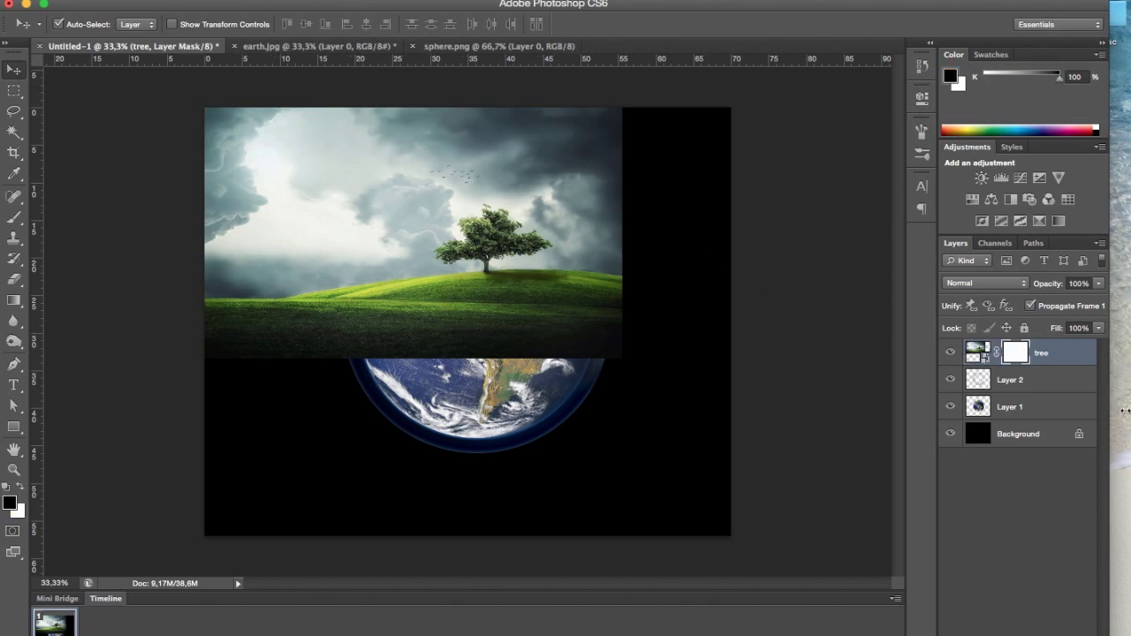
pyautogui.moveTo(1125, 409); pyautogui.dragTo(1130, 409)
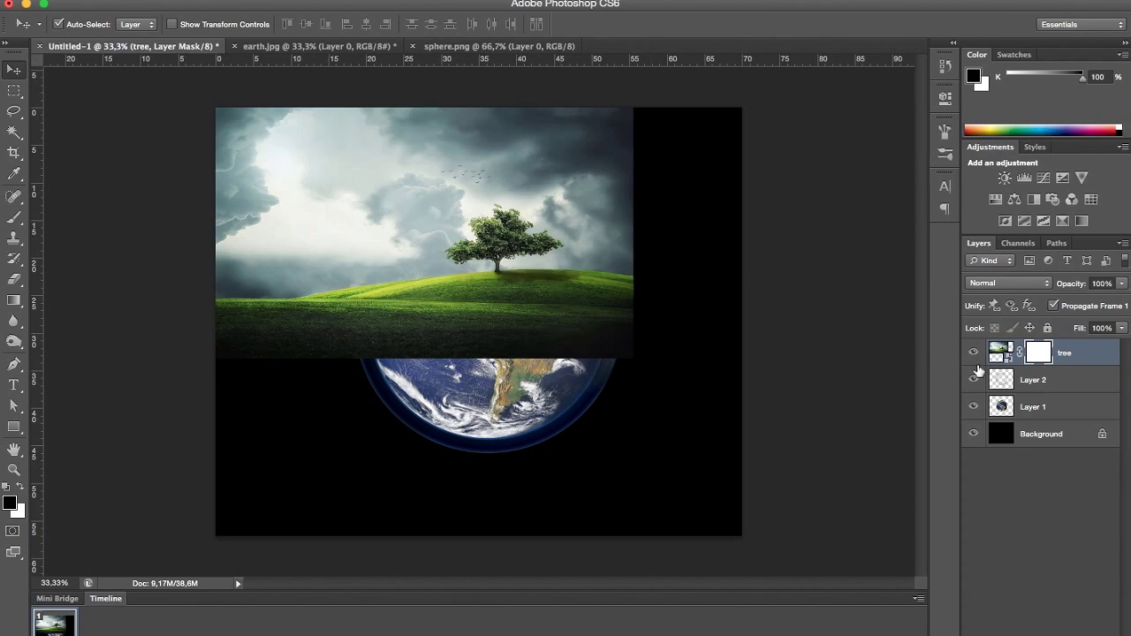
pyautogui.press('b')
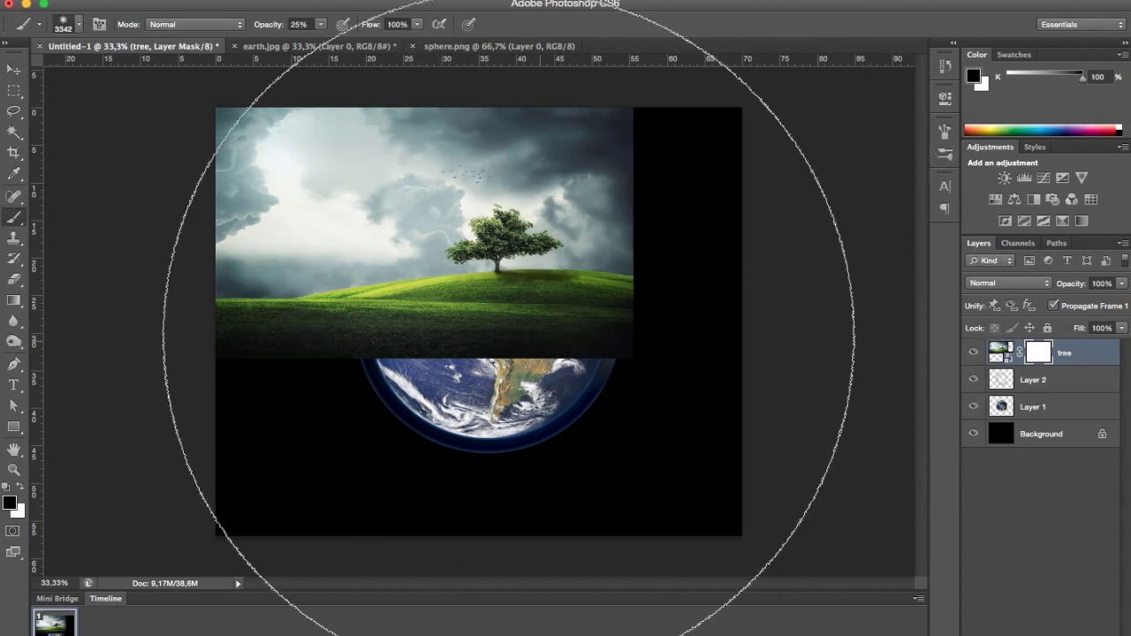
pyautogui.rightClick(493, 301)
pyautogui.click(562, 338)
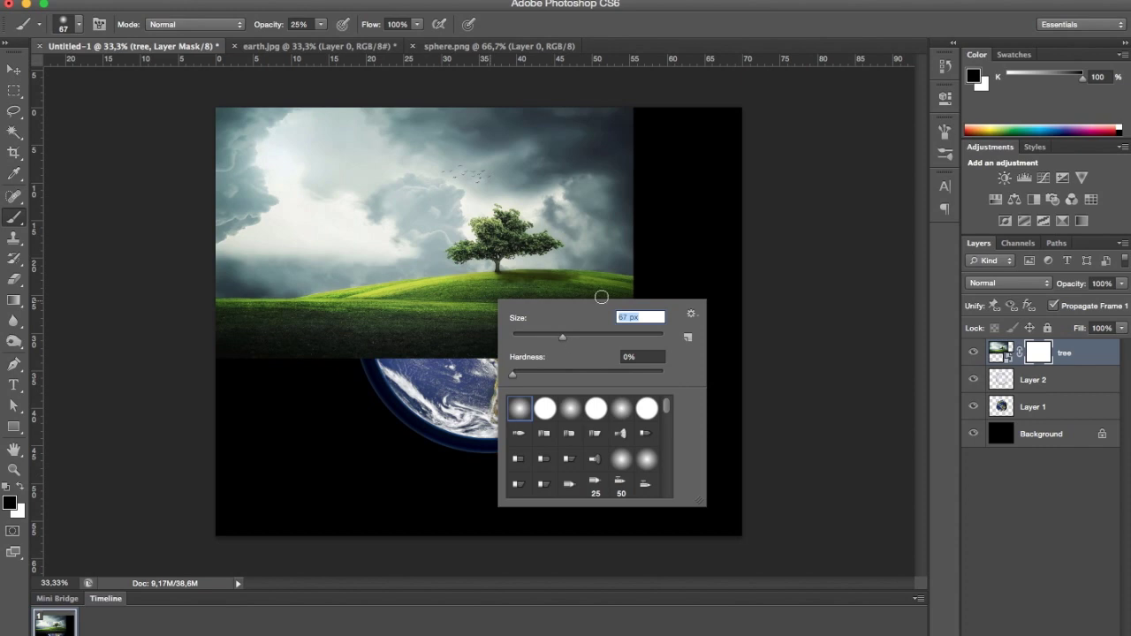
pyautogui.click(613, 334)
pyautogui.click(628, 336)
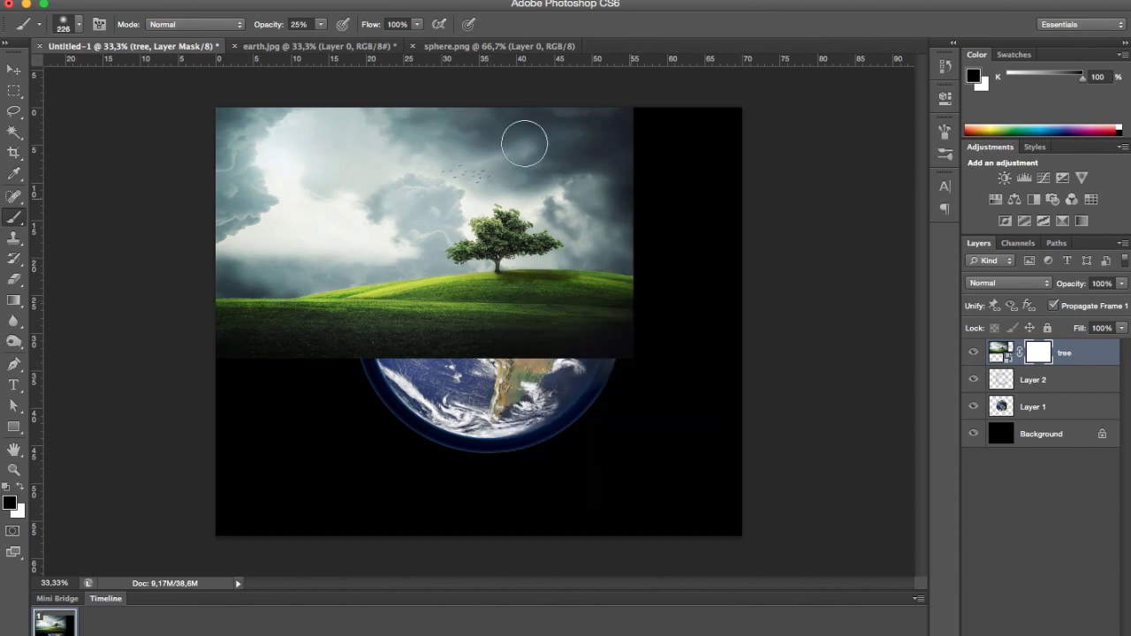
# Step: Paint black on the mask to hide the sky, edges and lower band outside the sphere
pyautogui.moveTo(522, 141); pyautogui.dragTo(492, 168)
pyautogui.click(322, 26)
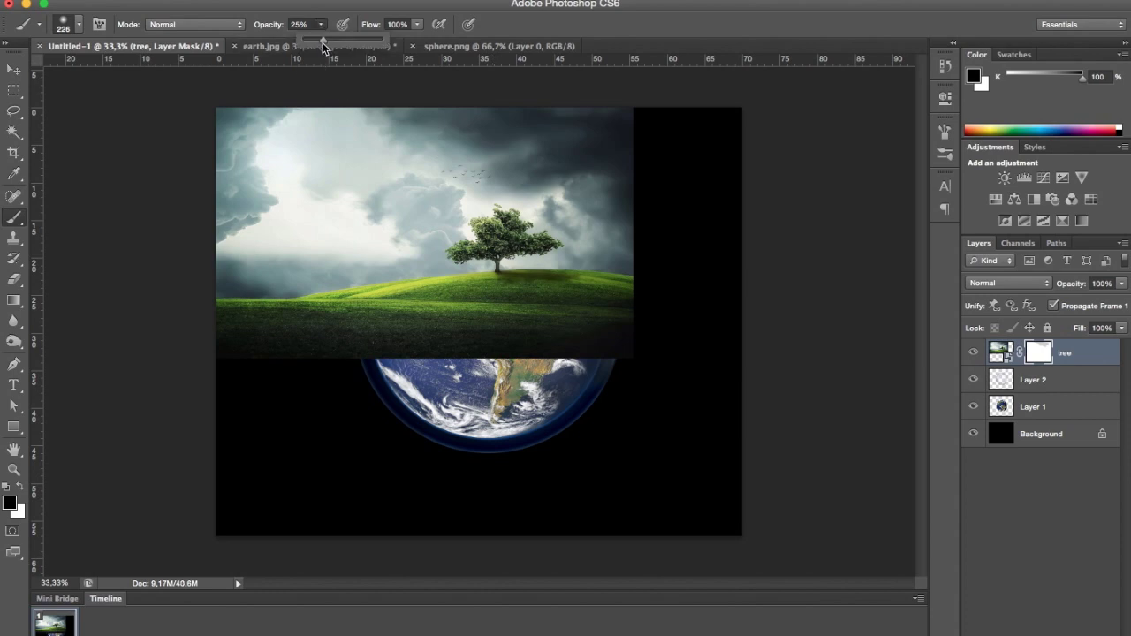
pyautogui.moveTo(664, 101)
pyautogui.mouseDown()
pyautogui.moveTo(278, 127)
pyautogui.moveTo(229, 588)
pyautogui.moveTo(304, 265)
pyautogui.moveTo(323, 404)
pyautogui.moveTo(328, 328)
pyautogui.moveTo(300, 335)
pyautogui.moveTo(239, 292)
pyautogui.moveTo(412, 138)
pyautogui.moveTo(419, 156)
pyautogui.moveTo(388, 189)
pyautogui.mouseUp()
pyautogui.moveTo(303, 232)
pyautogui.mouseDown()
pyautogui.moveTo(203, 215)
pyautogui.moveTo(253, 56)
pyautogui.mouseUp()
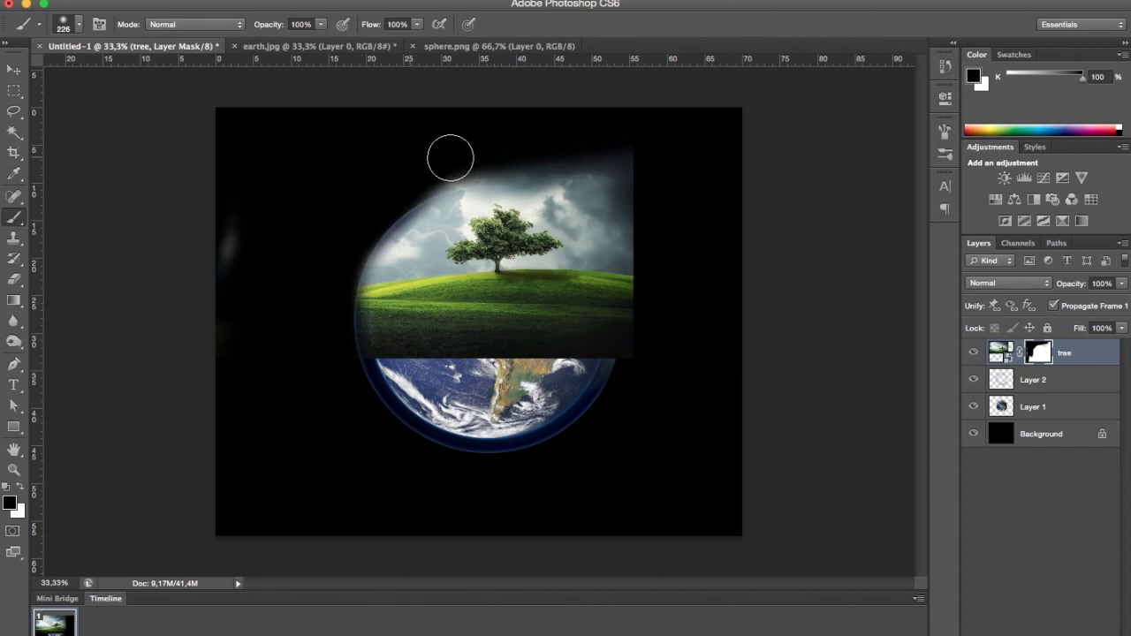
pyautogui.moveTo(449, 159)
pyautogui.mouseDown()
pyautogui.moveTo(398, 160)
pyautogui.moveTo(611, 151)
pyautogui.moveTo(619, 197)
pyautogui.moveTo(595, 179)
pyautogui.mouseUp()
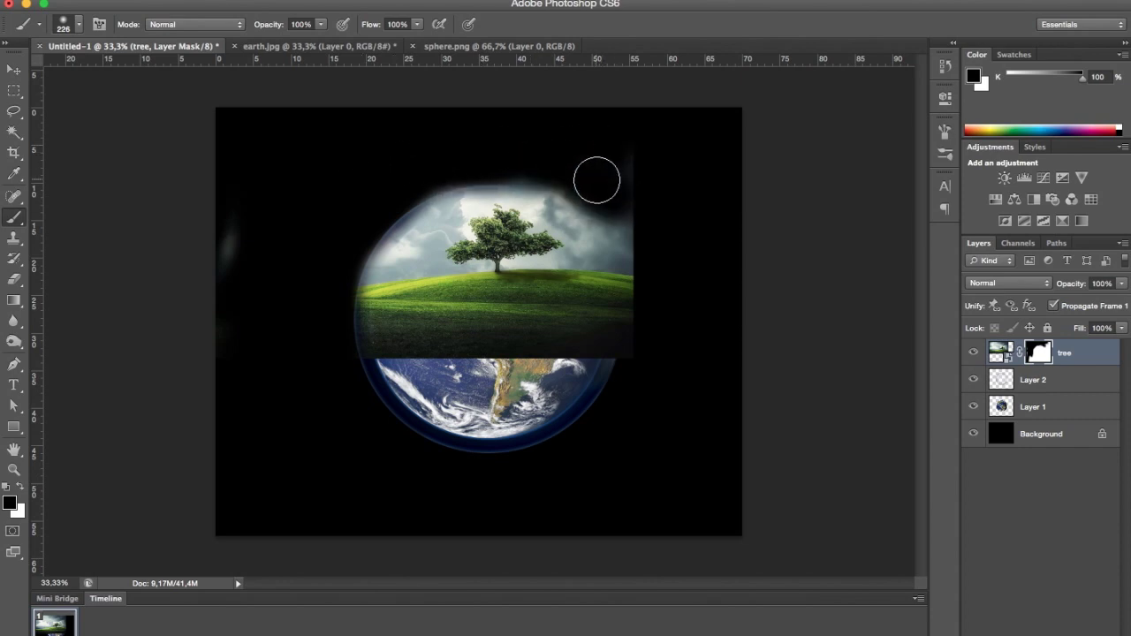
pyautogui.moveTo(652, 311); pyautogui.dragTo(627, 114)
pyautogui.moveTo(637, 239)
pyautogui.mouseDown()
pyautogui.moveTo(606, 202)
pyautogui.moveTo(639, 238)
pyautogui.mouseUp()
pyautogui.moveTo(630, 372)
pyautogui.mouseDown()
pyautogui.moveTo(518, 366)
pyautogui.moveTo(474, 389)
pyautogui.moveTo(354, 383)
pyautogui.moveTo(435, 352)
pyautogui.moveTo(601, 341)
pyautogui.mouseUp()
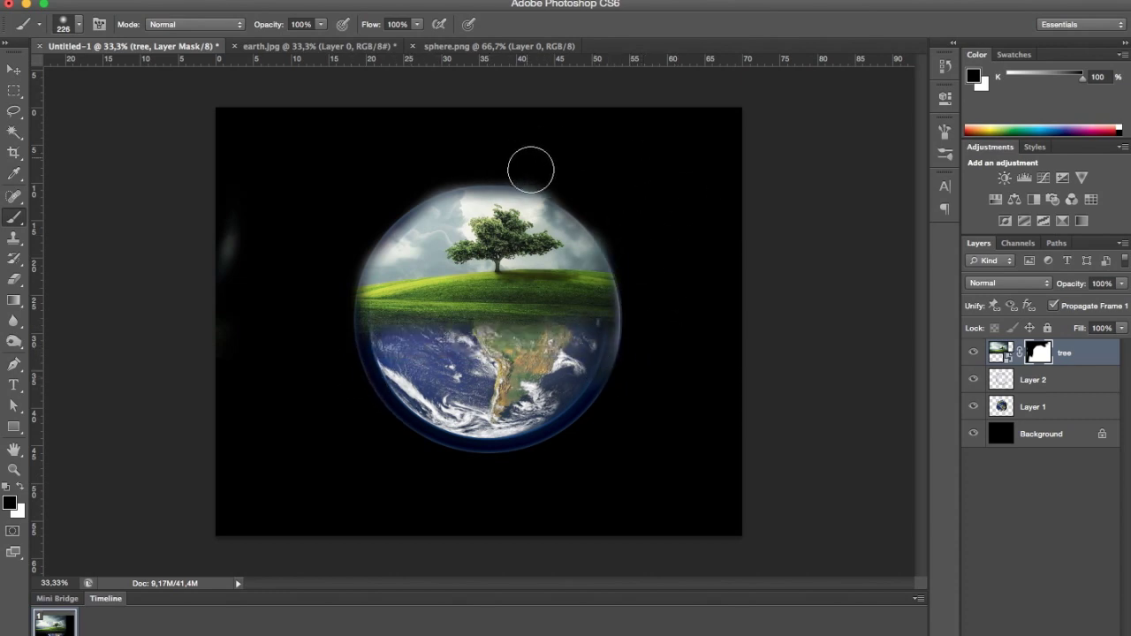
pyautogui.moveTo(535, 169)
pyautogui.mouseDown()
pyautogui.moveTo(391, 200)
pyautogui.moveTo(452, 188)
pyautogui.mouseUp()
# Step: Raise the tree layer about 3.18 cm and mask the photo at the sphere's upper-left edge
pyautogui.press('v')
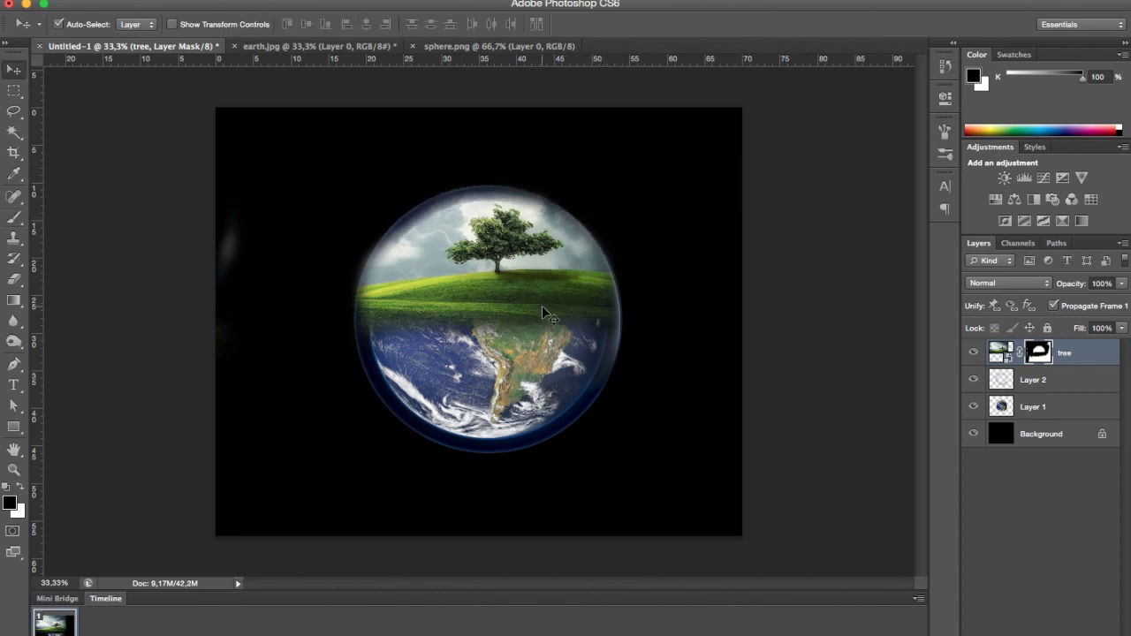
pyautogui.moveTo(542, 305)
pyautogui.mouseDown()
pyautogui.moveTo(542, 279)
pyautogui.moveTo(511, 270)
pyautogui.mouseUp()
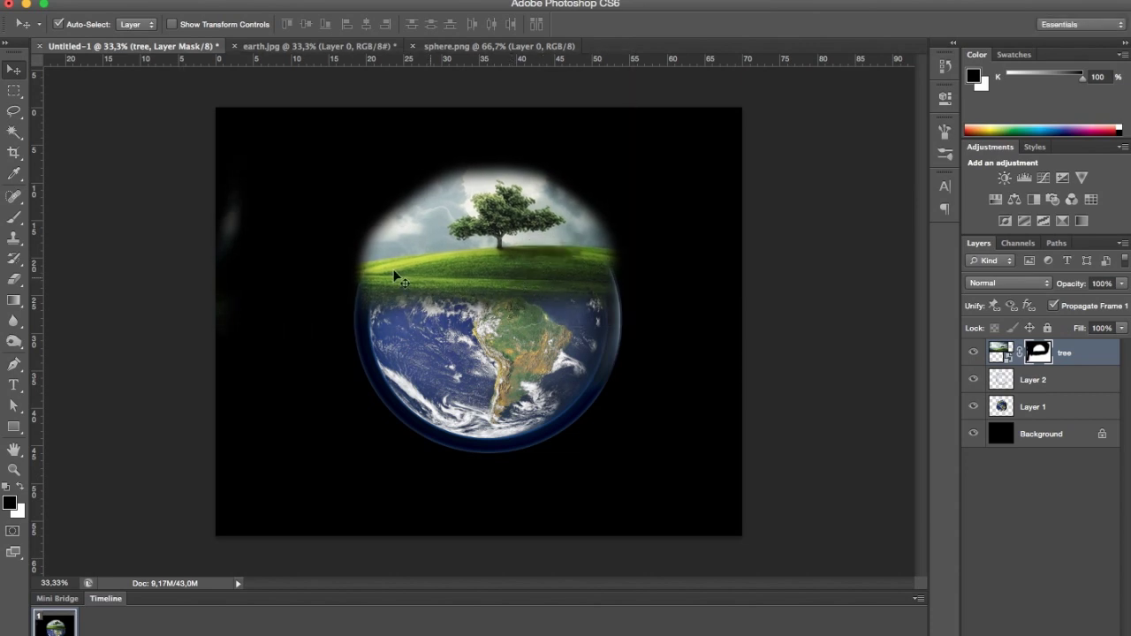
pyautogui.press('b')
pyautogui.moveTo(278, 207)
pyautogui.mouseDown()
pyautogui.moveTo(377, 230)
pyautogui.moveTo(464, 154)
pyautogui.moveTo(513, 159)
pyautogui.moveTo(603, 214)
pyautogui.moveTo(598, 206)
pyautogui.moveTo(628, 273)
pyautogui.moveTo(607, 247)
pyautogui.moveTo(624, 295)
pyautogui.mouseUp()
# Step: Mask grass at the sphere's edges, then with a 60 px brush blend the horizon toward the trunk
pyautogui.moveTo(359, 247); pyautogui.dragTo(354, 310)
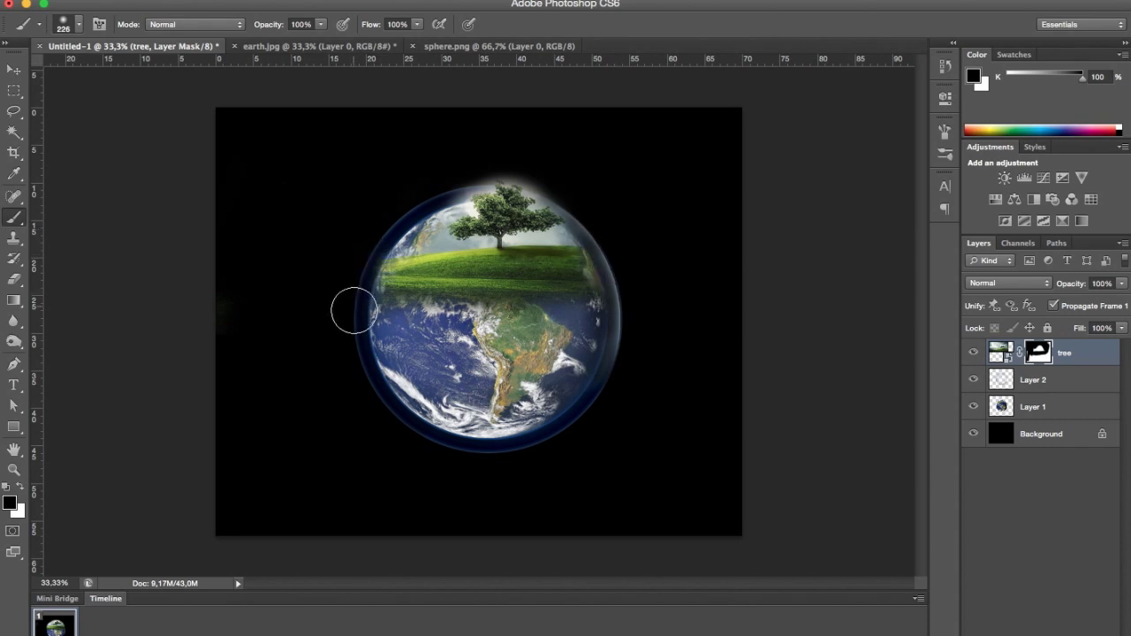
pyautogui.scroll(2, 414, 200)
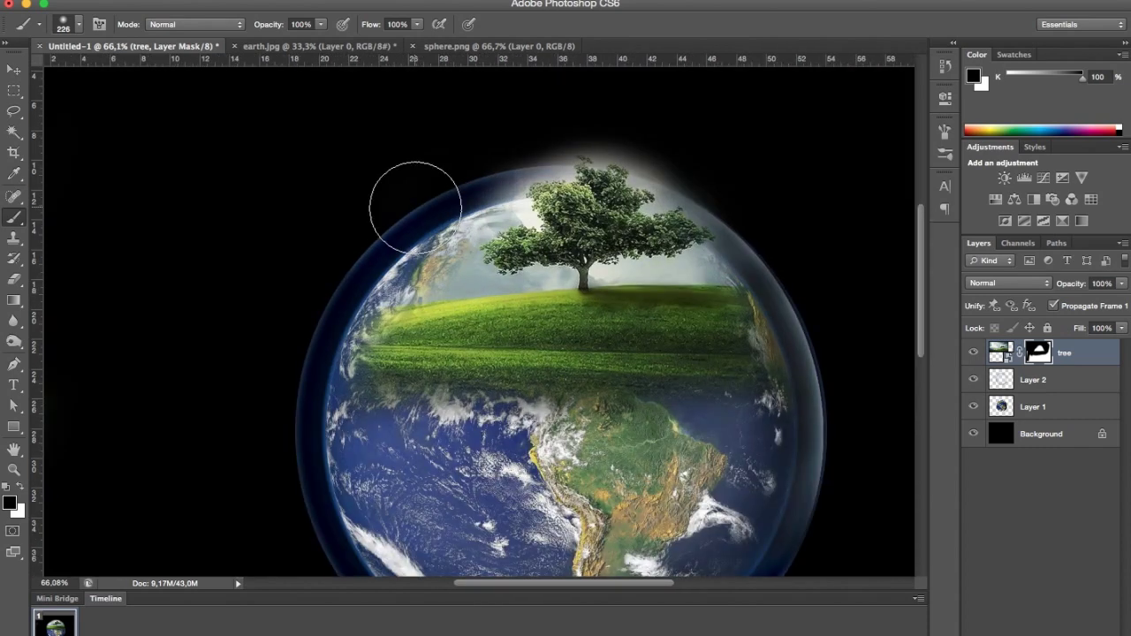
pyautogui.rightClick(455, 269)
pyautogui.click(508, 303)
pyautogui.click(527, 304)
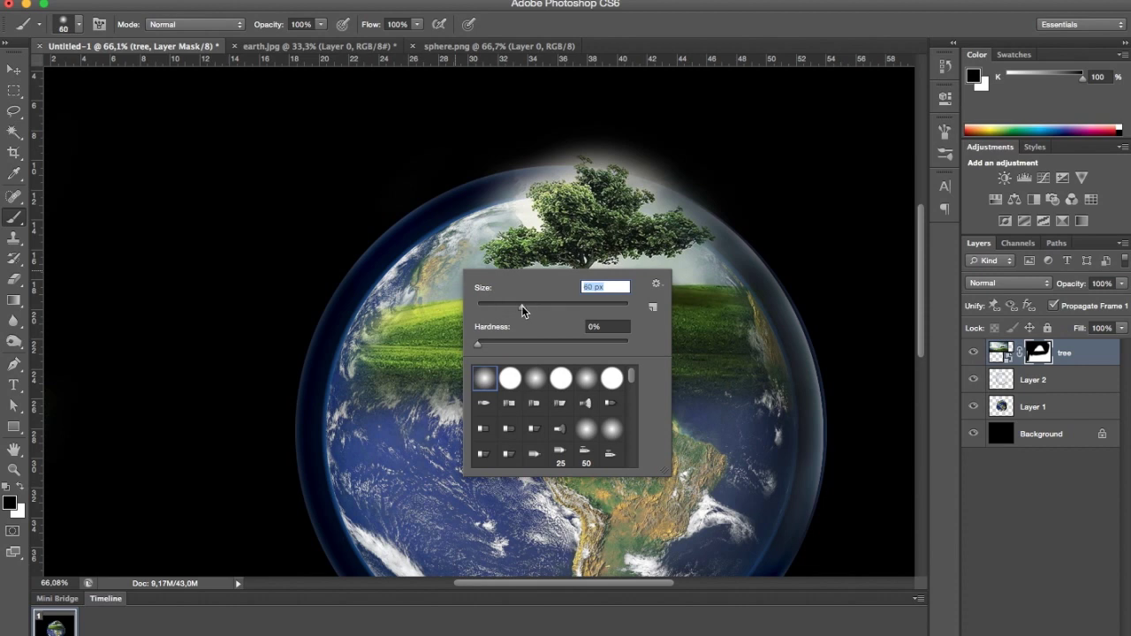
pyautogui.click(458, 274)
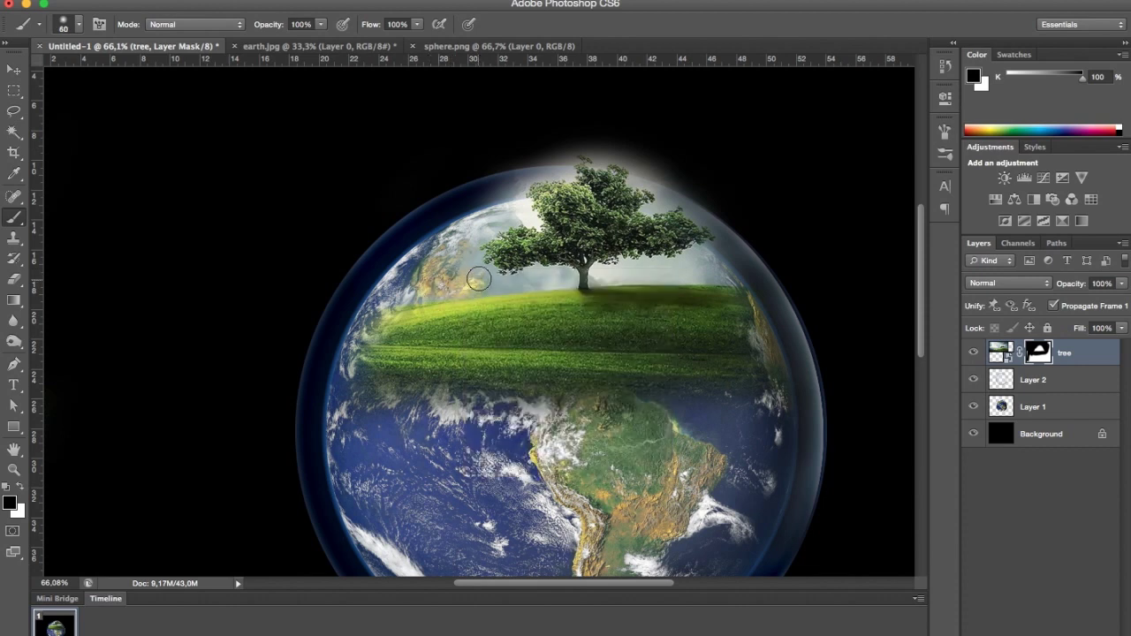
pyautogui.moveTo(494, 283)
pyautogui.mouseDown()
pyautogui.moveTo(564, 279)
pyautogui.moveTo(491, 284)
pyautogui.moveTo(542, 154)
pyautogui.moveTo(559, 172)
pyautogui.moveTo(533, 173)
pyautogui.moveTo(566, 144)
pyautogui.moveTo(601, 144)
pyautogui.moveTo(636, 171)
pyautogui.moveTo(661, 172)
pyautogui.moveTo(669, 182)
pyautogui.moveTo(651, 175)
pyautogui.moveTo(680, 187)
pyautogui.moveTo(655, 204)
pyautogui.moveTo(669, 197)
pyautogui.moveTo(712, 222)
pyautogui.moveTo(695, 199)
pyautogui.moveTo(720, 242)
pyautogui.moveTo(691, 264)
pyautogui.moveTo(616, 277)
pyautogui.moveTo(692, 274)
pyautogui.mouseUp()
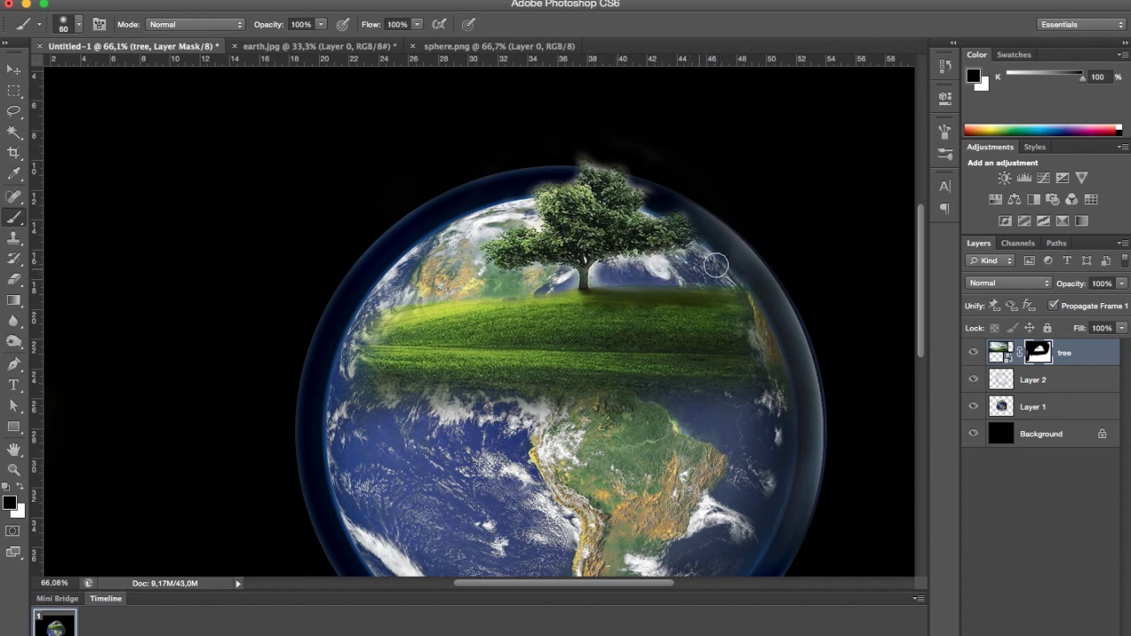
# Step: Shift the tree layer up-left and mask clouds and grass at the globe's top-left edge
pyautogui.press('v')
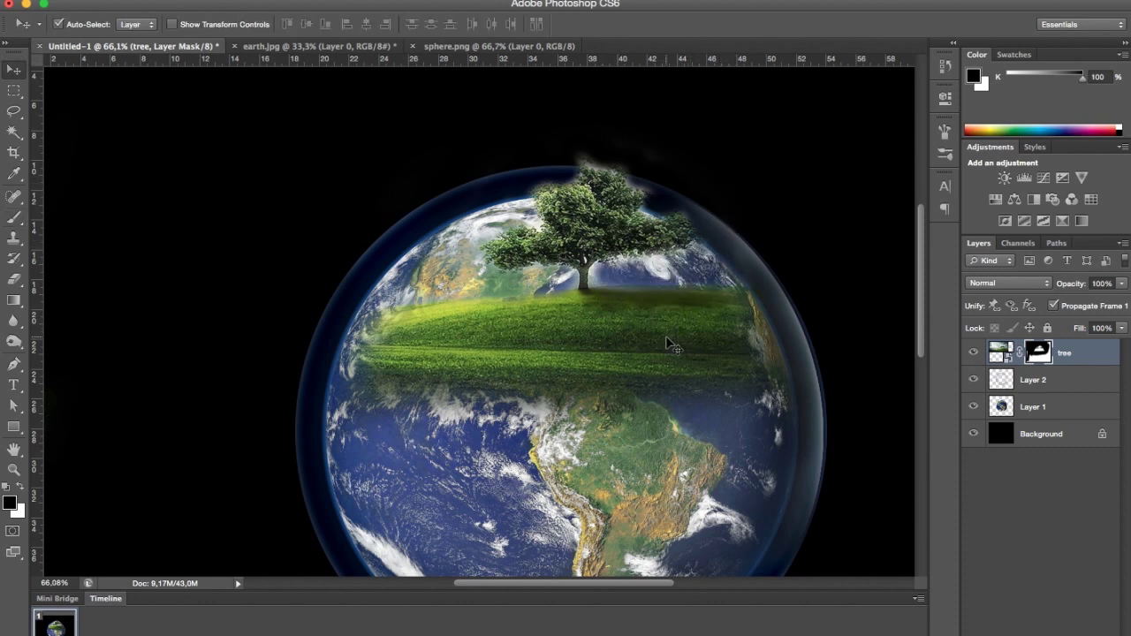
pyautogui.moveTo(665, 336)
pyautogui.mouseDown()
pyautogui.moveTo(669, 308)
pyautogui.moveTo(651, 281)
pyautogui.mouseUp()
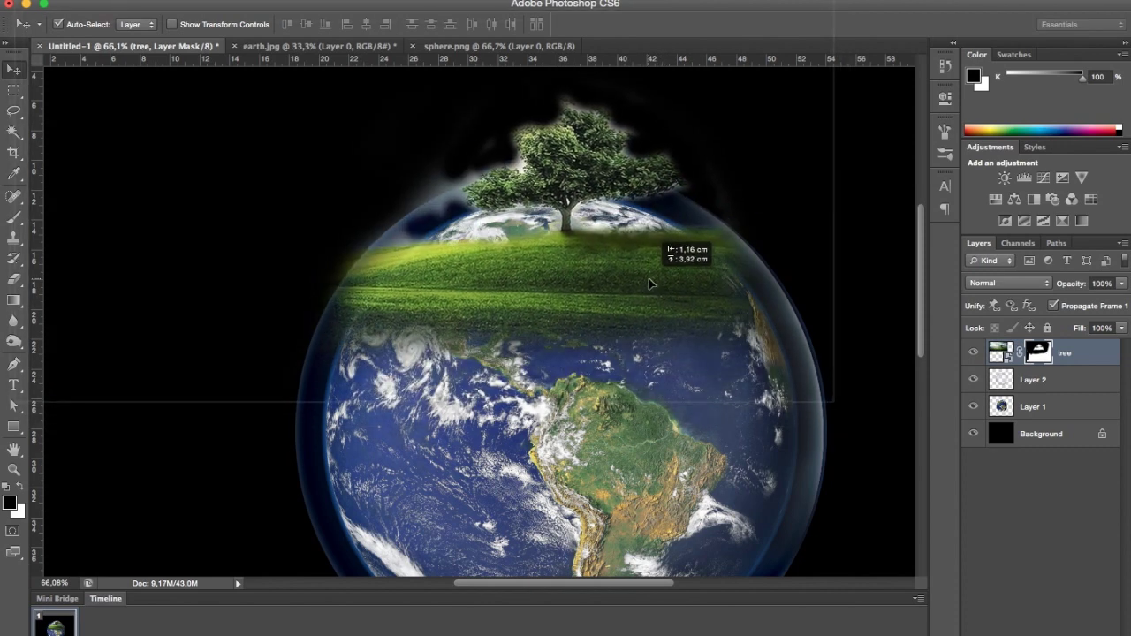
pyautogui.scroll(-3, 649, 279)
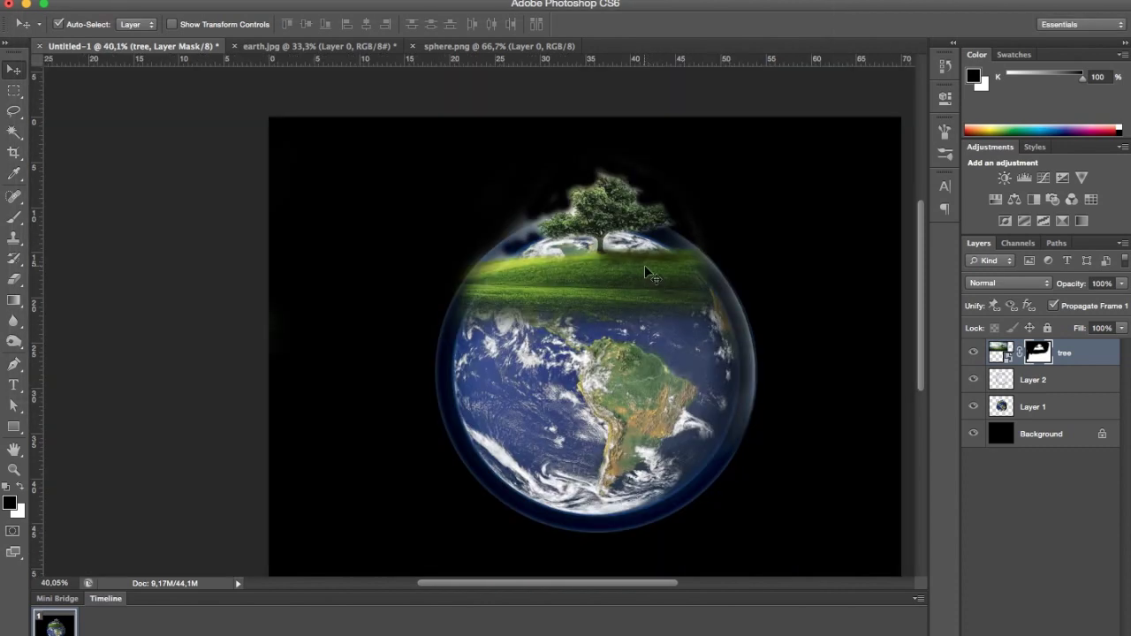
pyautogui.press('b')
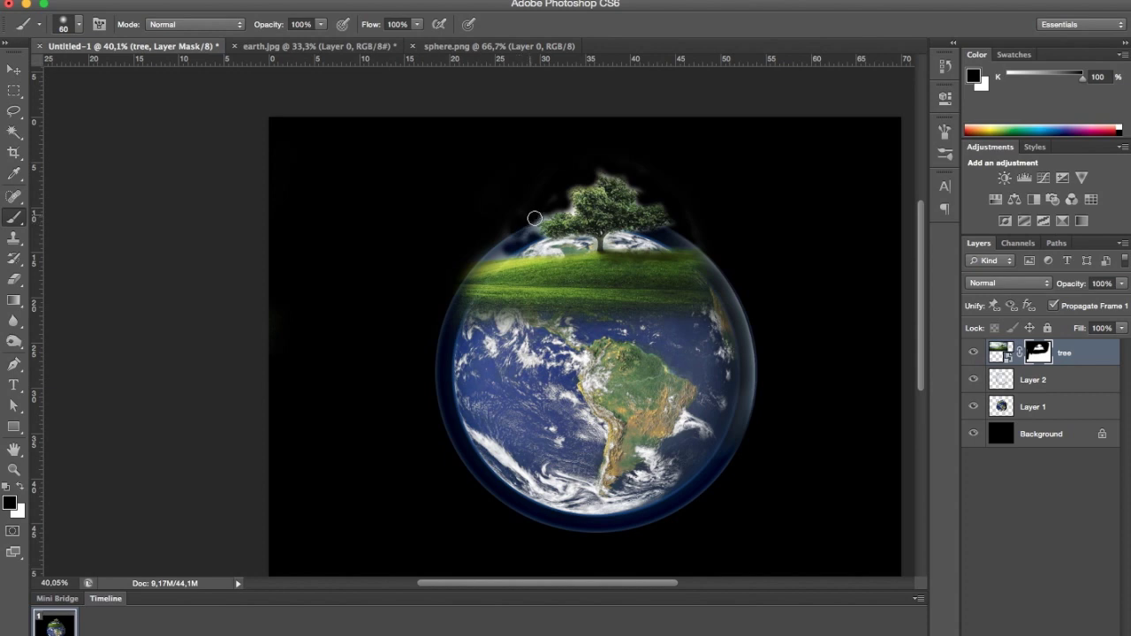
pyautogui.moveTo(535, 241)
pyautogui.mouseDown()
pyautogui.moveTo(487, 263)
pyautogui.moveTo(457, 313)
pyautogui.mouseUp()
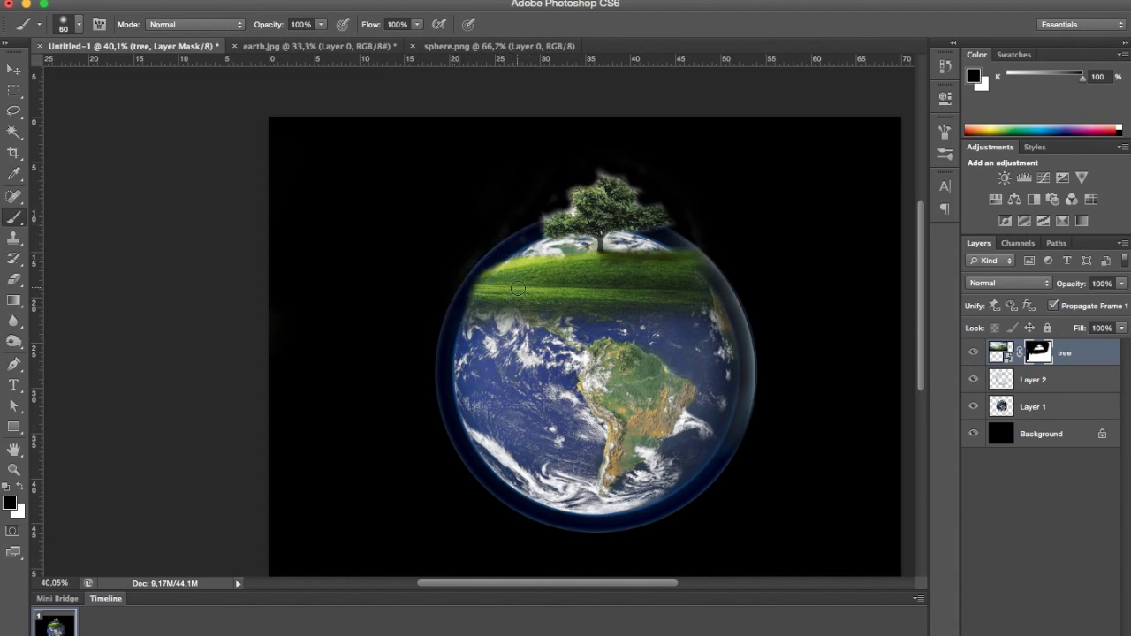
# Step: Restore grass near the globe's top with white, then raise the tree onto the sphere
pyautogui.press('x')
pyautogui.scroll(3, 528, 267)
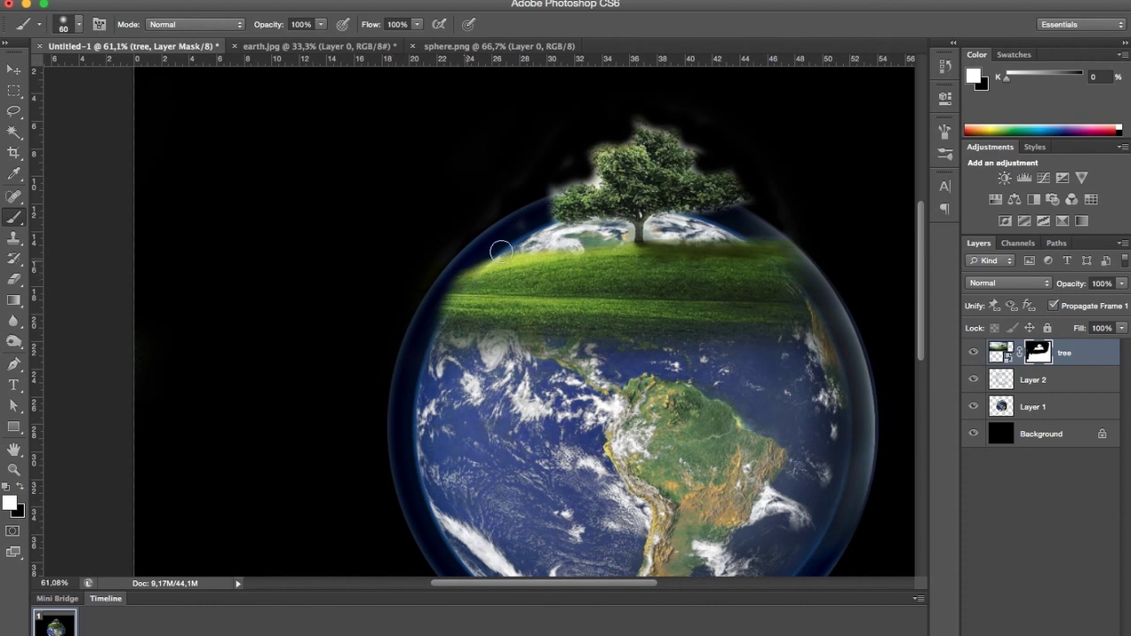
pyautogui.moveTo(533, 251); pyautogui.dragTo(559, 249)
pyautogui.press('x')
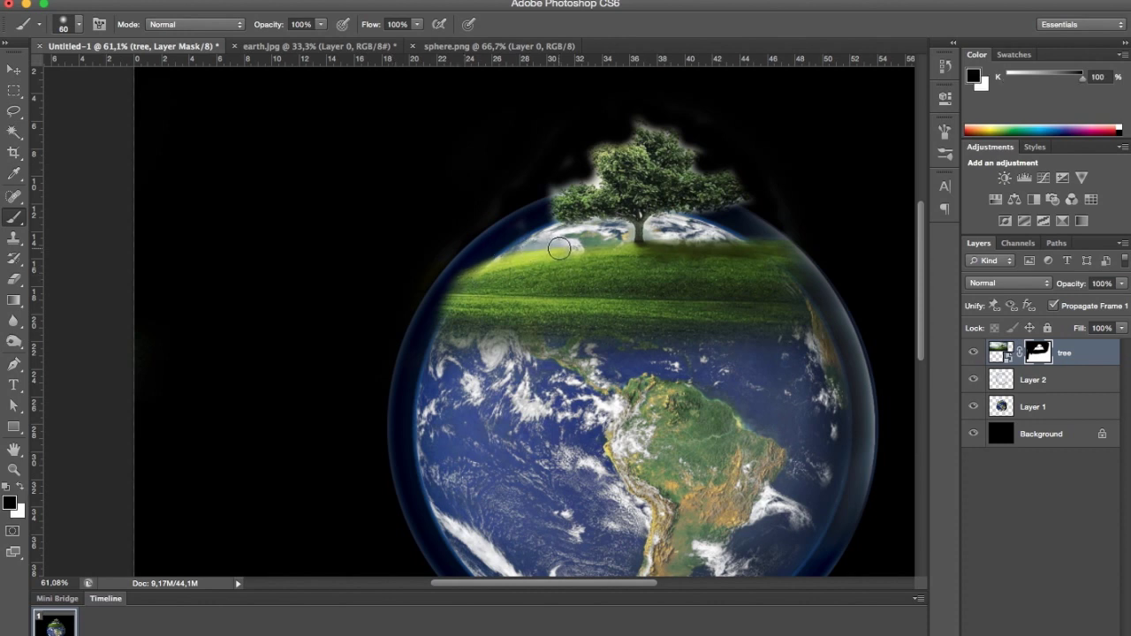
pyautogui.press('v')
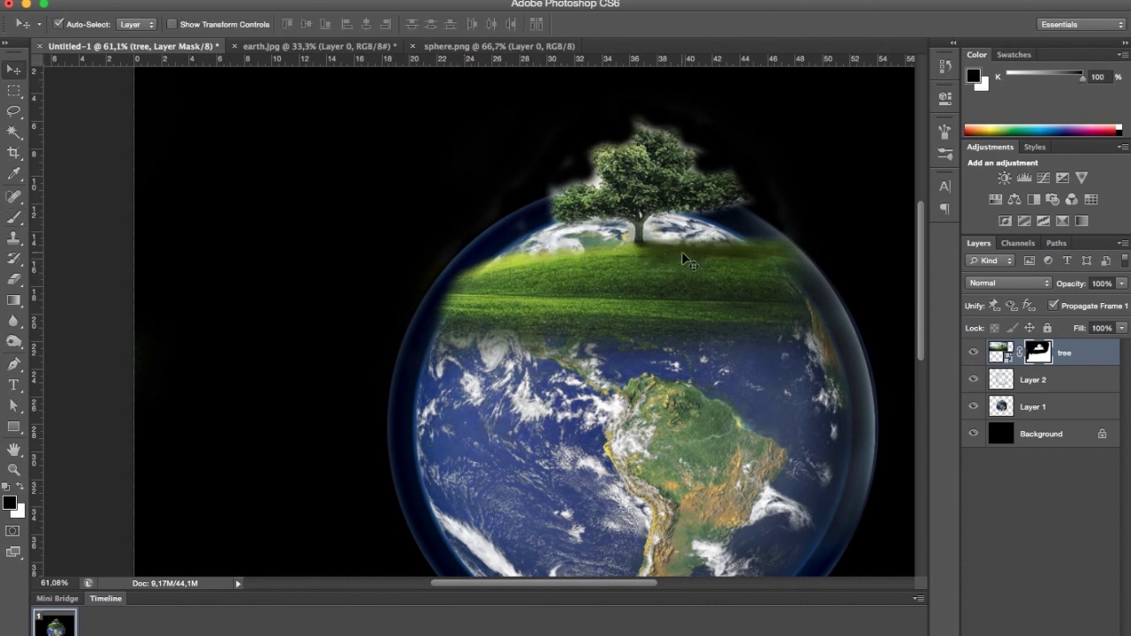
pyautogui.moveTo(681, 251); pyautogui.dragTo(681, 220)
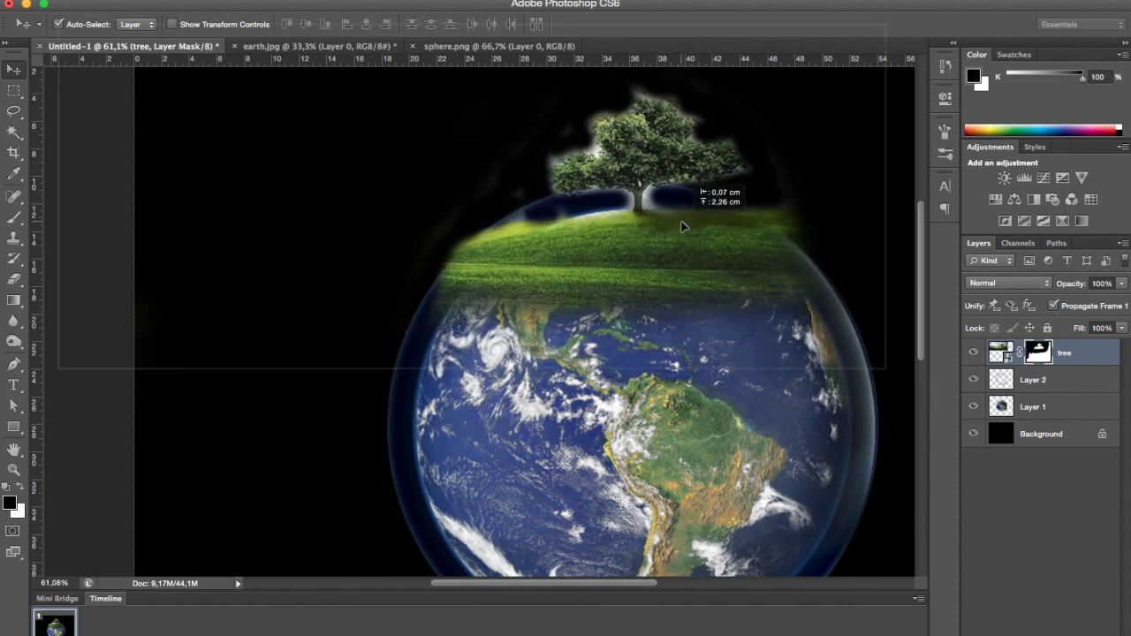
pyautogui.scroll(-2, 680, 220)
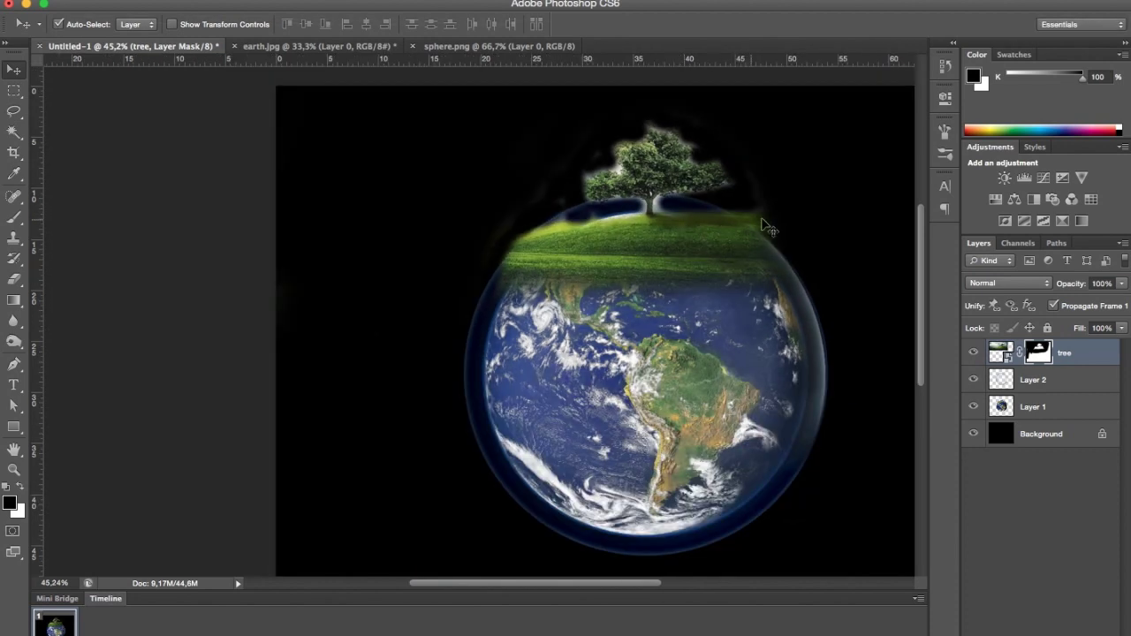
# Step: Paint black on the tree mask to hide grass spilling over the sphere's top rim
pyautogui.press('b')
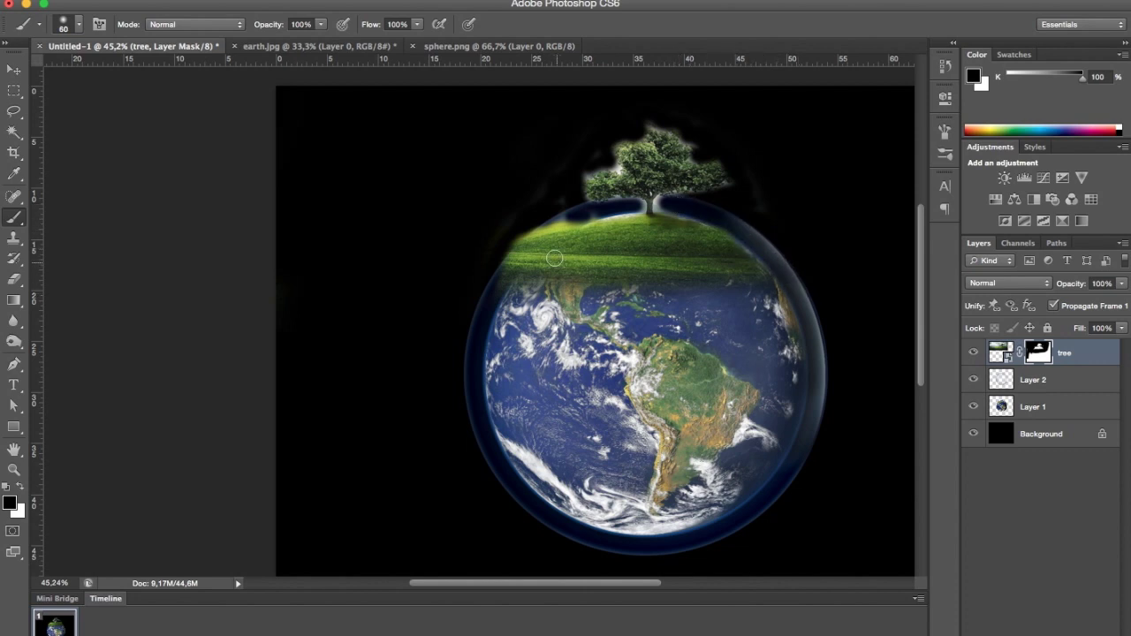
pyautogui.moveTo(490, 290); pyautogui.dragTo(543, 230)
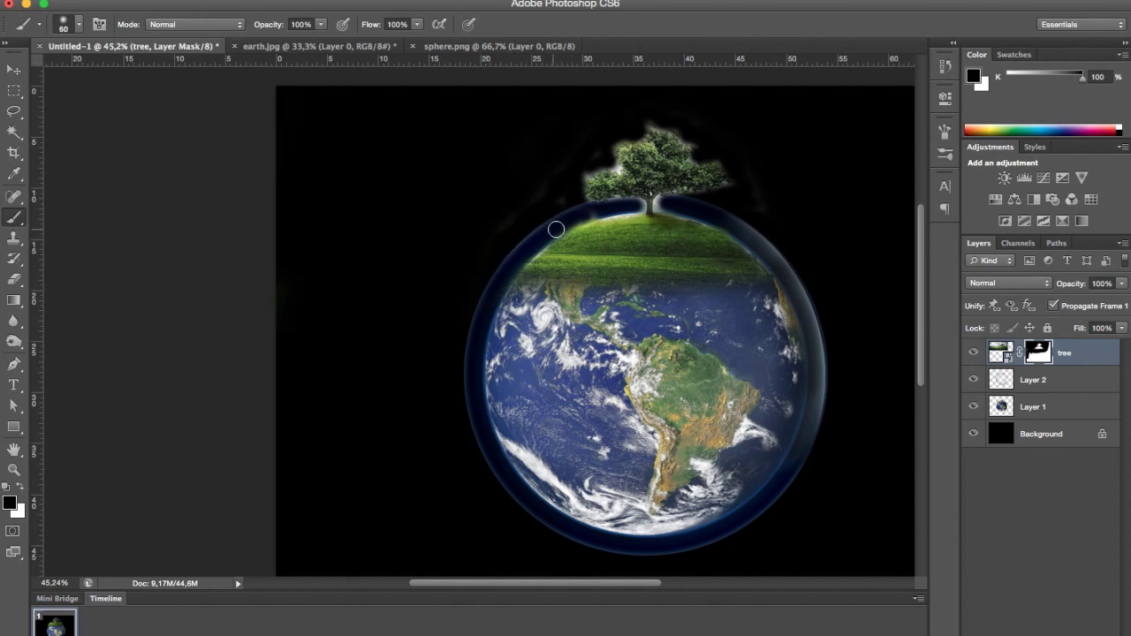
pyautogui.scroll(3, 539, 221)
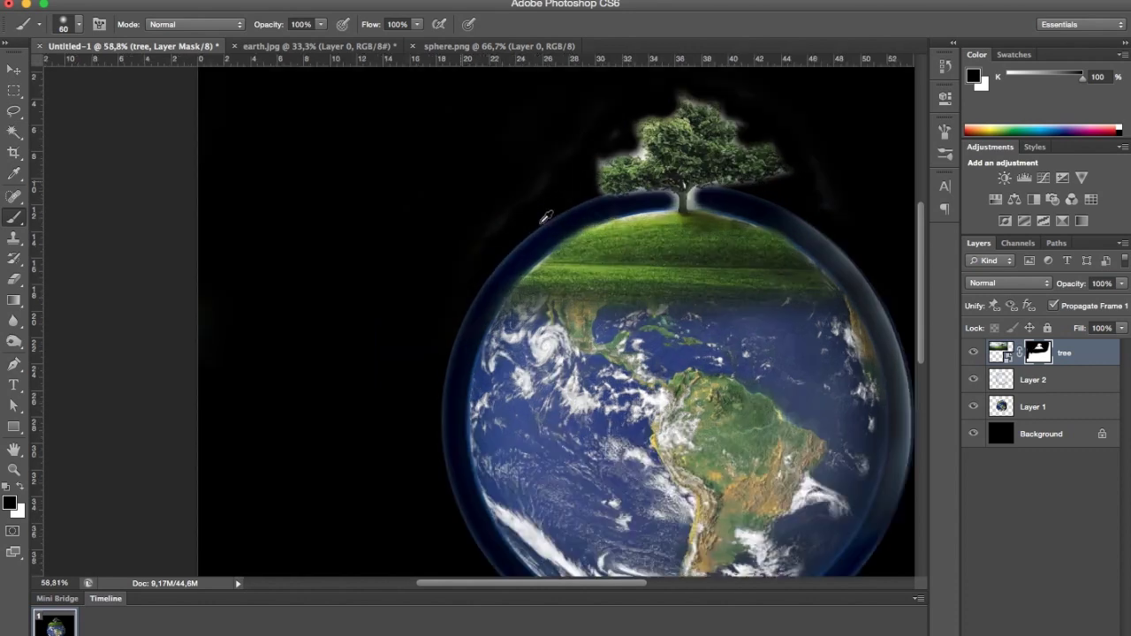
pyautogui.scroll(3, 554, 251)
pyautogui.moveTo(554, 252); pyautogui.dragTo(444, 389)
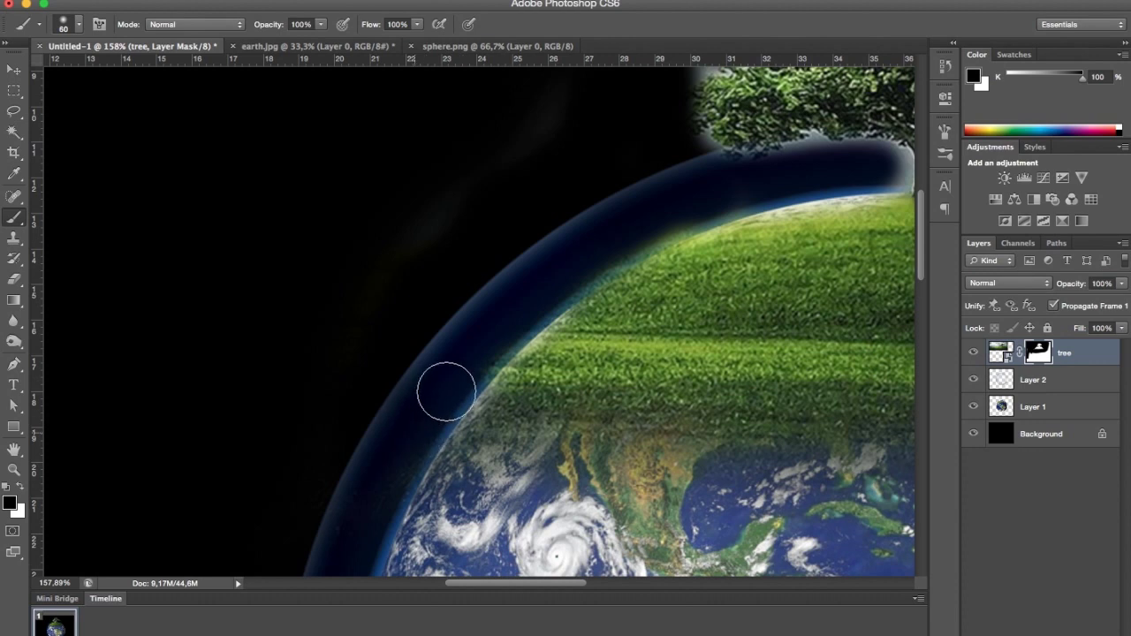
pyautogui.moveTo(568, 274)
pyautogui.mouseDown()
pyautogui.moveTo(669, 202)
pyautogui.moveTo(535, 303)
pyautogui.moveTo(710, 185)
pyautogui.moveTo(669, 238)
pyautogui.mouseUp()
pyautogui.scroll(-5, 535, 298)
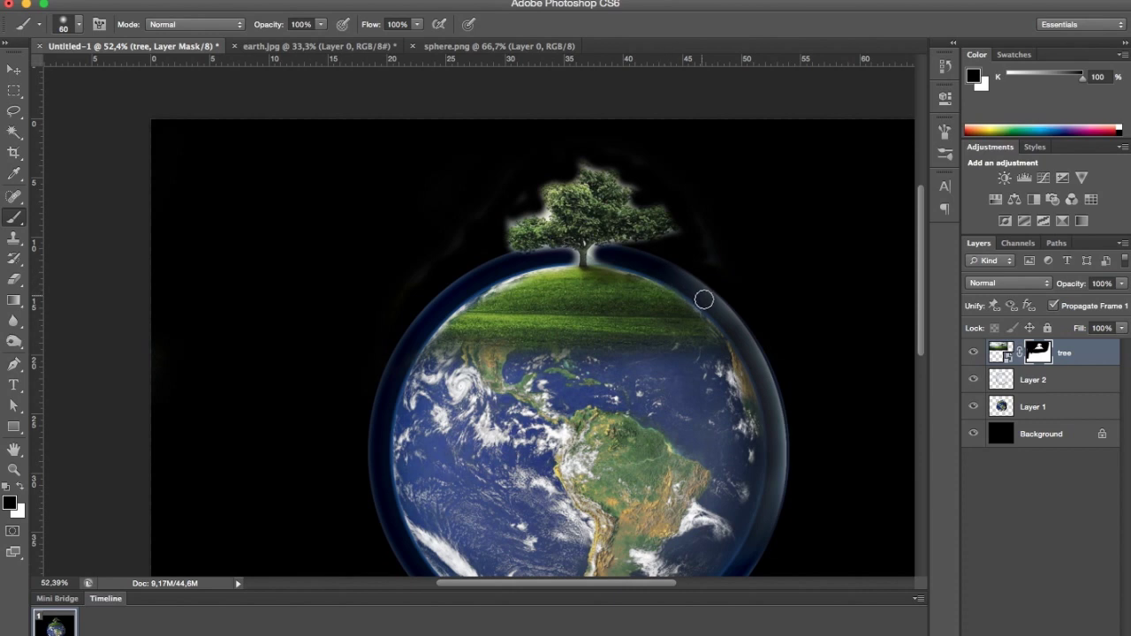
pyautogui.moveTo(701, 298); pyautogui.dragTo(676, 282)
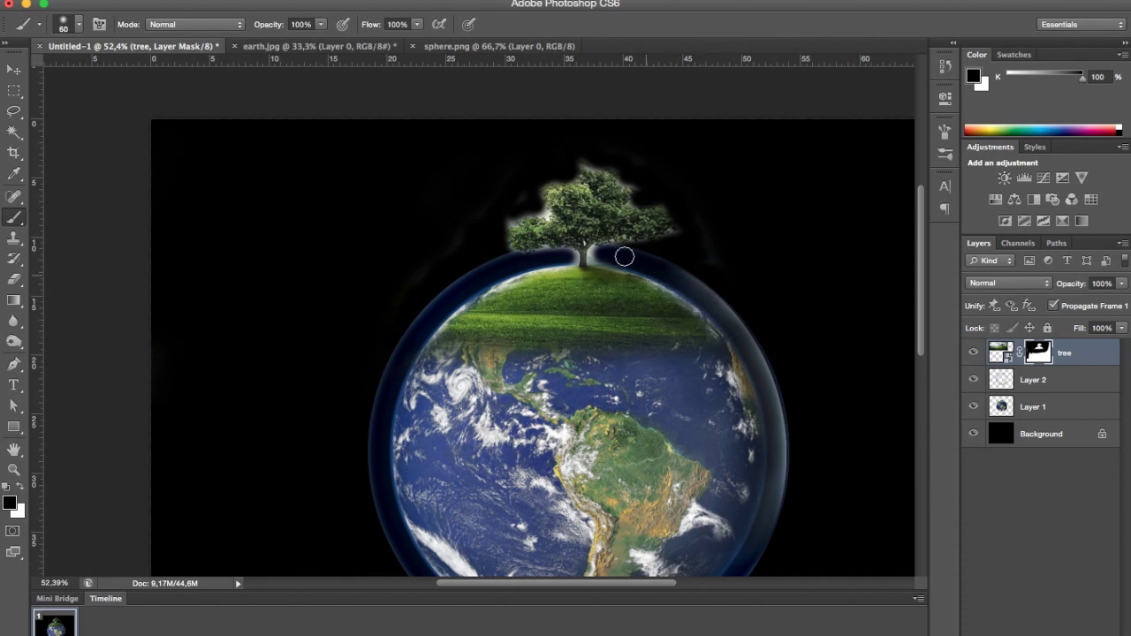
# Step: Shrink the brush to 13 px and mask the glow just right of the trunk
pyautogui.scroll(1, 610, 256)
pyautogui.scroll(2, 610, 255)
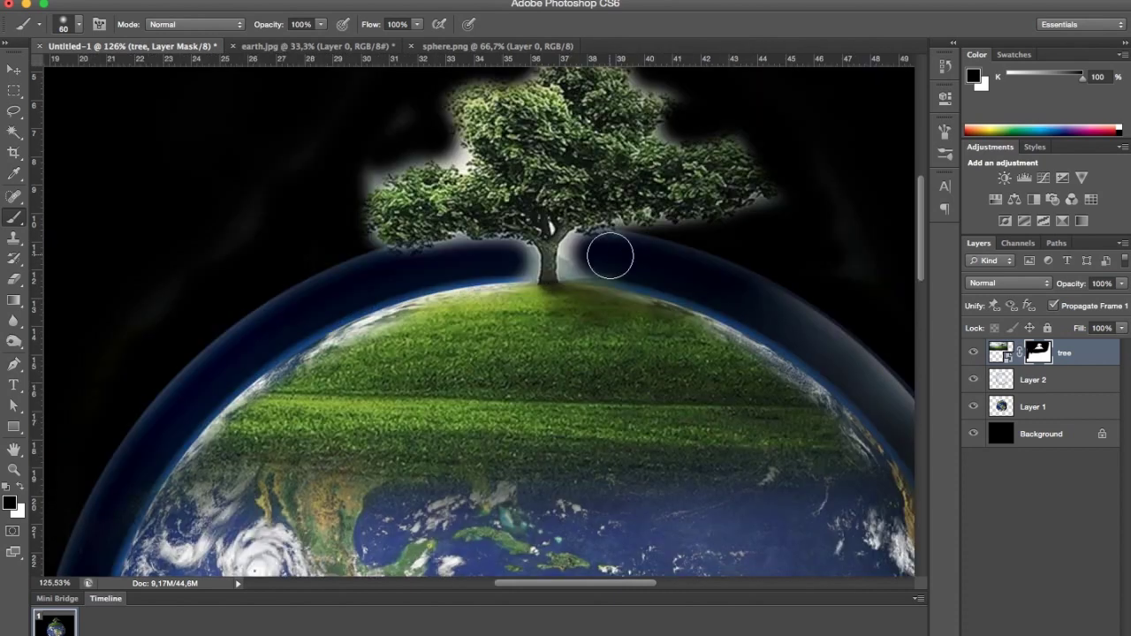
pyautogui.rightClick(609, 256)
pyautogui.moveTo(646, 292); pyautogui.dragTo(642, 292)
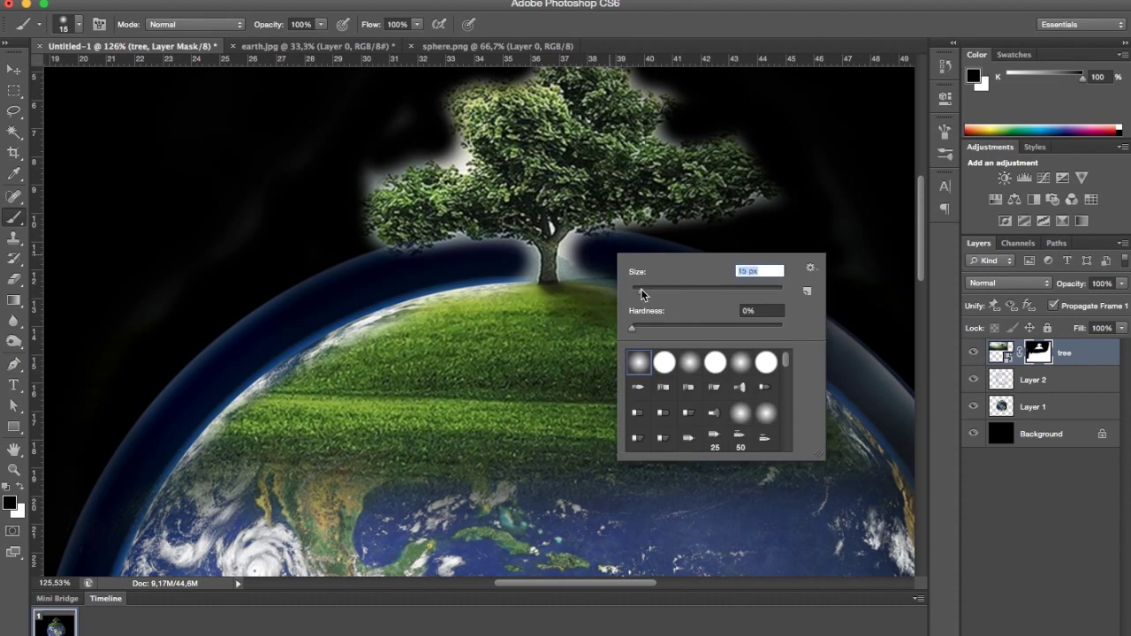
pyautogui.click(585, 266)
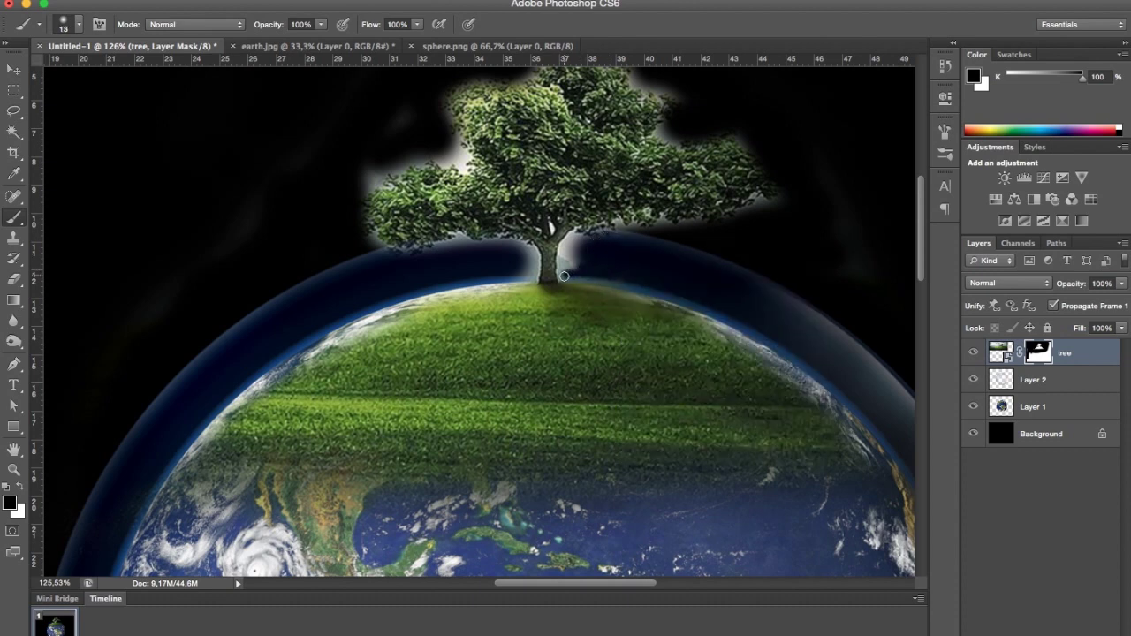
pyautogui.moveTo(564, 247); pyautogui.dragTo(562, 251)
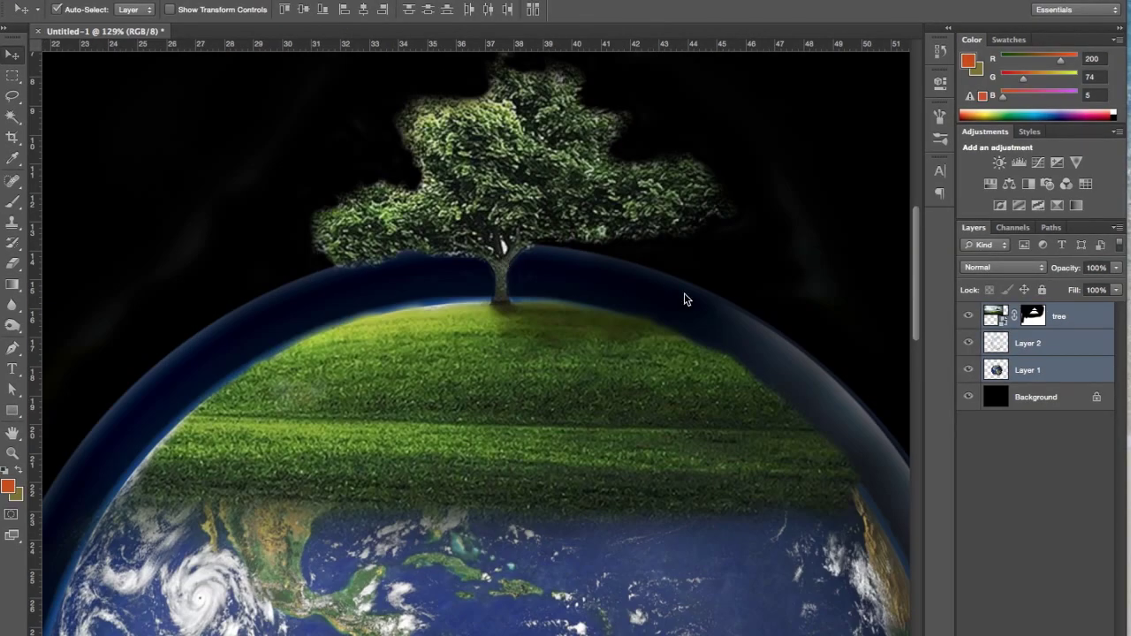
# Step: Select only the tree layer, Layer 2, in the Layers panel
pyautogui.click(1089, 352)
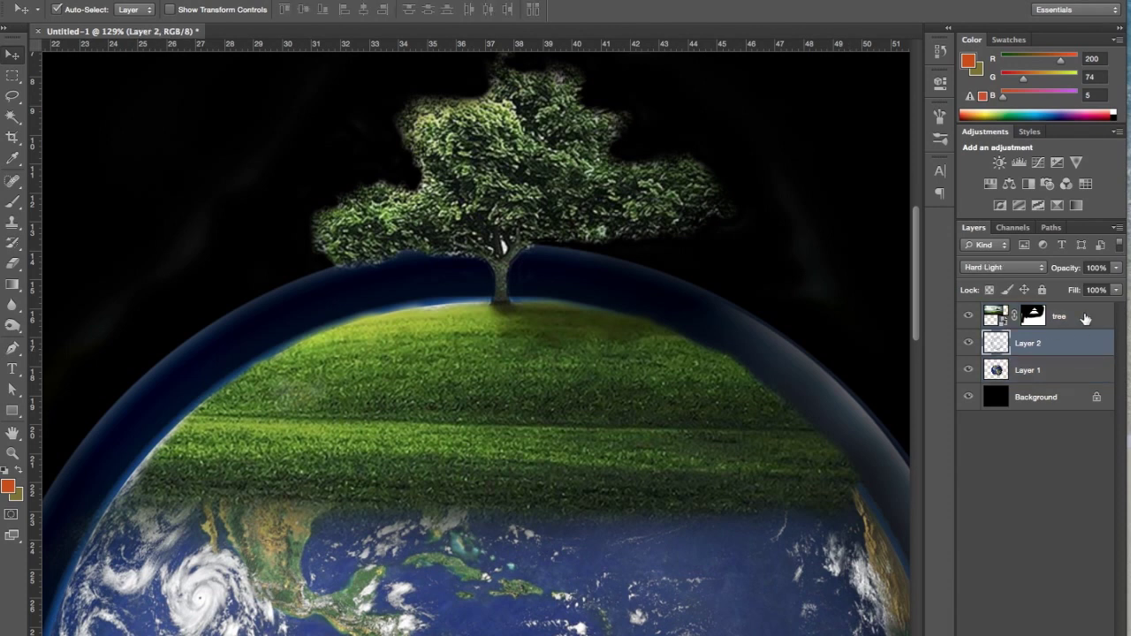
pyautogui.click(1085, 318)
# Step: Magic Wand the white gap among the branches and paint it black on the tree mask
pyautogui.click(19, 124)
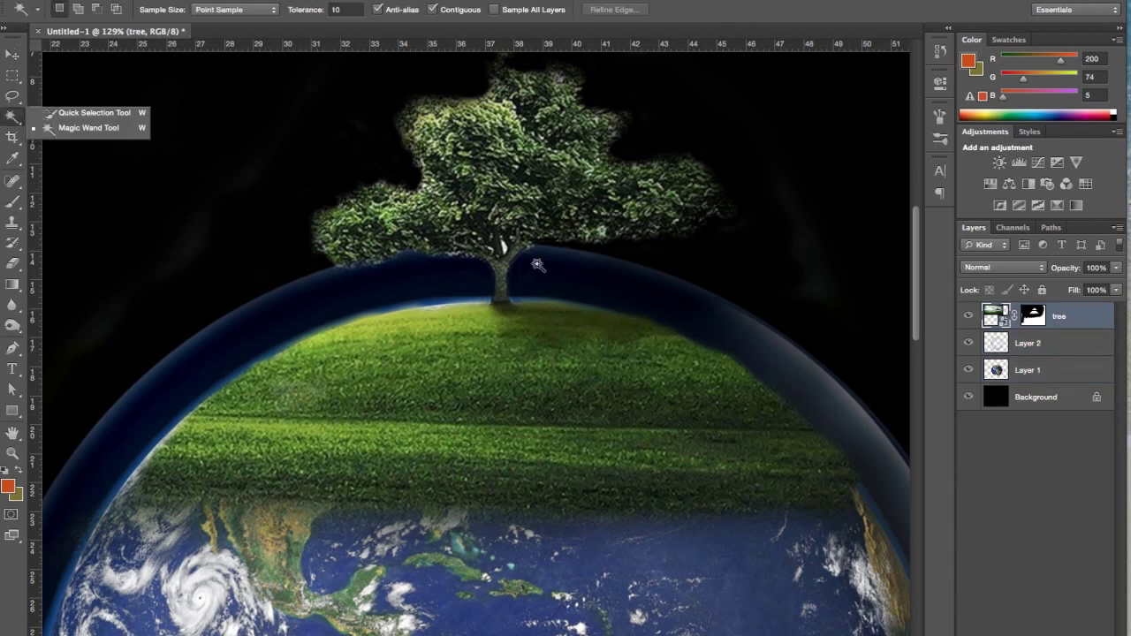
pyautogui.click(106, 128)
pyautogui.scroll(5, 505, 256)
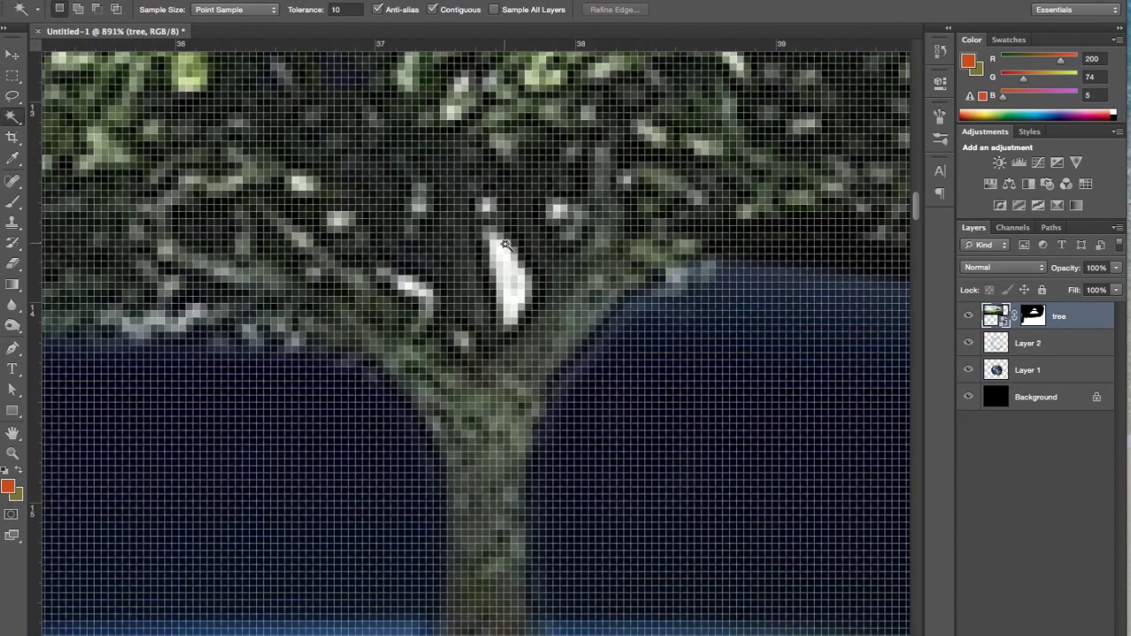
pyautogui.click(507, 267)
pyautogui.press('b')
pyautogui.press('d')
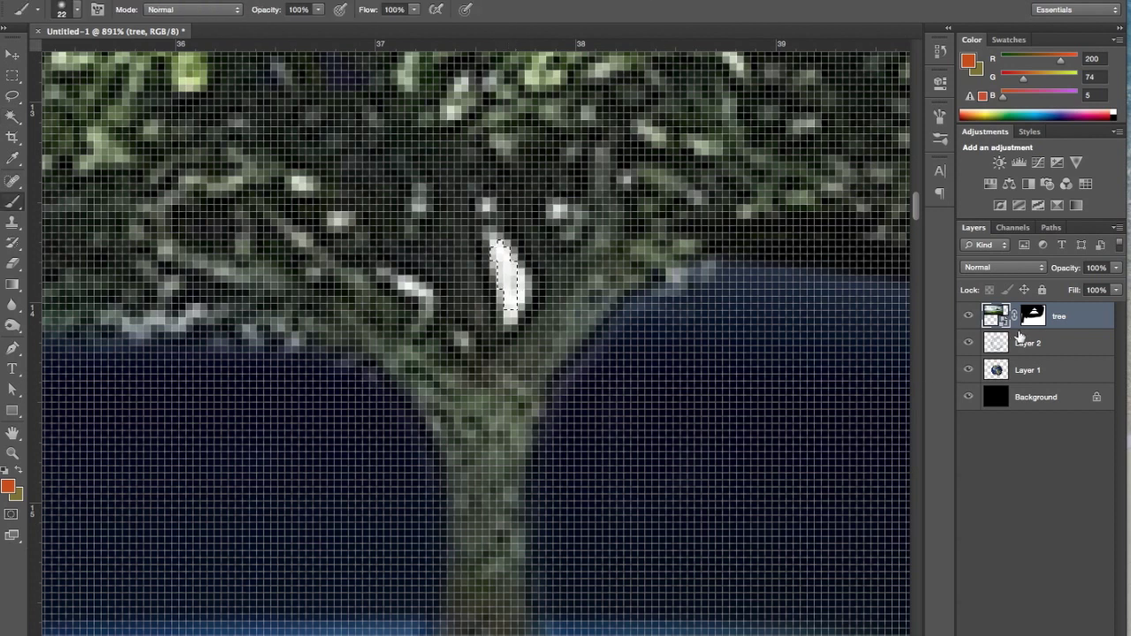
pyautogui.click(1032, 316)
pyautogui.moveTo(545, 269); pyautogui.dragTo(499, 270)
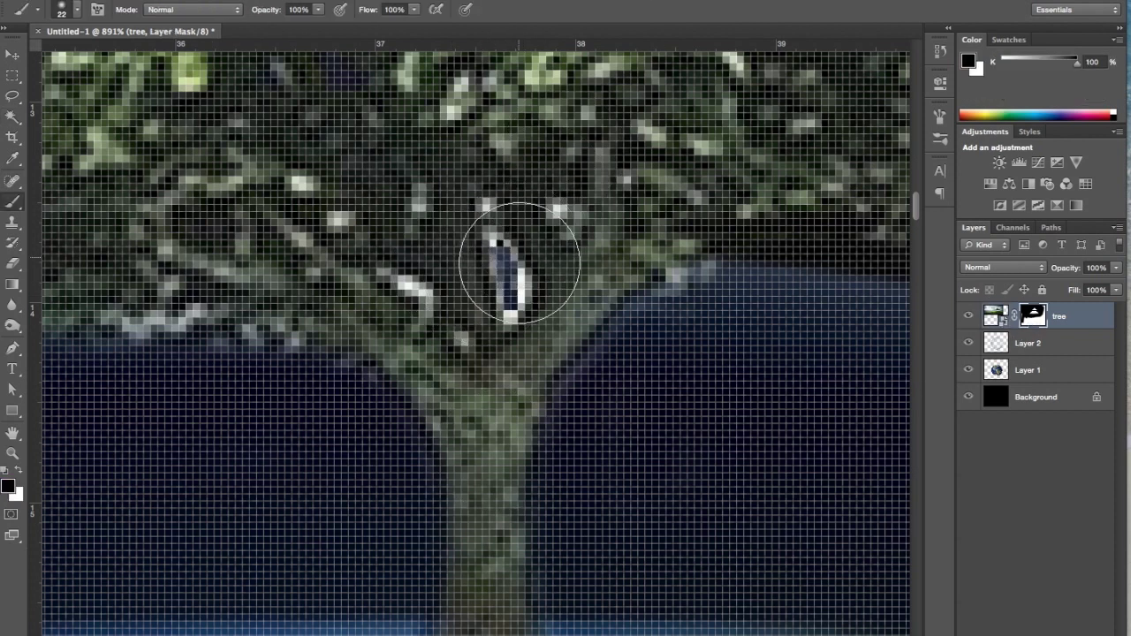
# Step: Select the small patch in the tree, then remove its white tip with a 2 px brush
pyautogui.press('w')
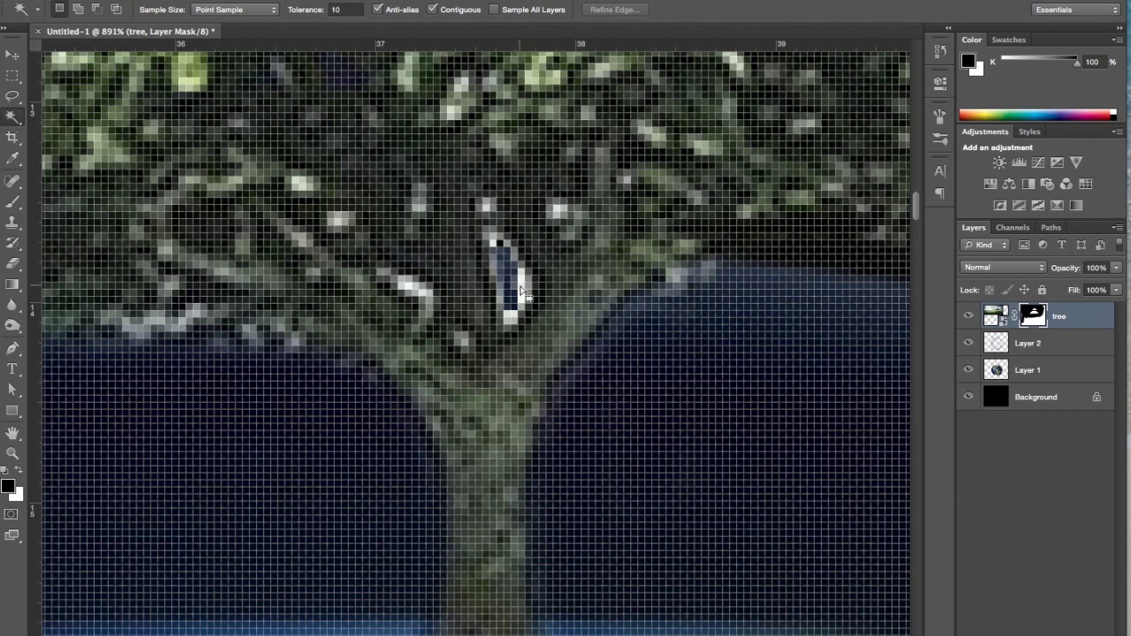
pyautogui.click(520, 290)
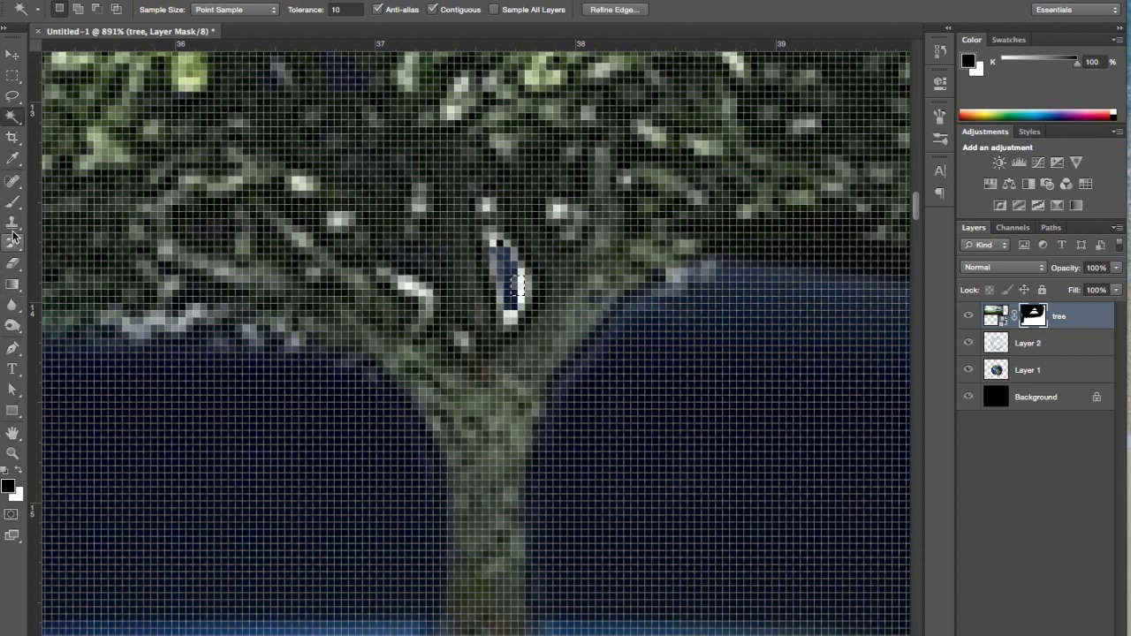
pyautogui.click(12, 201)
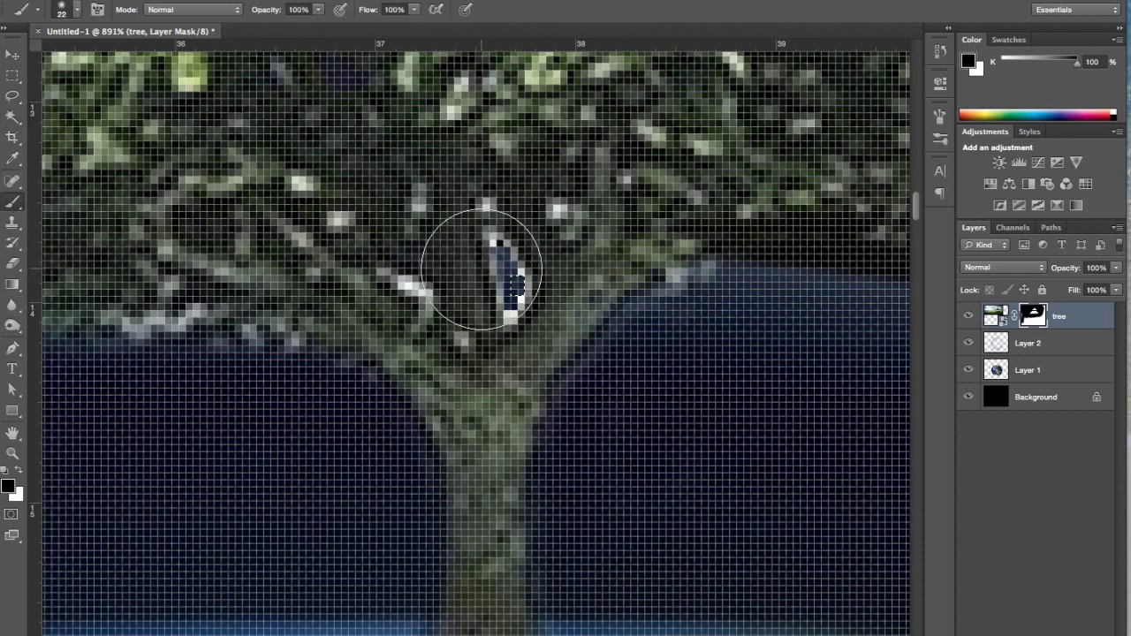
pyautogui.hotkey('ctrl', 'd')
pyautogui.rightClick(531, 305)
pyautogui.moveTo(563, 336); pyautogui.dragTo(554, 343)
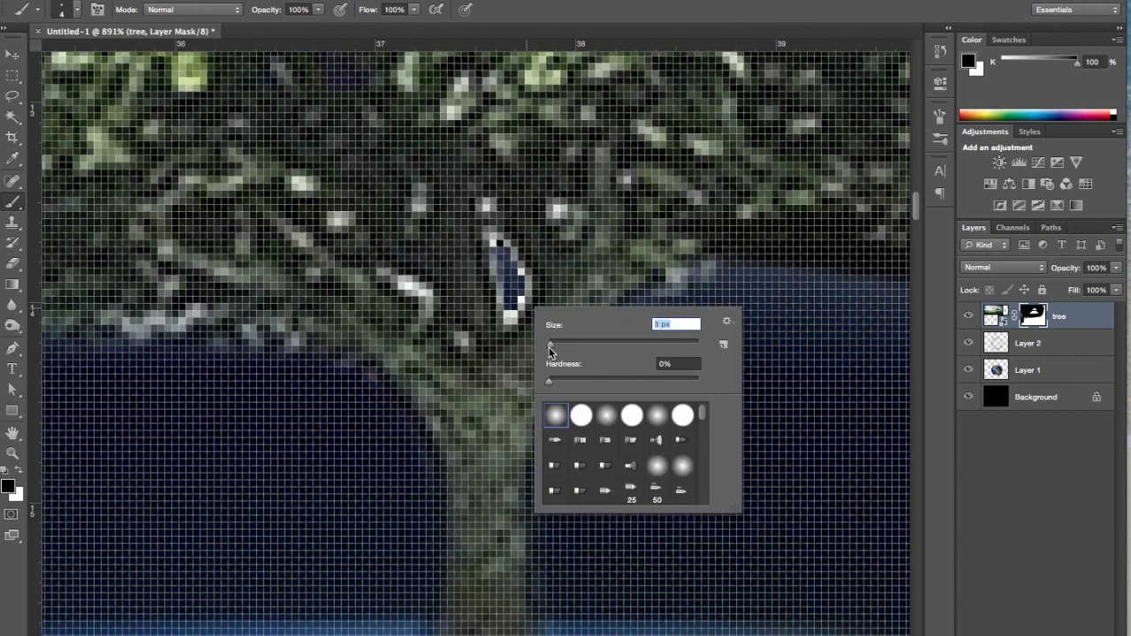
pyautogui.press('Return')
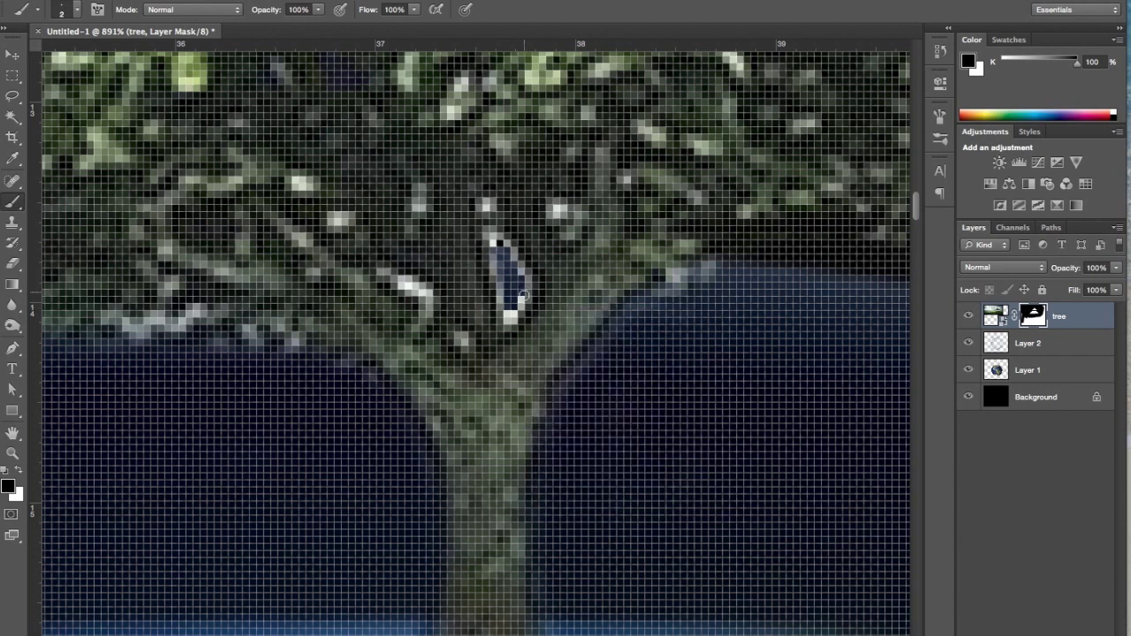
pyautogui.moveTo(523, 295)
pyautogui.mouseDown()
pyautogui.moveTo(509, 320)
pyautogui.moveTo(495, 244)
pyautogui.moveTo(527, 287)
pyautogui.mouseUp()
# Step: Zoom out to the whole globe, switch to the Move tool and minimise Photoshop
pyautogui.scroll(-5, 524, 277)
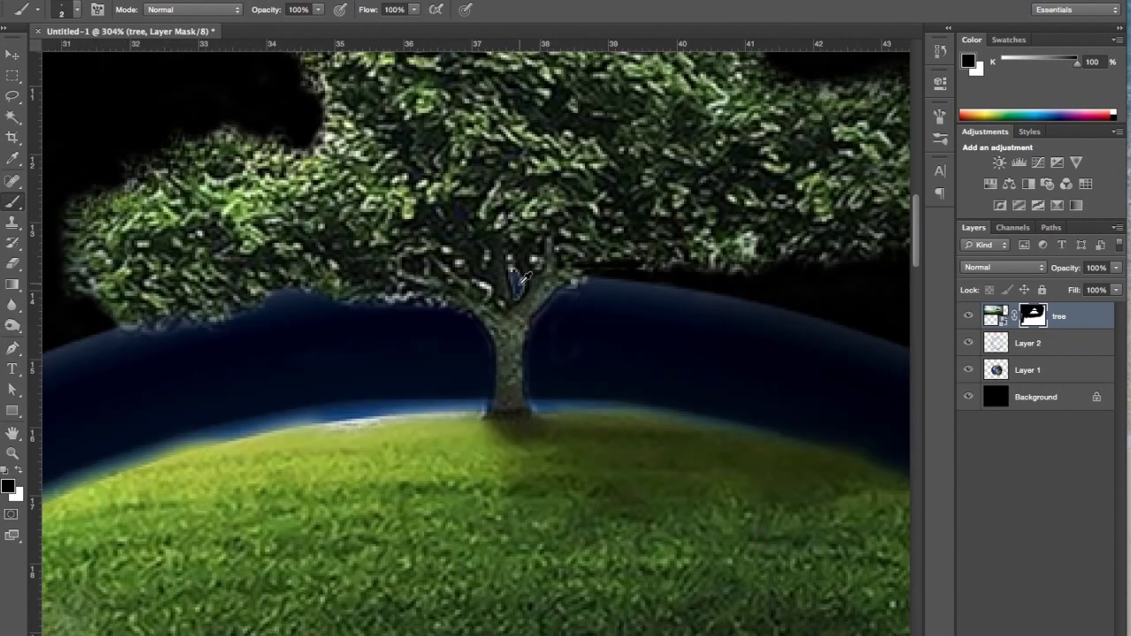
pyautogui.scroll(-4, 523, 277)
pyautogui.scroll(-2, 523, 278)
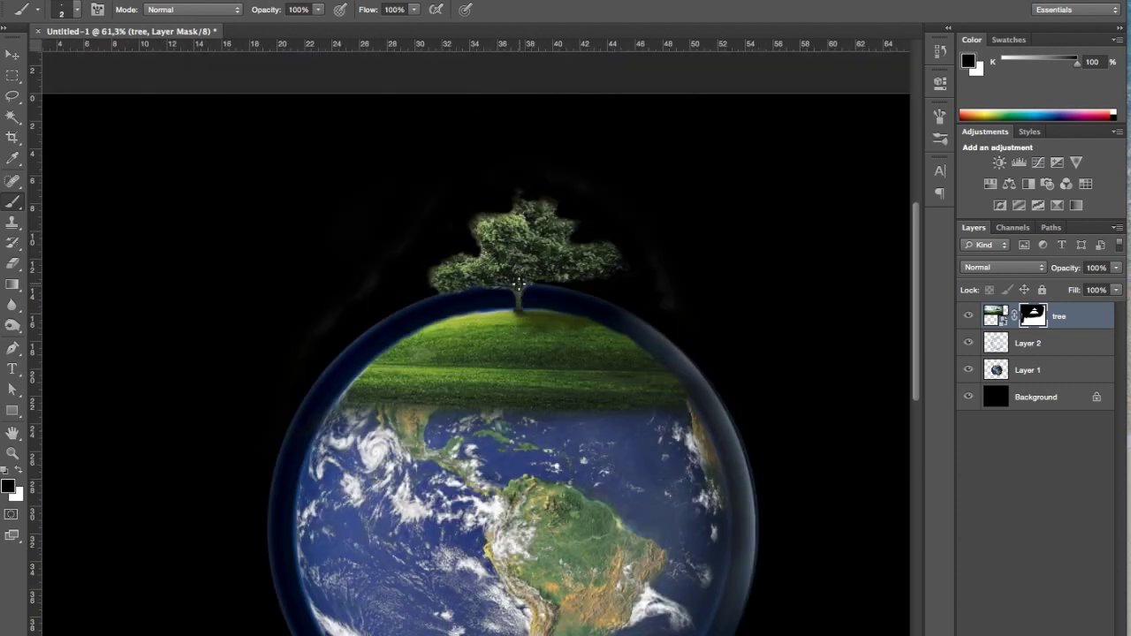
pyautogui.scroll(-1, 519, 284)
pyautogui.scroll(-1, 520, 283)
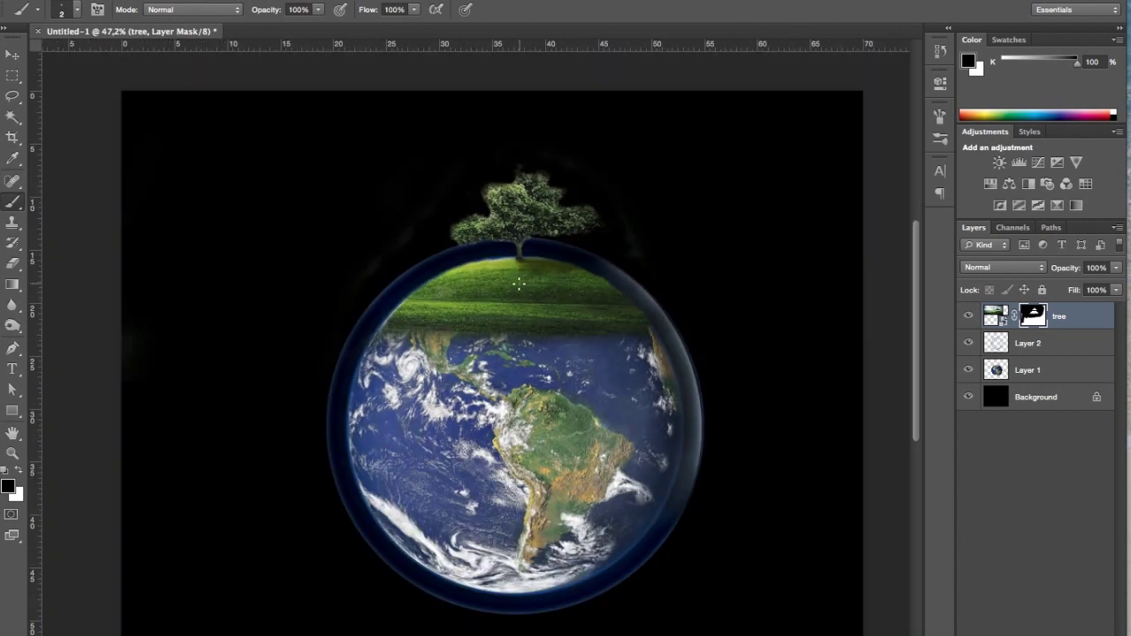
pyautogui.scroll(1, 755, 279)
pyautogui.press('v')
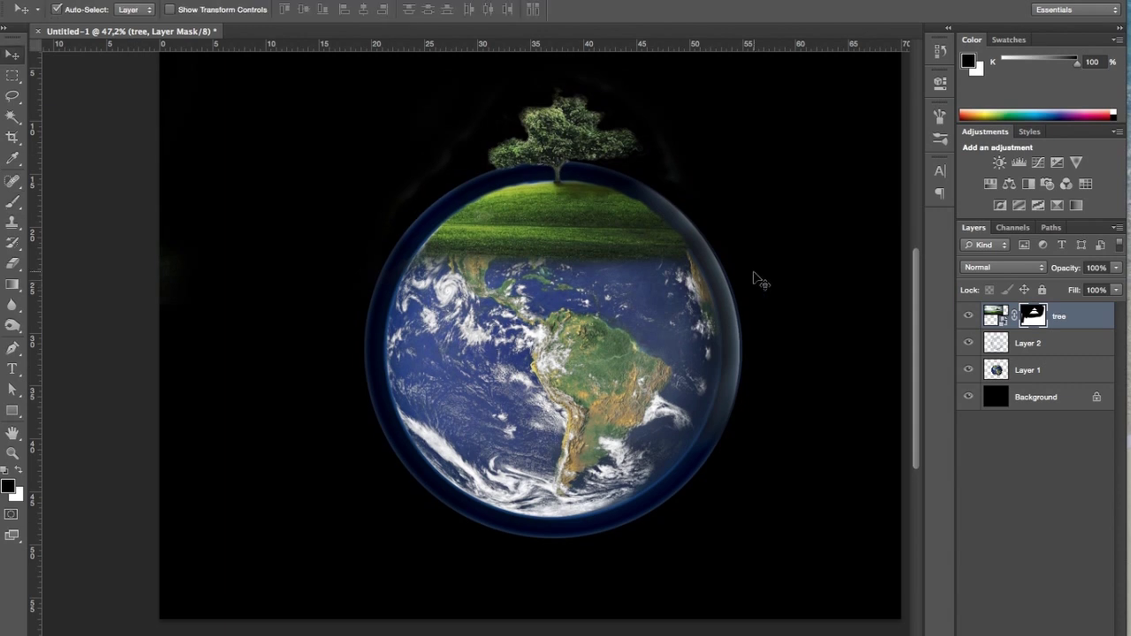
pyautogui.hotkey('ctrl', 'Up')
pyautogui.click(665, 247)
pyautogui.press('super+m')
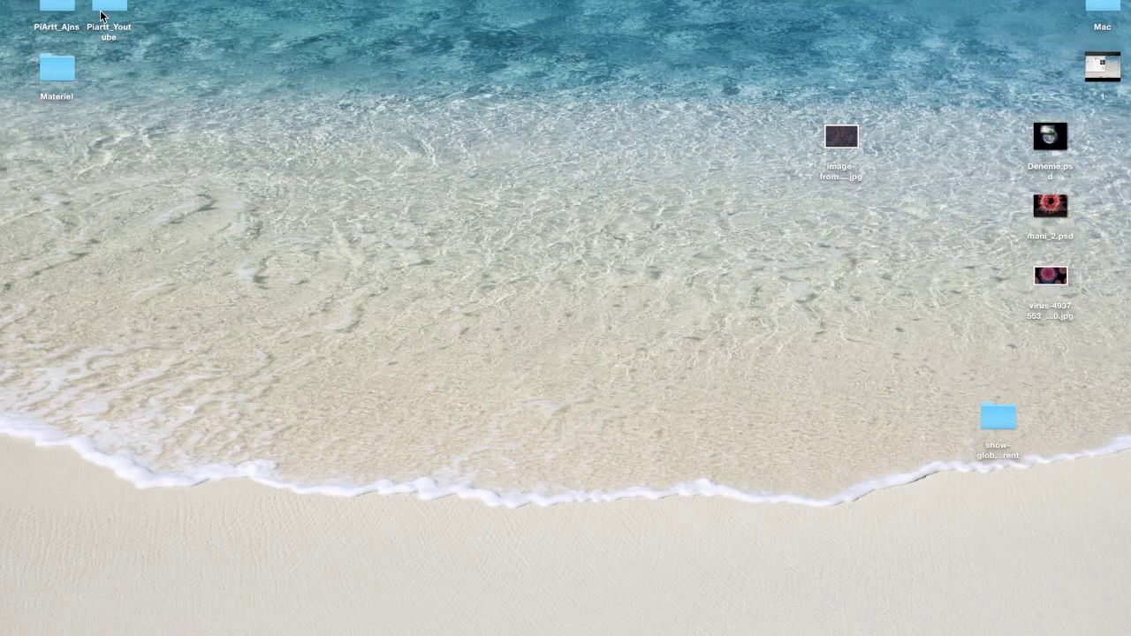
# Step: Browse to Piartt_Youtube › Video › Materiel and send mask.png to Photoshop
pyautogui.doubleClick(101, 15)
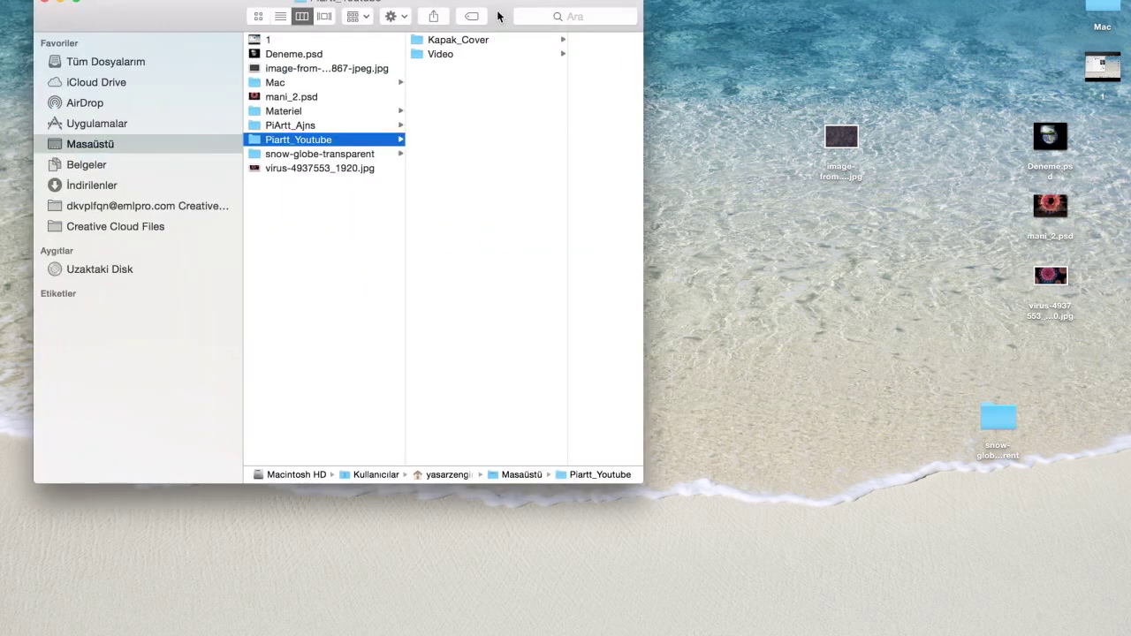
pyautogui.moveTo(499, 16); pyautogui.dragTo(484, 8)
pyautogui.click(457, 44)
pyautogui.click(529, 34)
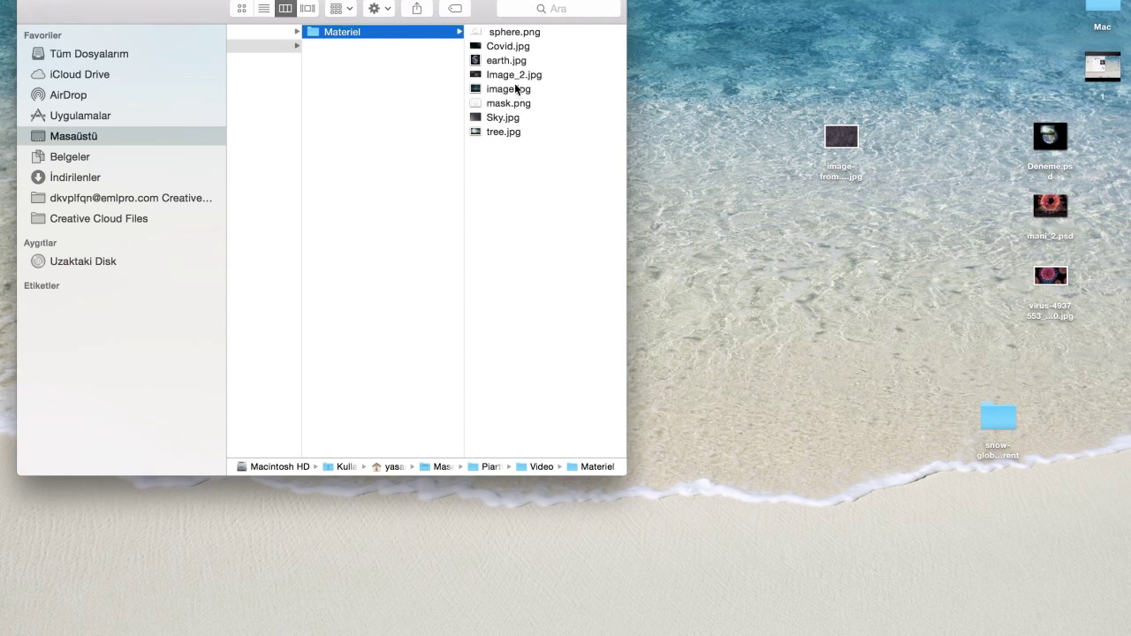
pyautogui.click(504, 106)
pyautogui.moveTo(412, 115); pyautogui.dragTo(415, 616)
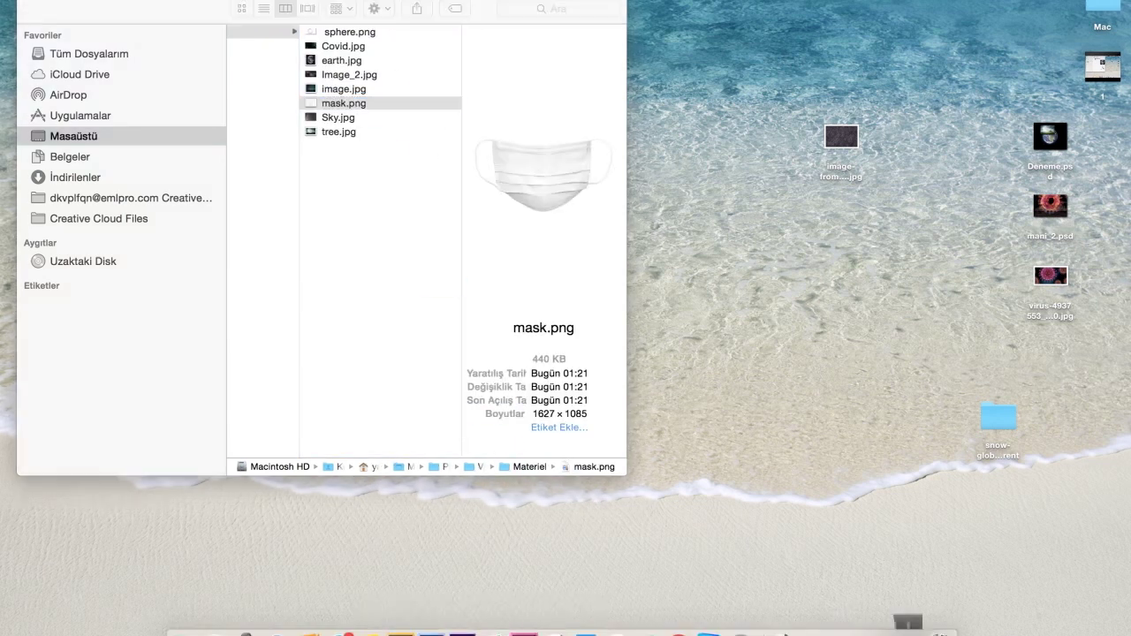
# Step: Bring the face mask into Untitled-1 as Layer 3, scaled to about 61.5% over Earth's lower half
pyautogui.scroll(2, 706, 303)
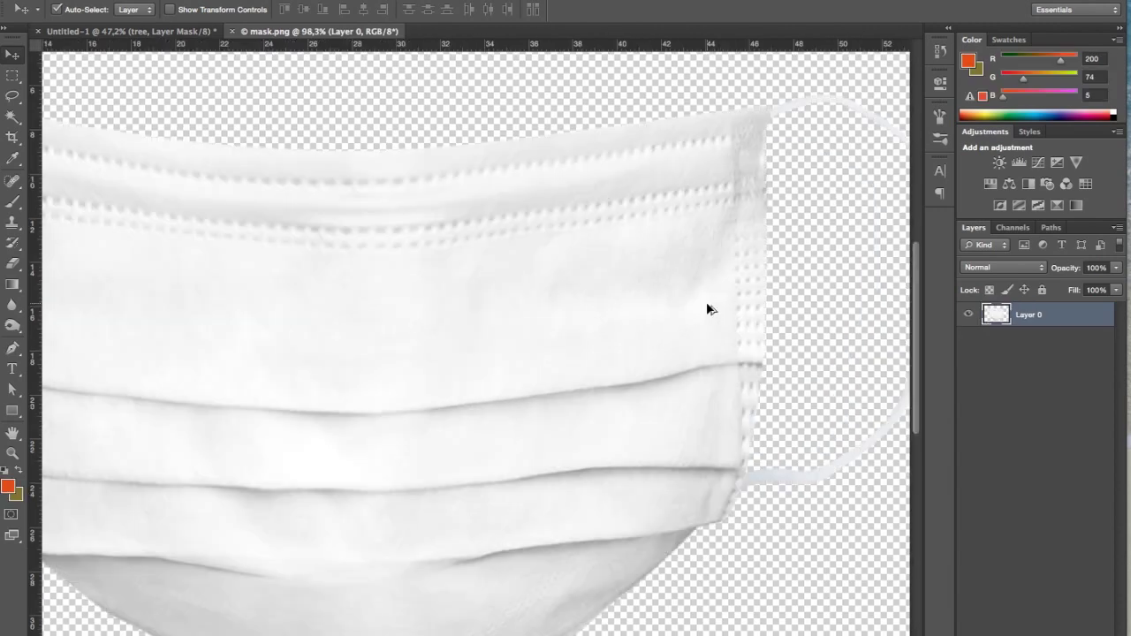
pyautogui.scroll(-5, 706, 302)
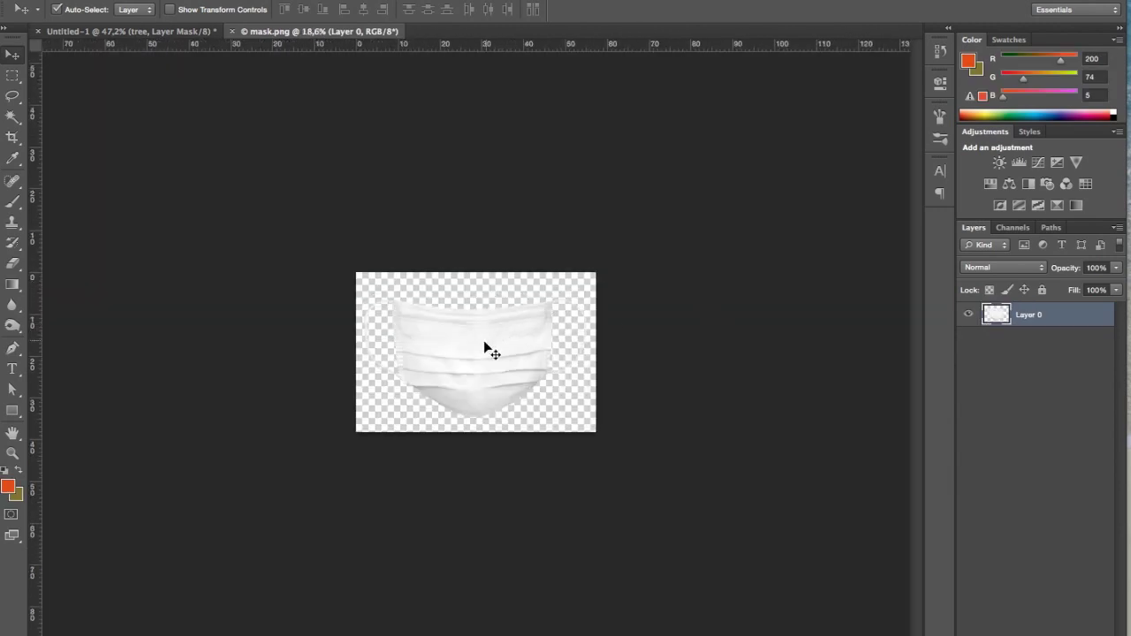
pyautogui.moveTo(484, 341)
pyautogui.mouseDown()
pyautogui.moveTo(555, 389)
pyautogui.moveTo(560, 439)
pyautogui.mouseUp()
pyautogui.hotkey('ctrl', 't')
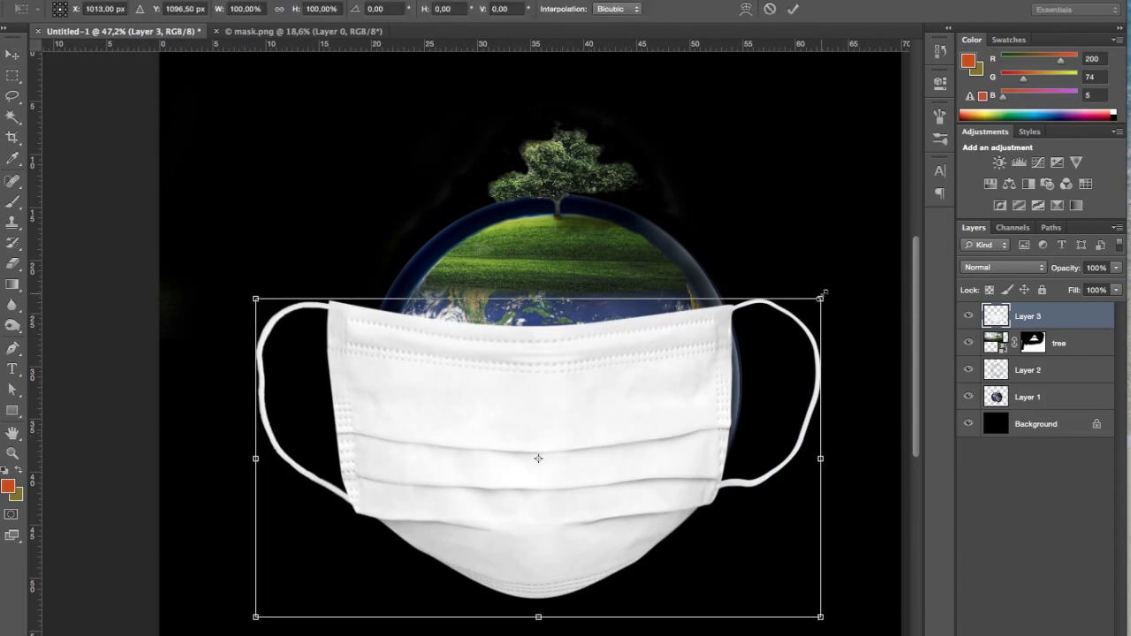
pyautogui.moveTo(823, 293); pyautogui.dragTo(692, 323)
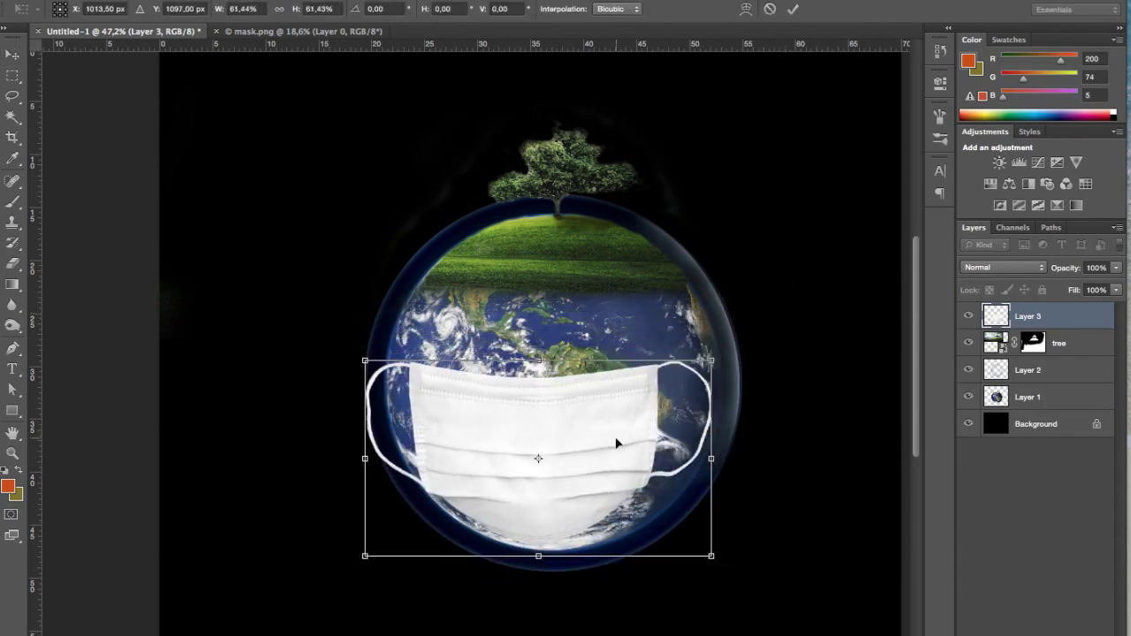
pyautogui.moveTo(616, 443); pyautogui.dragTo(636, 432)
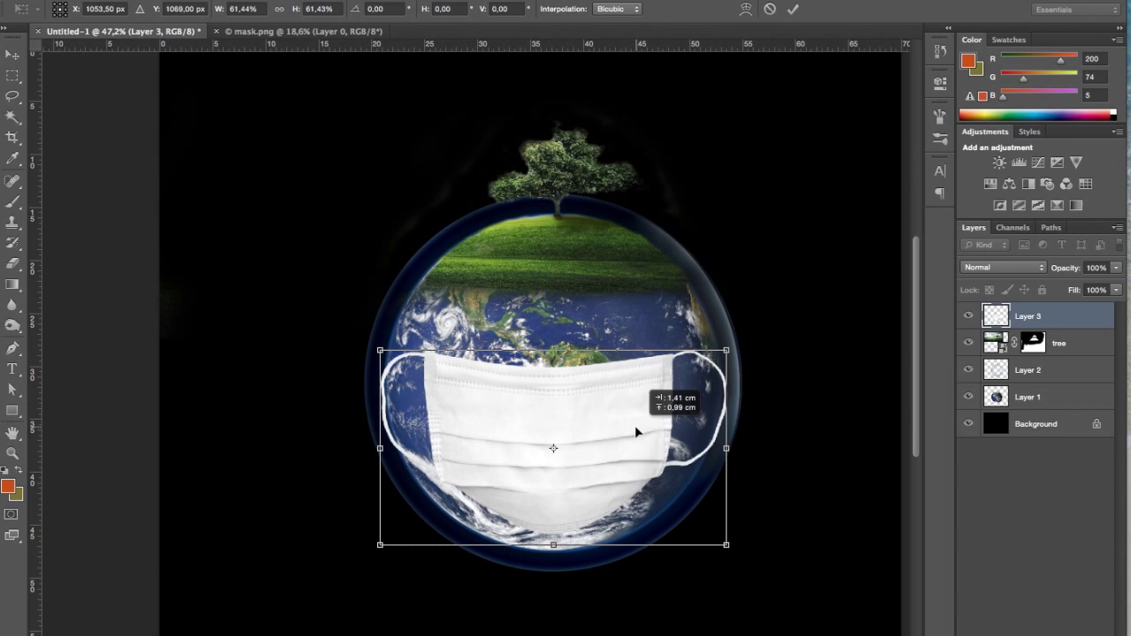
pyautogui.moveTo(635, 432); pyautogui.dragTo(627, 433)
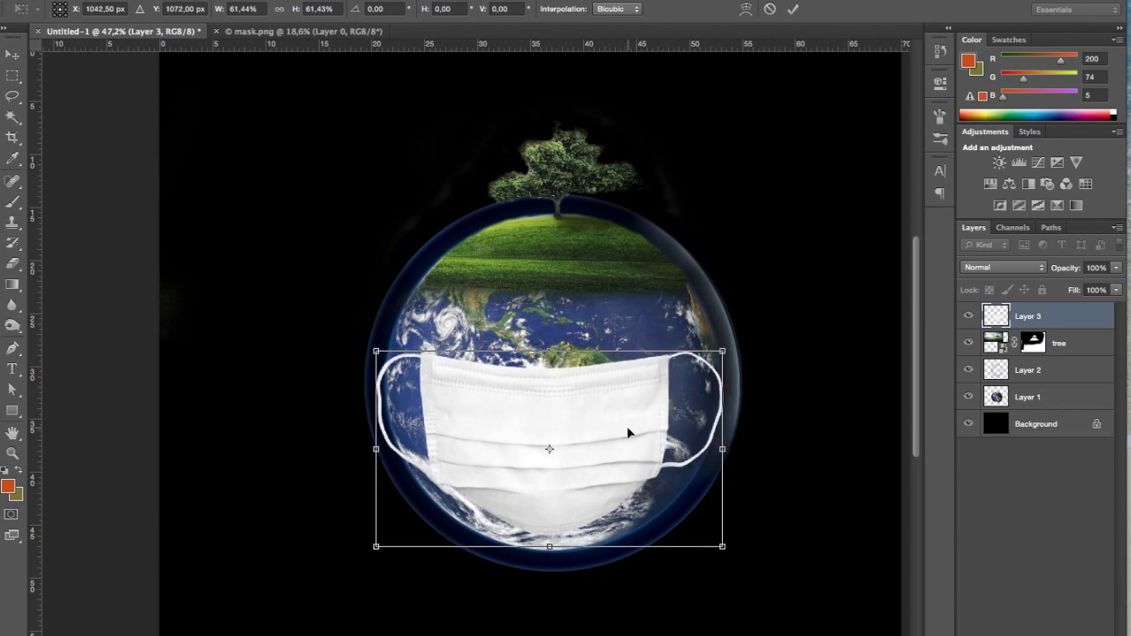
pyautogui.moveTo(723, 351); pyautogui.dragTo(731, 348)
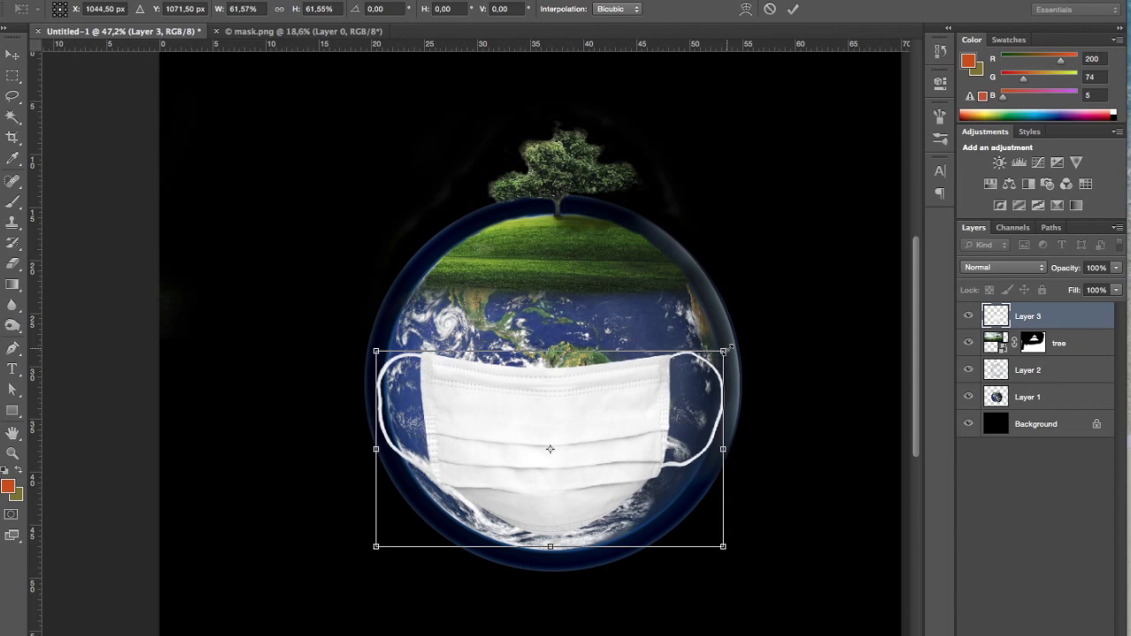
pyautogui.press('Return')
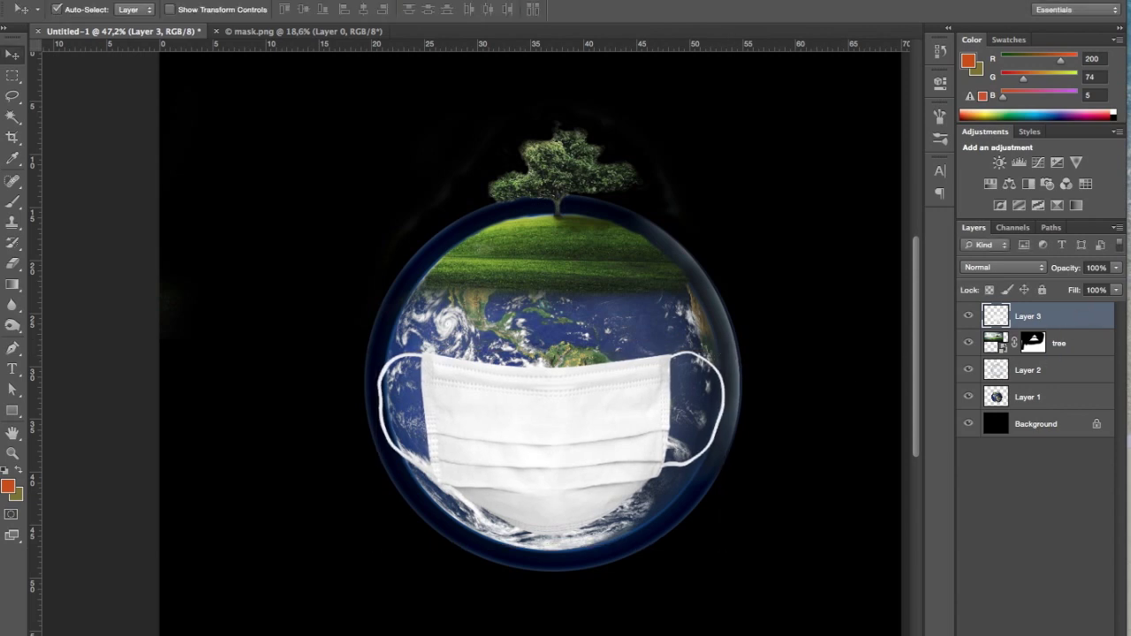
# Step: Add a layer mask to Layer 3 and hide the right ear strap with a 73 px brush
pyautogui.click(1018, 628)
pyautogui.press('b')
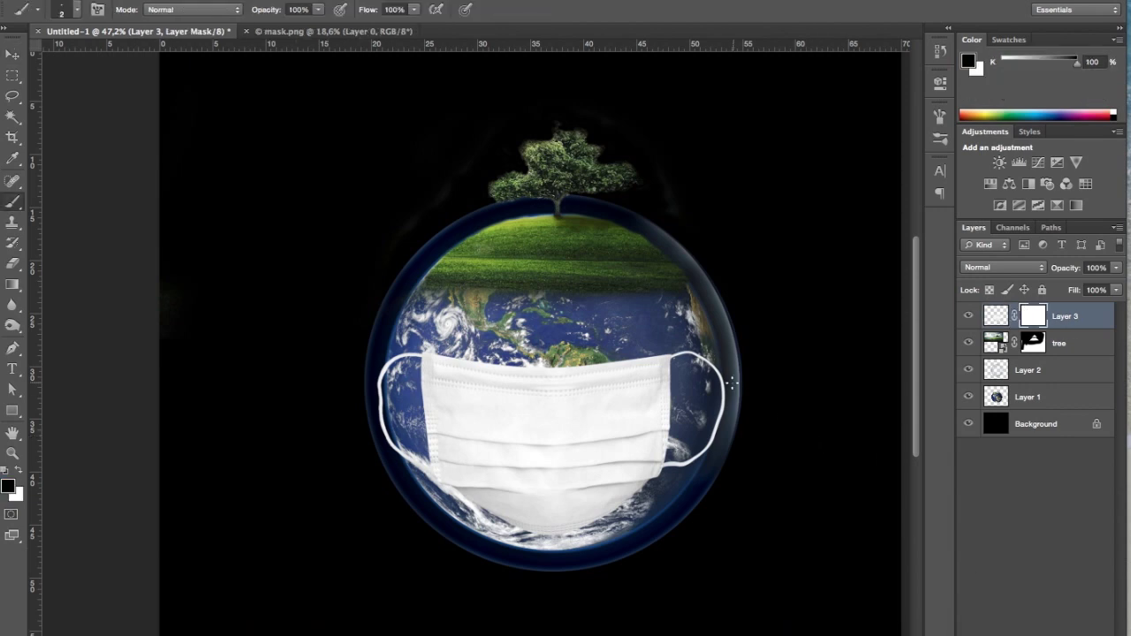
pyautogui.rightClick(730, 382)
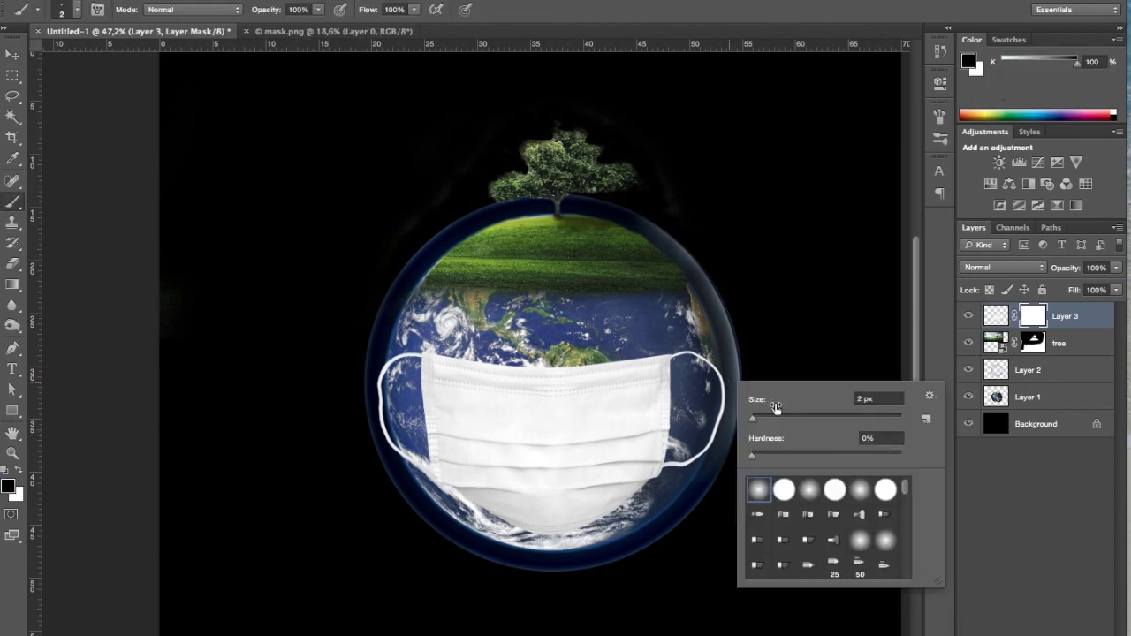
pyautogui.click(784, 419)
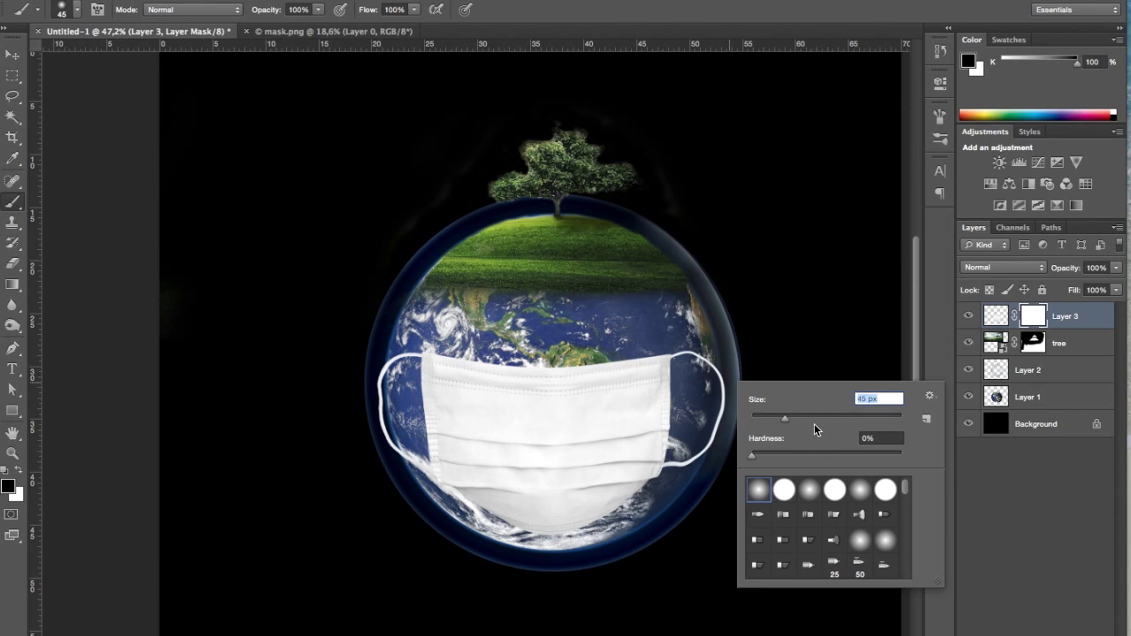
pyautogui.click(805, 415)
pyautogui.press('Return')
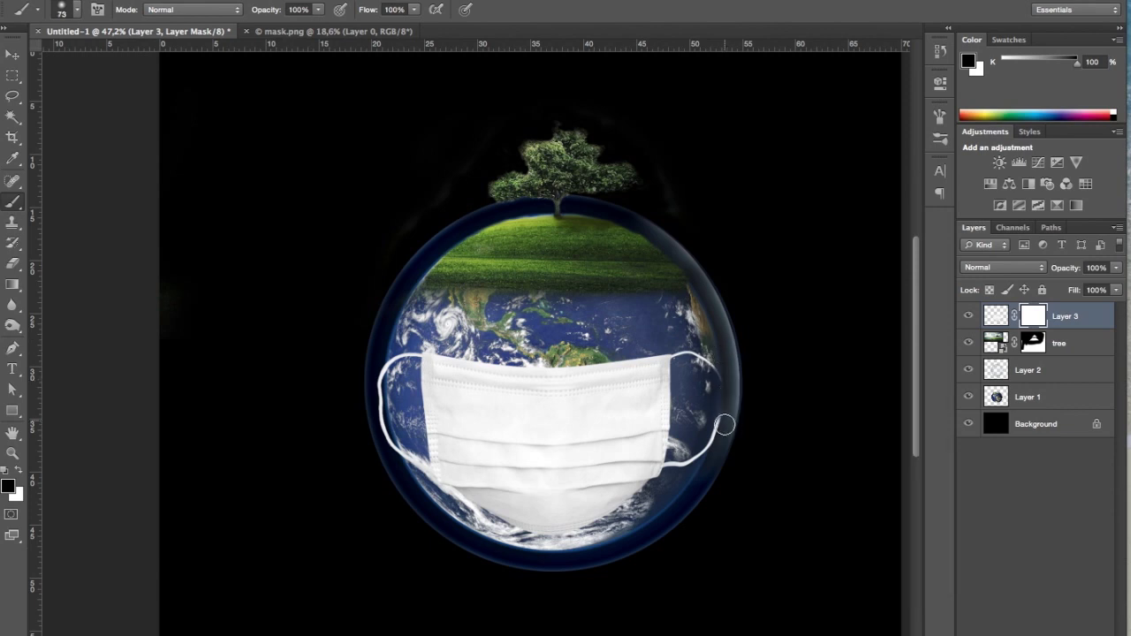
pyautogui.moveTo(725, 425)
pyautogui.mouseDown()
pyautogui.moveTo(716, 452)
pyautogui.moveTo(730, 406)
pyautogui.moveTo(721, 423)
pyautogui.mouseUp()
# Step: Hide the left ear strap beyond the globe edge, then restore its end in white
pyautogui.scroll(1, 369, 375)
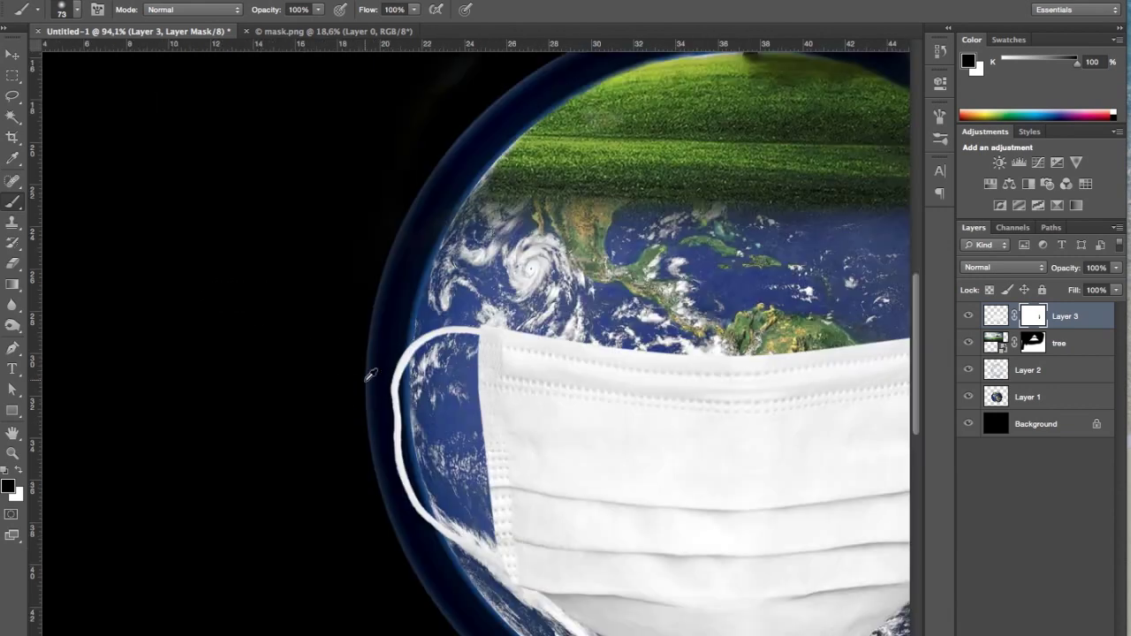
pyautogui.moveTo(377, 379)
pyautogui.mouseDown()
pyautogui.moveTo(392, 487)
pyautogui.moveTo(386, 336)
pyautogui.moveTo(389, 480)
pyautogui.moveTo(415, 530)
pyautogui.moveTo(382, 389)
pyautogui.mouseUp()
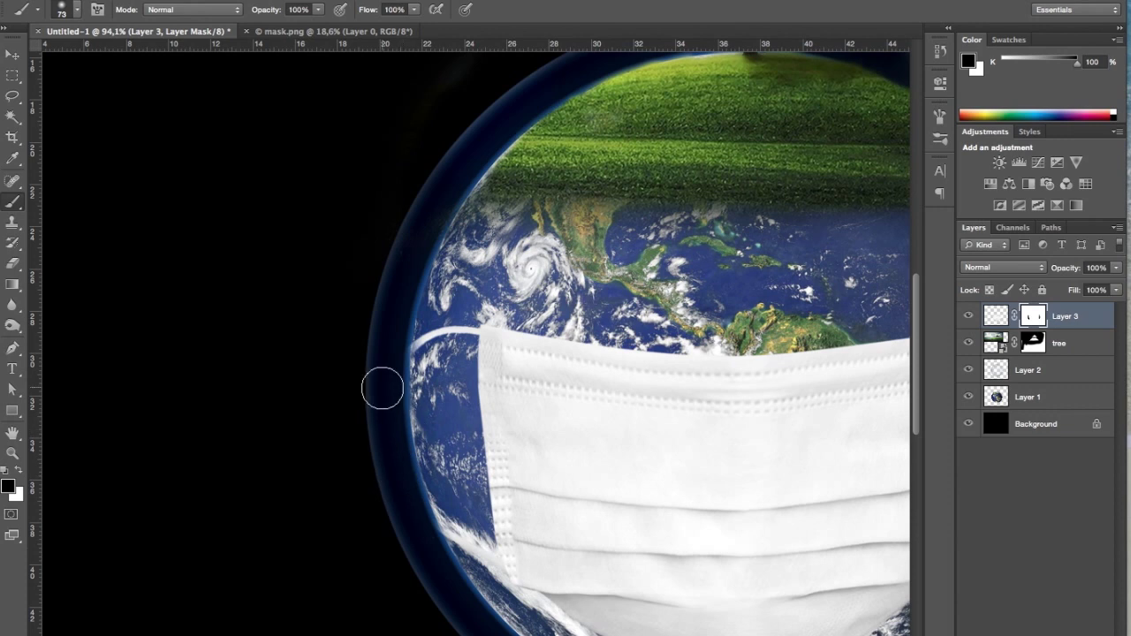
pyautogui.press('x')
pyautogui.moveTo(405, 347); pyautogui.dragTo(409, 363)
pyautogui.press('x')
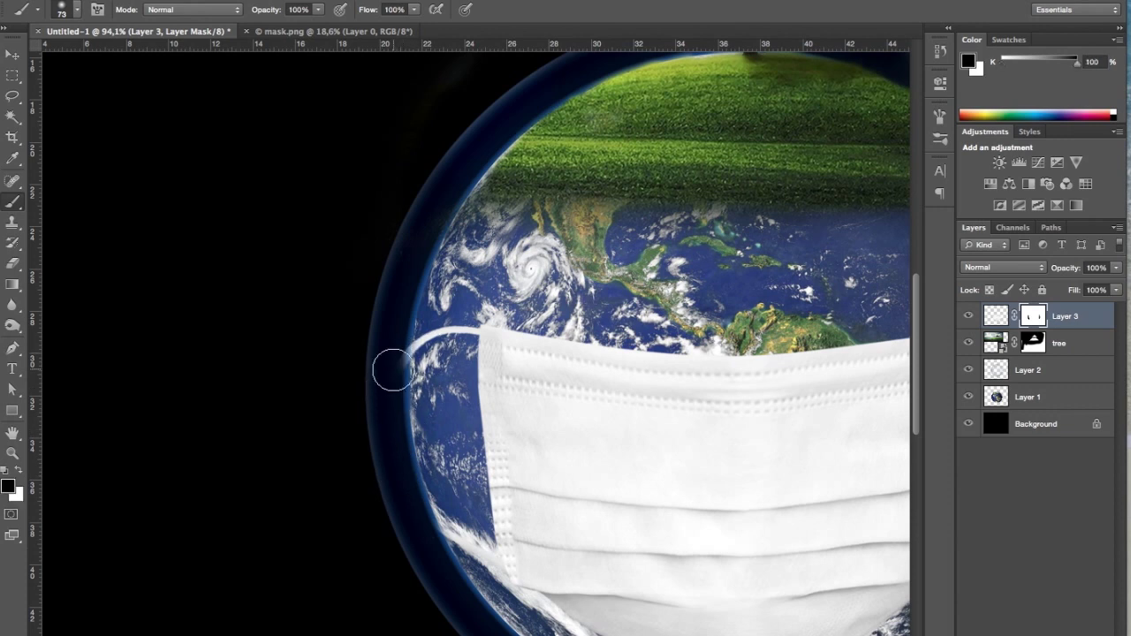
# Step: Paint white on the mask to bring back the right strap's end at the globe
pyautogui.hscroll(8, 490, 466)
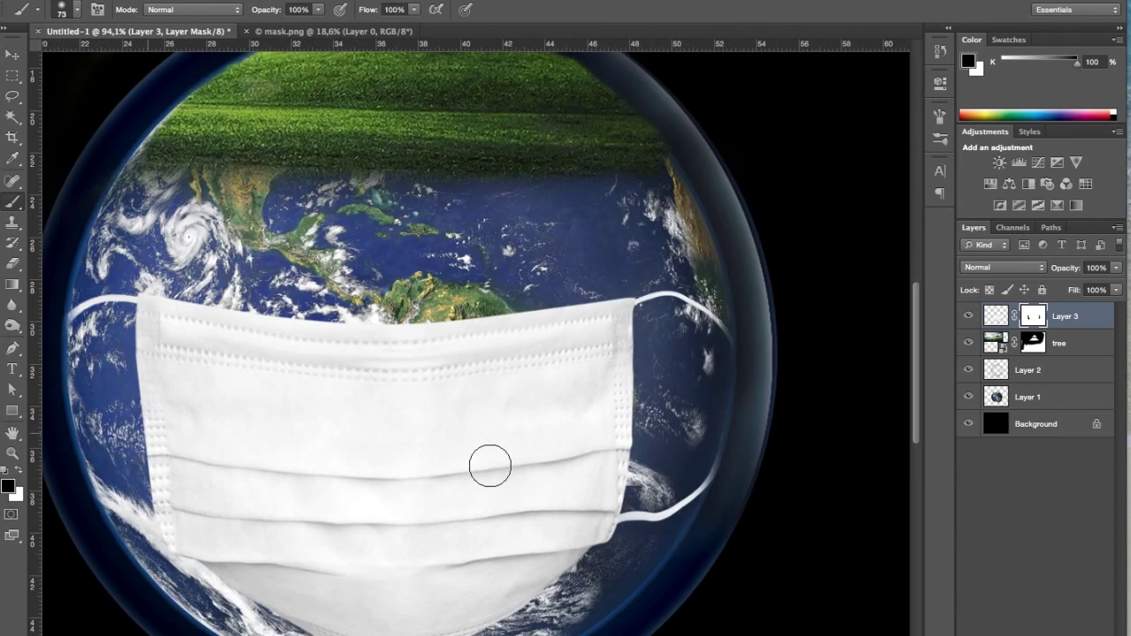
pyautogui.hscroll(3, 491, 466)
pyautogui.scroll(-4, 487, 465)
pyautogui.hscroll(-3, 487, 465)
pyautogui.hscroll(3, 500, 462)
pyautogui.hscroll(5, 501, 462)
pyautogui.scroll(3, 500, 462)
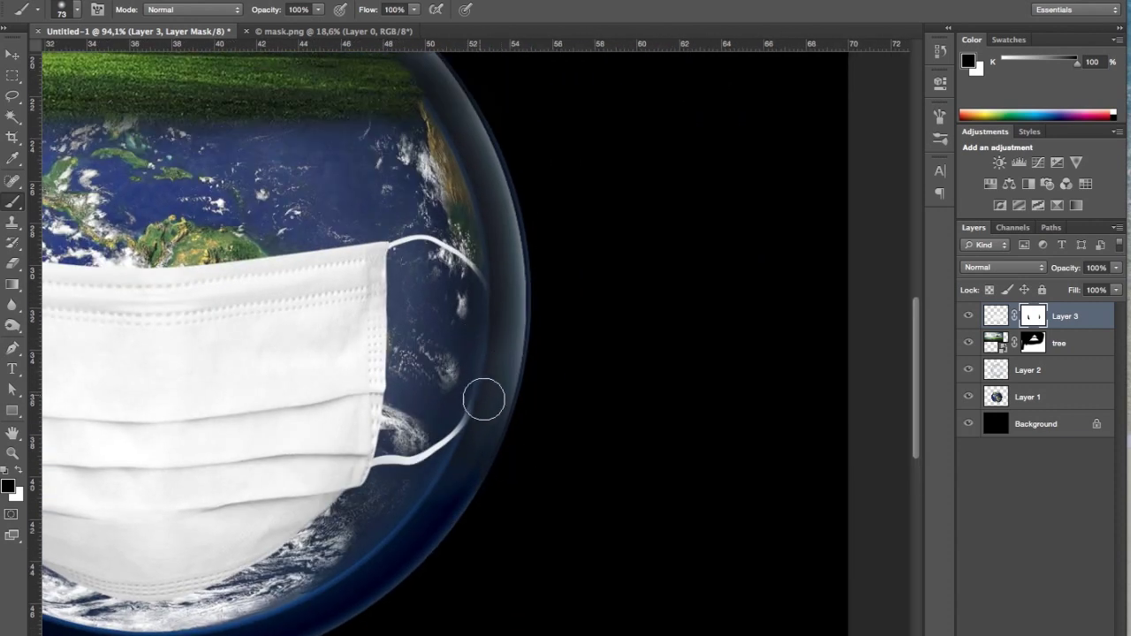
pyautogui.press('x')
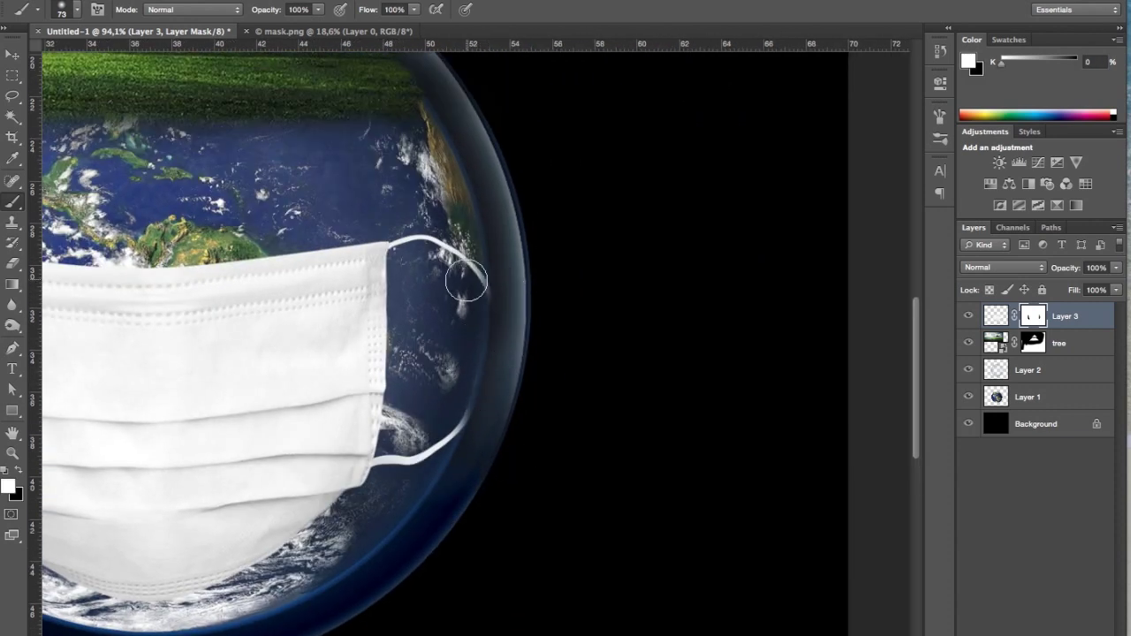
pyautogui.moveTo(465, 281); pyautogui.dragTo(492, 315)
pyautogui.press('x')
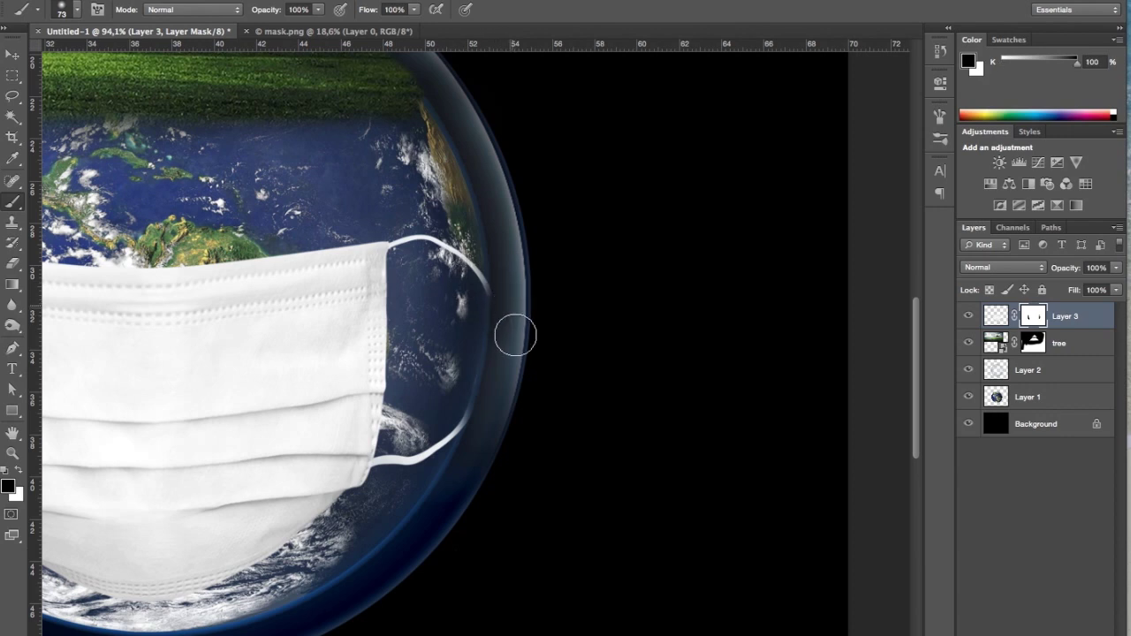
# Step: Switch to the Move tool and show all windows to reach Finder
pyautogui.scroll(-10, 515, 336)
pyautogui.scroll(3, 486, 386)
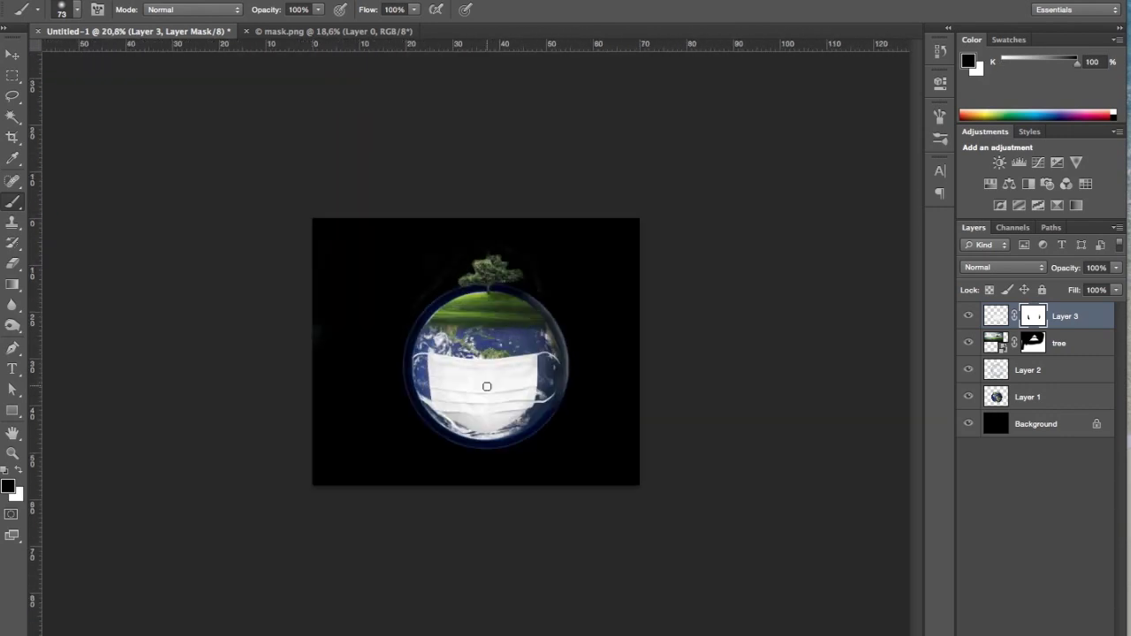
pyautogui.press('v')
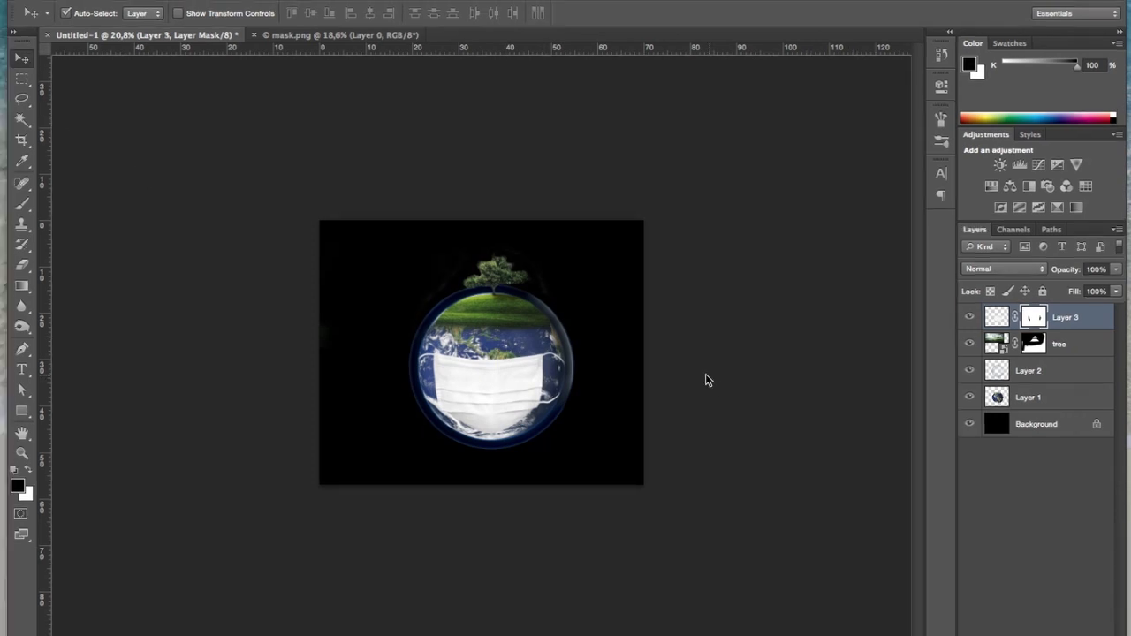
pyautogui.hotkey('ctrl', 'Up')
# Step: Drag Covid.jpg from Finder into the composition and enlarge it to about 135%
pyautogui.click(240, 195)
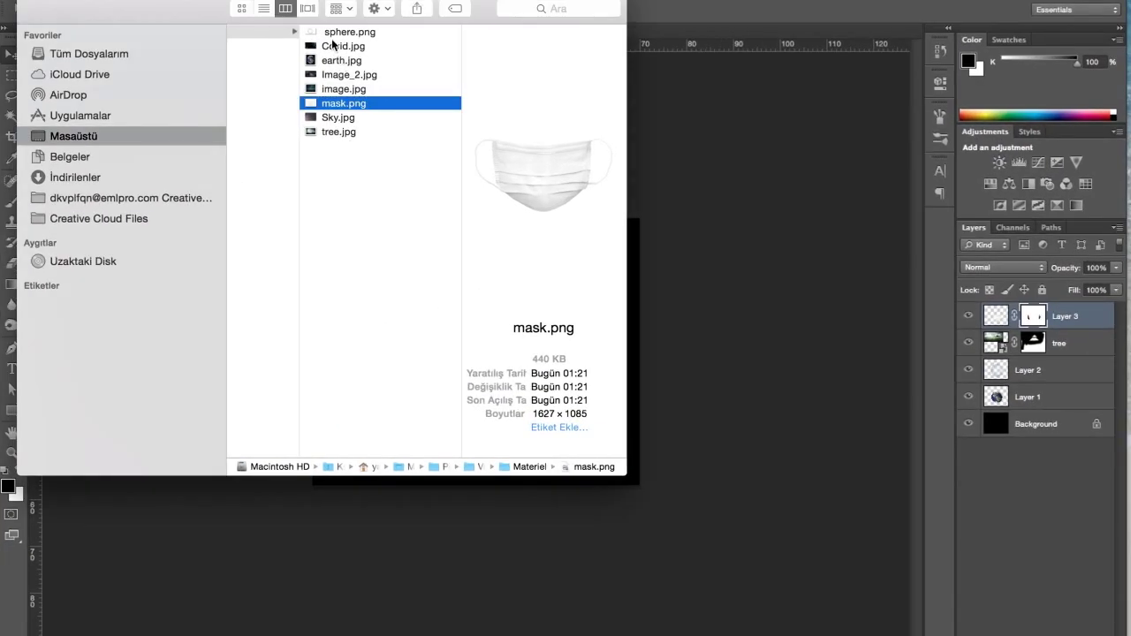
pyautogui.moveTo(342, 46); pyautogui.dragTo(673, 292)
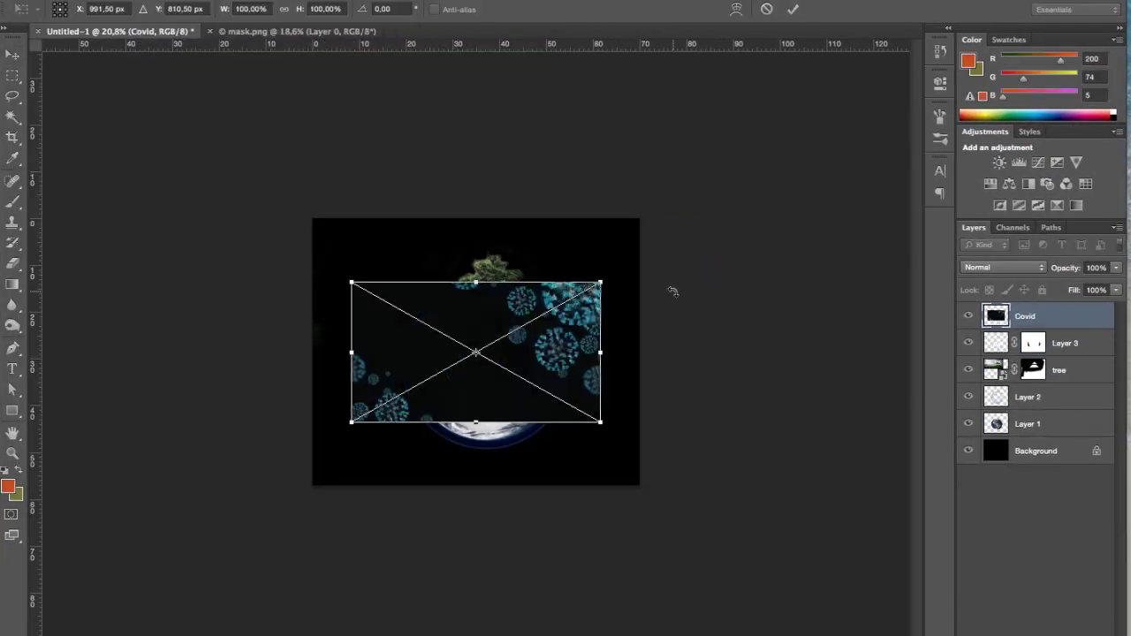
pyautogui.moveTo(602, 285); pyautogui.dragTo(648, 267)
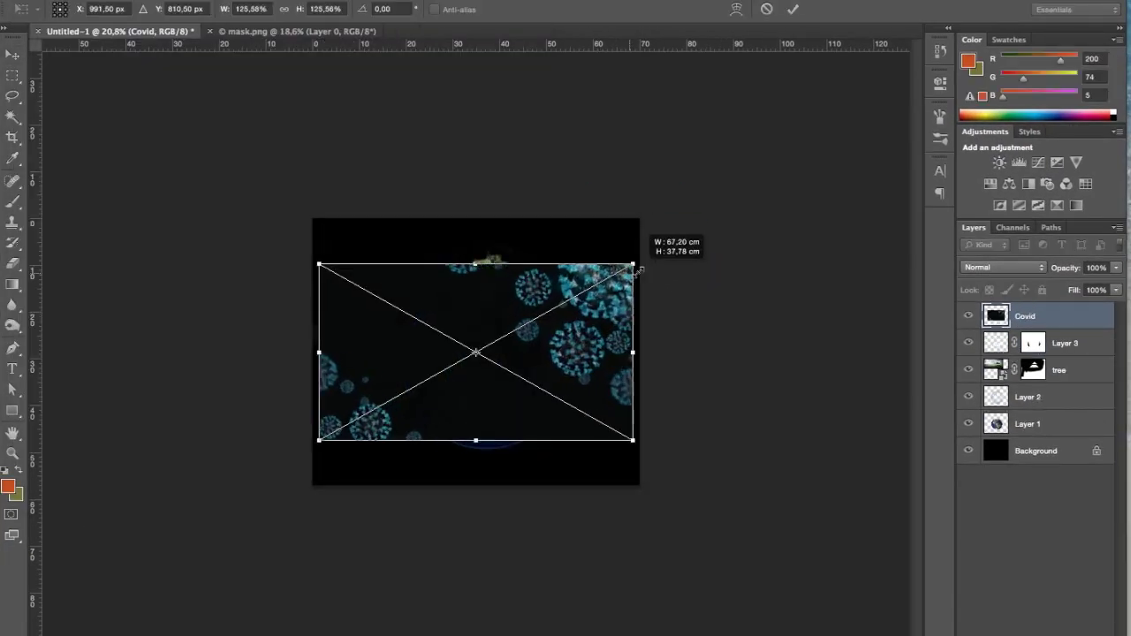
pyautogui.press('Return')
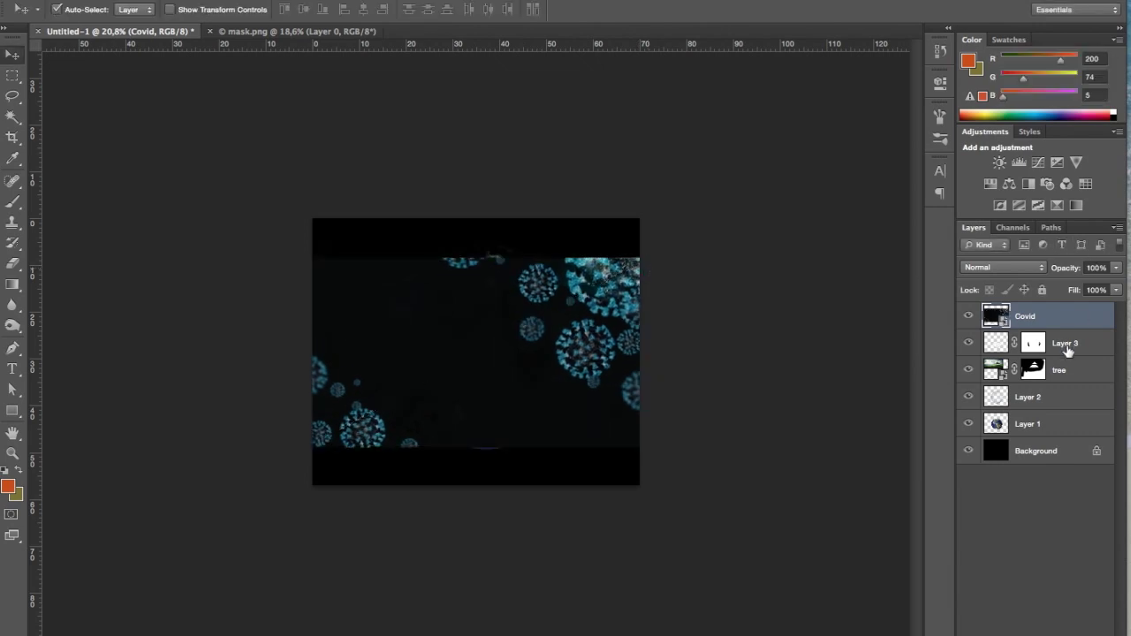
# Step: Move the Covid layer just above Background and shift the viruses up toward the top
pyautogui.moveTo(1069, 319); pyautogui.dragTo(1070, 437)
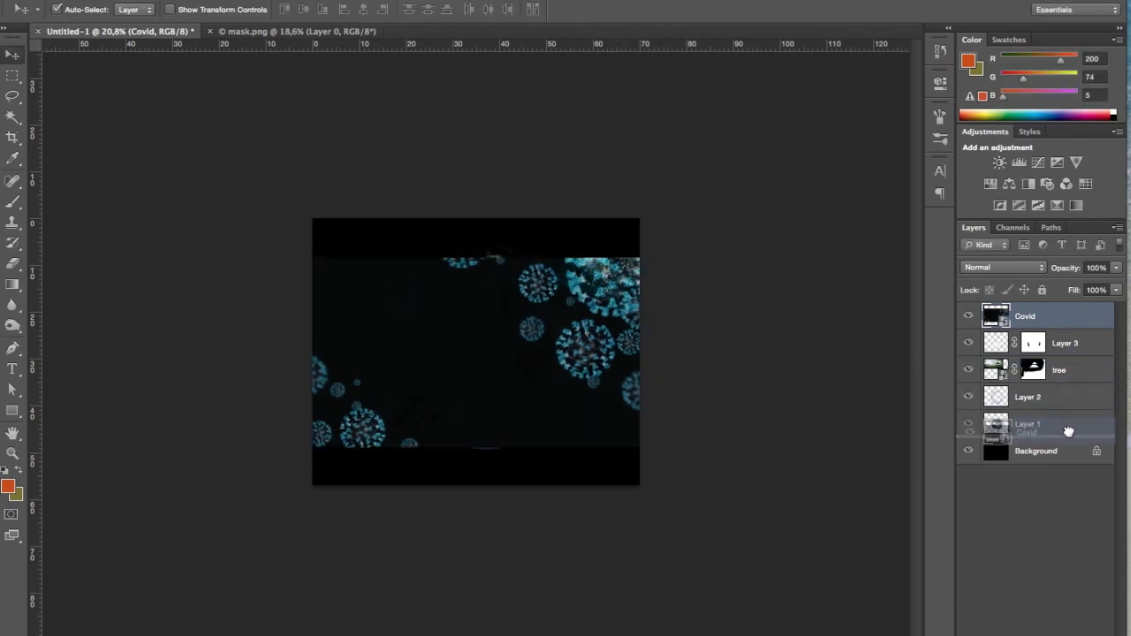
pyautogui.hotkey('ctrl', 't')
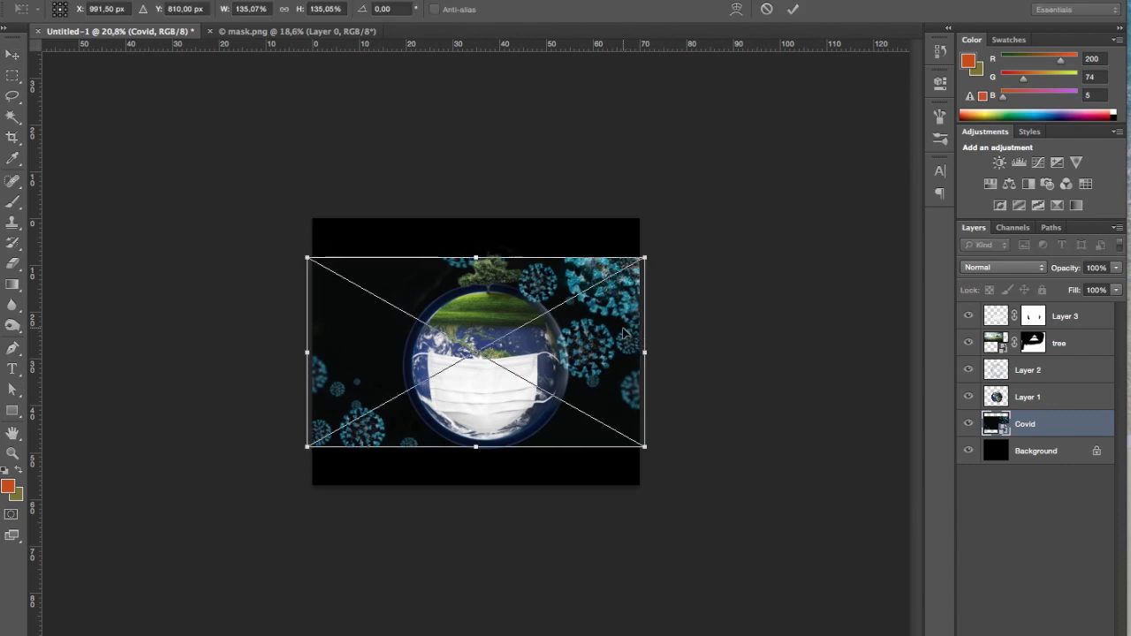
pyautogui.moveTo(624, 339); pyautogui.dragTo(617, 251)
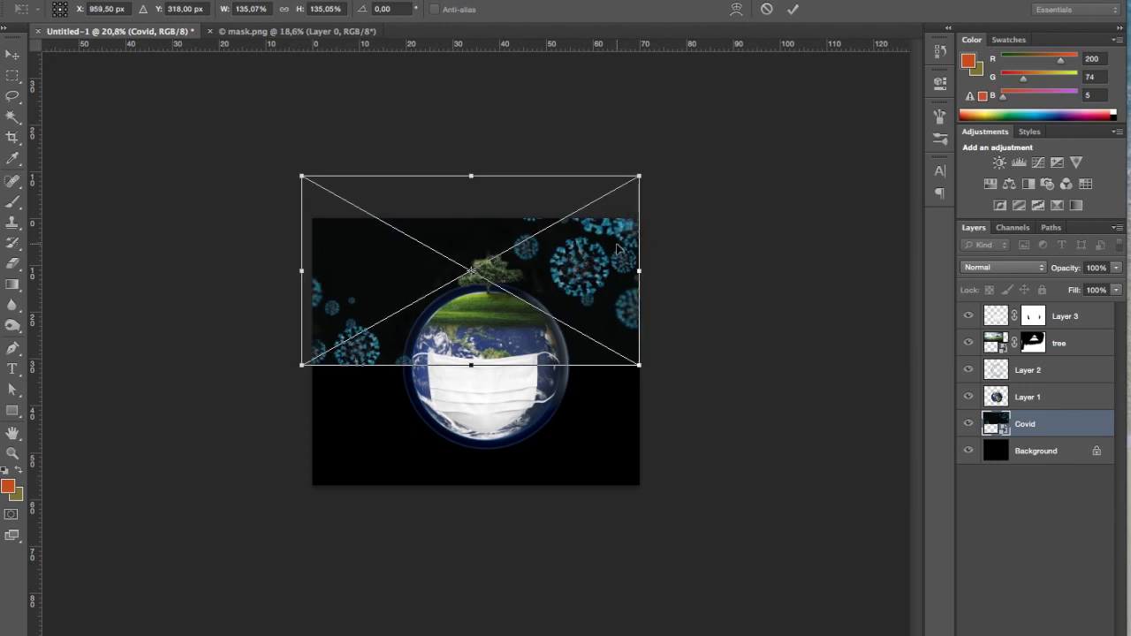
pyautogui.press('Return')
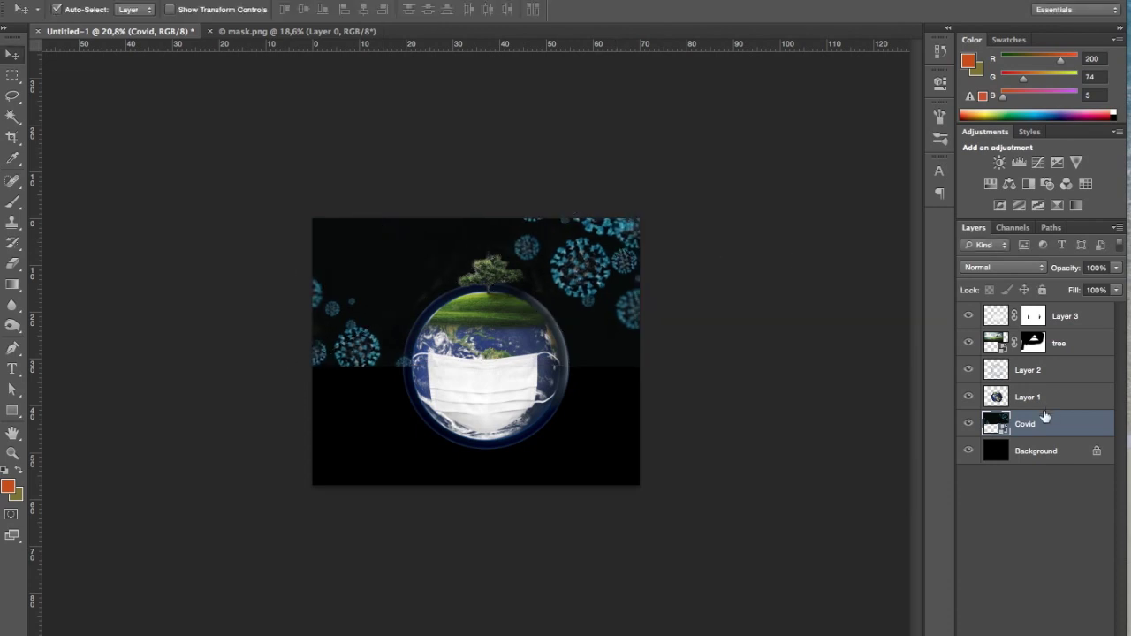
# Step: Mask the Covid layer with a 140 px black brush, hiding the left viruses and one above the tree
pyautogui.click(999, 629)
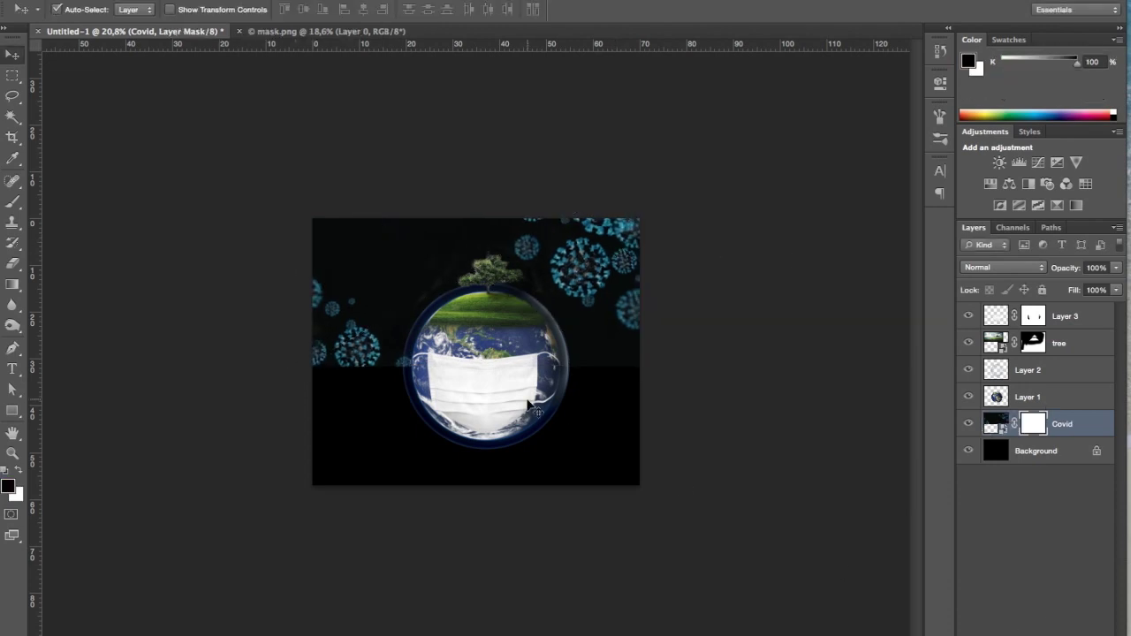
pyautogui.press('b')
pyautogui.rightClick(494, 334)
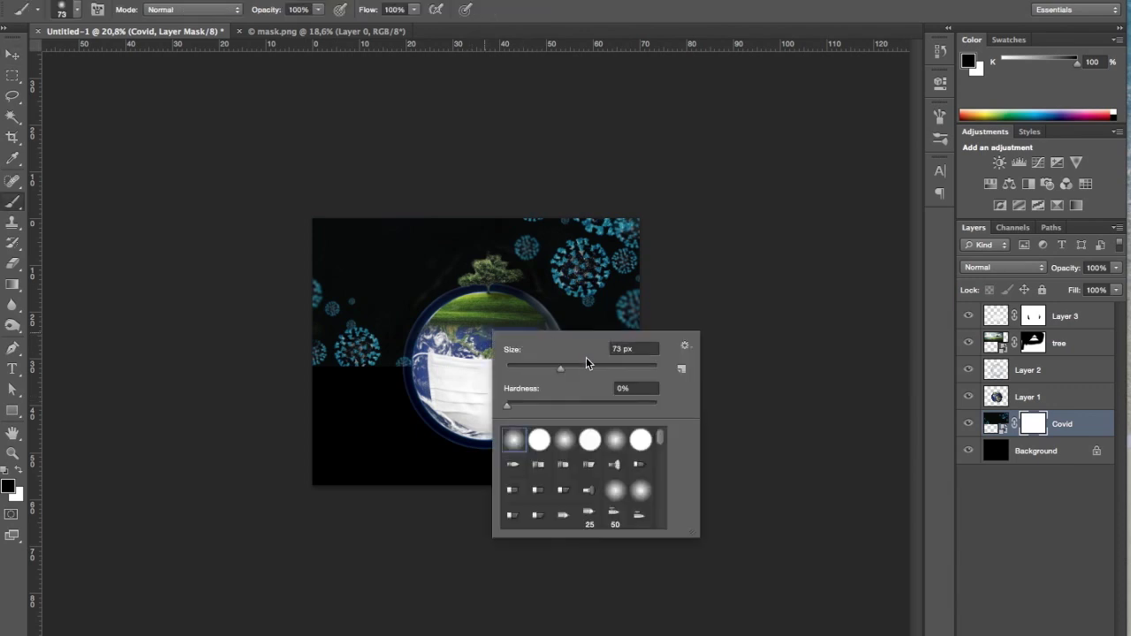
pyautogui.moveTo(584, 364); pyautogui.dragTo(615, 369)
pyautogui.press('Return')
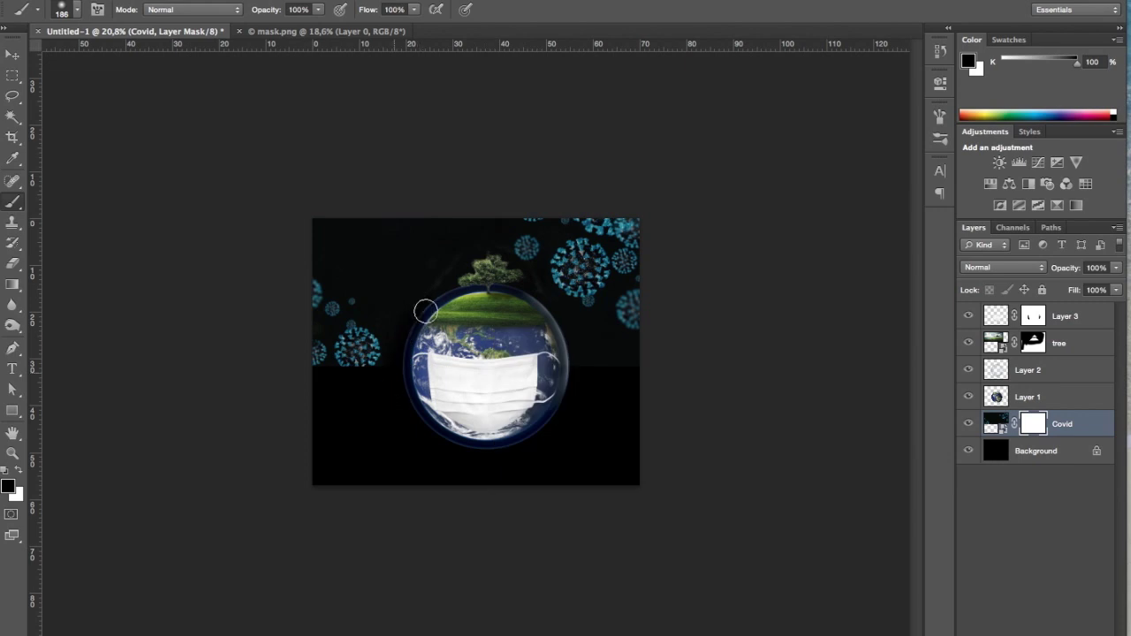
pyautogui.moveTo(424, 308)
pyautogui.mouseDown()
pyautogui.moveTo(387, 285)
pyautogui.moveTo(341, 386)
pyautogui.moveTo(334, 235)
pyautogui.mouseUp()
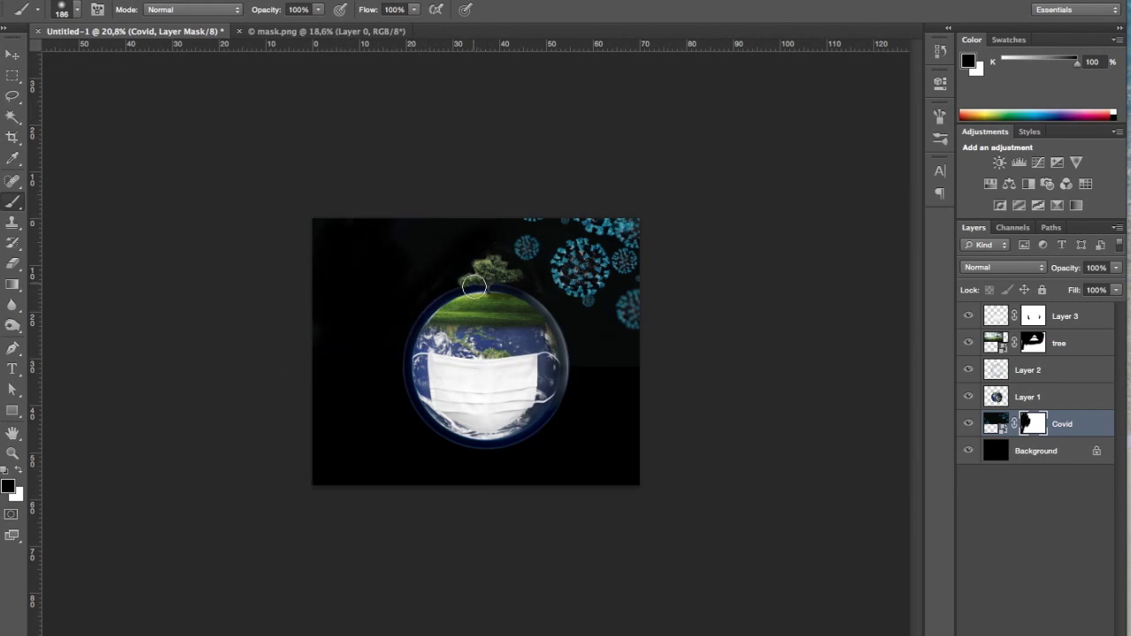
pyautogui.moveTo(532, 276); pyautogui.dragTo(528, 245)
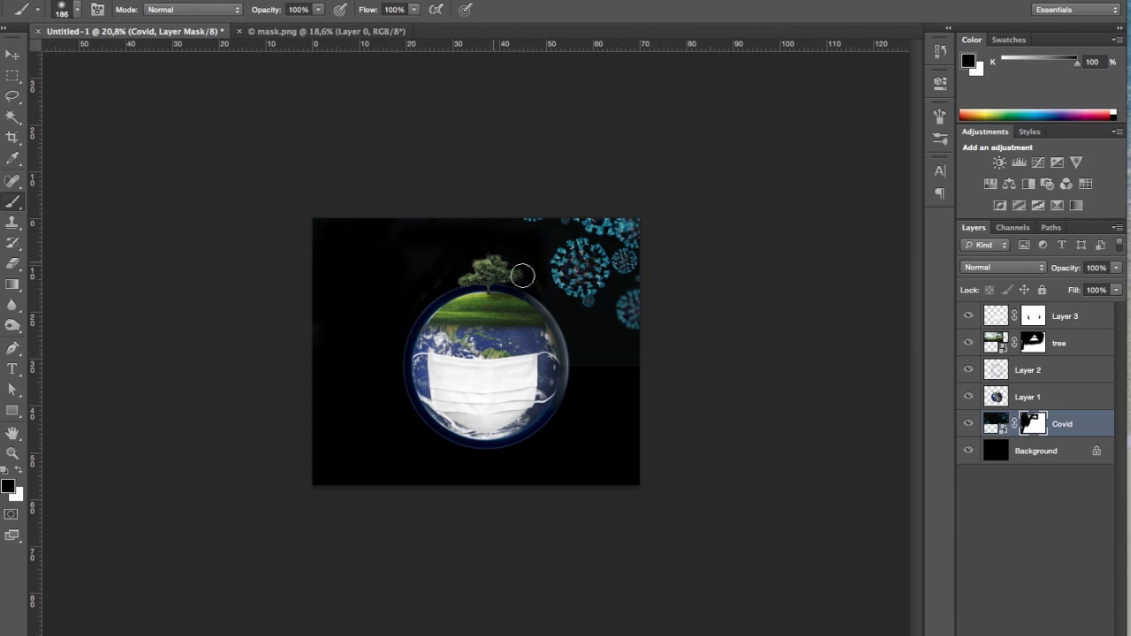
# Step: Nudge the Covid layer slightly right and down with Shift+arrow keys
pyautogui.press('v')
pyautogui.moveTo(572, 263); pyautogui.dragTo(572, 262)
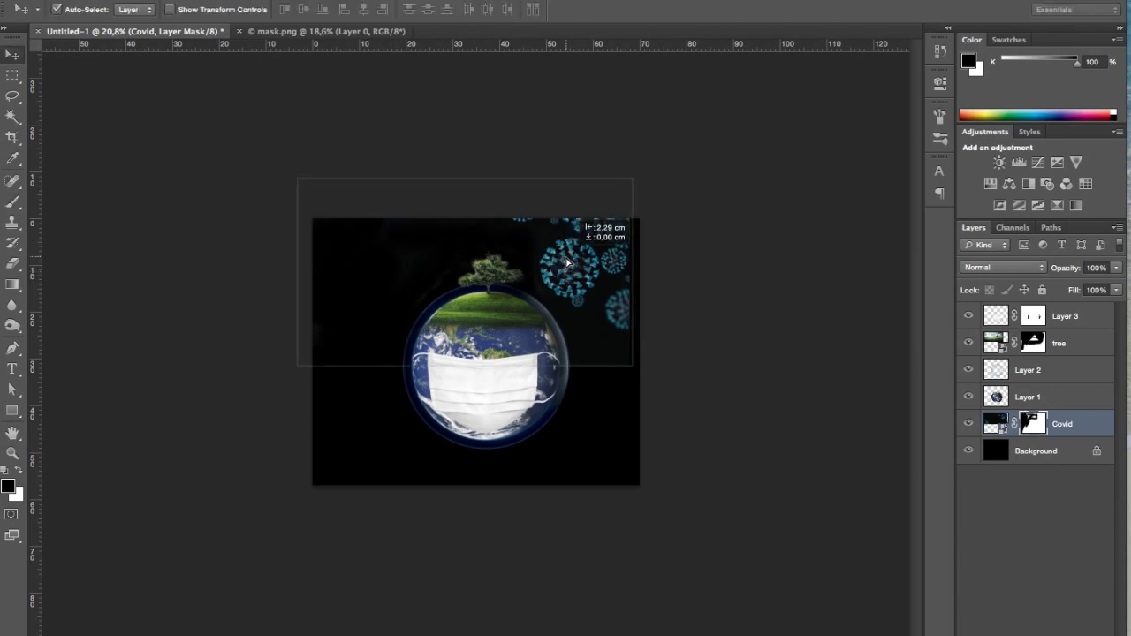
pyautogui.hotkey('ctrl', 't')
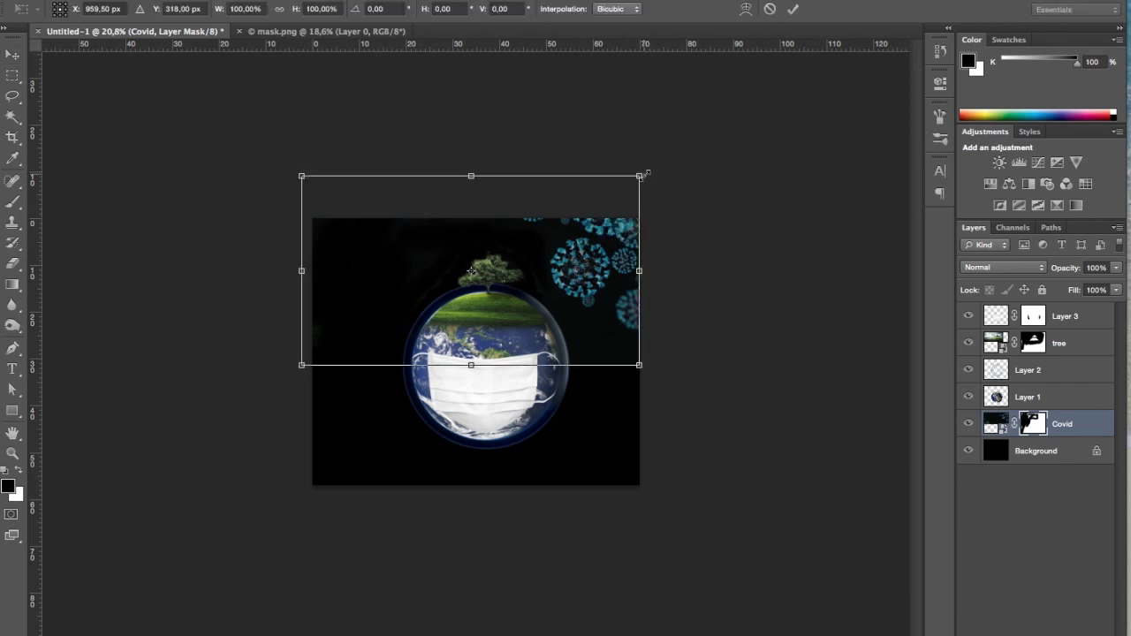
pyautogui.press('Return')
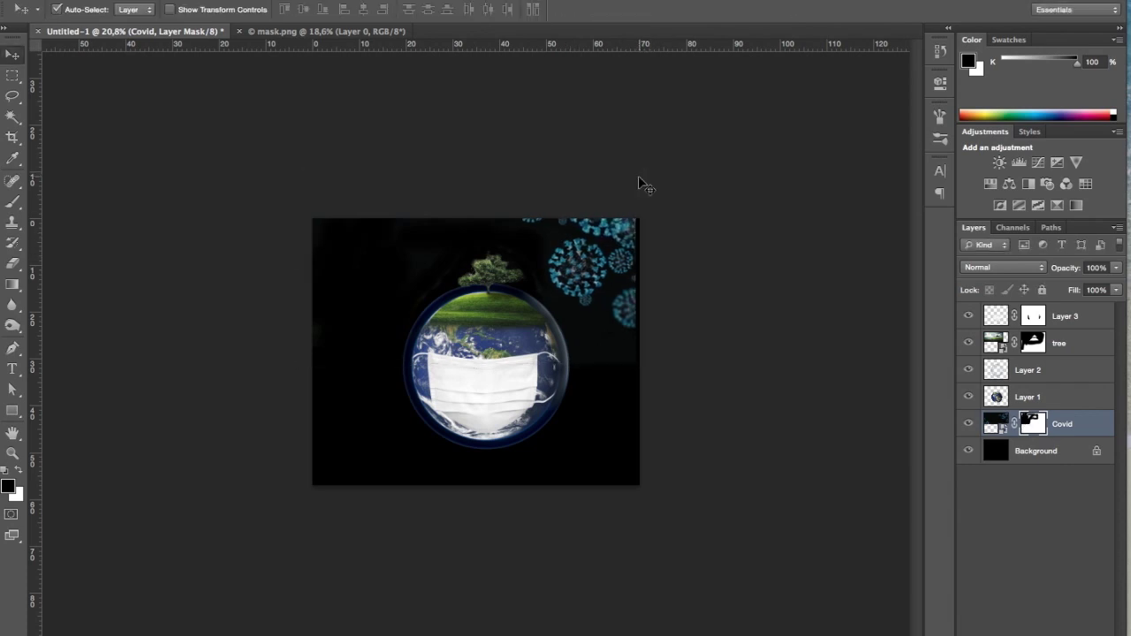
pyautogui.hotkey('shift', 'Right')
pyautogui.hotkey('shift', 'Down')
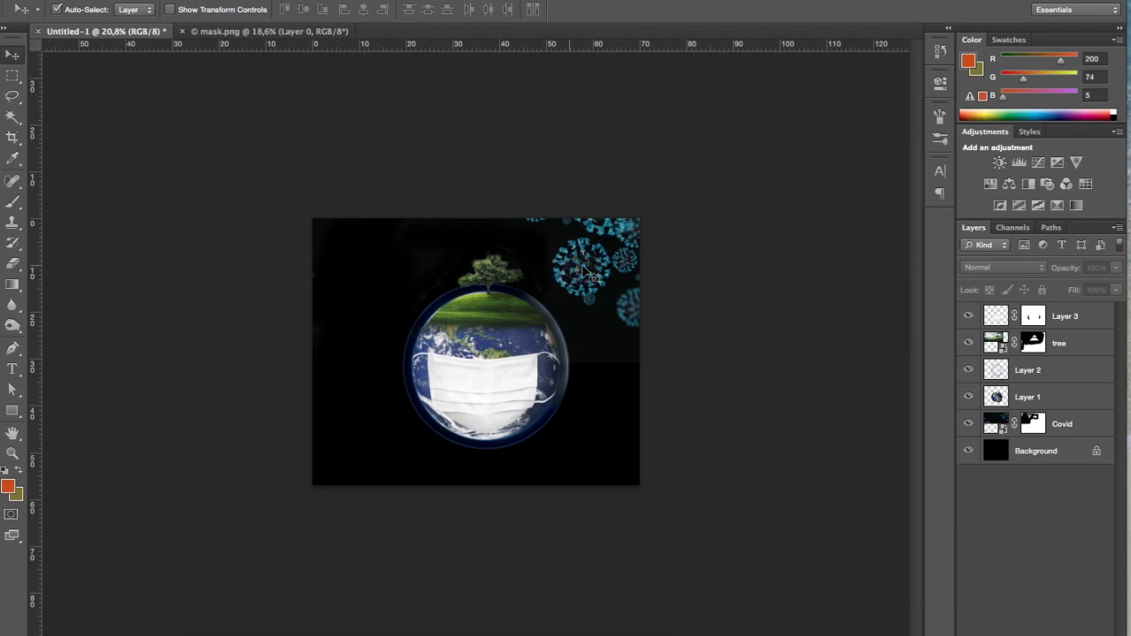
# Step: Duplicate the Covid layer, rotate the copy about -120° and shift it into the bottom-left
pyautogui.moveTo(594, 276)
pyautogui.mouseDown()
pyautogui.moveTo(322, 424)
pyautogui.moveTo(378, 427)
pyautogui.mouseUp()
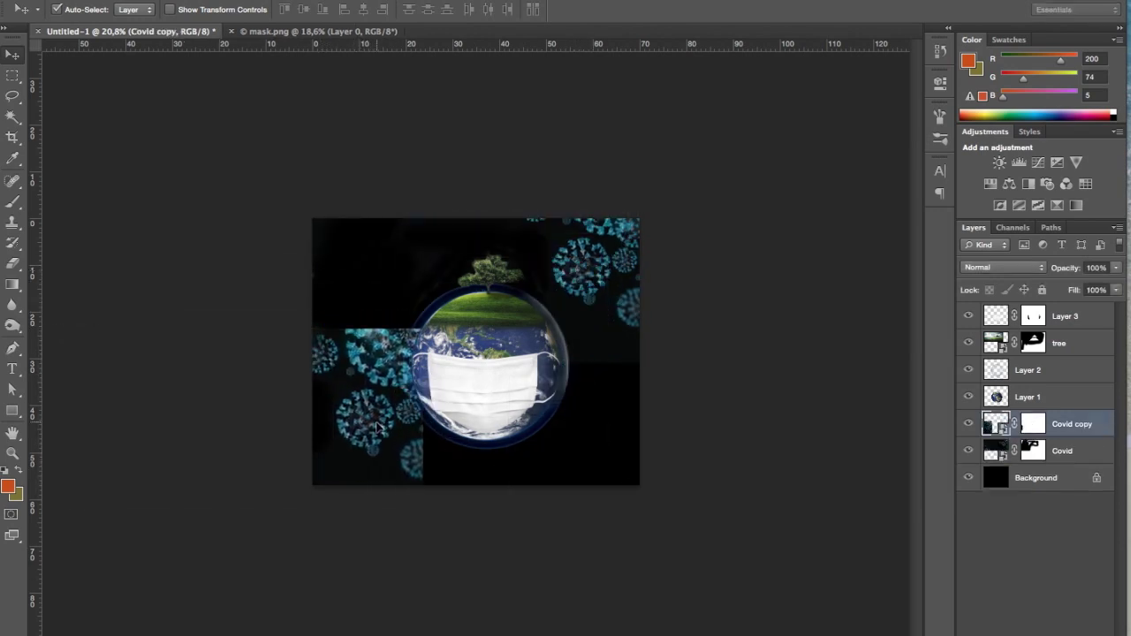
pyautogui.hotkey('ctrl', 't')
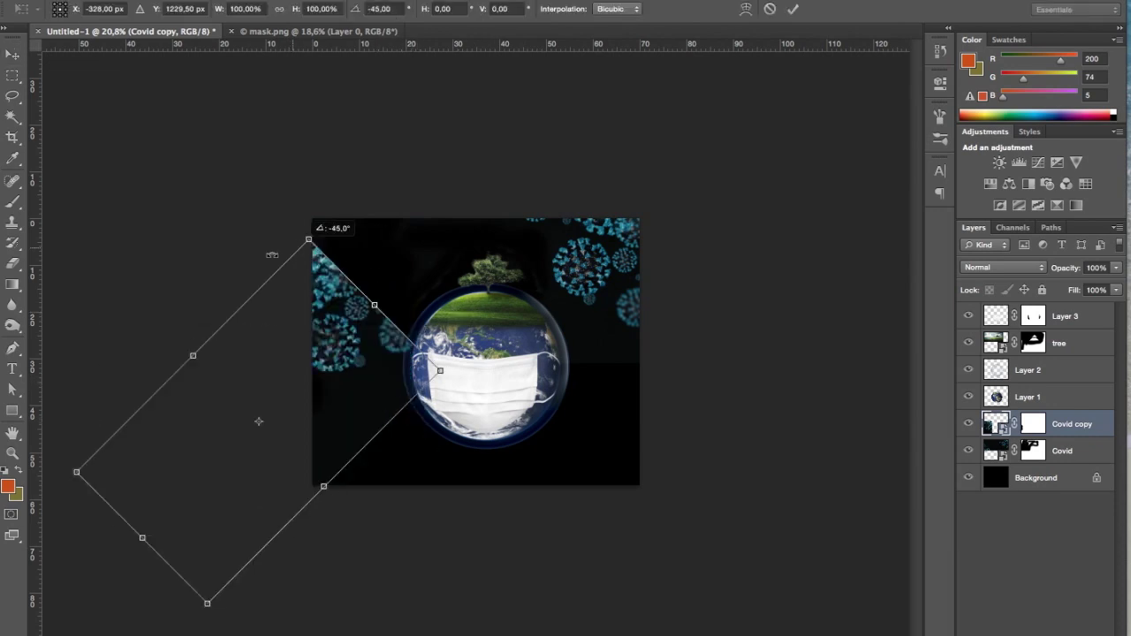
pyautogui.moveTo(457, 313)
pyautogui.mouseDown()
pyautogui.moveTo(194, 336)
pyautogui.moveTo(386, 454)
pyautogui.mouseUp()
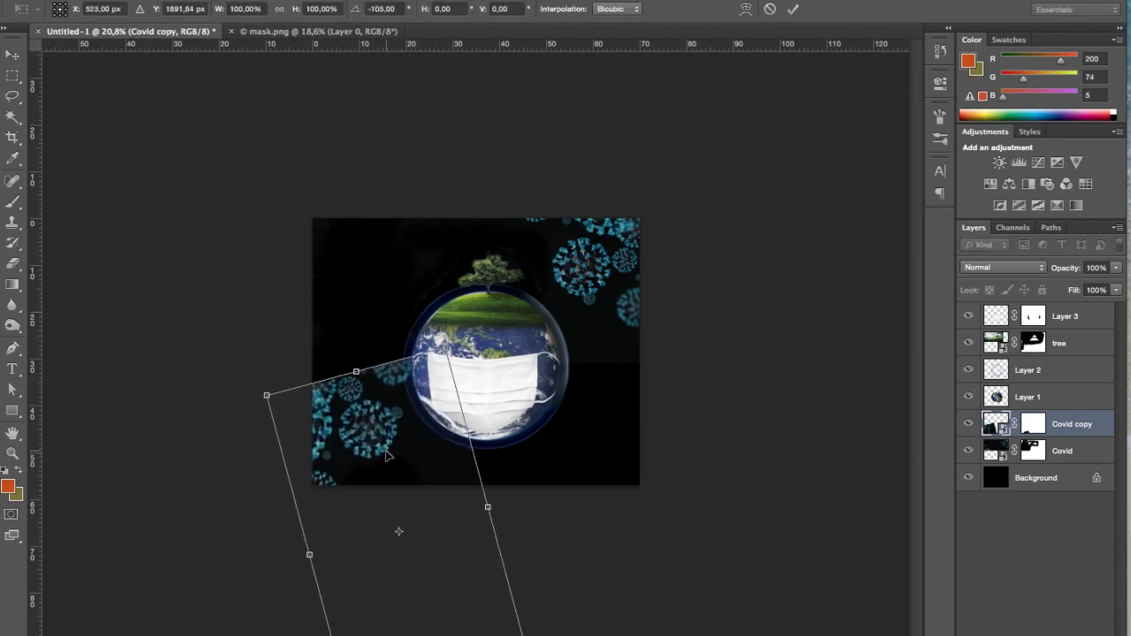
pyautogui.moveTo(490, 329); pyautogui.dragTo(436, 306)
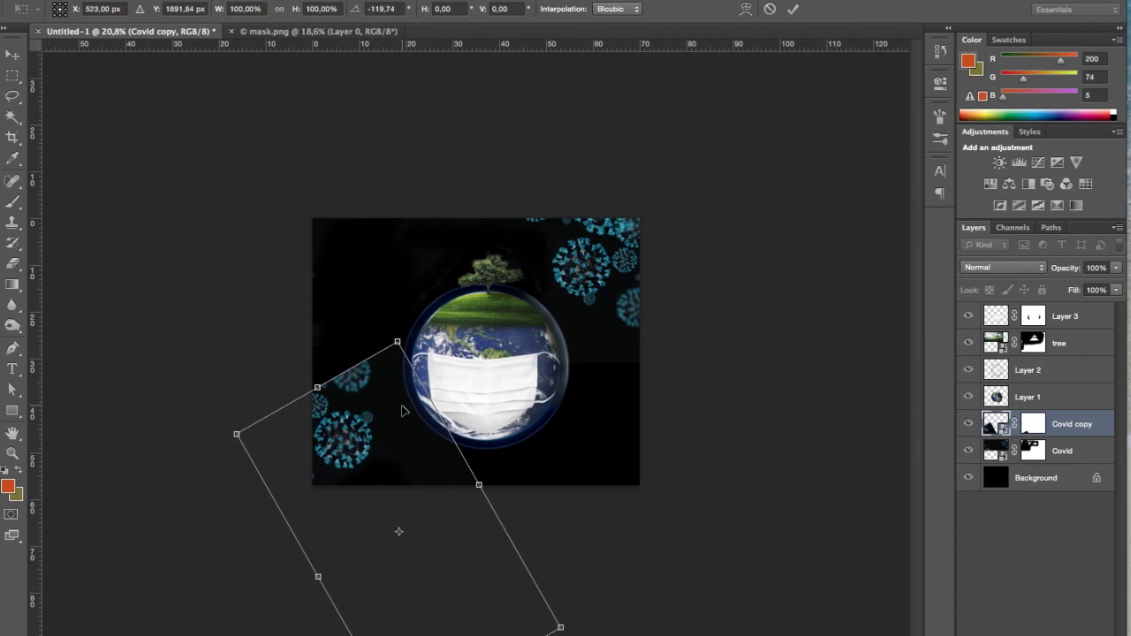
pyautogui.moveTo(401, 411); pyautogui.dragTo(420, 423)
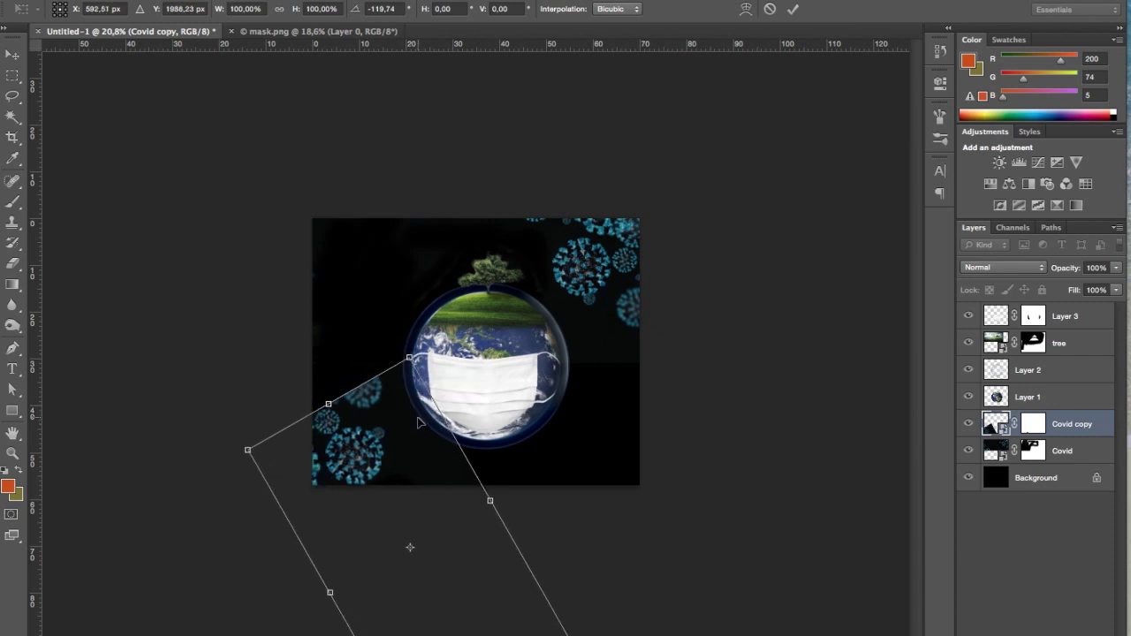
pyautogui.press('Return')
# Step: Paint black on the Covid copy mask to remove virus fragments at the left edge
pyautogui.click(1036, 423)
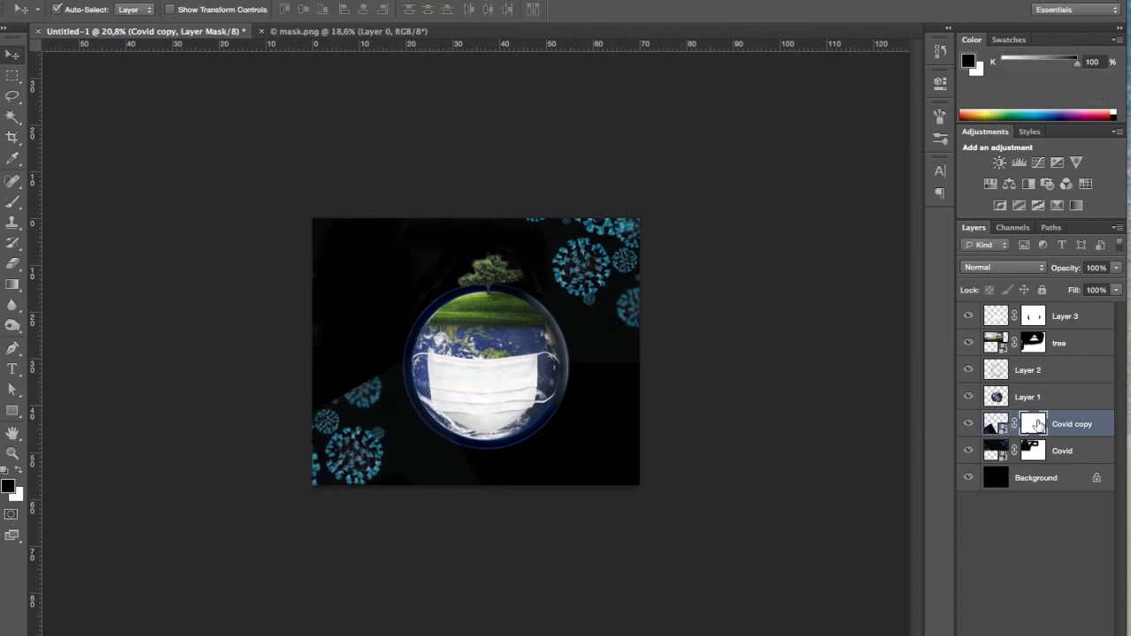
pyautogui.press('b')
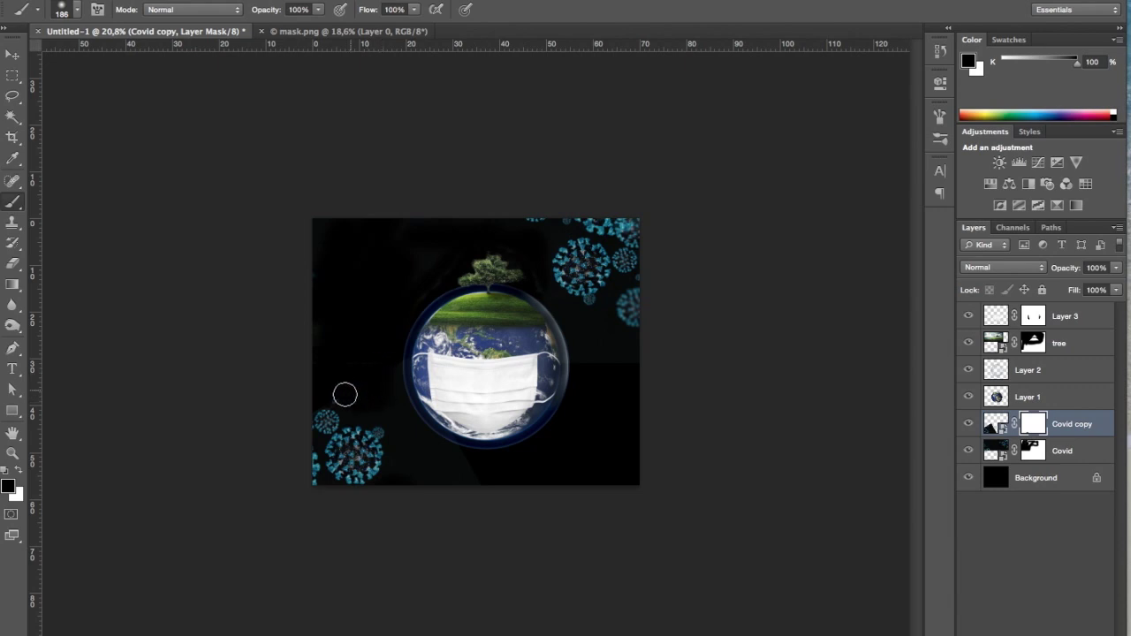
pyautogui.moveTo(370, 388); pyautogui.dragTo(335, 418)
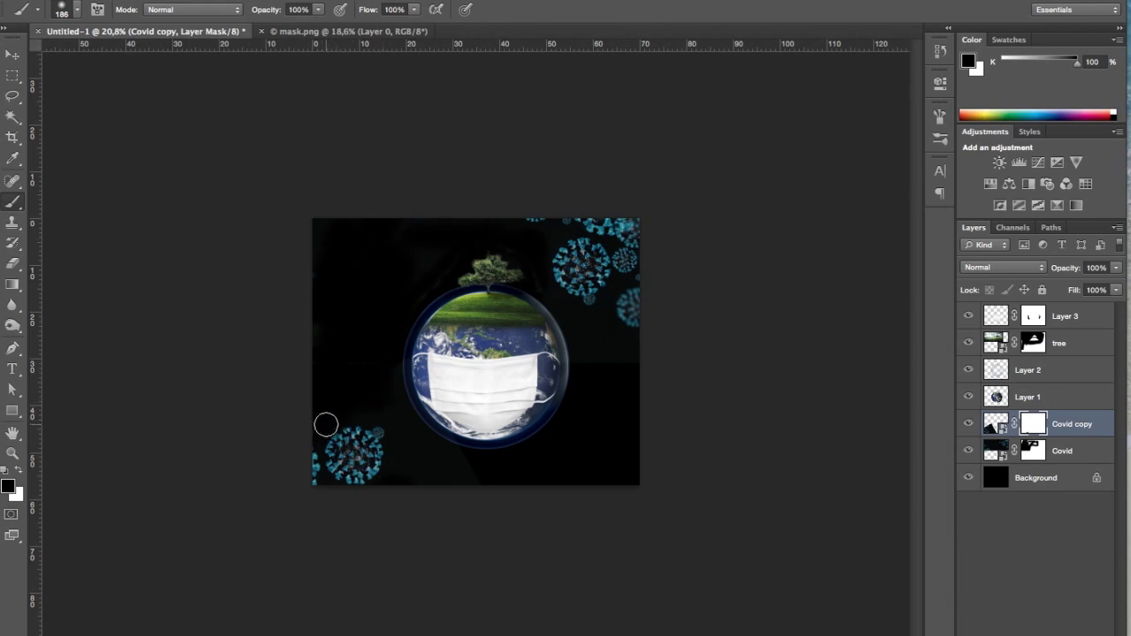
pyautogui.moveTo(301, 439); pyautogui.dragTo(316, 496)
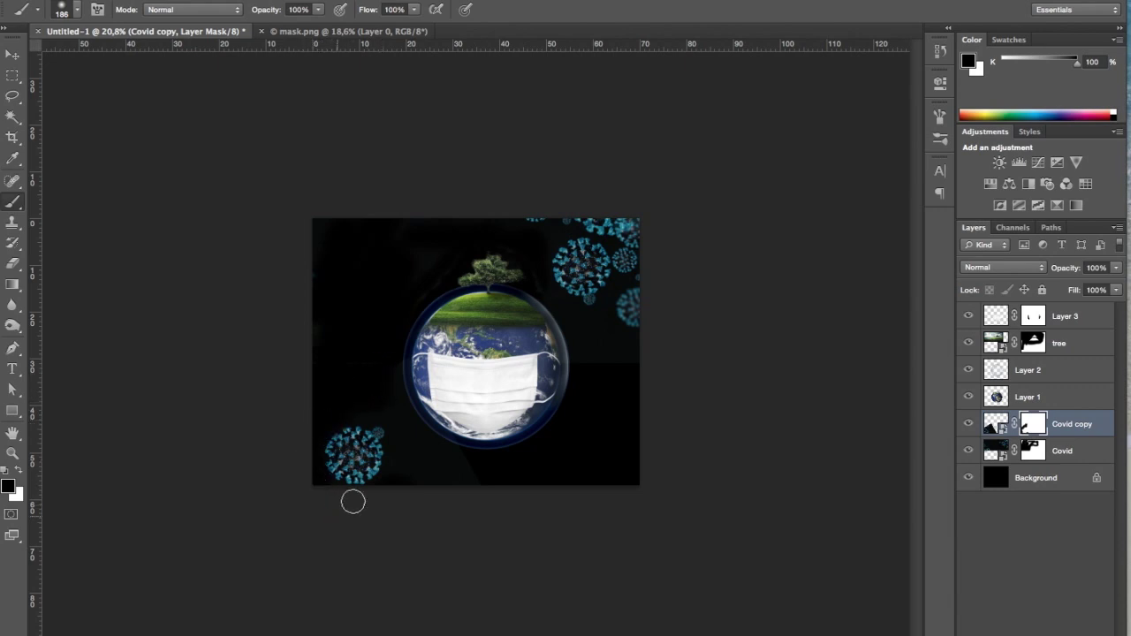
pyautogui.press('x')
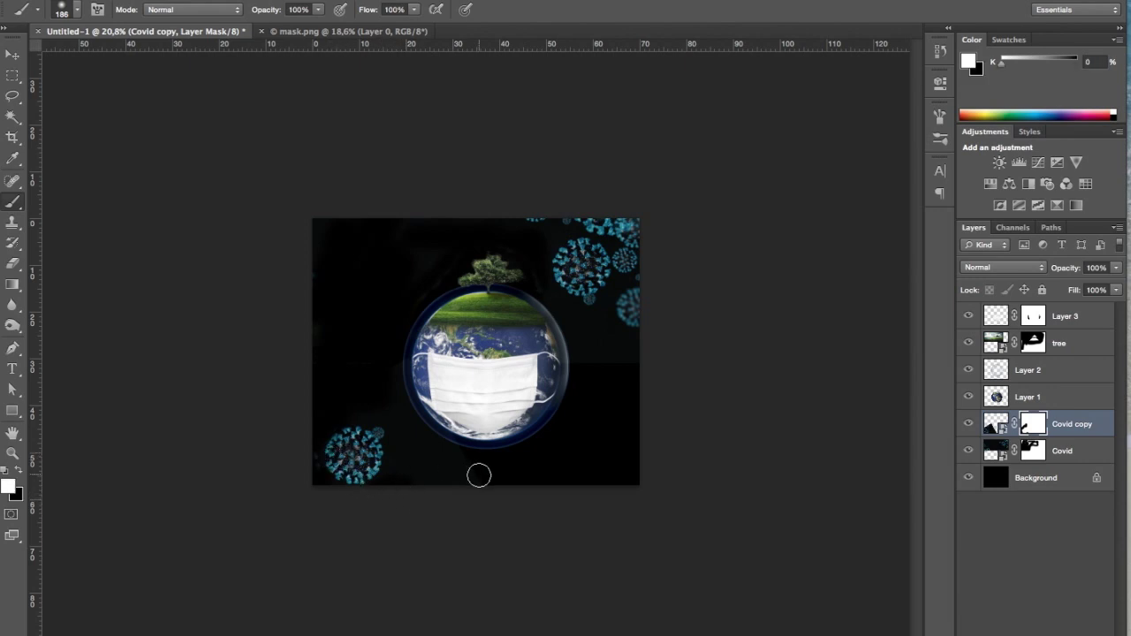
pyautogui.press('x')
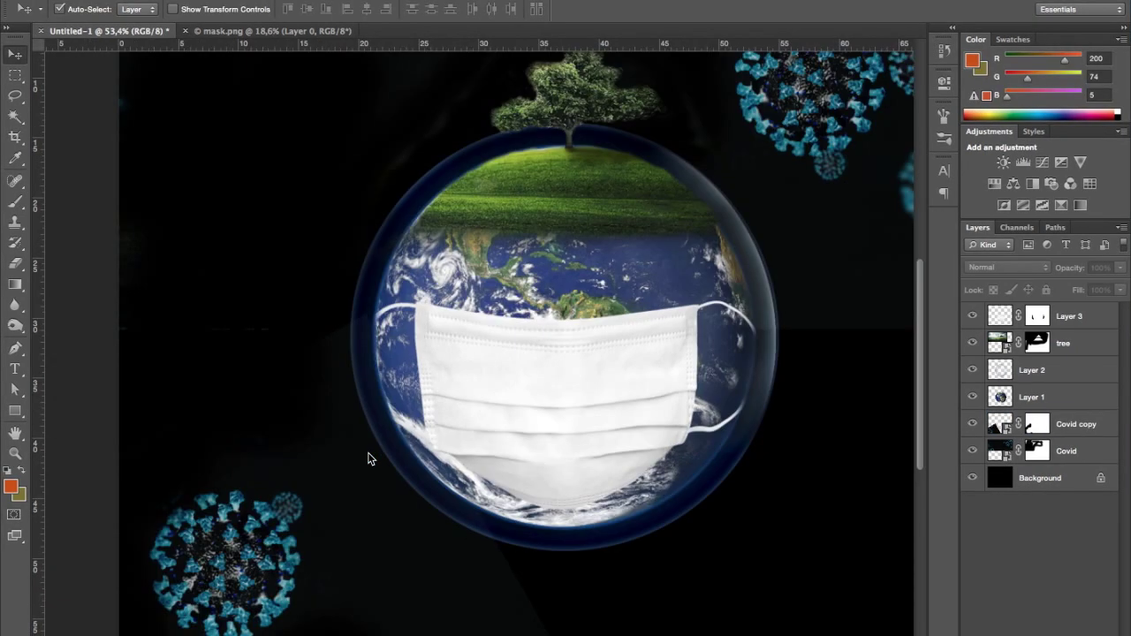
pyautogui.scroll(-5, 369, 457)
pyautogui.hscroll(-4, 369, 458)
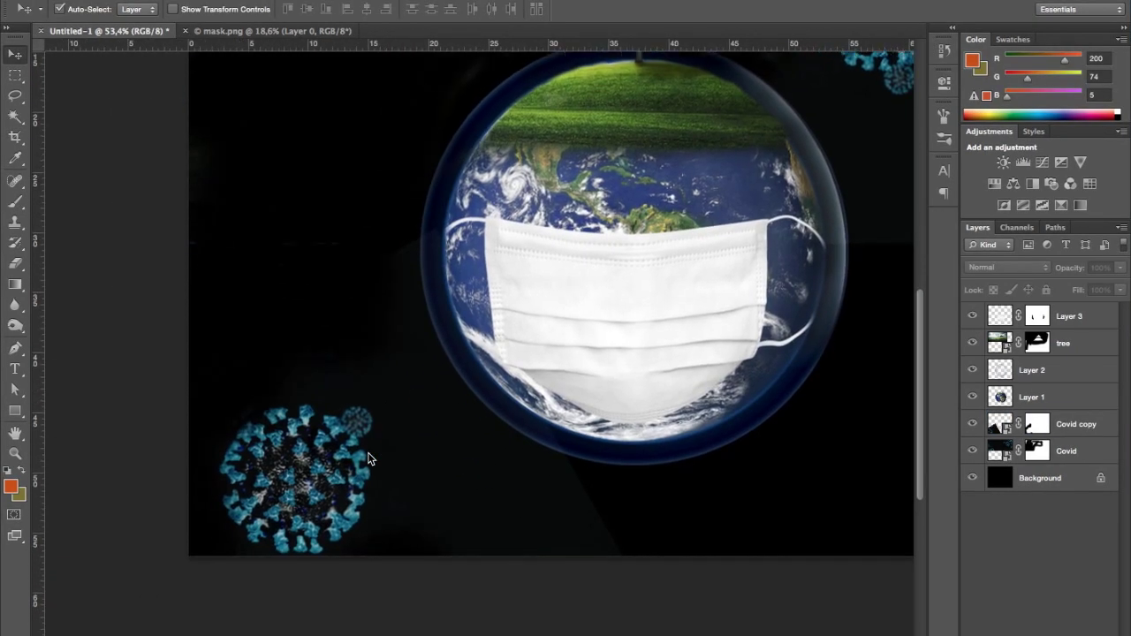
pyautogui.scroll(-5, 369, 458)
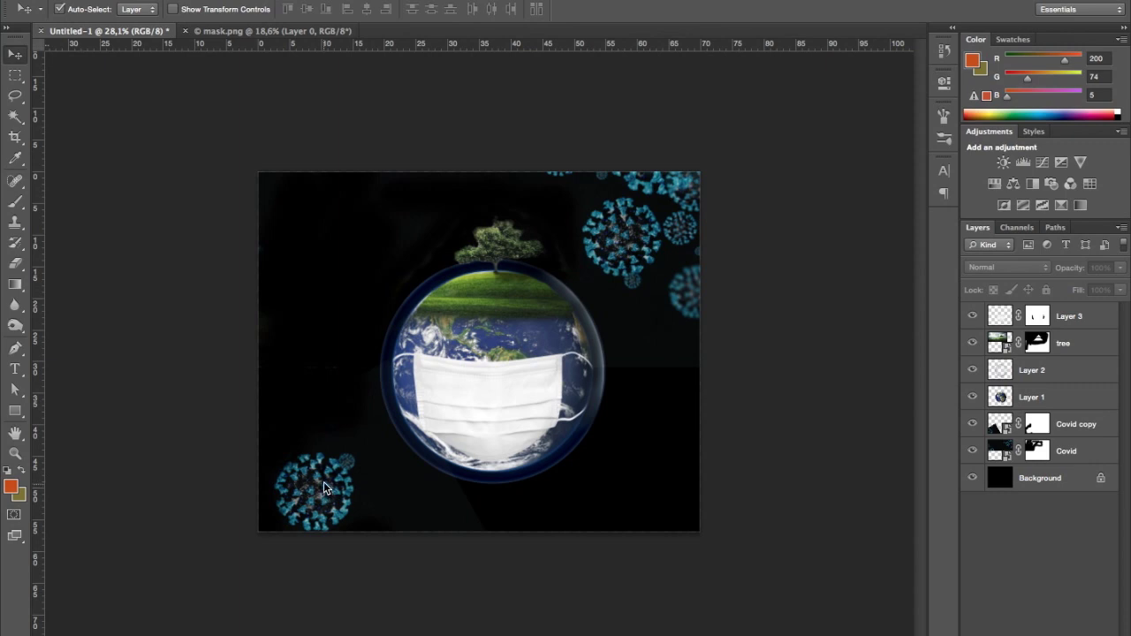
# Step: Move the Covid copy cluster slightly up and right, undoing a move to the top-left
pyautogui.click(321, 495)
pyautogui.moveTo(320, 500); pyautogui.dragTo(319, 240)
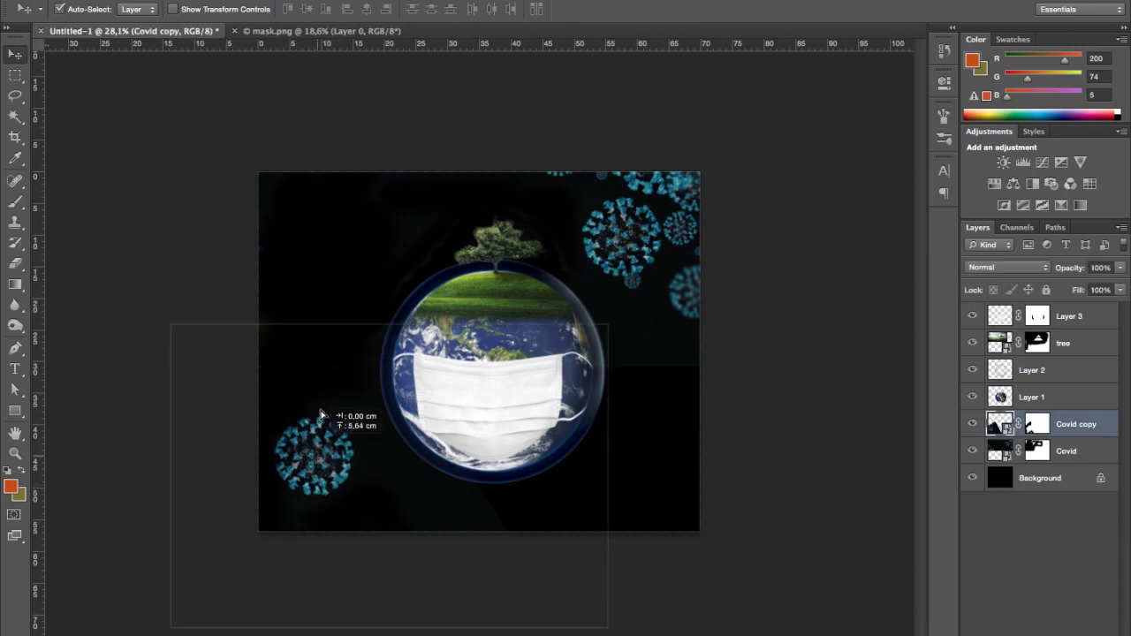
pyautogui.hotkey('ctrl', 't')
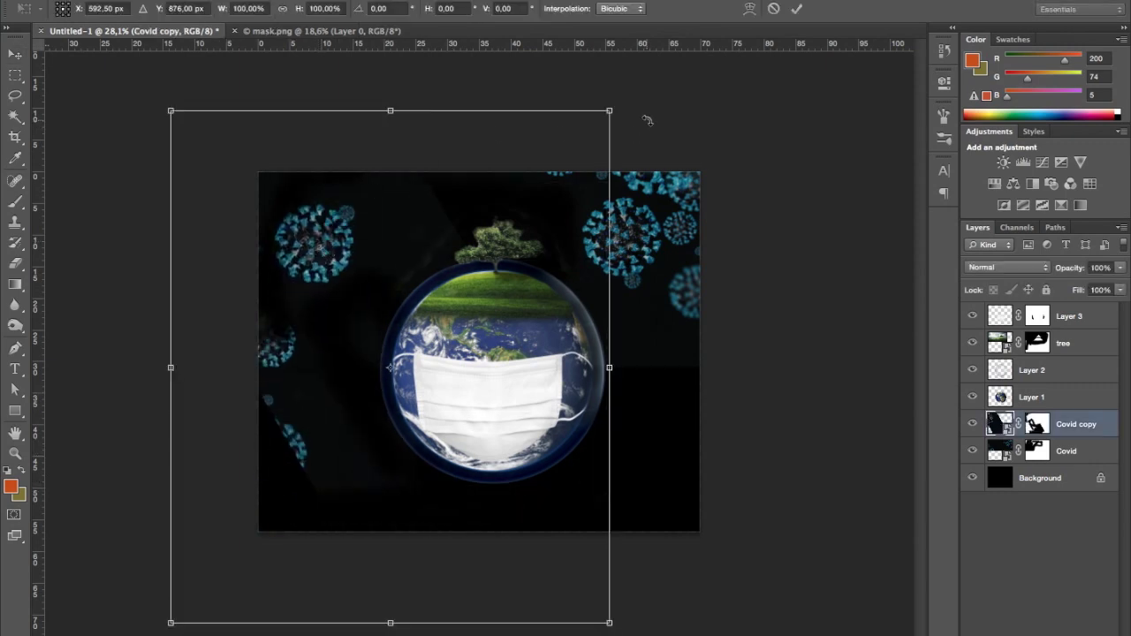
pyautogui.press('Return')
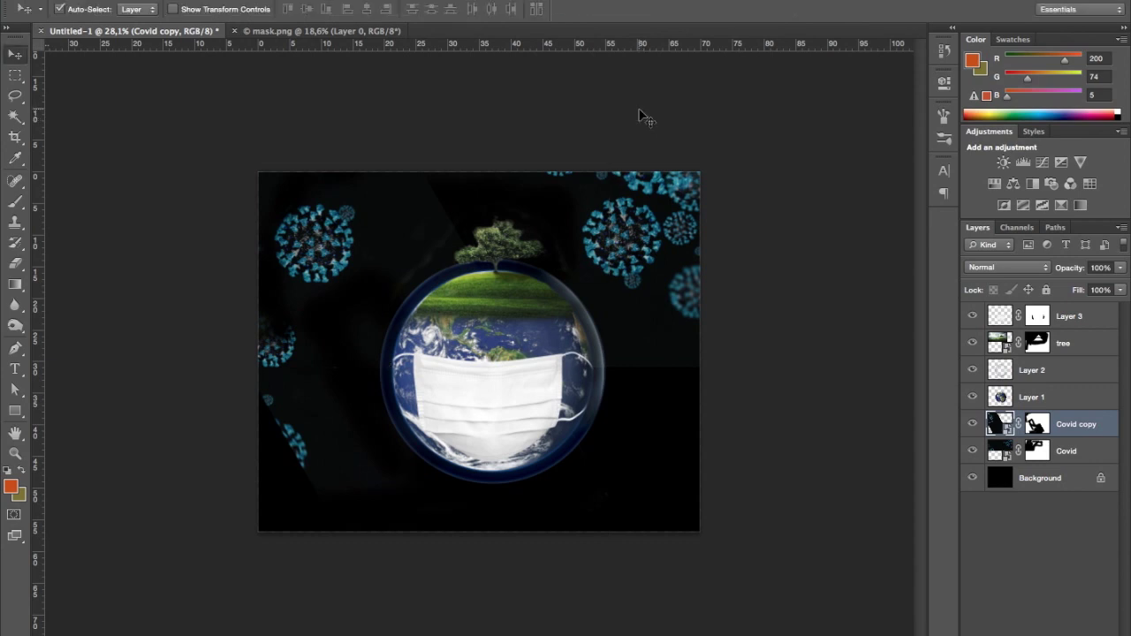
pyautogui.hotkey('ctrl', 'z')
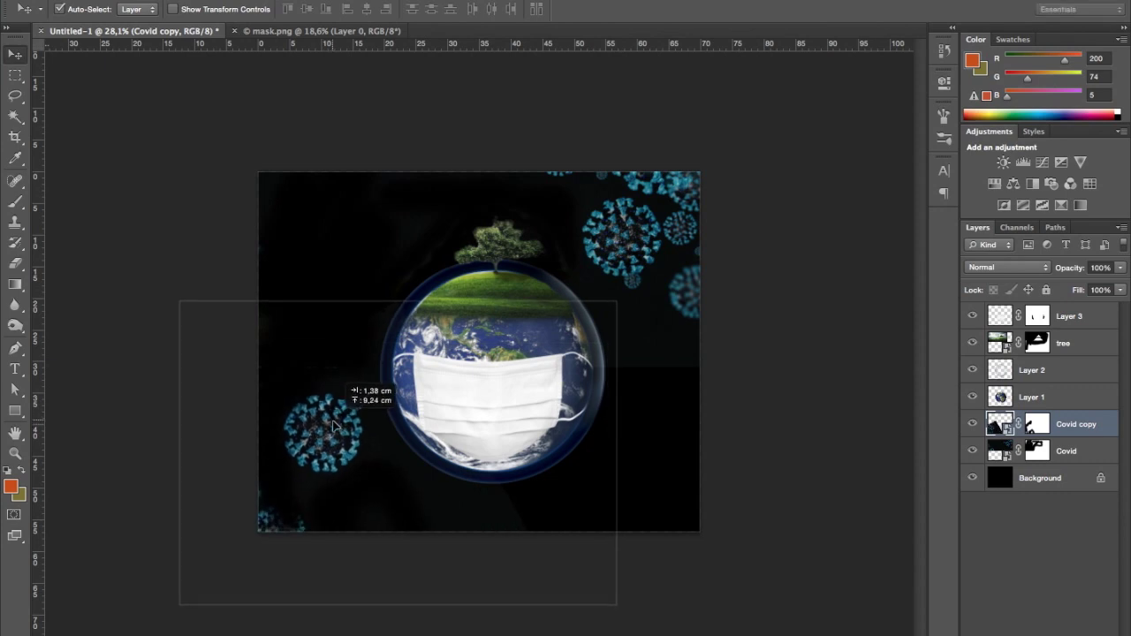
pyautogui.moveTo(334, 476); pyautogui.dragTo(343, 418)
# Step: Reveal hidden viruses near the bottom-left edge in white, then paint out a stray fragment in black
pyautogui.press('b')
pyautogui.click(1038, 424)
pyautogui.press('d')
pyautogui.press('x')
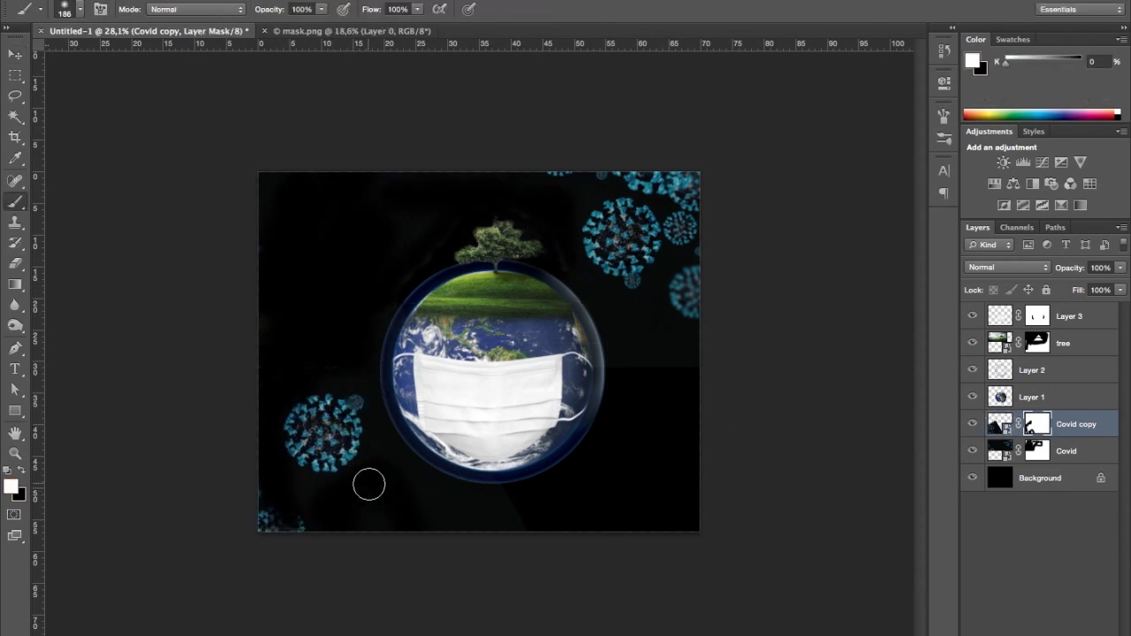
pyautogui.moveTo(369, 483); pyautogui.dragTo(337, 509)
pyautogui.moveTo(267, 463); pyautogui.dragTo(263, 490)
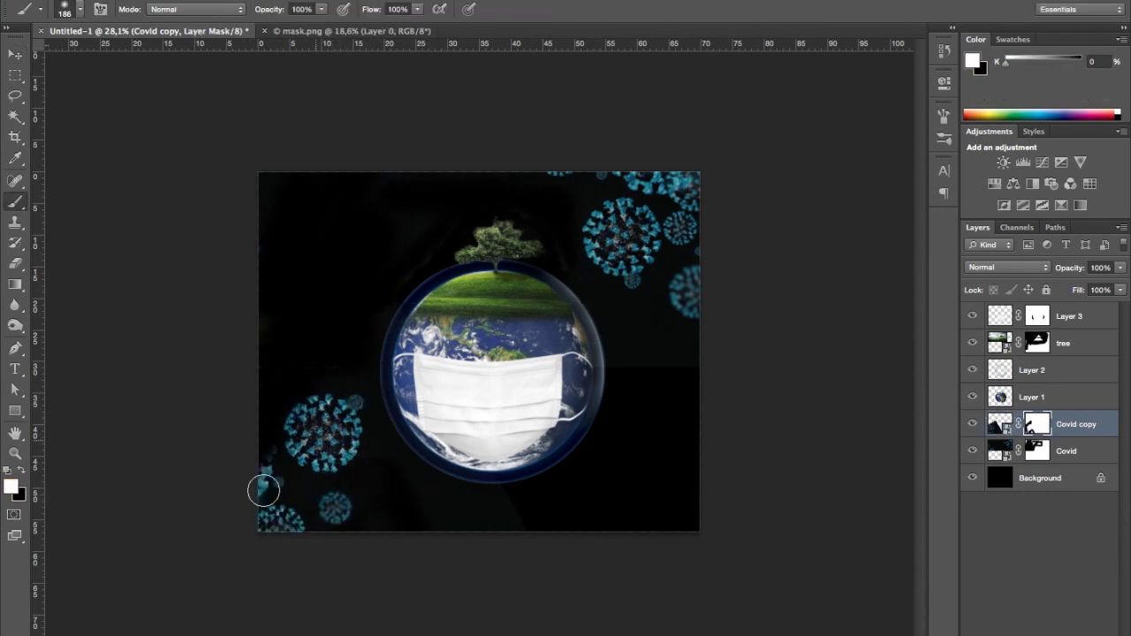
pyautogui.press('c')
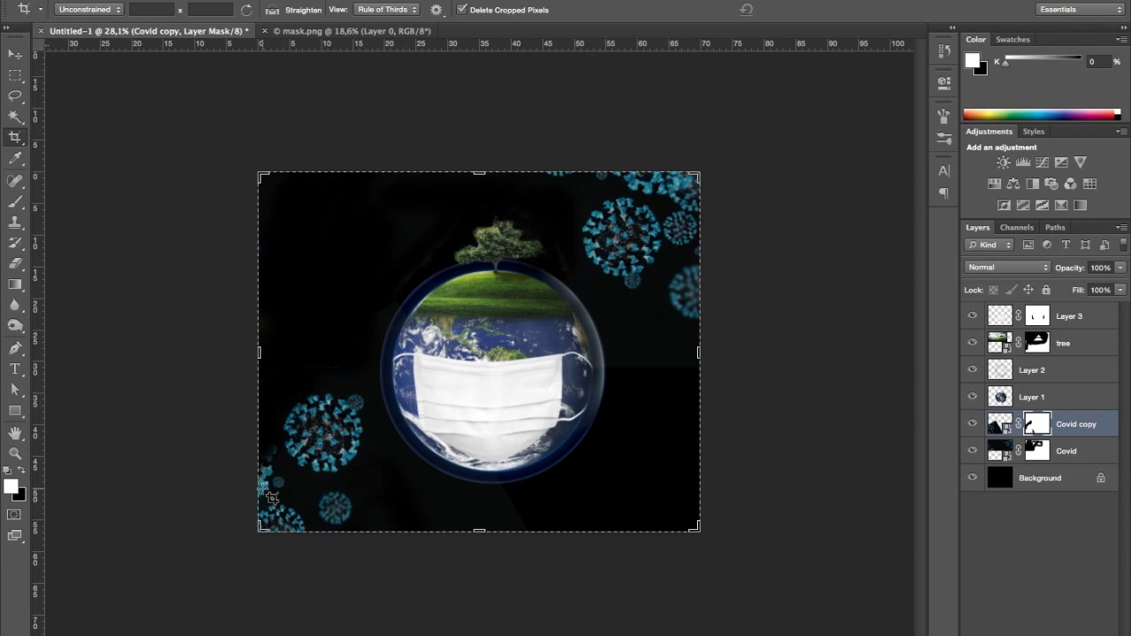
pyautogui.press('v')
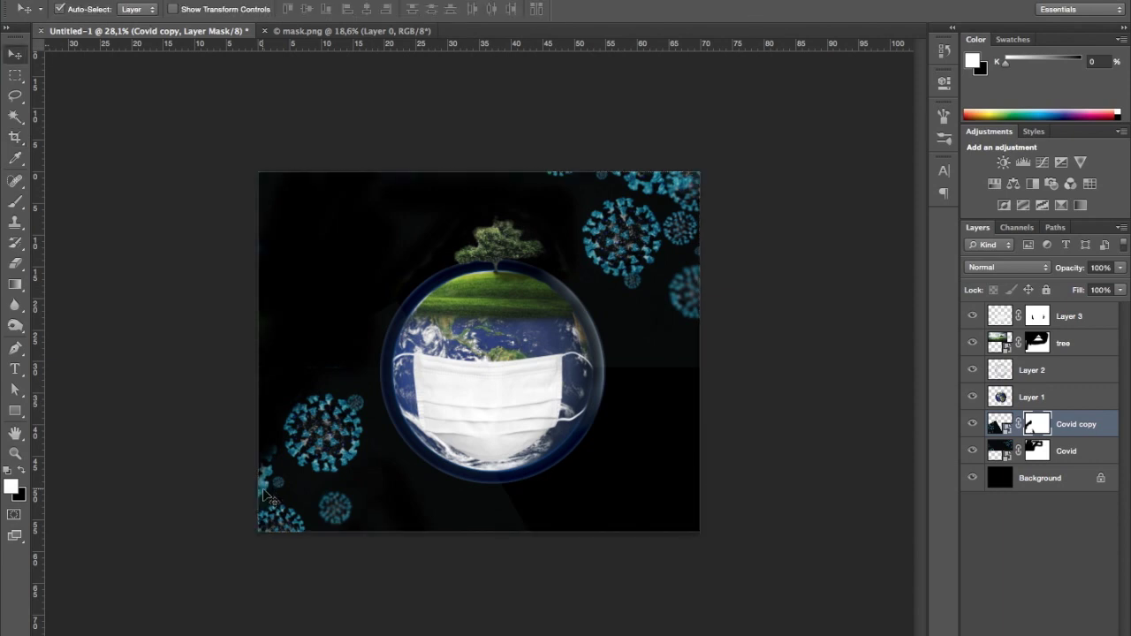
pyautogui.press('b')
pyautogui.press('x')
pyautogui.moveTo(266, 487); pyautogui.dragTo(270, 480)
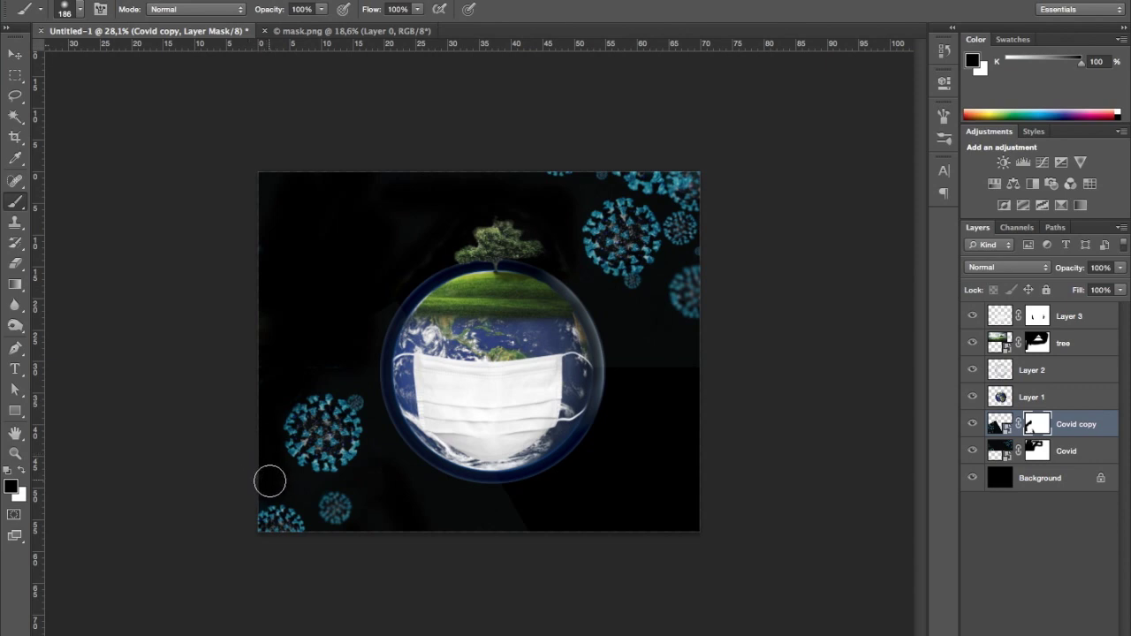
# Step: Duplicate the viruses upward as Covid copy 2, rotate it, and move it up-left
pyautogui.press('v')
pyautogui.moveTo(317, 451); pyautogui.dragTo(317, 265)
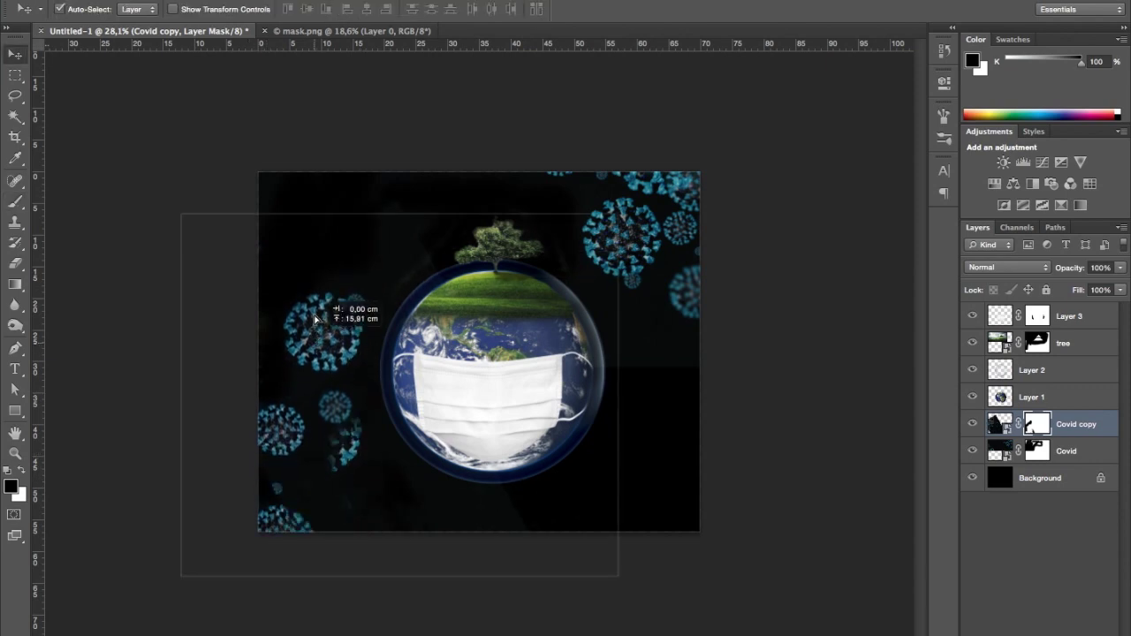
pyautogui.hotkey('ctrl', 't')
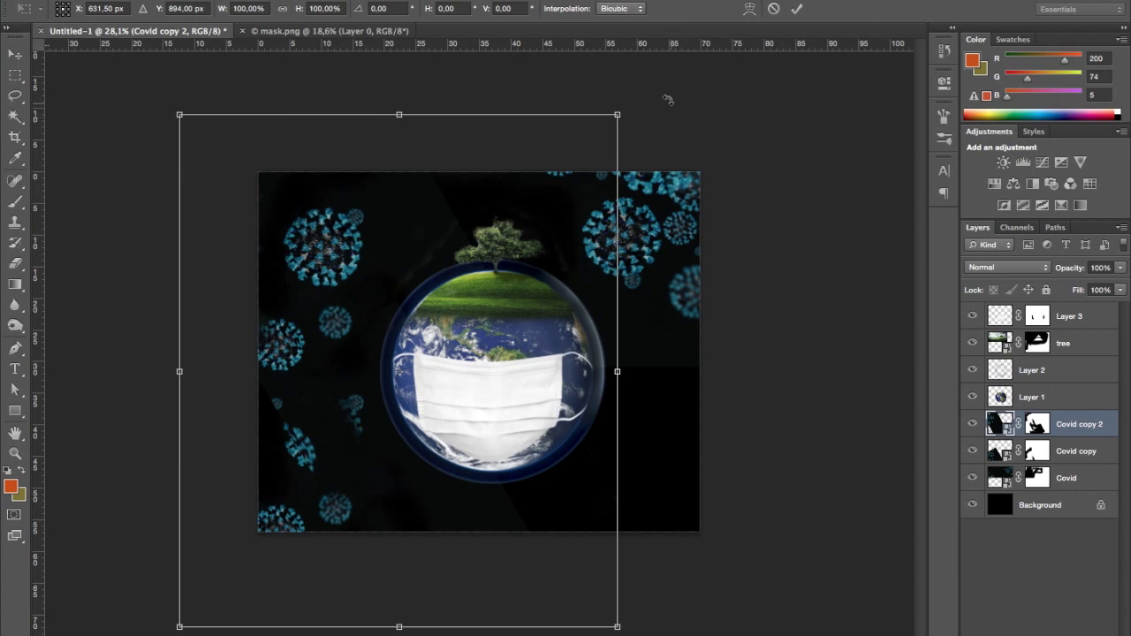
pyautogui.moveTo(668, 100); pyautogui.dragTo(623, 555)
pyautogui.moveTo(535, 309); pyautogui.dragTo(320, 231)
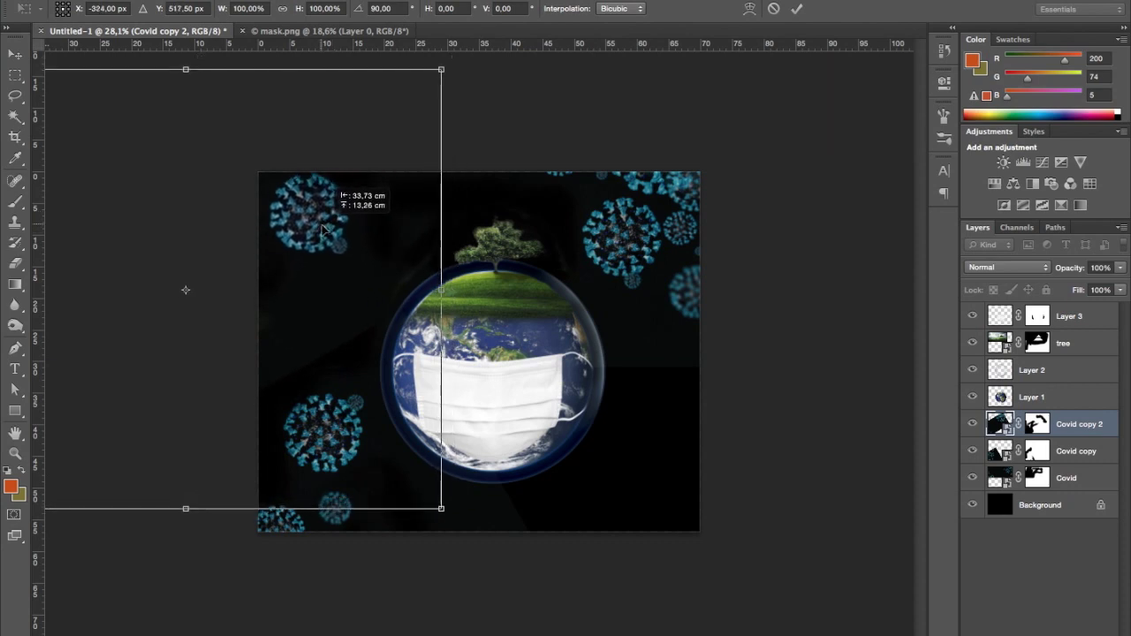
pyautogui.moveTo(320, 231); pyautogui.dragTo(334, 234)
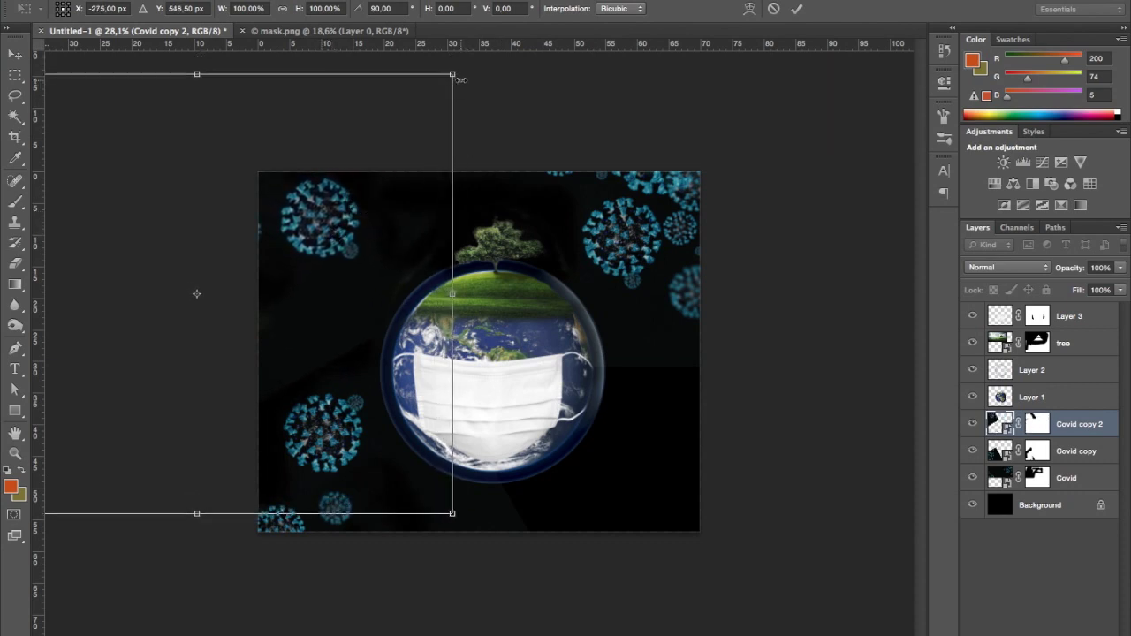
# Step: Scale Covid copy 2 down to about 55% and commit, then select the Covid copy layer
pyautogui.moveTo(456, 76); pyautogui.dragTo(379, 138)
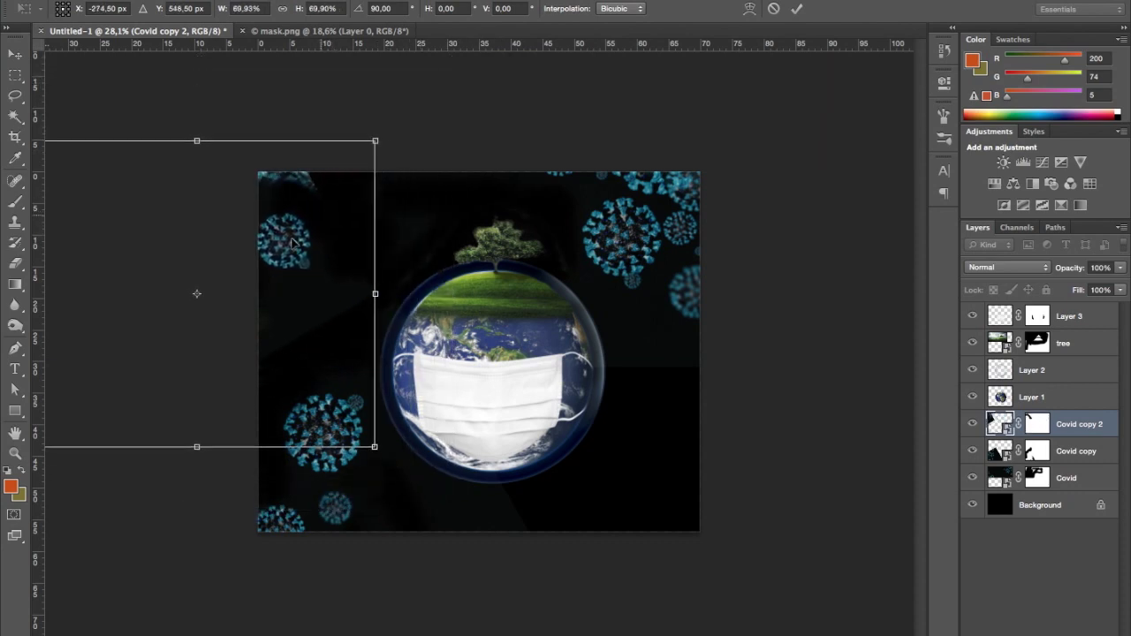
pyautogui.moveTo(285, 255); pyautogui.dragTo(298, 225)
pyautogui.moveTo(382, 113); pyautogui.dragTo(348, 134)
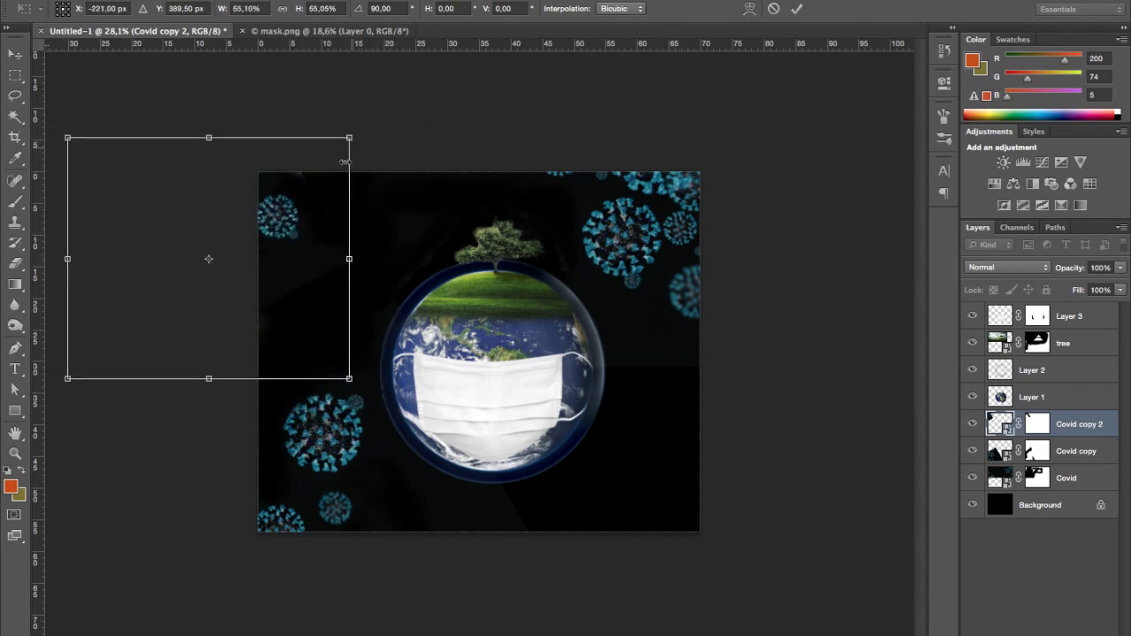
pyautogui.moveTo(314, 213); pyautogui.dragTo(343, 214)
pyautogui.press('Return')
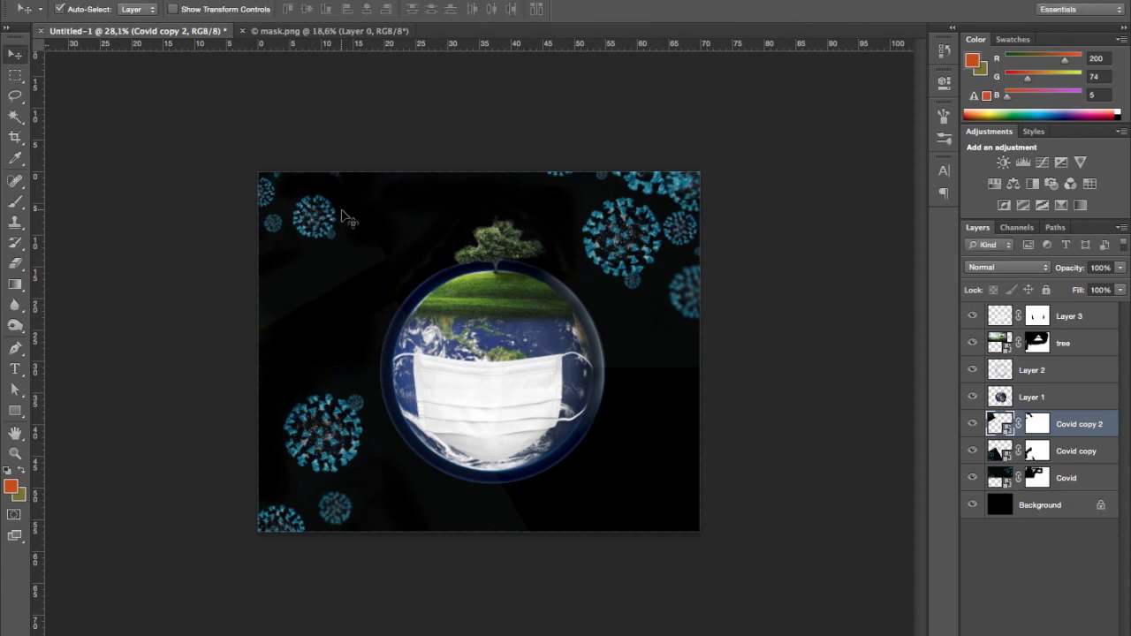
pyautogui.click(336, 438)
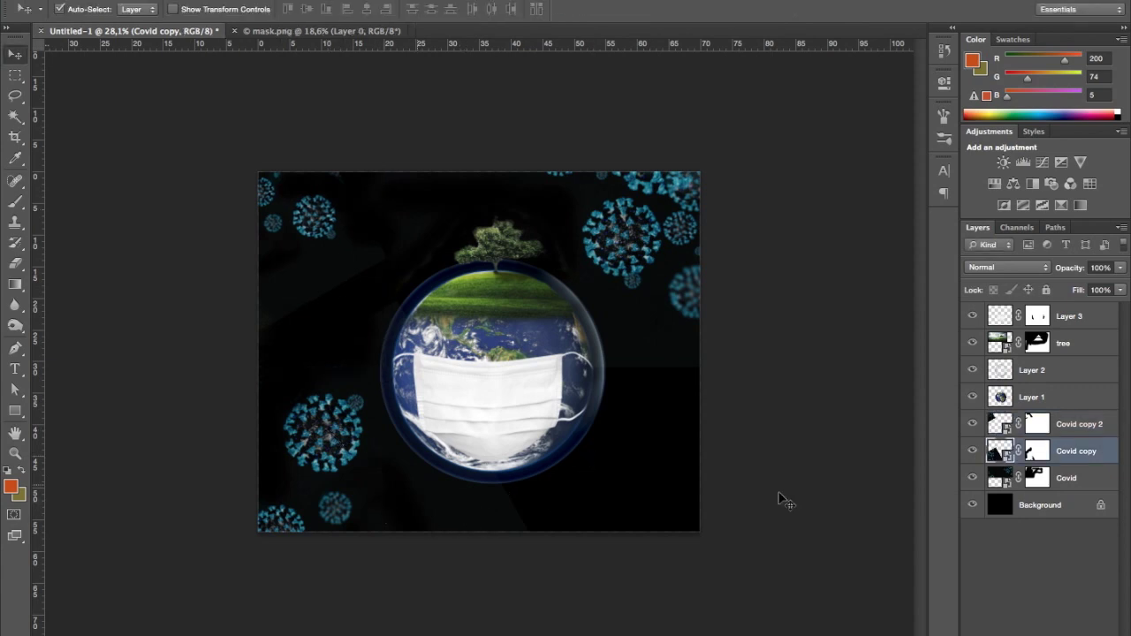
# Step: Paint out the lower-left virus cluster on the Covid copy mask and reposition its viruses
pyautogui.click(1039, 451)
pyautogui.press('b')
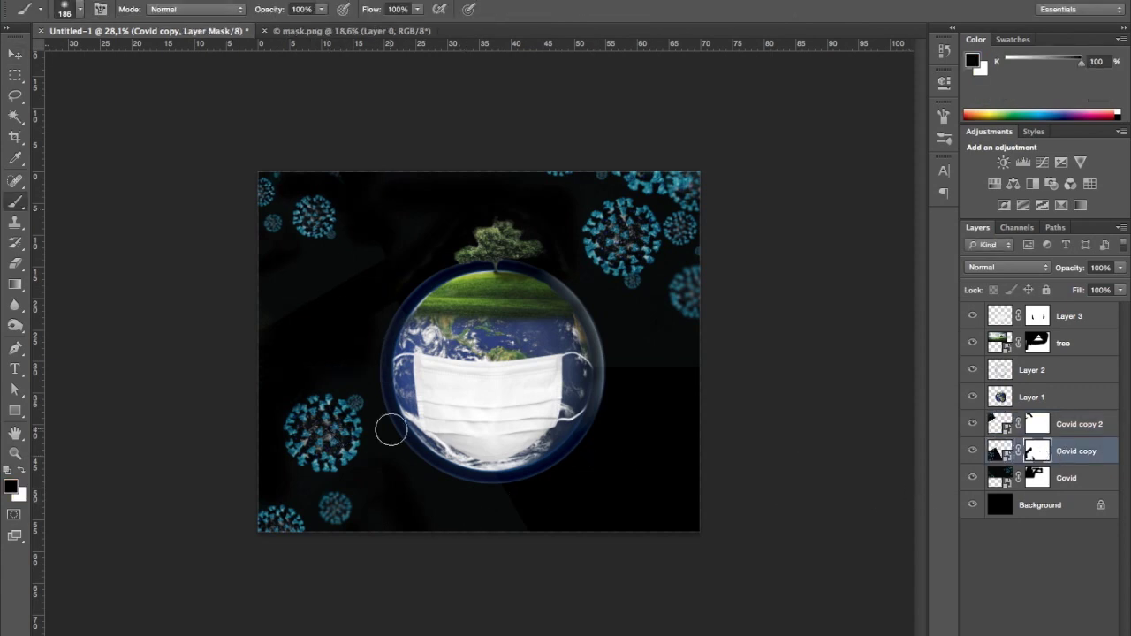
pyautogui.moveTo(391, 430)
pyautogui.mouseDown()
pyautogui.moveTo(360, 434)
pyautogui.moveTo(361, 409)
pyautogui.moveTo(301, 414)
pyautogui.moveTo(349, 462)
pyautogui.moveTo(301, 424)
pyautogui.mouseUp()
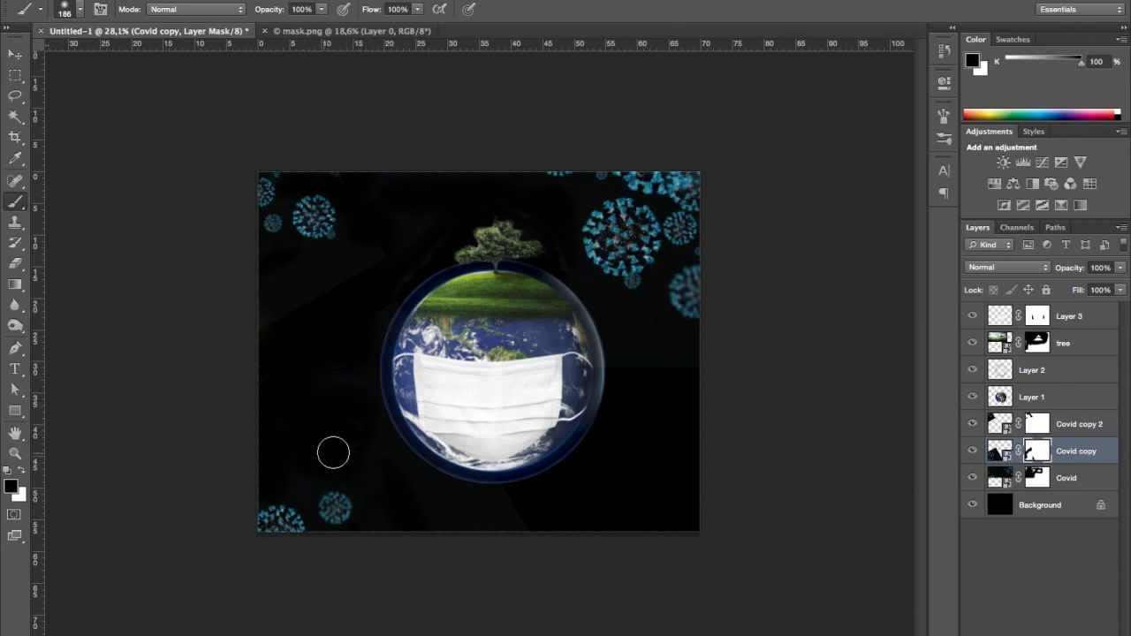
pyautogui.press('v')
pyautogui.moveTo(334, 509)
pyautogui.mouseDown()
pyautogui.moveTo(358, 475)
pyautogui.moveTo(368, 477)
pyautogui.mouseUp()
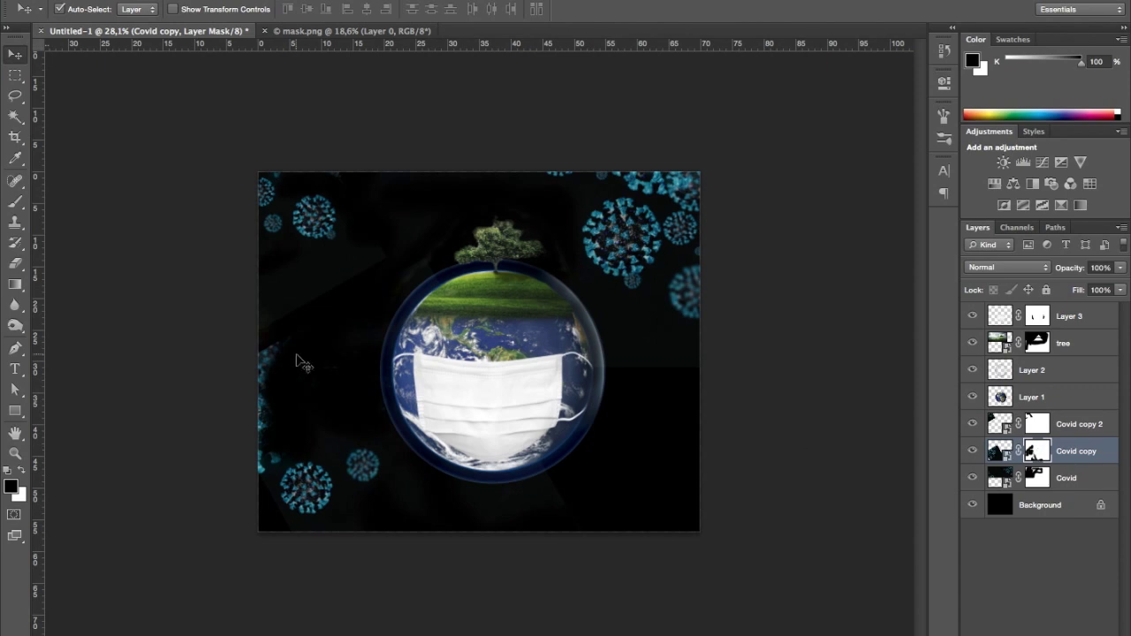
# Step: Mask out viruses along the left edge, then the top-left fragments on Covid copy 2's mask
pyautogui.press('b')
pyautogui.moveTo(301, 321)
pyautogui.mouseDown()
pyautogui.moveTo(233, 454)
pyautogui.moveTo(427, 257)
pyautogui.mouseUp()
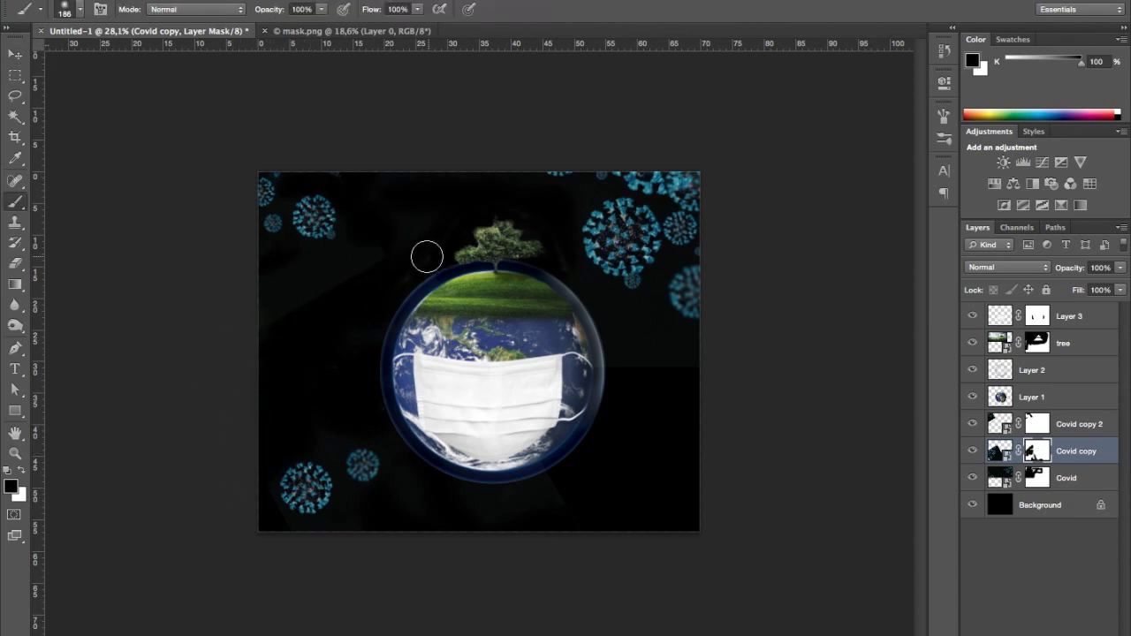
pyautogui.press('v')
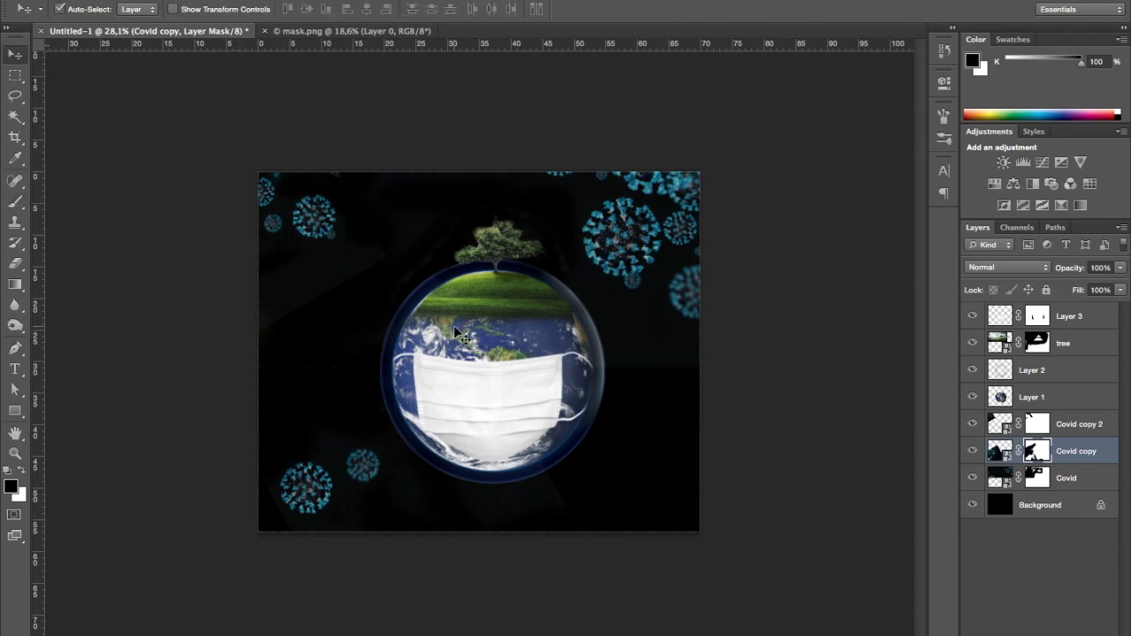
pyautogui.press('b')
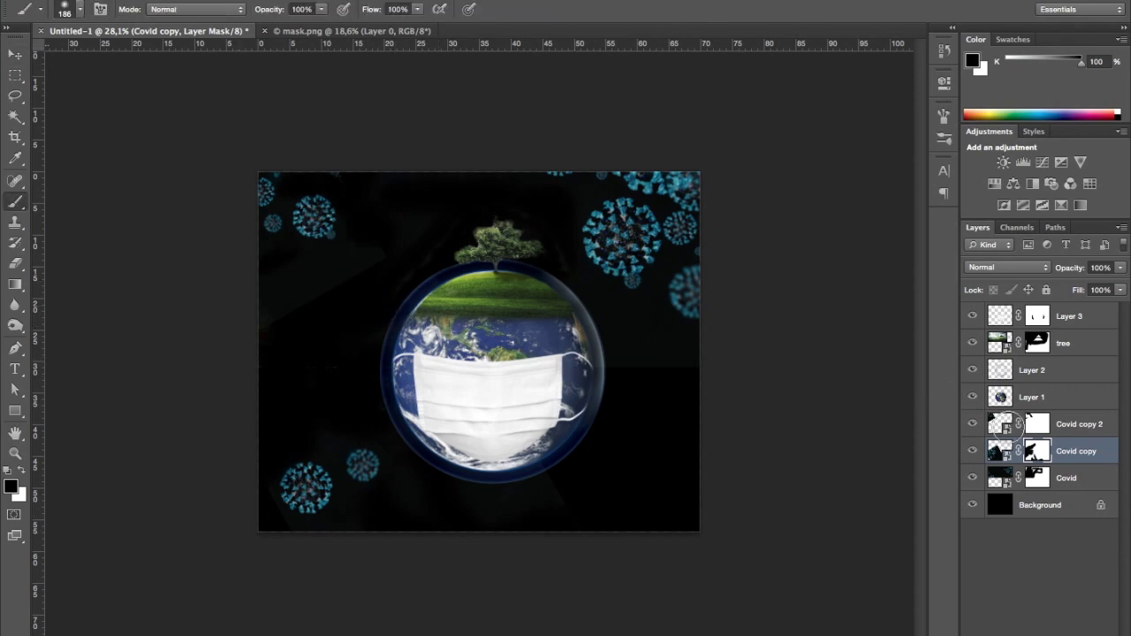
pyautogui.click(1036, 426)
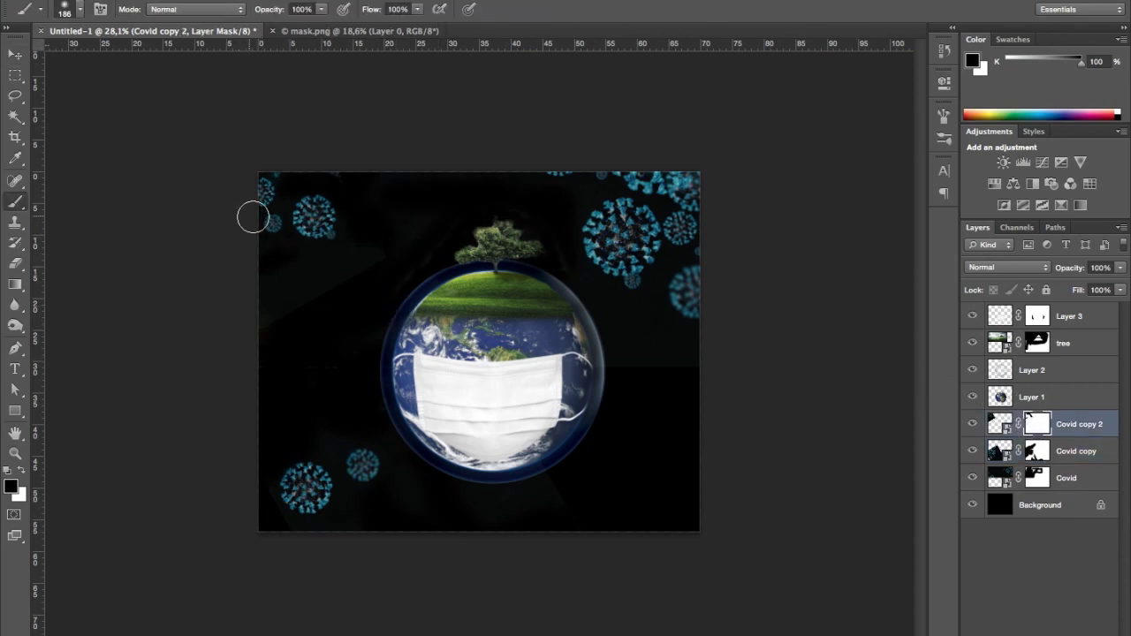
pyautogui.moveTo(253, 215)
pyautogui.mouseDown()
pyautogui.moveTo(271, 187)
pyautogui.moveTo(270, 218)
pyautogui.mouseUp()
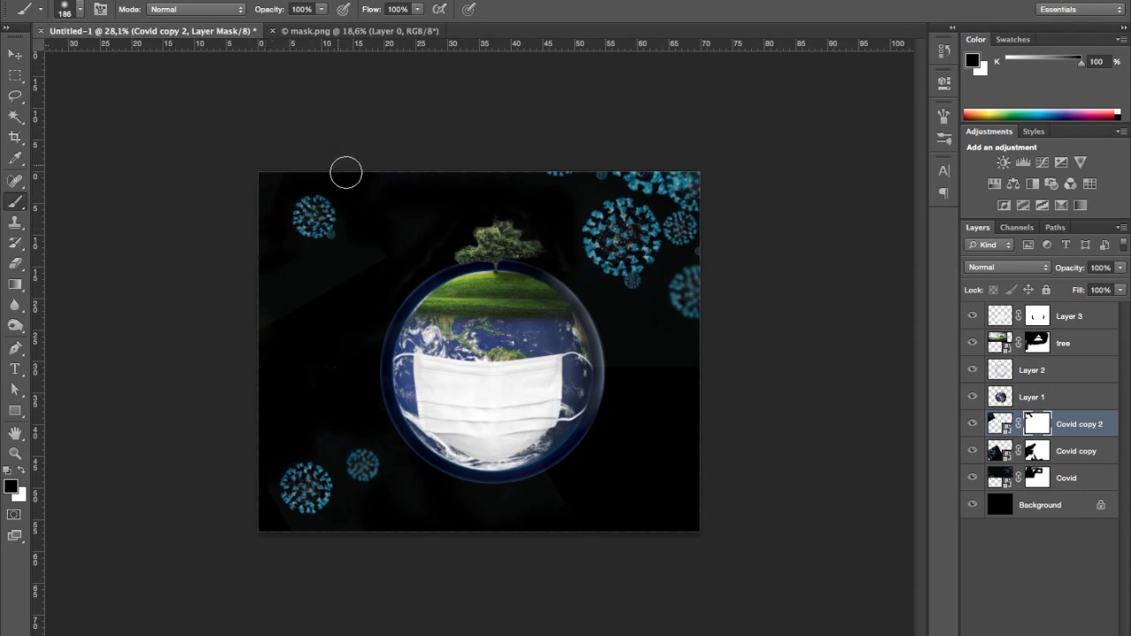
# Step: Group the three Covid layers with Ctrl+G and name the group Covid
pyautogui.press('v')
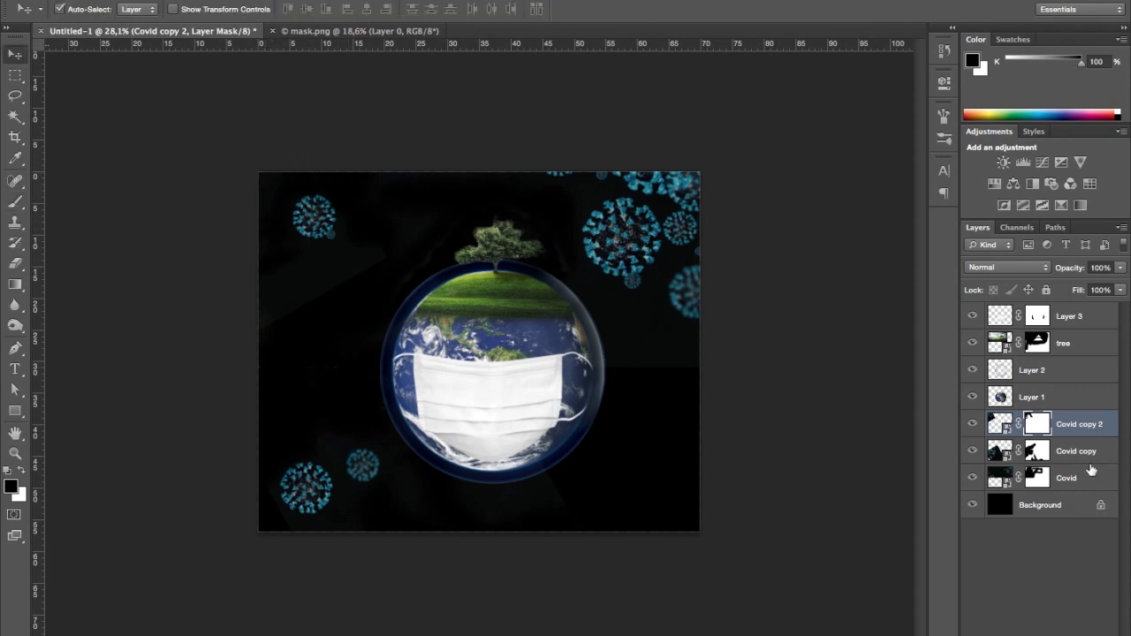
pyautogui.click(1077, 478)
pyautogui.keyDown('shift'); pyautogui.click(1085, 427); pyautogui.keyUp('shift')
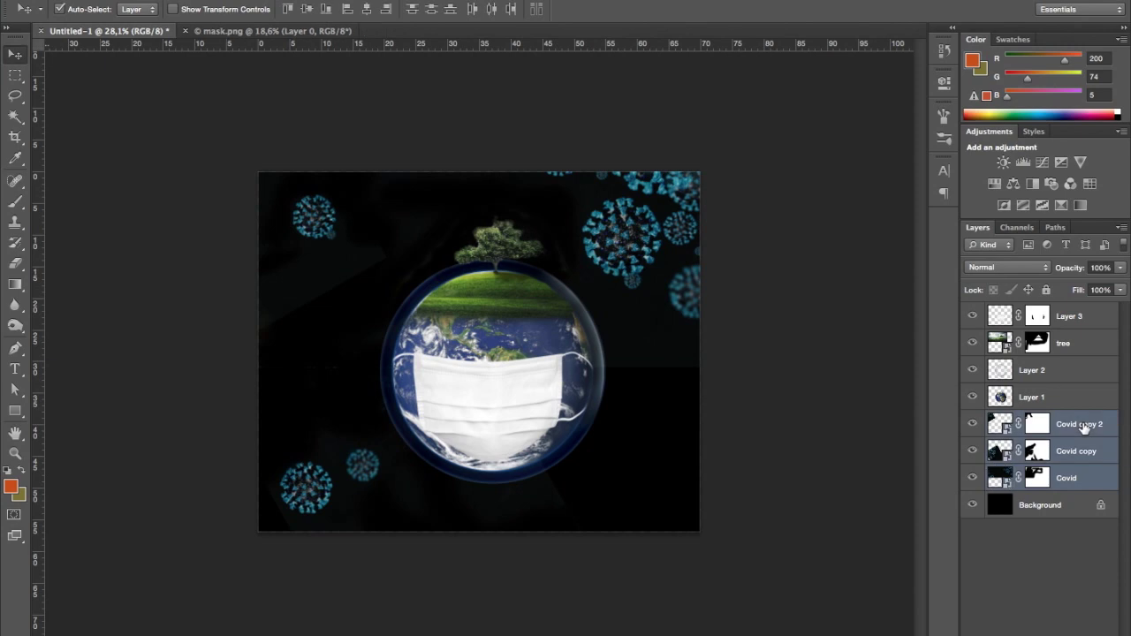
pyautogui.hotkey('ctrl', 'g')
pyautogui.doubleClick(1043, 420)
pyautogui.write('Covid')
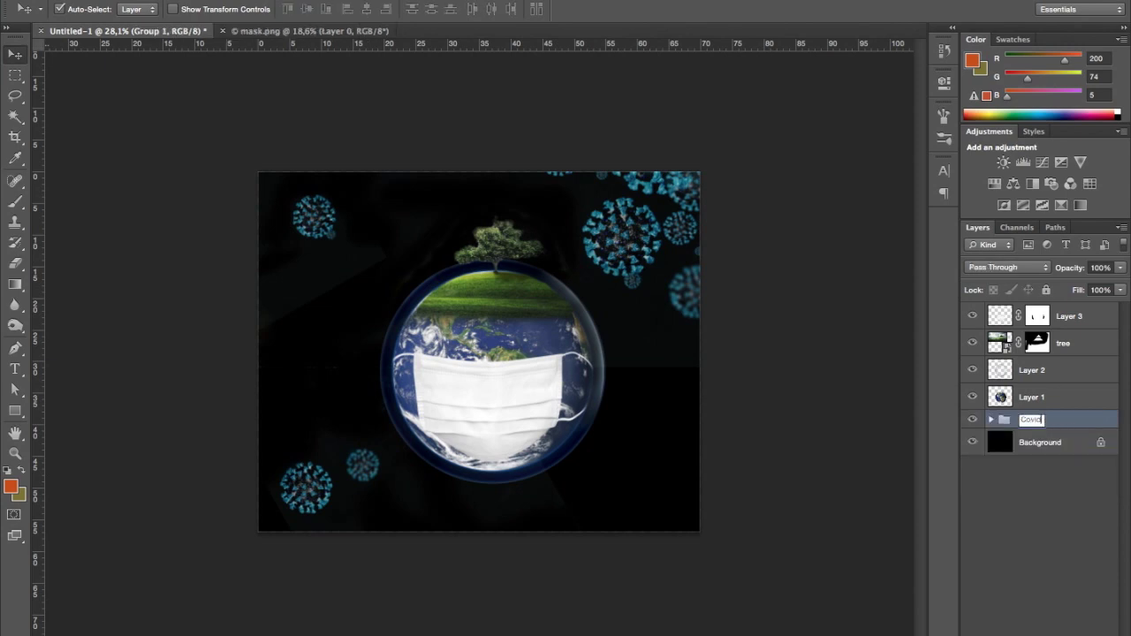
pyautogui.press('Return')
# Step: Toggle the Covid group, tree and Layer 3 visibility to compare, then minimize Photoshop
pyautogui.doubleClick(973, 421)
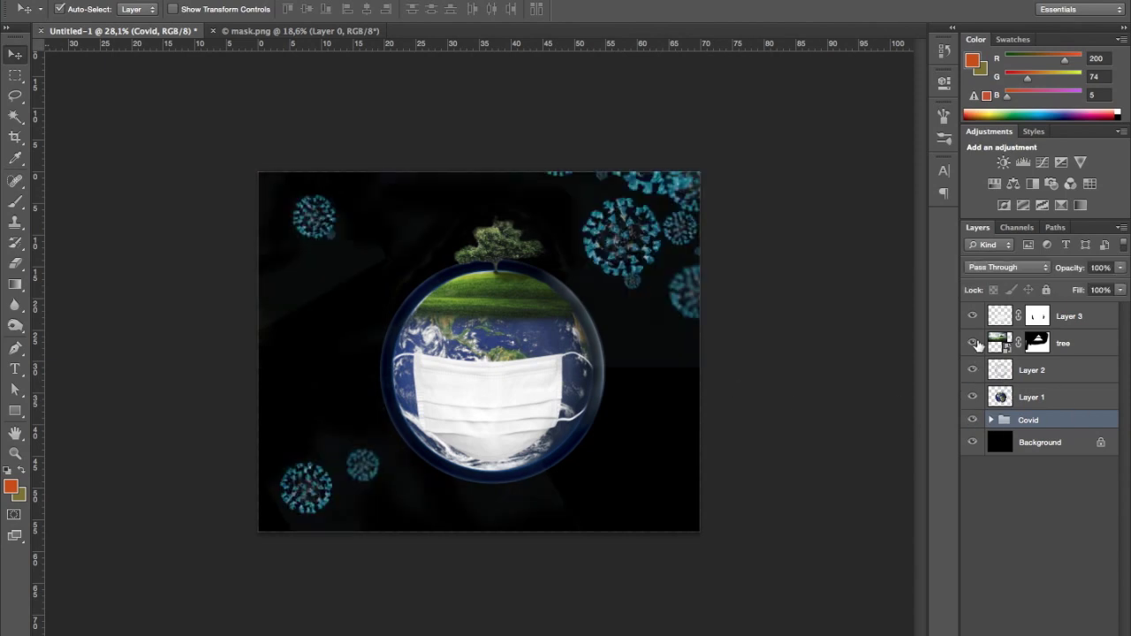
pyautogui.click(973, 342)
pyautogui.click(974, 317)
pyautogui.click(974, 316)
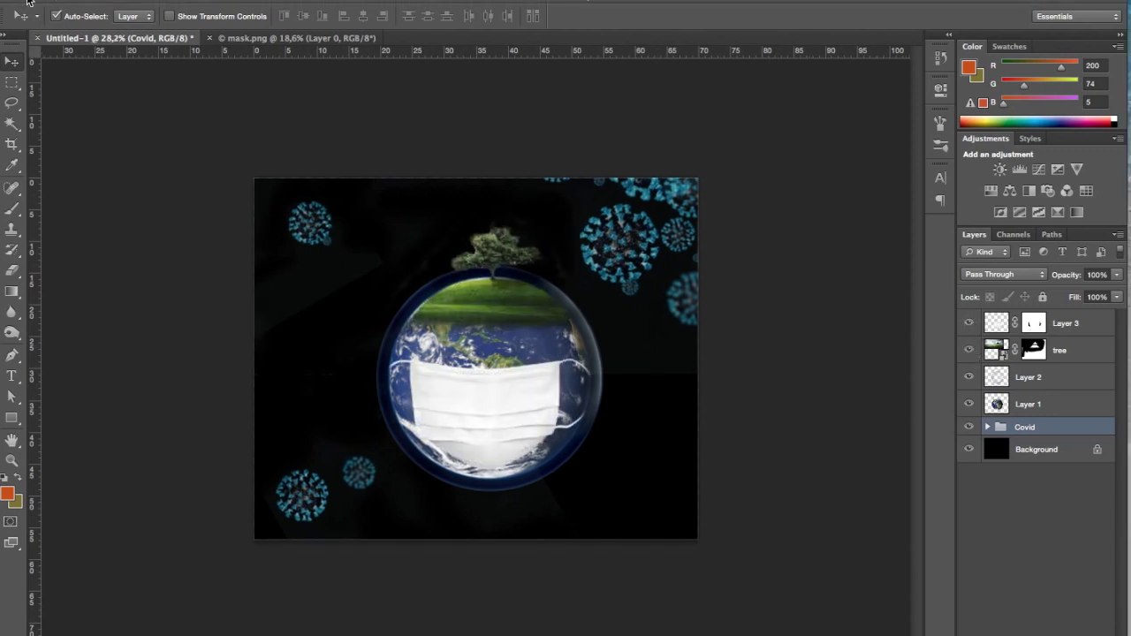
pyautogui.click(30, 3)
# Step: Browse to Piartt_Youtube > Video > Materiel and drag fire.jpg onto Photoshop
pyautogui.click(105, 25)
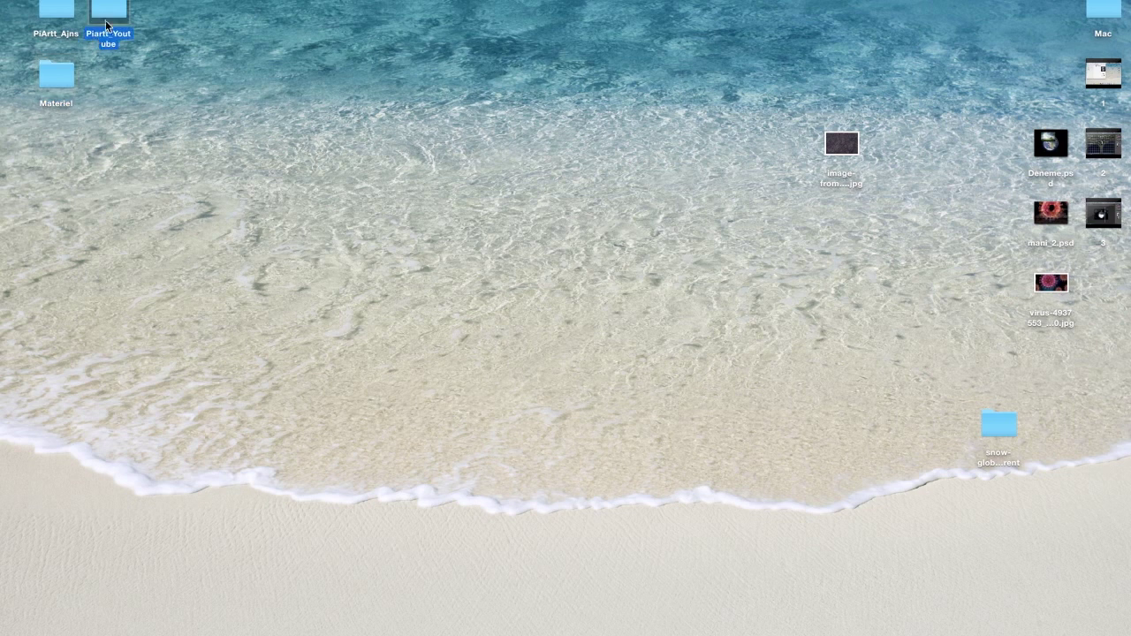
pyautogui.doubleClick(106, 23)
pyautogui.click(487, 60)
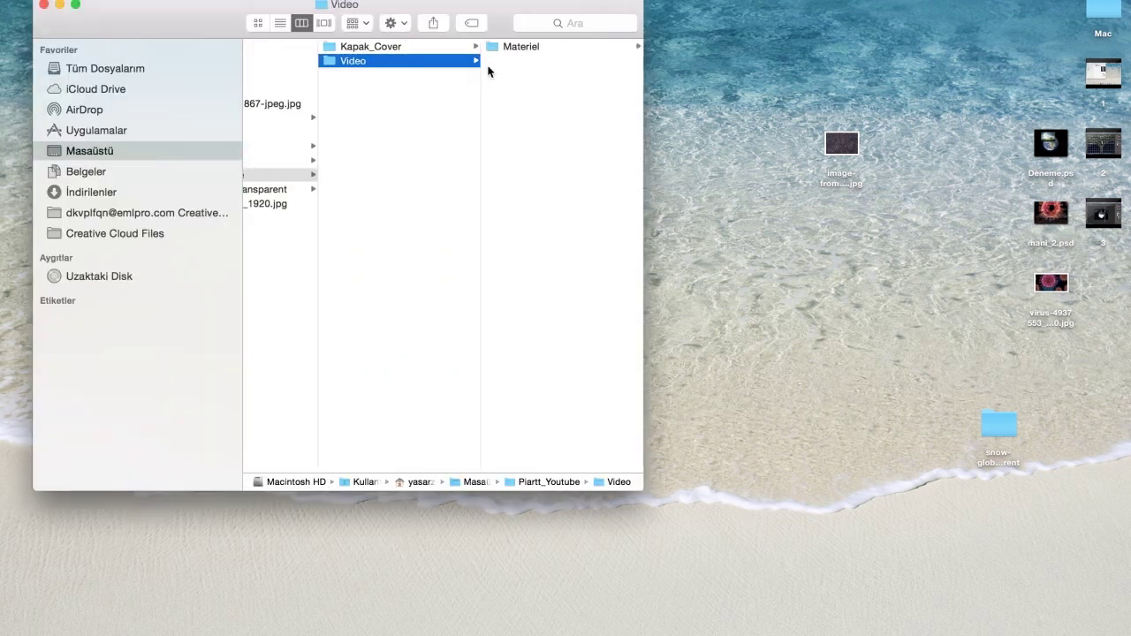
pyautogui.click(528, 48)
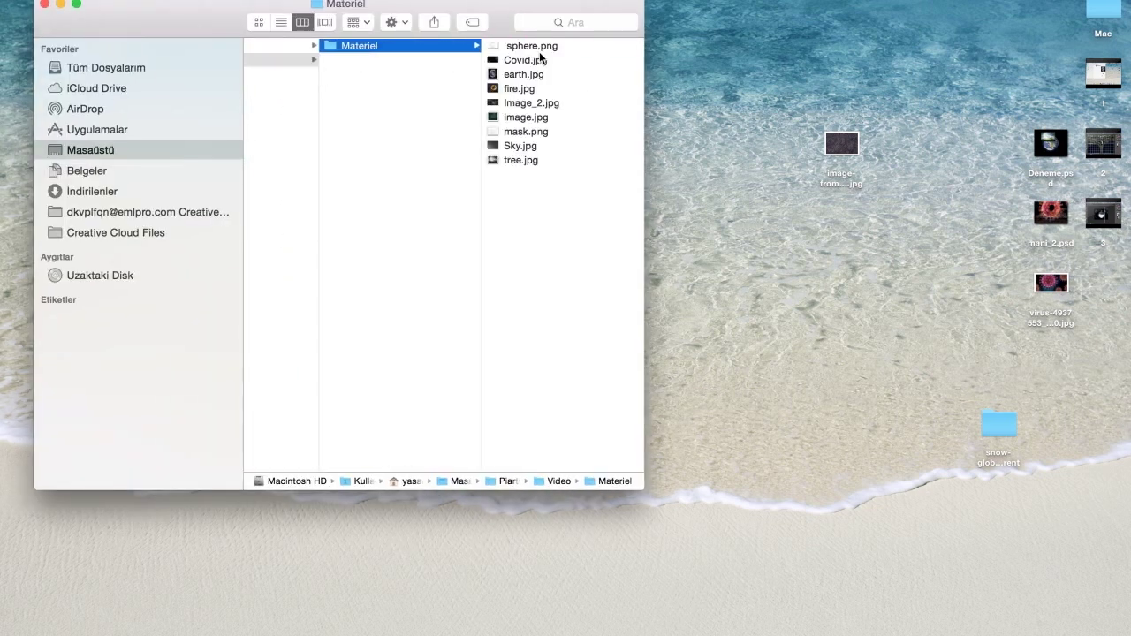
pyautogui.click(516, 103)
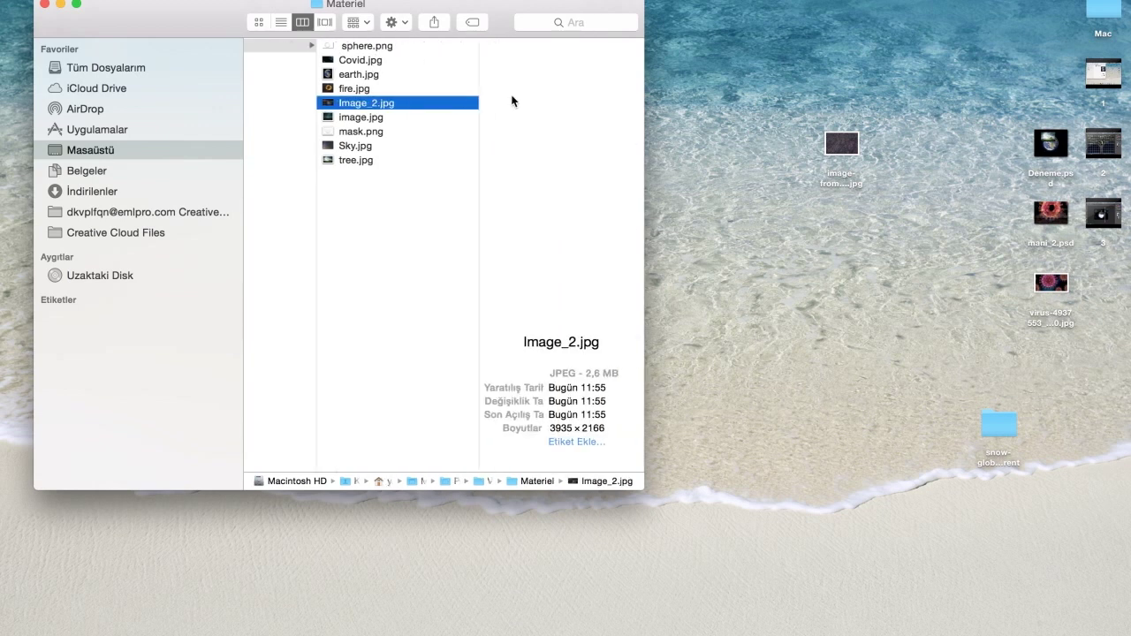
pyautogui.click(367, 88)
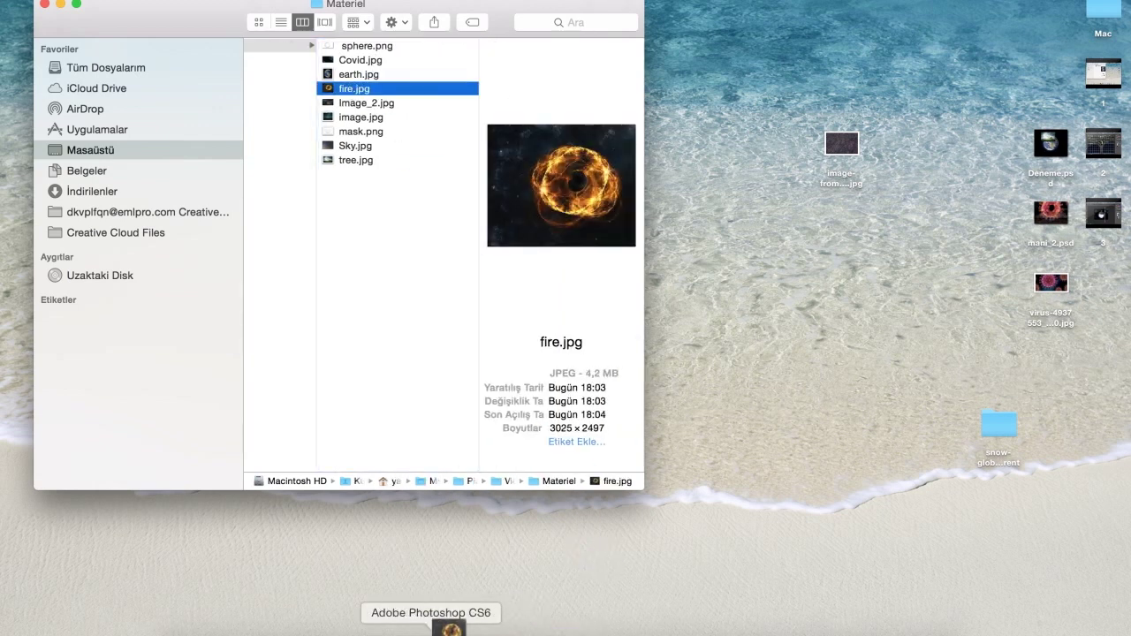
pyautogui.moveTo(561, 434); pyautogui.dragTo(433, 625)
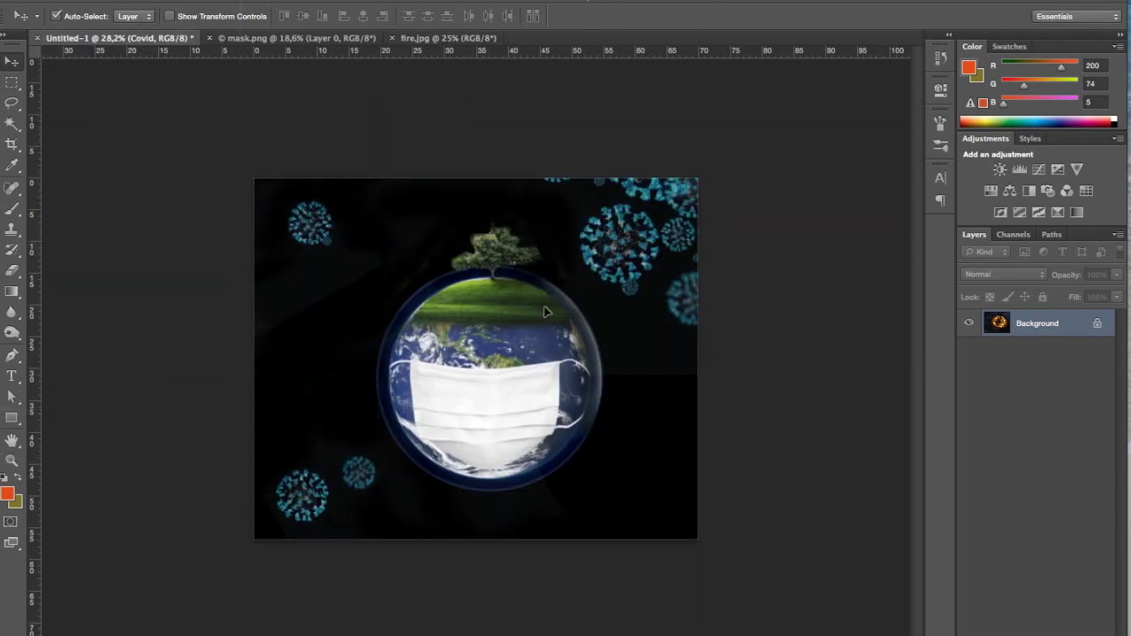
# Step: Bring the fire image into Untitled-1 and scale it down to about 17%
pyautogui.moveTo(130, 46); pyautogui.dragTo(584, 303)
pyautogui.hotkey('ctrl', 't')
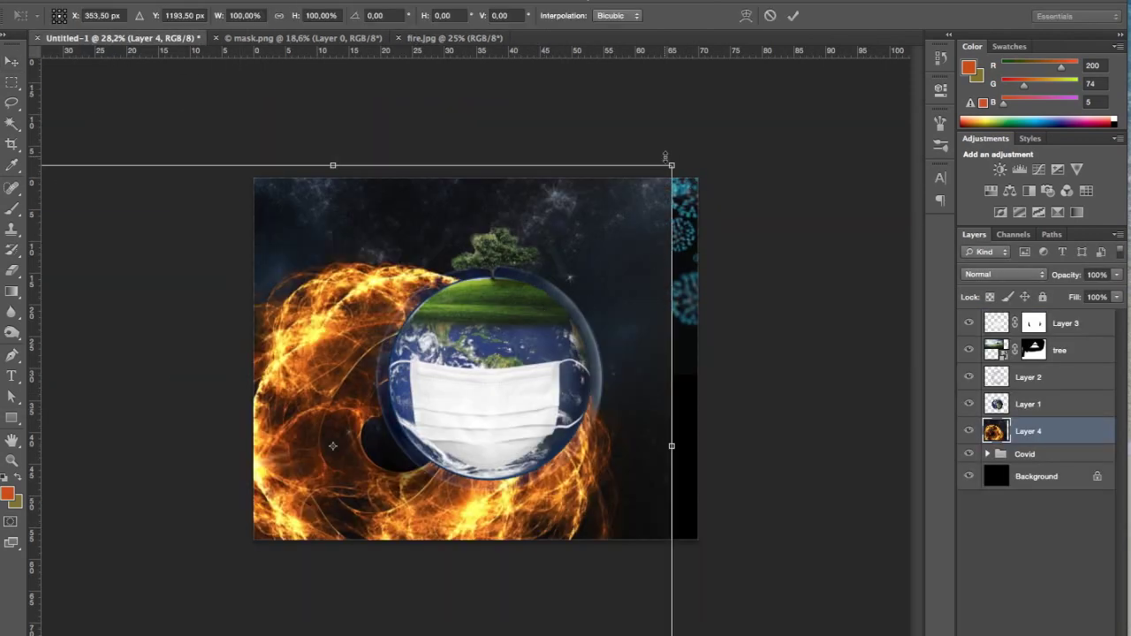
pyautogui.moveTo(669, 170)
pyautogui.mouseDown()
pyautogui.moveTo(387, 443)
pyautogui.moveTo(652, 250)
pyautogui.mouseUp()
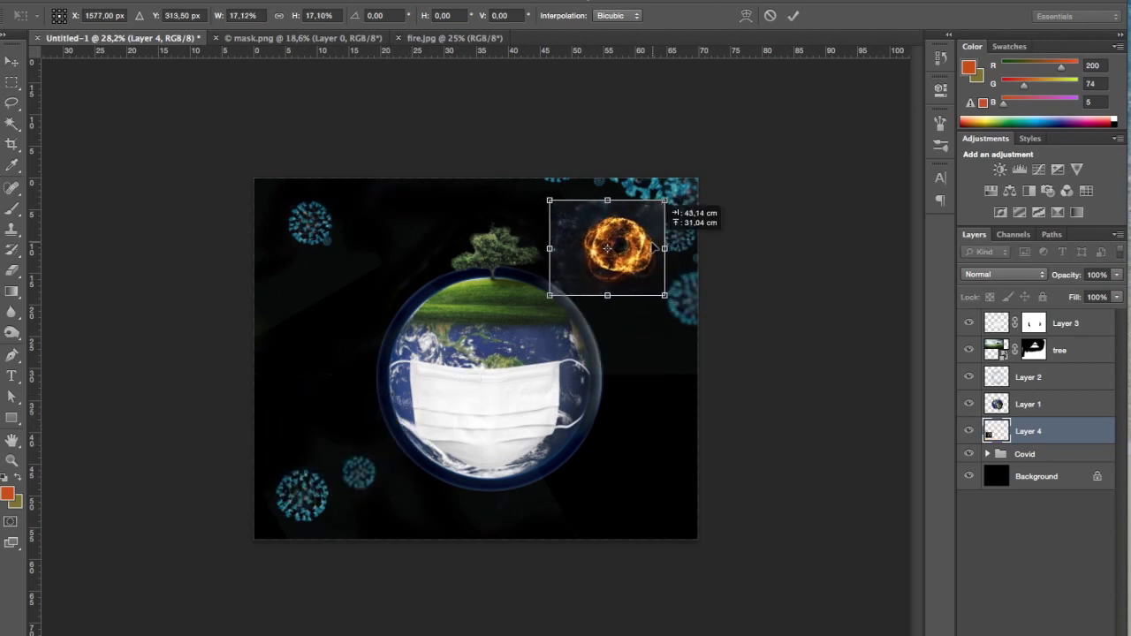
pyautogui.press('Return')
# Step: Set the fire layer's blend mode to Screen after trying Lighten
pyautogui.click(1003, 273)
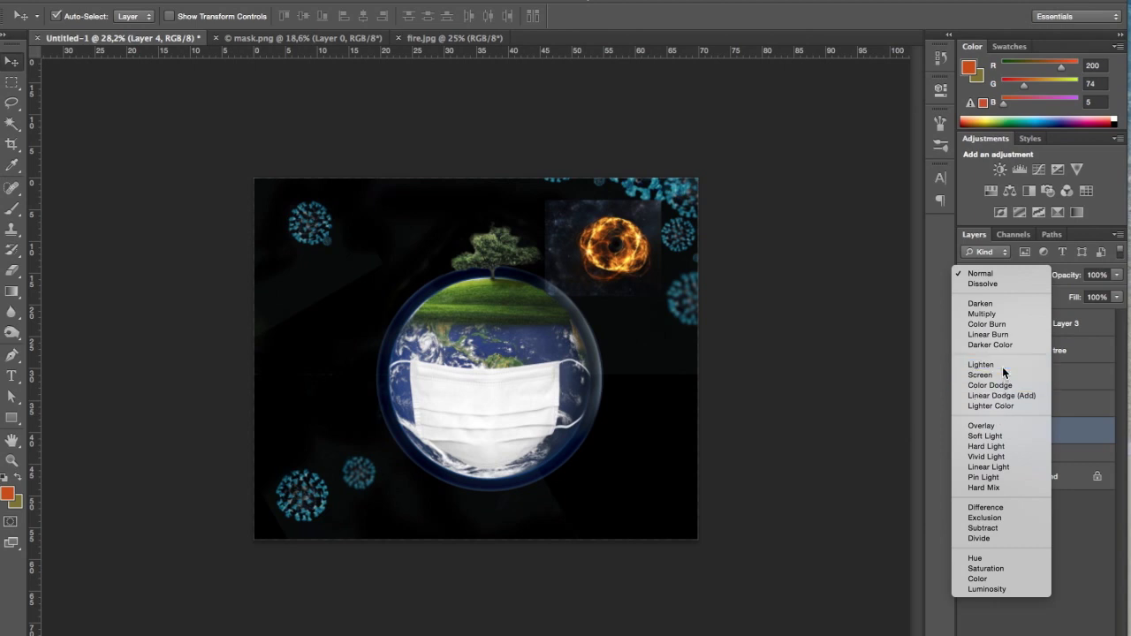
pyautogui.click(998, 364)
pyautogui.click(992, 280)
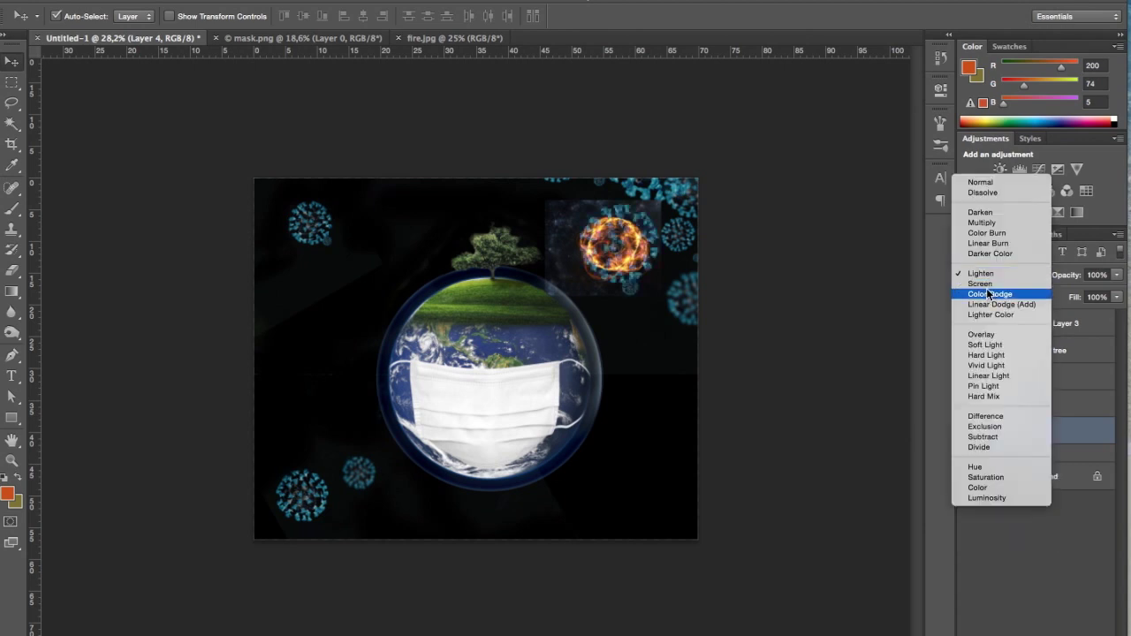
pyautogui.click(992, 286)
# Step: Enlarge the fire ring to about 122% in the top-right
pyautogui.scroll(3, 665, 251)
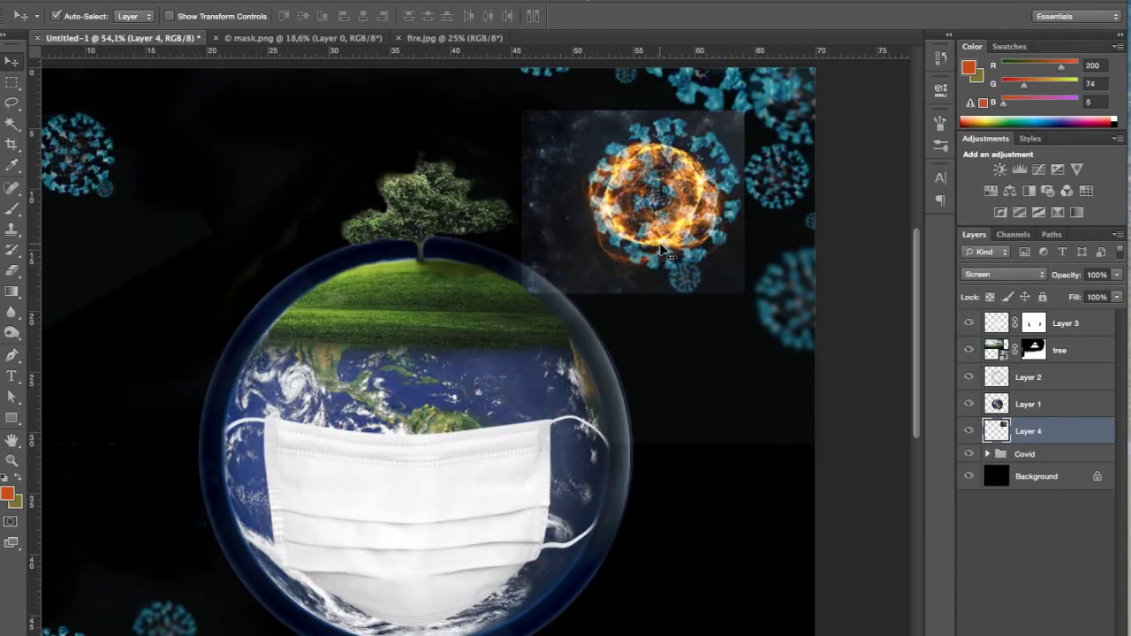
pyautogui.hotkey('ctrl', 't')
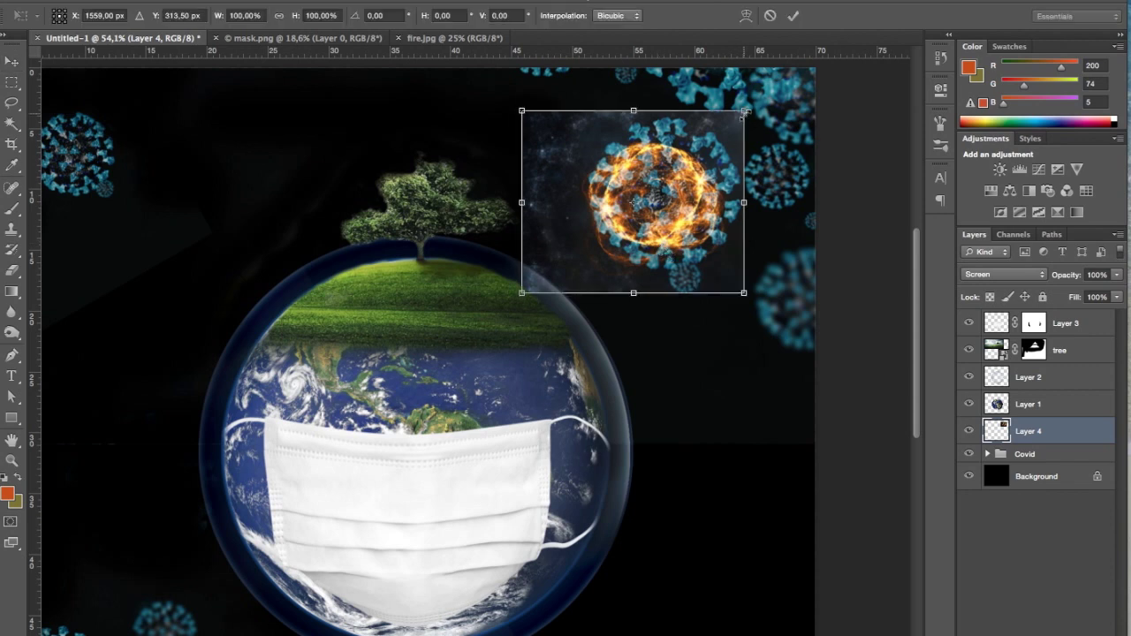
pyautogui.moveTo(745, 112); pyautogui.dragTo(768, 90)
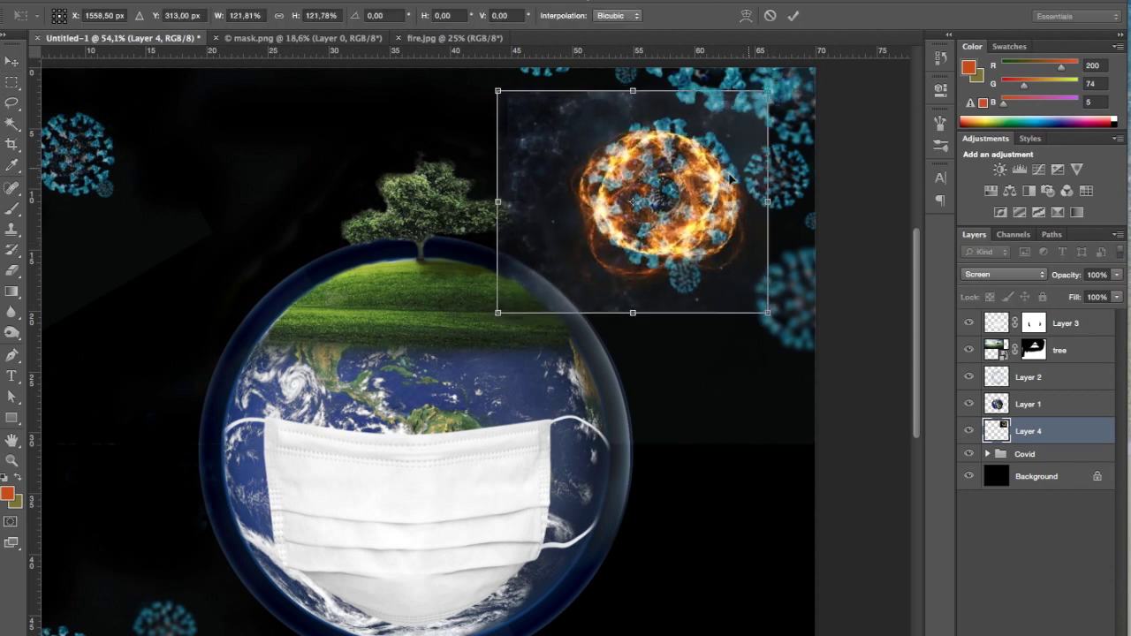
pyautogui.press('Return')
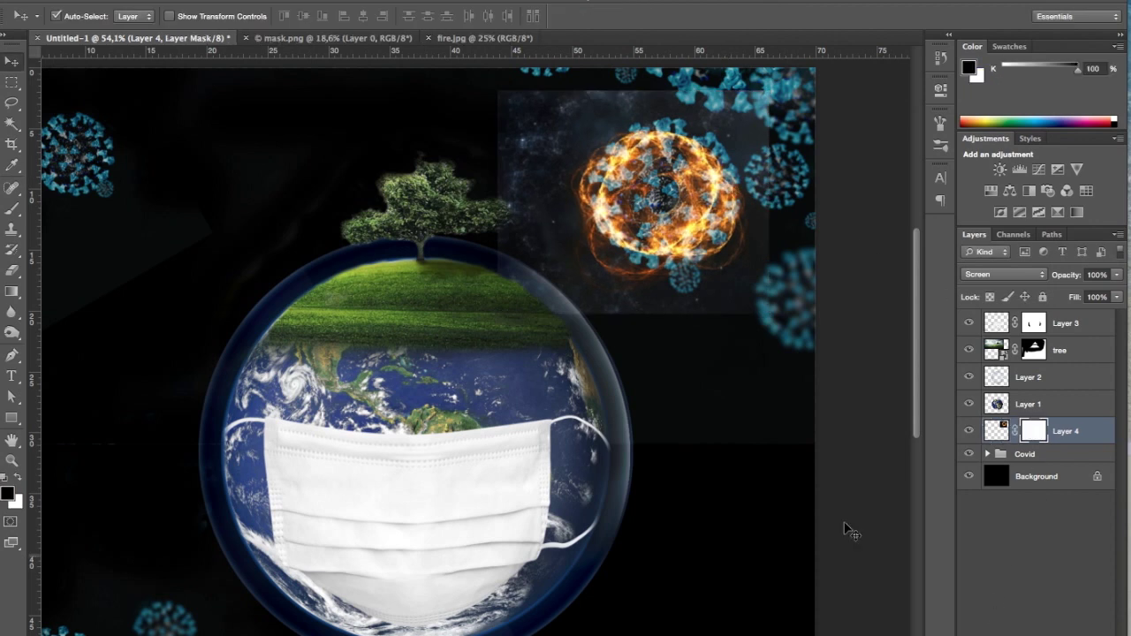
# Step: Paint black on Layer 4's mask to hide the fire image's dark square edges
pyautogui.press('b')
pyautogui.moveTo(540, 222)
pyautogui.mouseDown()
pyautogui.moveTo(514, 226)
pyautogui.moveTo(560, 97)
pyautogui.moveTo(525, 121)
pyautogui.moveTo(575, 116)
pyautogui.moveTo(542, 207)
pyautogui.moveTo(651, 323)
pyautogui.moveTo(583, 297)
pyautogui.moveTo(627, 298)
pyautogui.moveTo(772, 257)
pyautogui.moveTo(778, 222)
pyautogui.moveTo(725, 83)
pyautogui.moveTo(697, 88)
pyautogui.mouseUp()
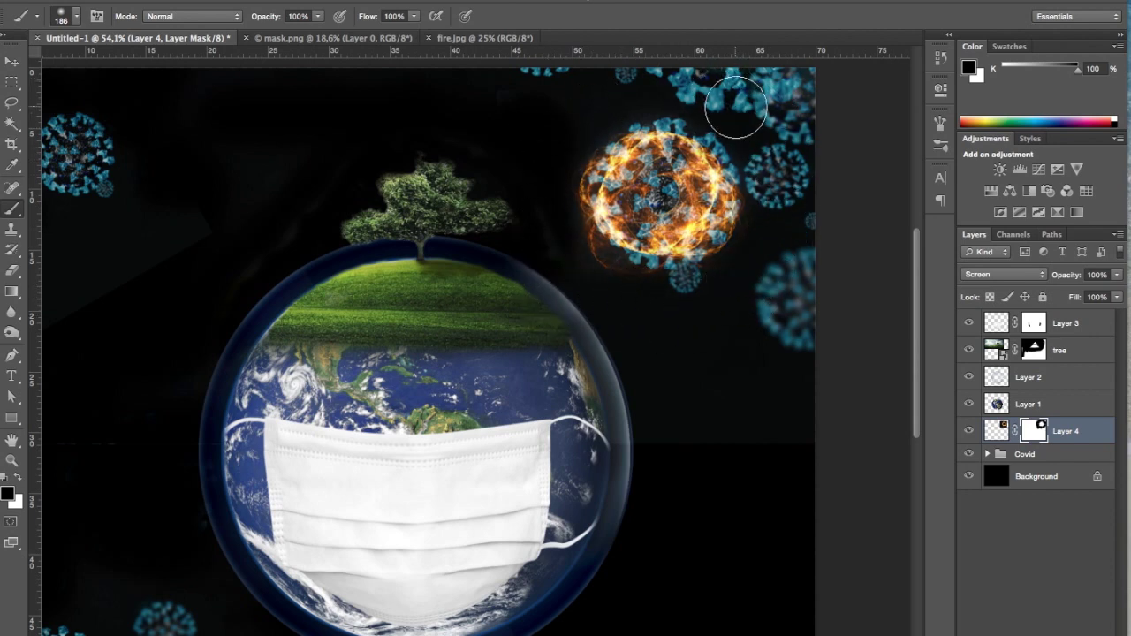
pyautogui.scroll(-3, 538, 222)
# Step: Nudge the fire ball slightly right and down and set its opacity to 67%
pyautogui.press('v')
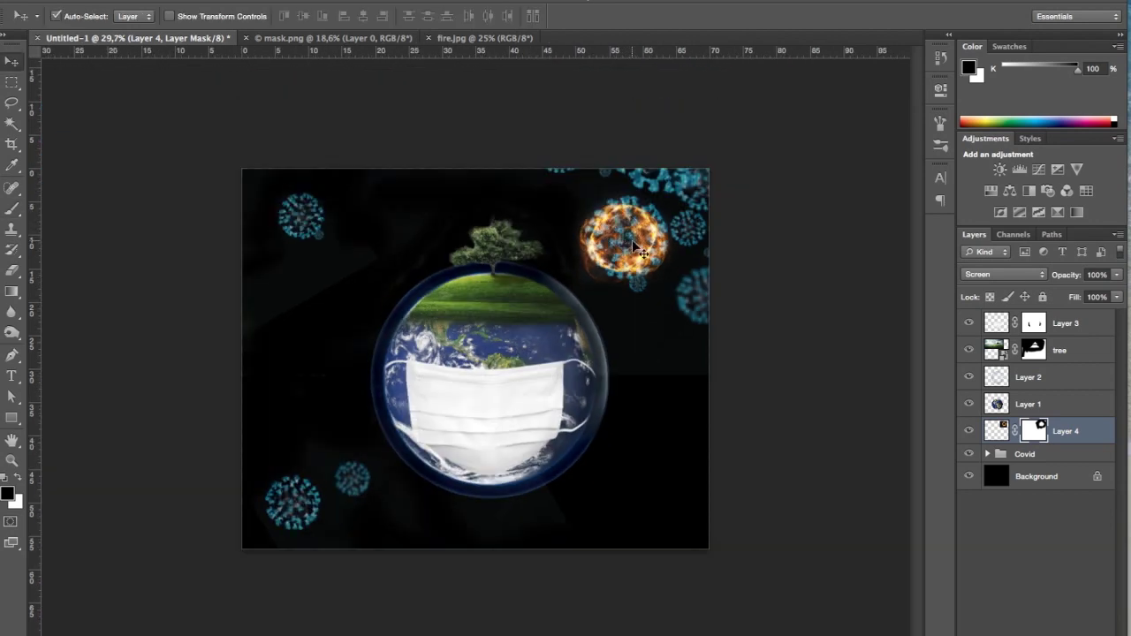
pyautogui.moveTo(632, 240); pyautogui.dragTo(642, 243)
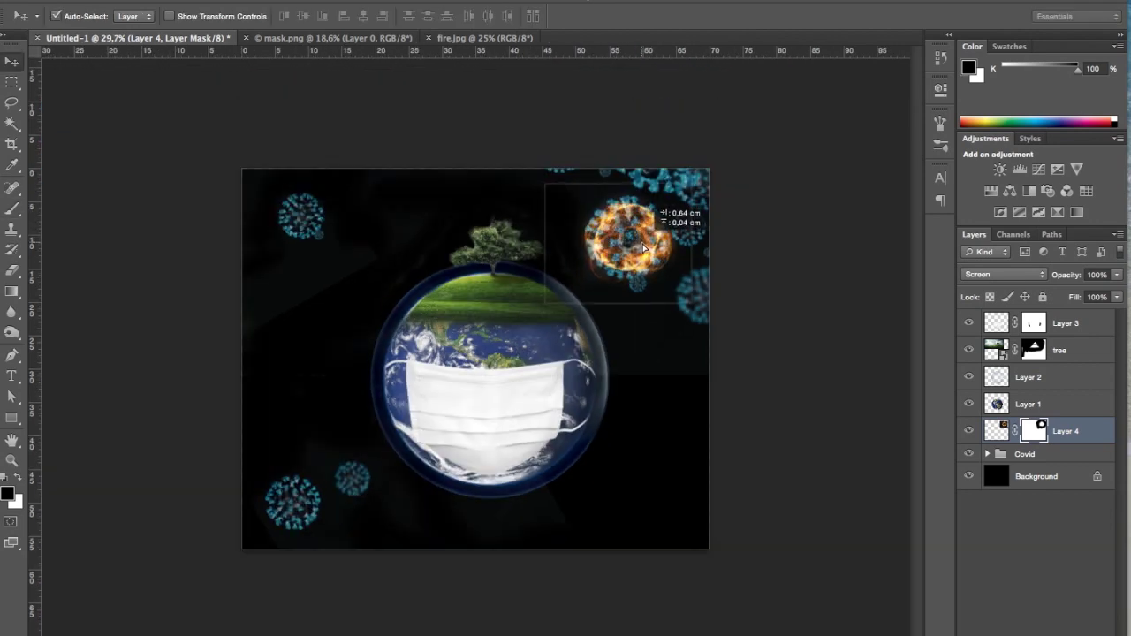
pyautogui.click(1118, 275)
pyautogui.click(1096, 296)
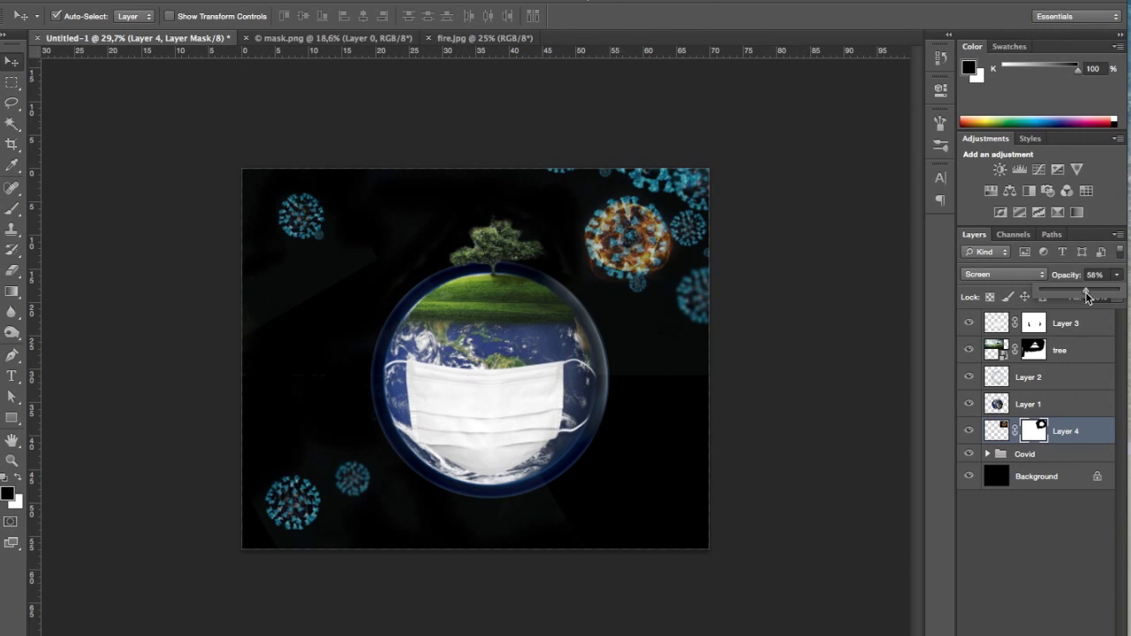
pyautogui.moveTo(1091, 296); pyautogui.dragTo(1093, 297)
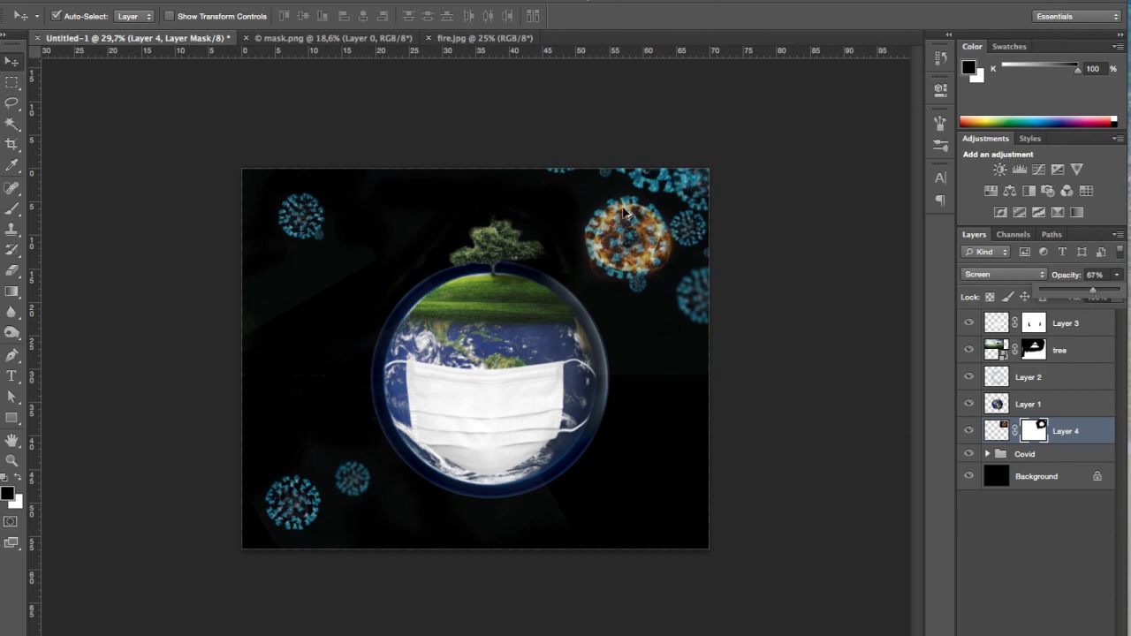
pyautogui.scroll(3, 624, 210)
# Step: Enlarge the fire ball layer to about 105%
pyautogui.hotkey('ctrl', 't')
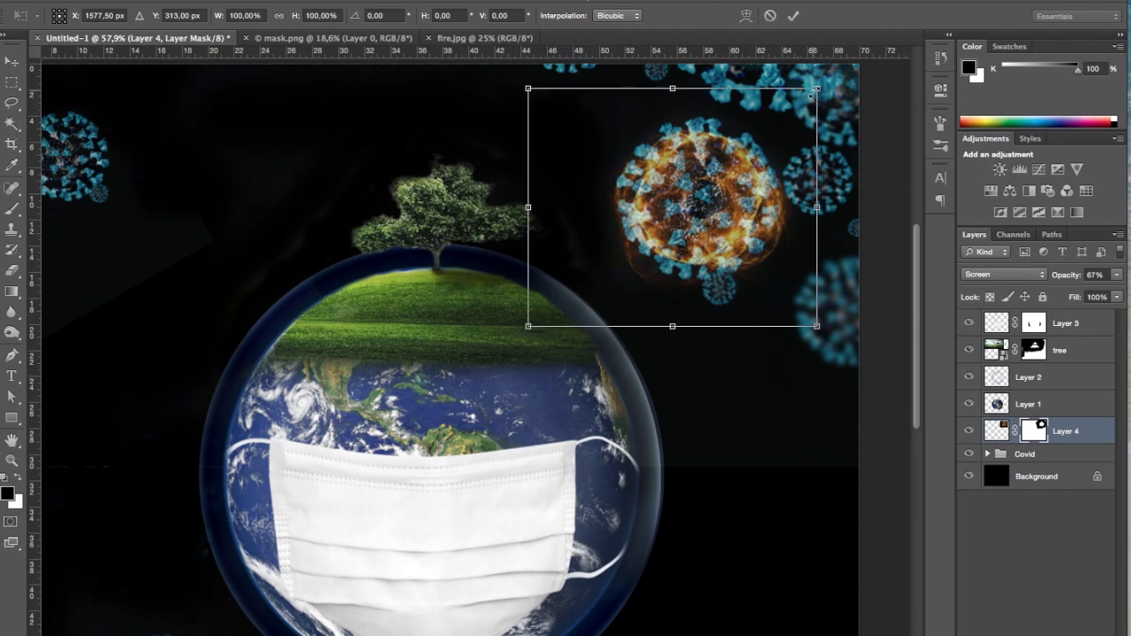
pyautogui.moveTo(822, 85); pyautogui.dragTo(826, 86)
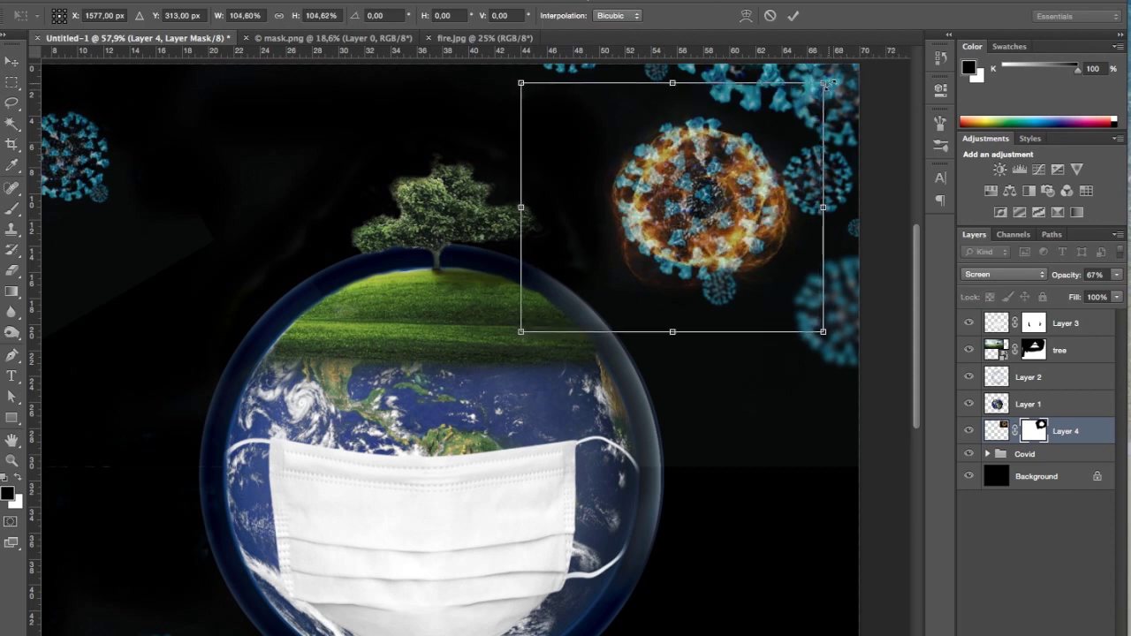
pyautogui.press('Return')
# Step: Duplicate the fire ball, scale the copy to about 35%, and tuck it under the original
pyautogui.moveTo(707, 246); pyautogui.dragTo(723, 455)
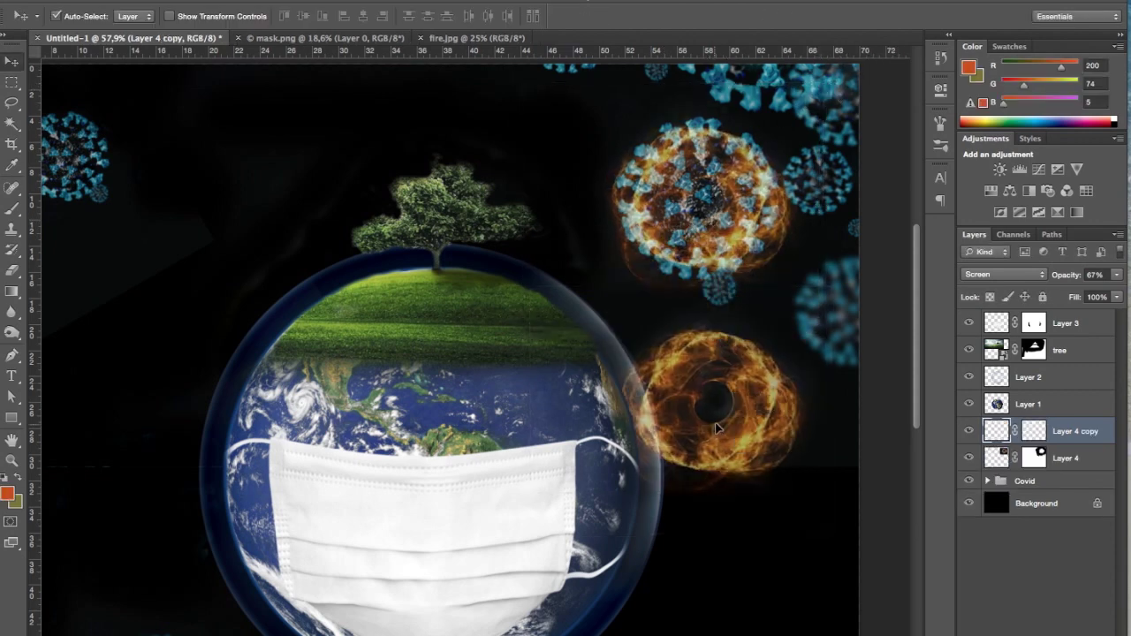
pyautogui.hotkey('ctrl', 't')
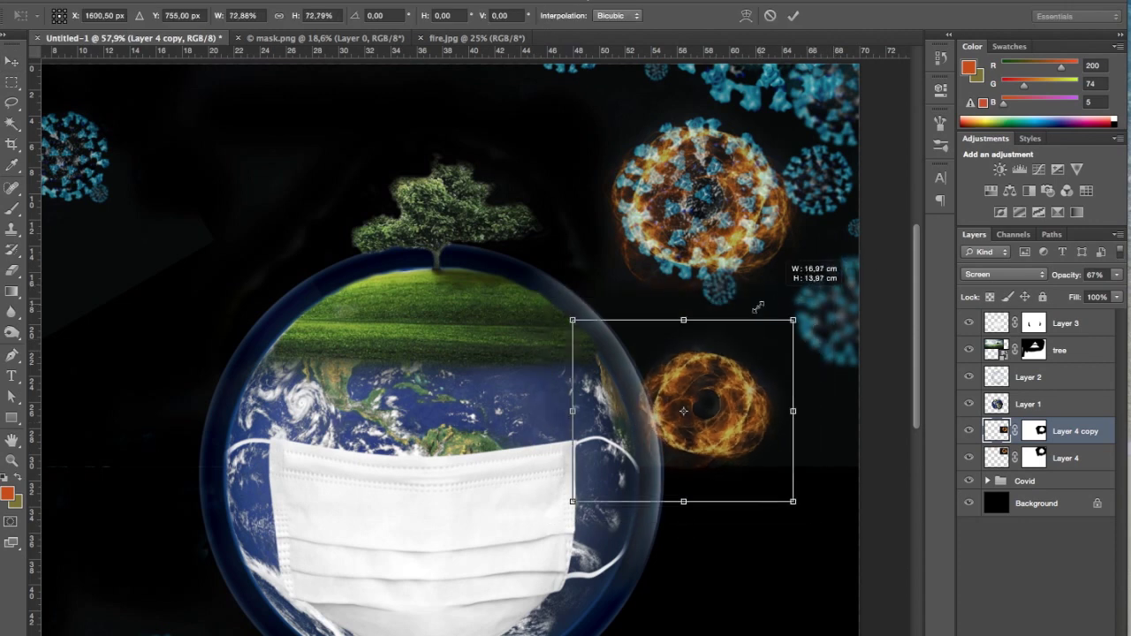
pyautogui.moveTo(836, 285); pyautogui.dragTo(705, 335)
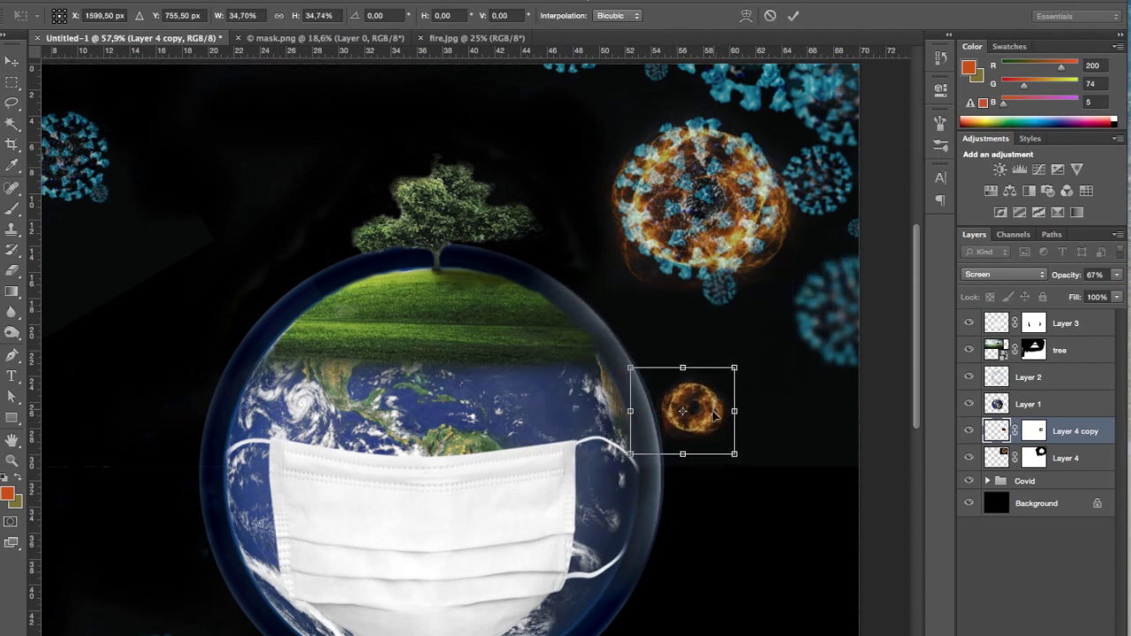
pyautogui.moveTo(714, 416); pyautogui.dragTo(737, 295)
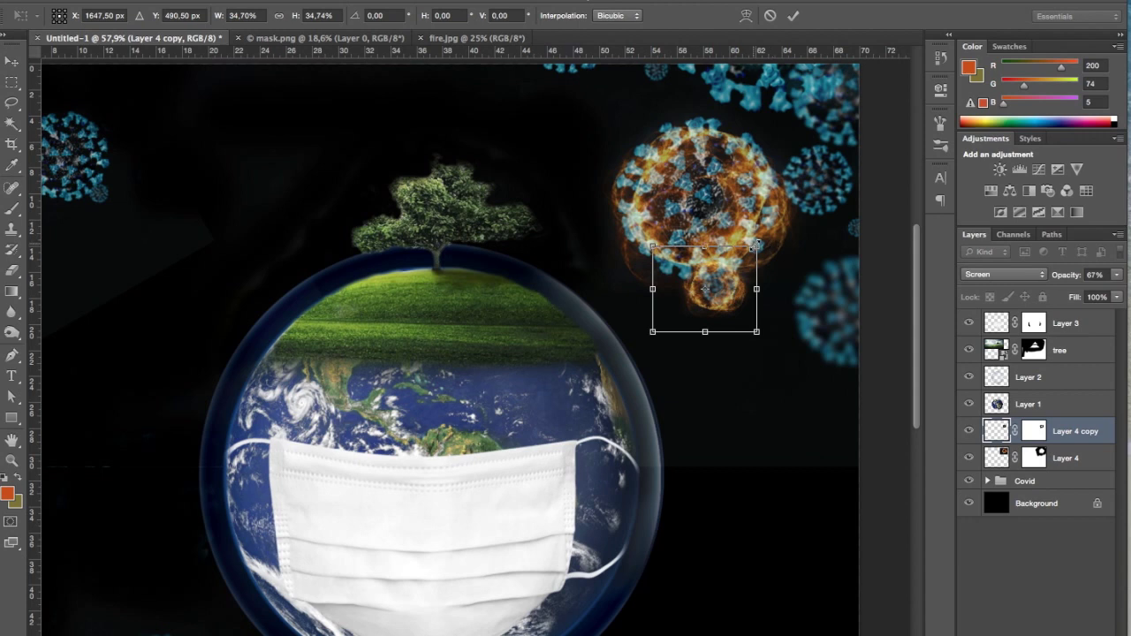
pyautogui.moveTo(756, 245); pyautogui.dragTo(740, 252)
pyautogui.press('Return')
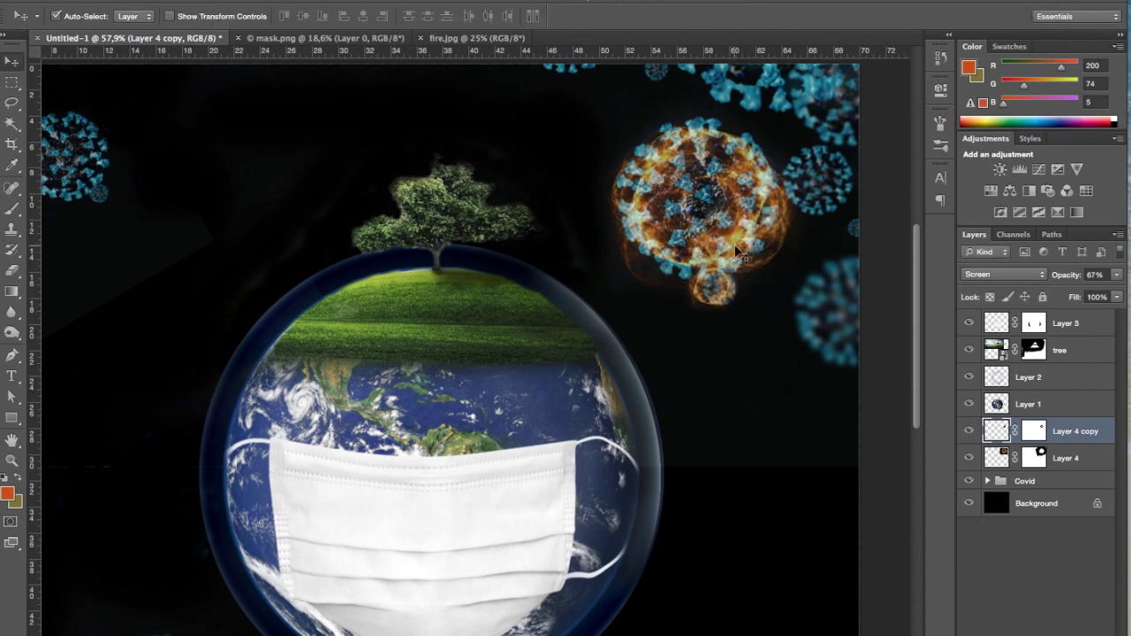
# Step: Duplicate fire viruses to the top-right corner and top-centre, shrinking the top one to about 48%
pyautogui.scroll(-3, 739, 252)
pyautogui.scroll(-2, 548, 274)
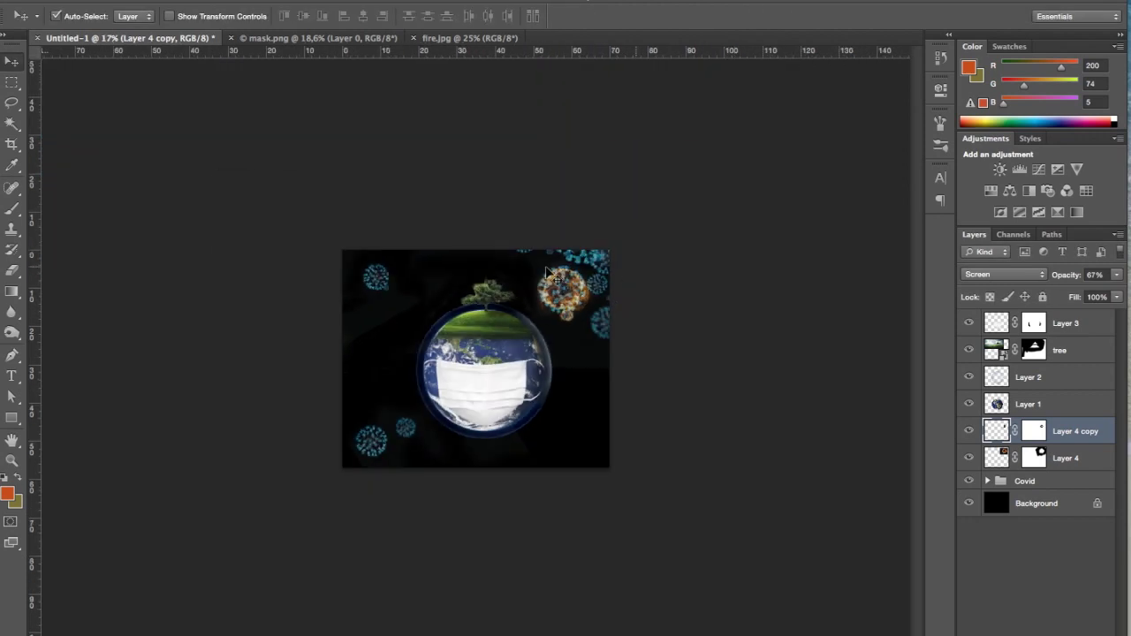
pyautogui.scroll(2, 589, 277)
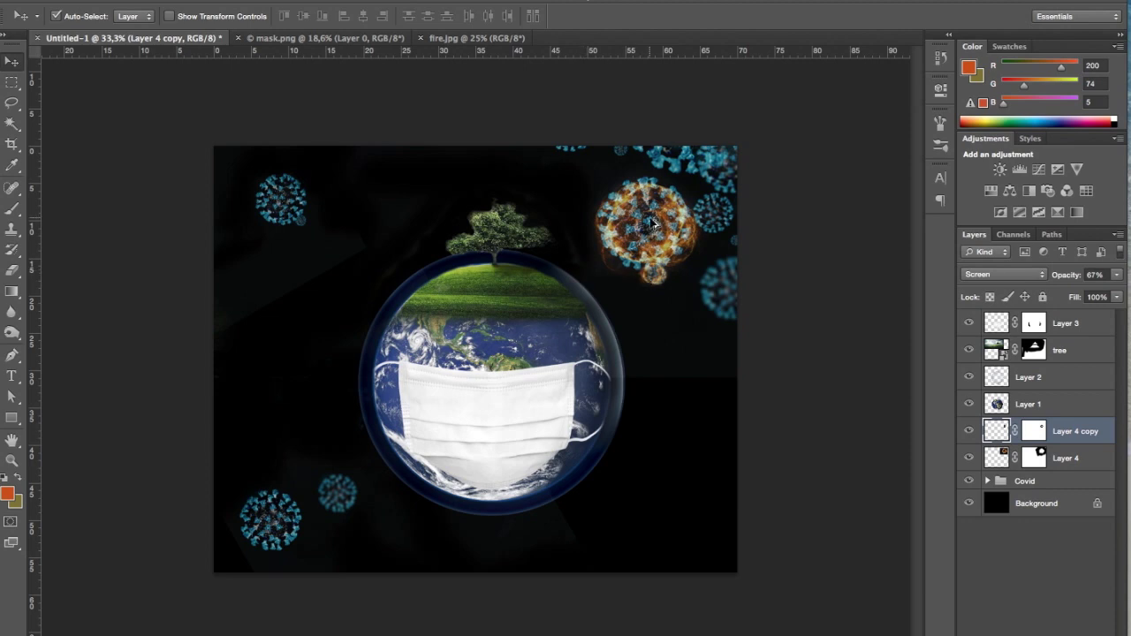
pyautogui.moveTo(640, 250)
pyautogui.mouseDown()
pyautogui.moveTo(733, 177)
pyautogui.moveTo(723, 190)
pyautogui.mouseUp()
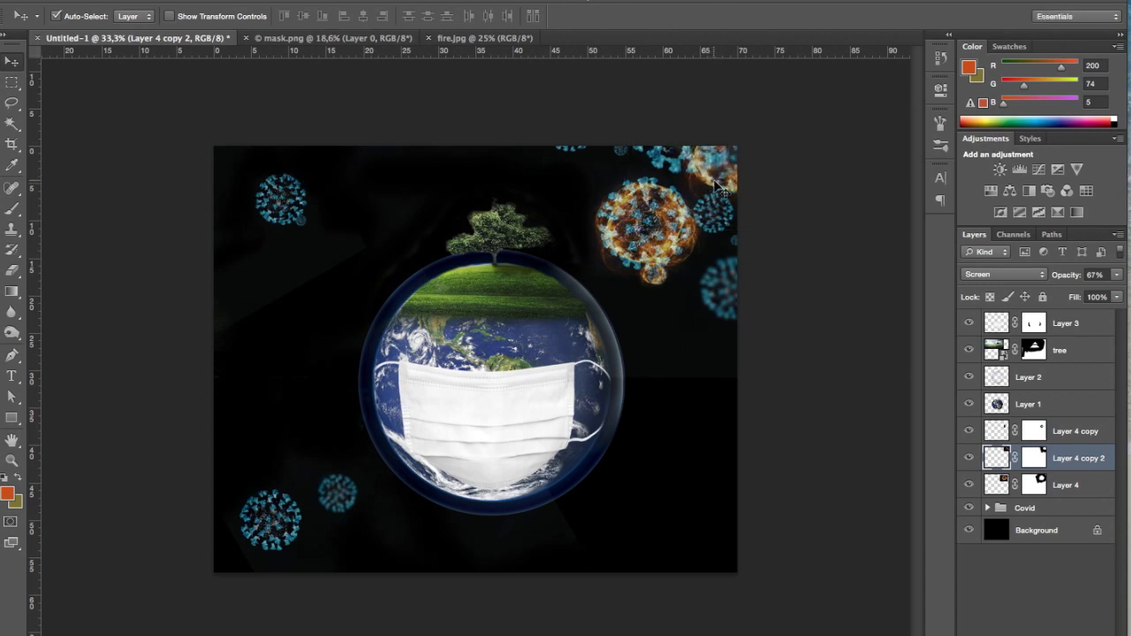
pyautogui.moveTo(718, 168)
pyautogui.mouseDown()
pyautogui.moveTo(728, 300)
pyautogui.moveTo(725, 286)
pyautogui.moveTo(535, 163)
pyautogui.mouseUp()
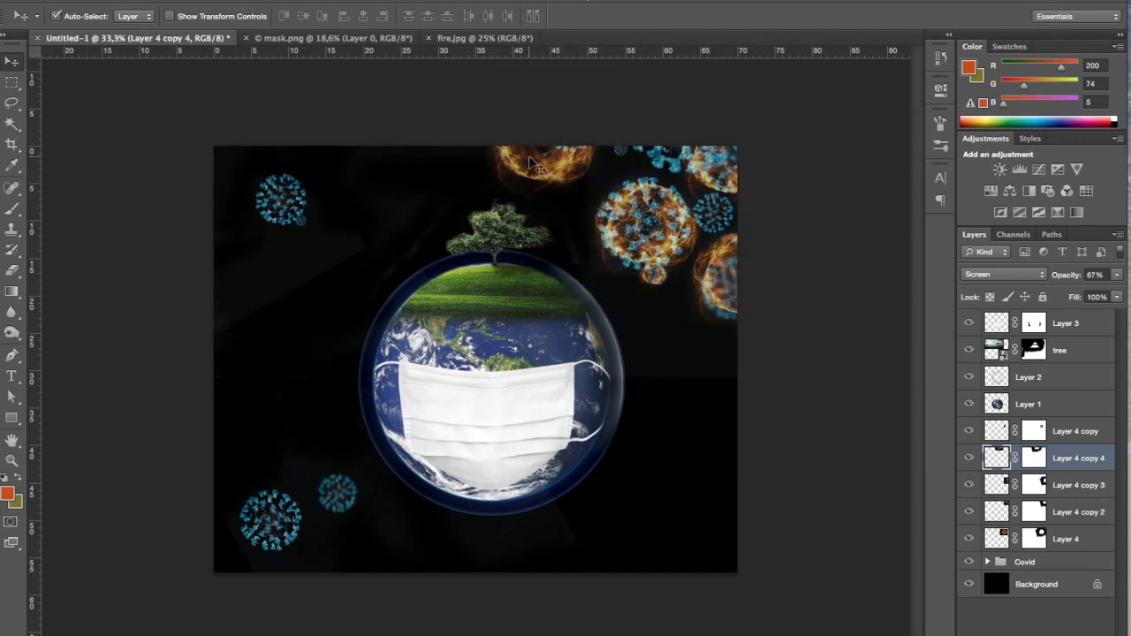
pyautogui.hotkey('ctrl', 't')
pyautogui.moveTo(612, 73)
pyautogui.mouseDown()
pyautogui.moveTo(568, 98)
pyautogui.moveTo(566, 112)
pyautogui.mouseUp()
pyautogui.moveTo(551, 152); pyautogui.dragTo(581, 141)
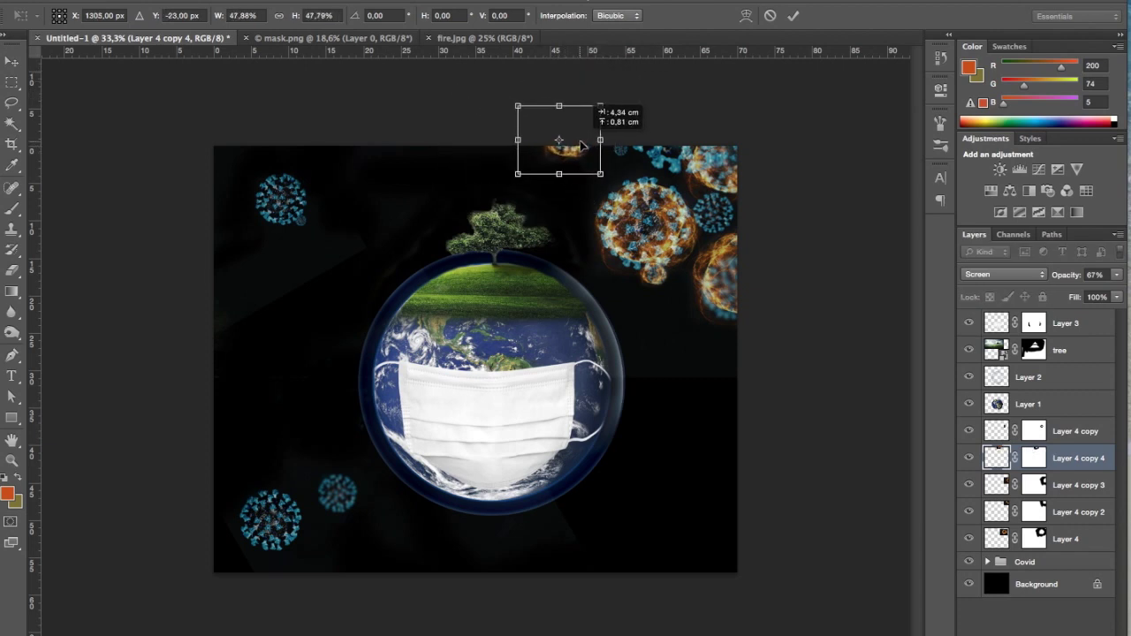
pyautogui.press('Return')
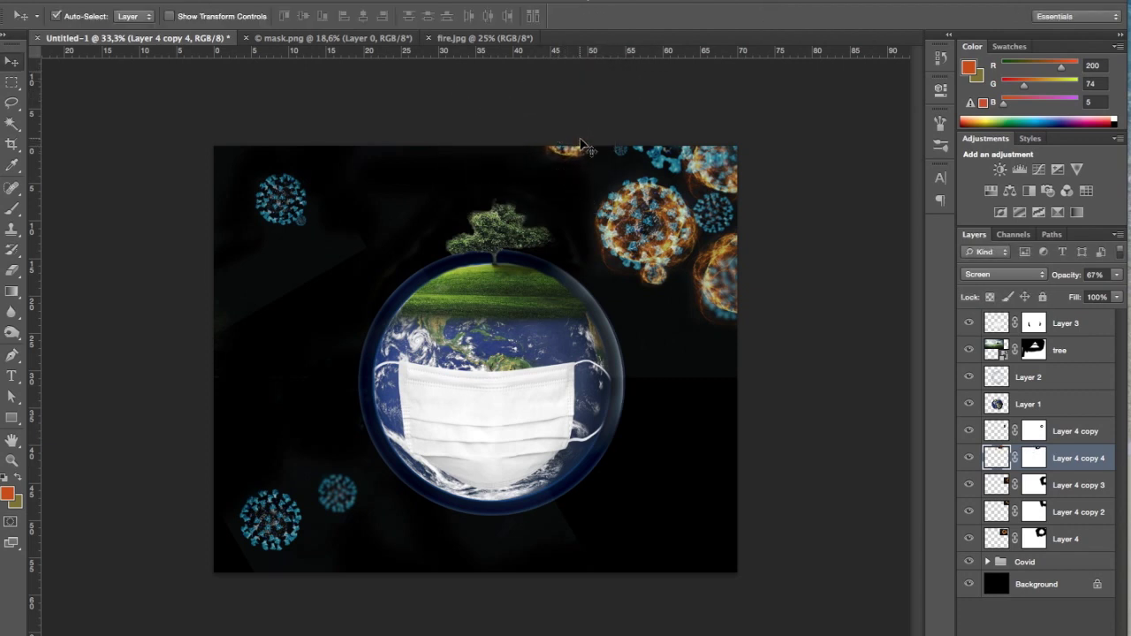
# Step: Duplicate the top virus further right and enlarge it to about 126%
pyautogui.keyDown('alt'); pyautogui.moveTo(573, 155); pyautogui.dragTo(676, 166); pyautogui.keyUp('alt')
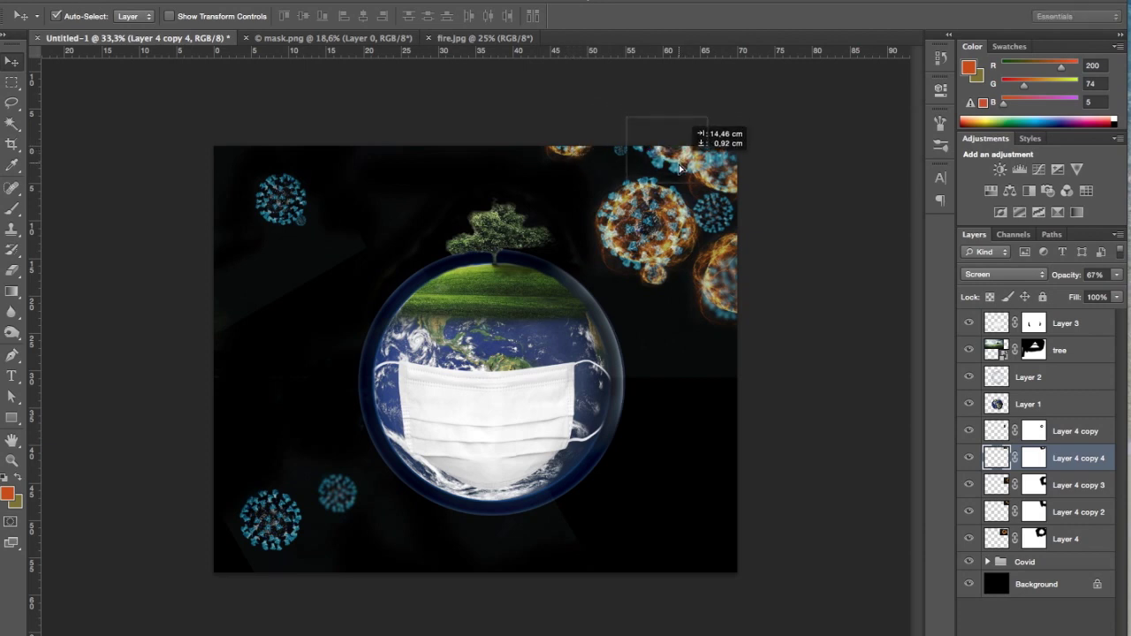
pyautogui.hotkey('ctrl', 't')
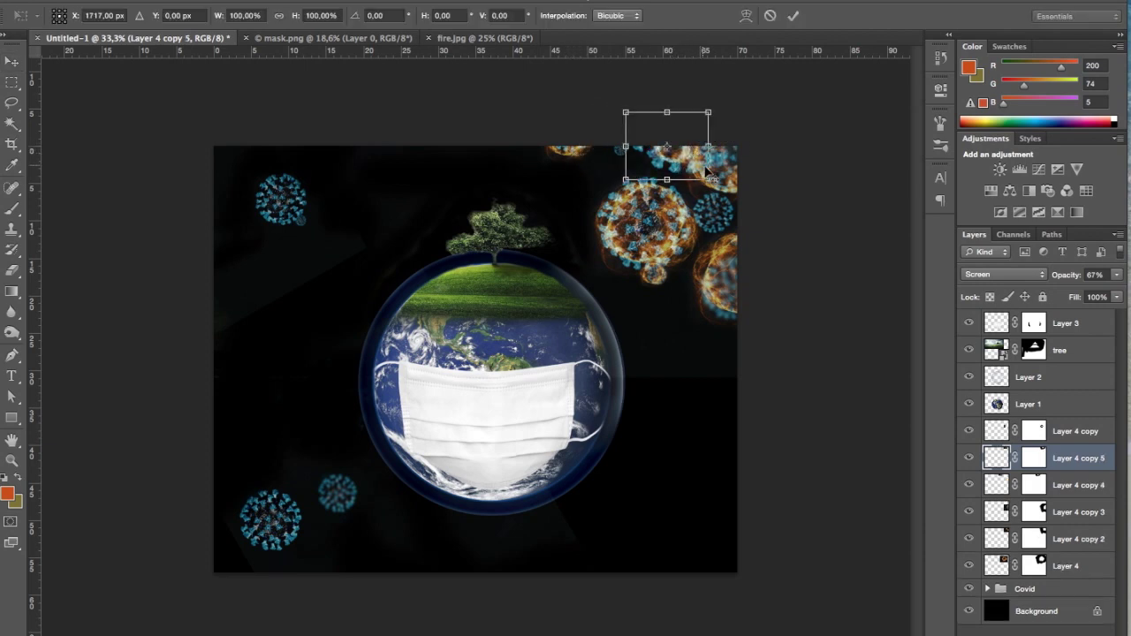
pyautogui.moveTo(709, 180); pyautogui.dragTo(721, 188)
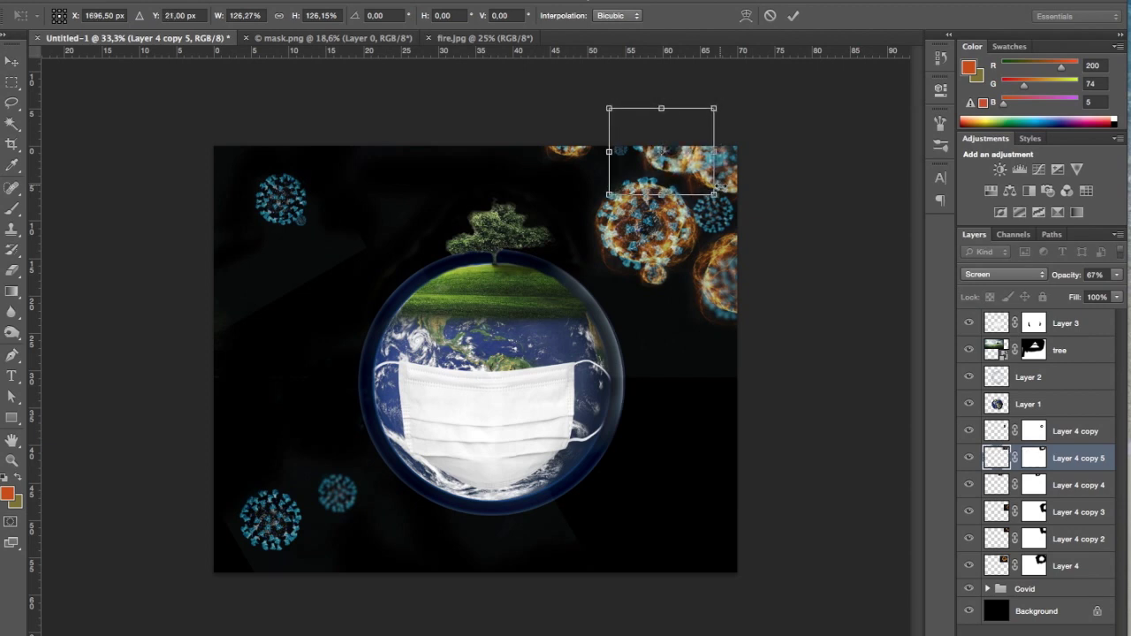
pyautogui.press('Return')
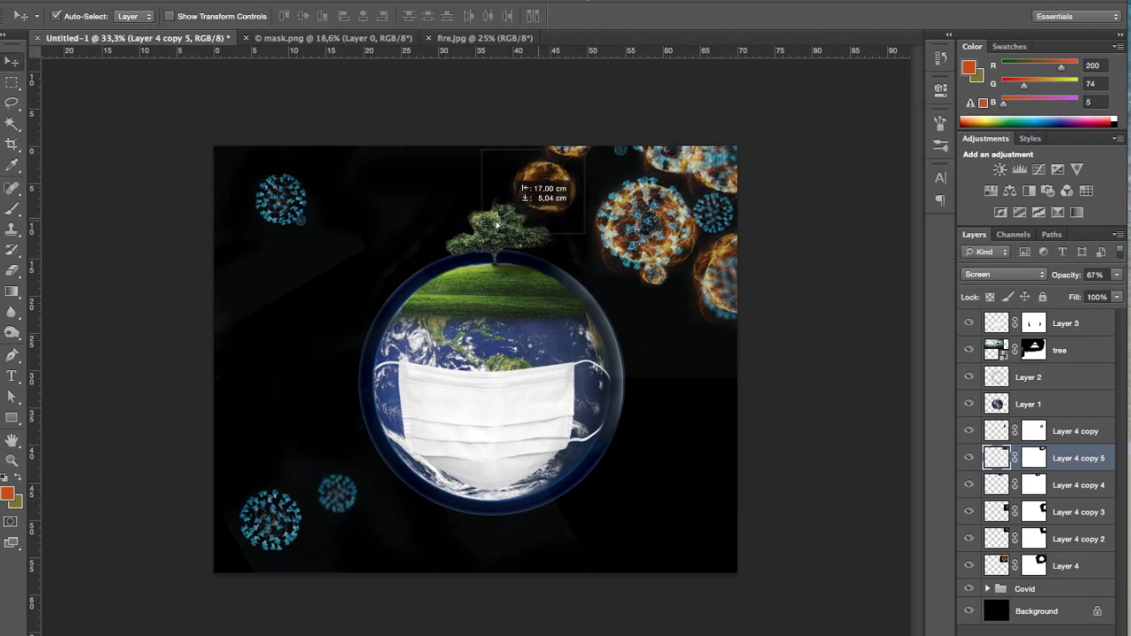
# Step: Add a virus copy above the tree shrunk to about 27%, plus another small copy up-right
pyautogui.moveTo(665, 174); pyautogui.dragTo(468, 174)
pyautogui.hotkey('ctrl', 't')
pyautogui.moveTo(520, 147)
pyautogui.mouseDown()
pyautogui.moveTo(488, 161)
pyautogui.moveTo(625, 145)
pyautogui.mouseUp()
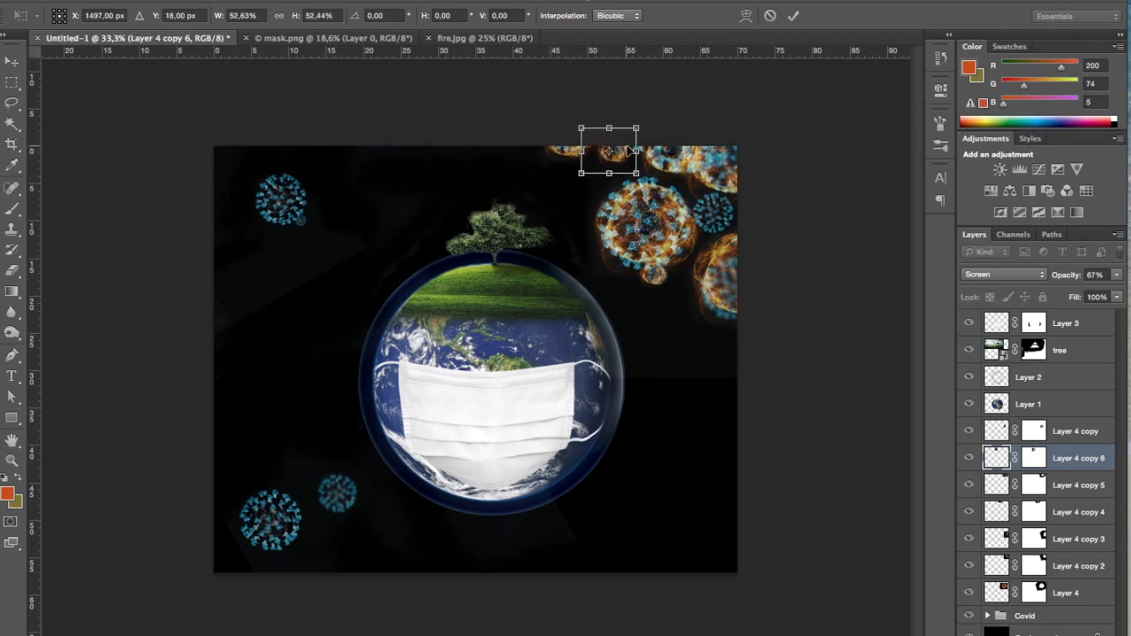
pyautogui.scroll(3, 625, 146)
pyautogui.scroll(2, 626, 146)
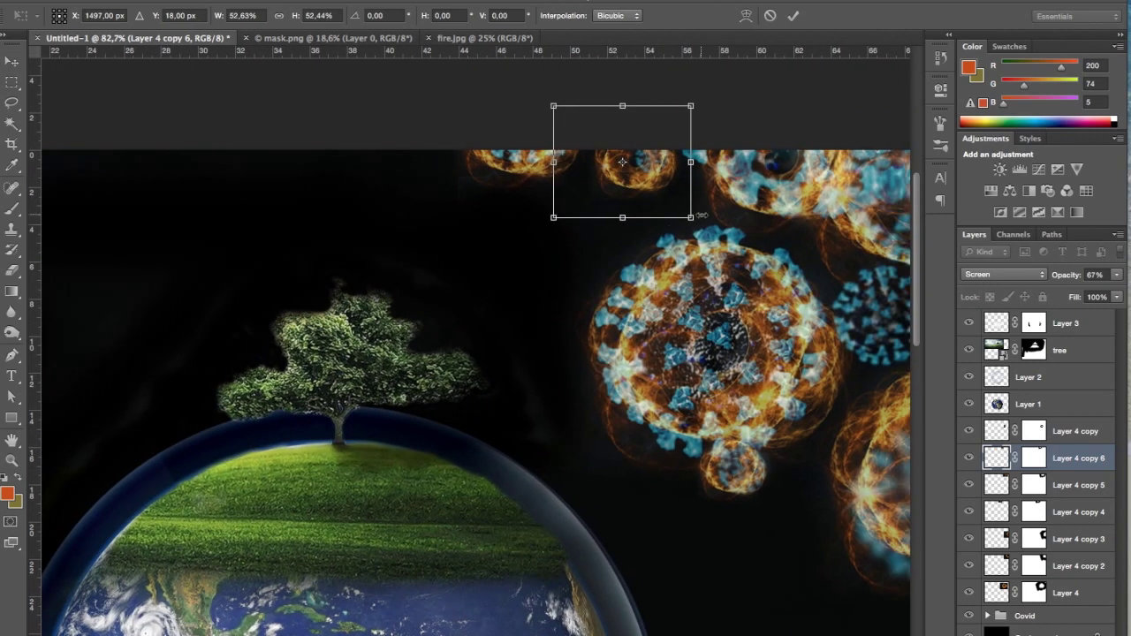
pyautogui.moveTo(691, 217)
pyautogui.mouseDown()
pyautogui.moveTo(659, 193)
pyautogui.moveTo(669, 174)
pyautogui.mouseUp()
pyautogui.press('Return')
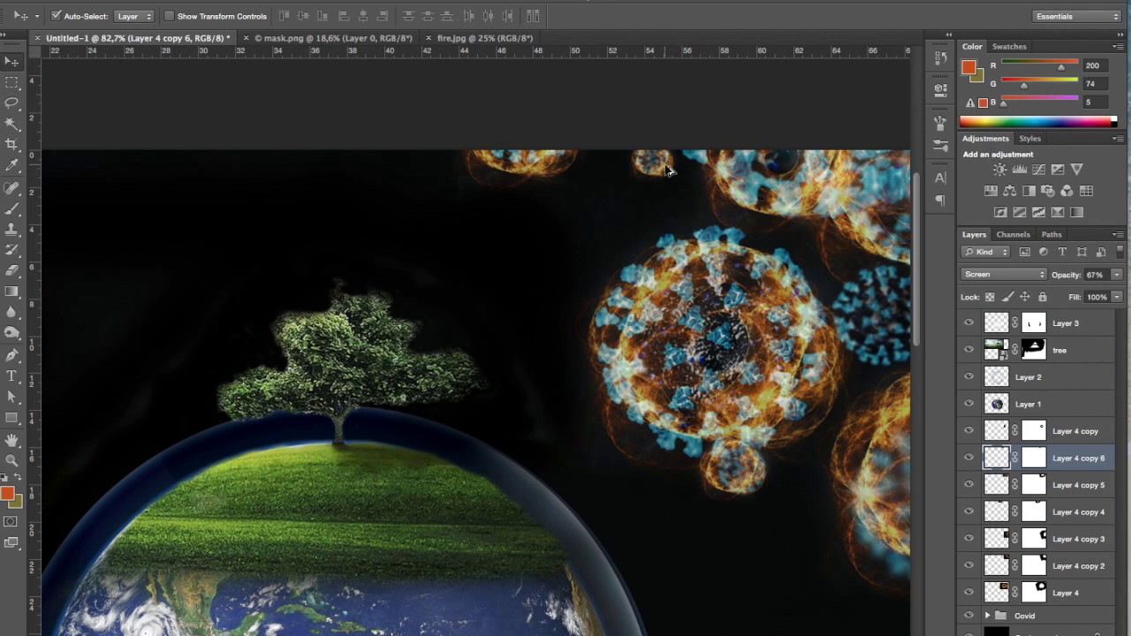
pyautogui.moveTo(669, 170); pyautogui.dragTo(708, 155)
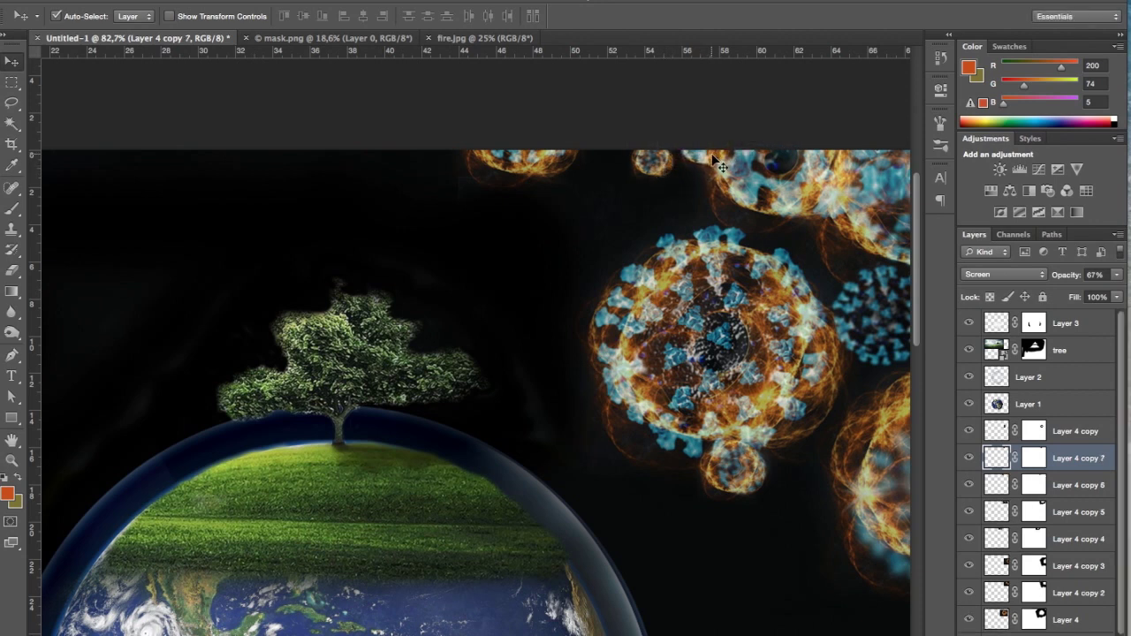
pyautogui.scroll(-5, 714, 159)
pyautogui.scroll(3, 715, 193)
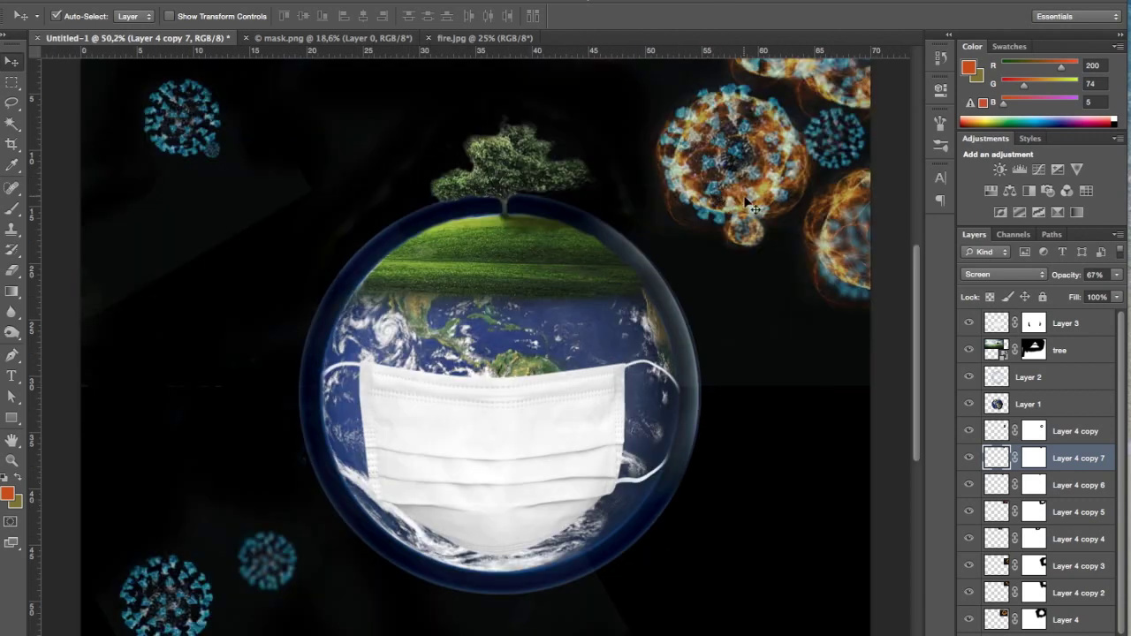
# Step: Add a fire virus copy shrunk to about 43% into the upper-right cluster
pyautogui.scroll(-2, 751, 205)
pyautogui.moveTo(703, 206); pyautogui.dragTo(715, 378)
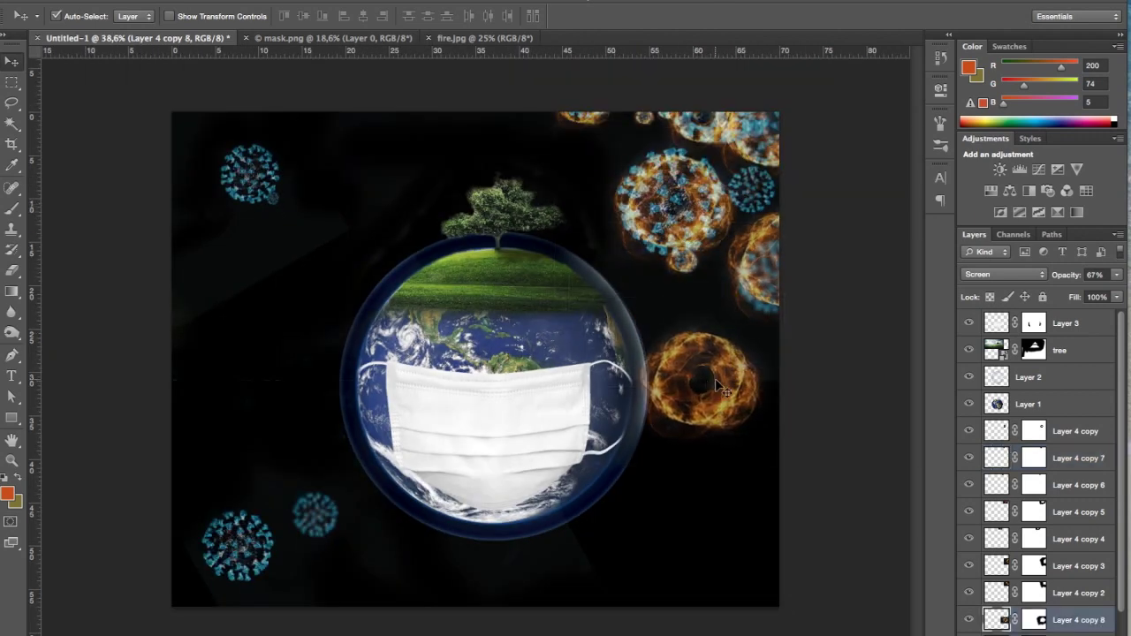
pyautogui.hotkey('ctrl', 't')
pyautogui.moveTo(782, 305); pyautogui.dragTo(717, 344)
pyautogui.moveTo(704, 384); pyautogui.dragTo(769, 191)
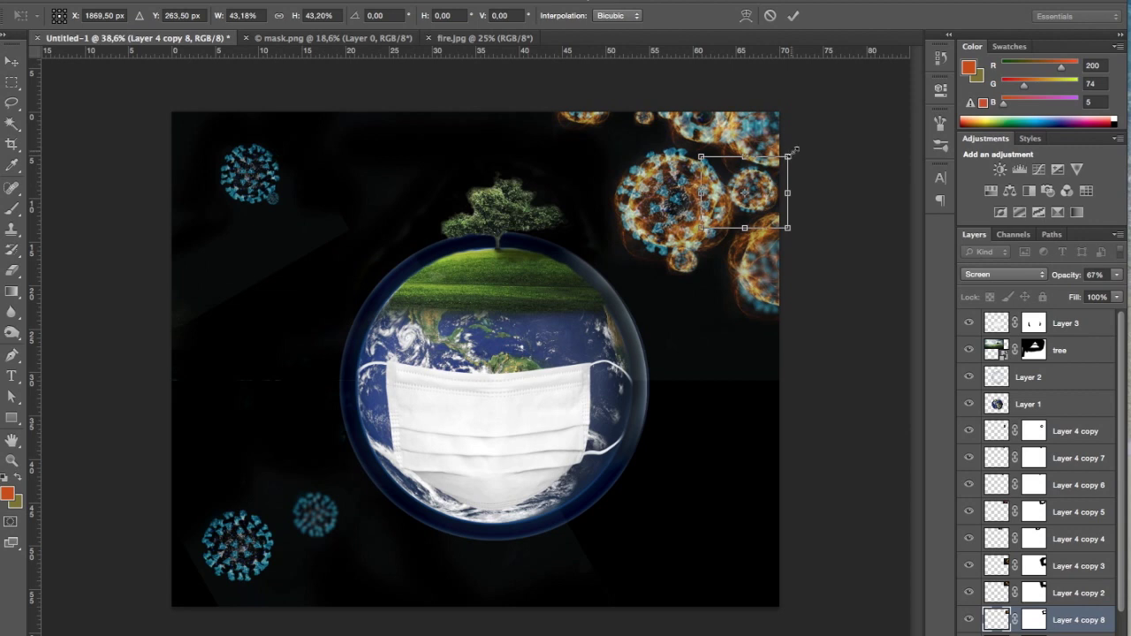
pyautogui.moveTo(795, 152); pyautogui.dragTo(800, 159)
pyautogui.press('Return')
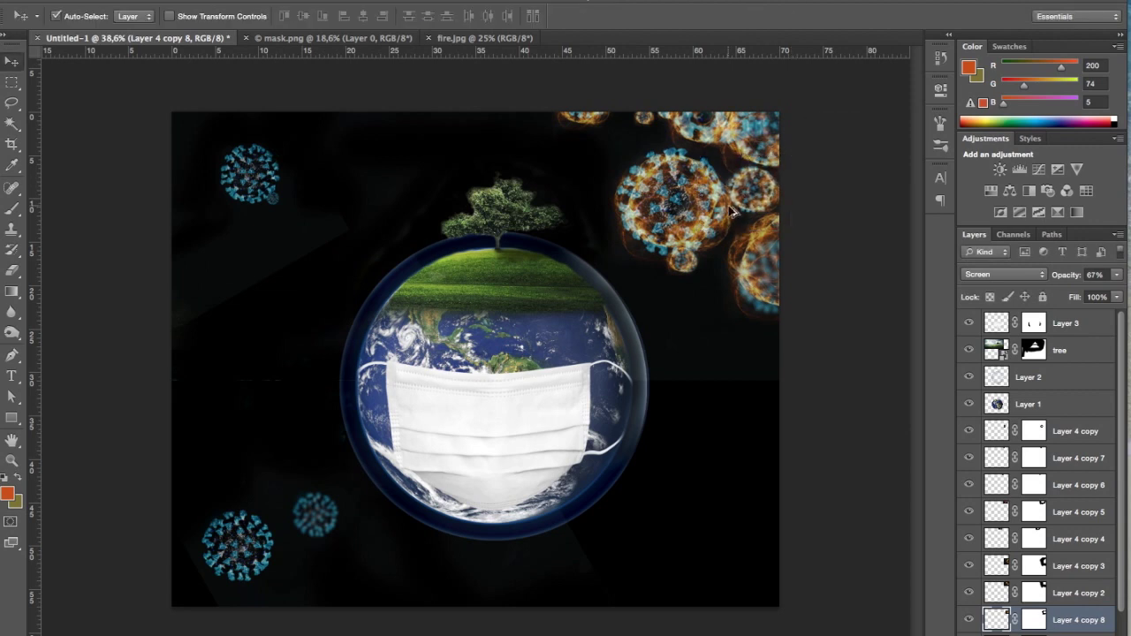
pyautogui.scroll(-5, 732, 212)
pyautogui.scroll(2, 499, 303)
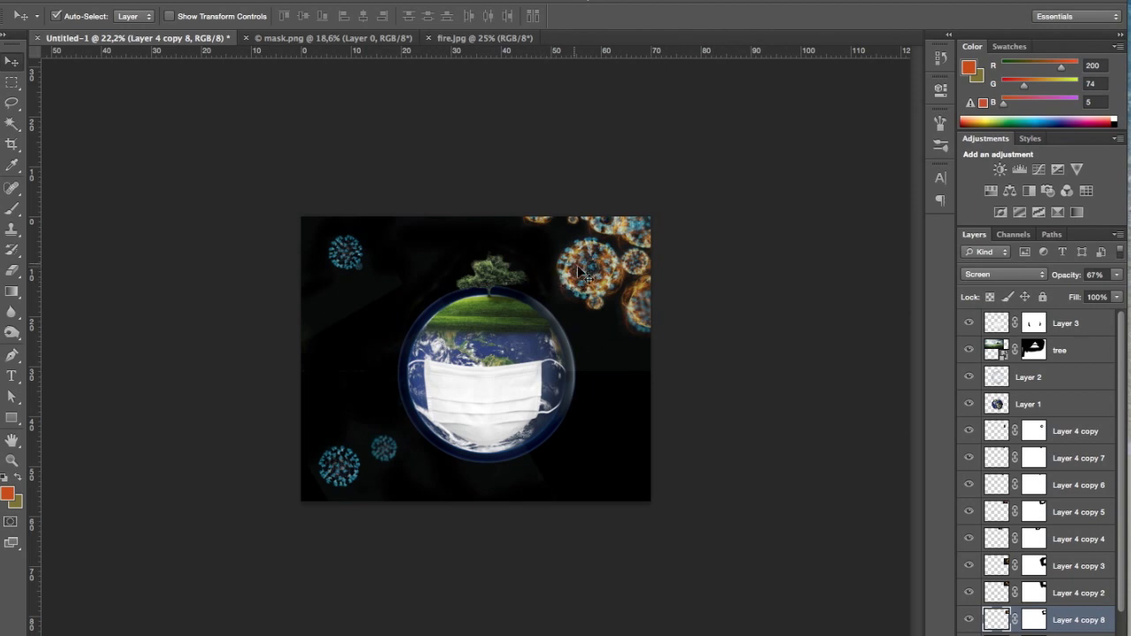
# Step: Place a shrunken fire virus copy over the bottom-left blue virus
pyautogui.moveTo(599, 279); pyautogui.dragTo(346, 478)
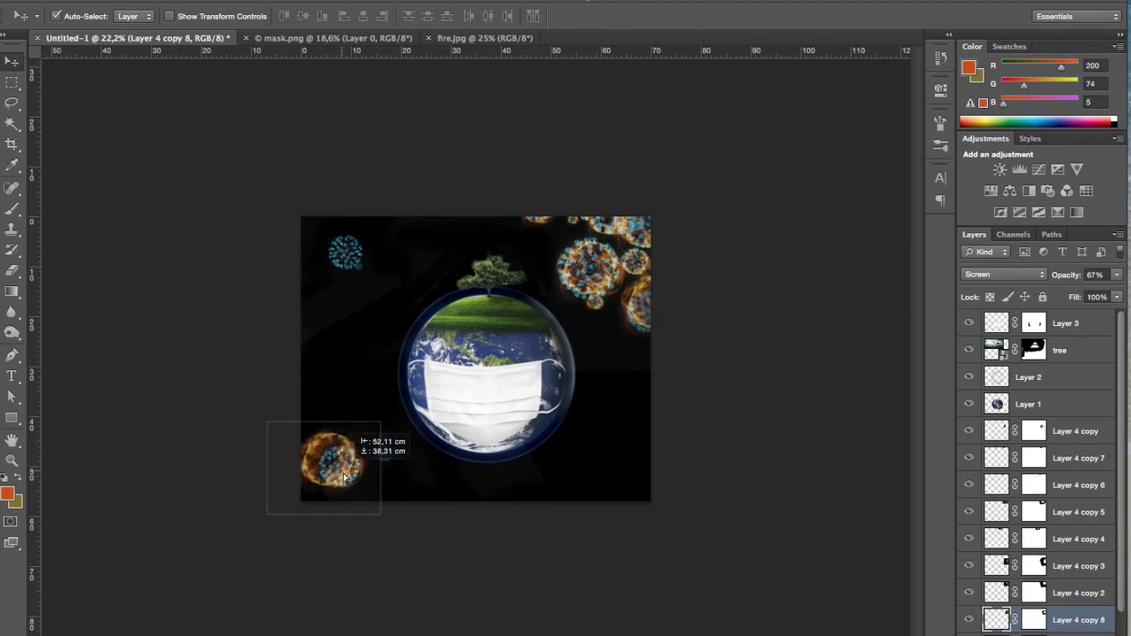
pyautogui.hotkey('ctrl', 't')
pyautogui.scroll(2, 350, 478)
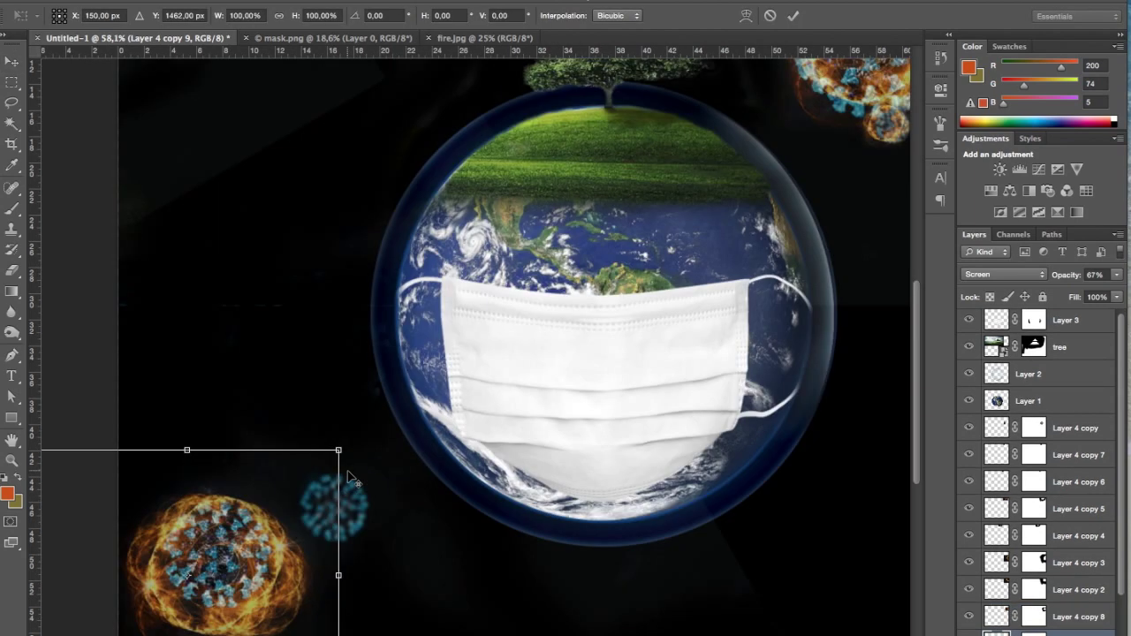
pyautogui.scroll(3, 350, 477)
pyautogui.scroll(2, 362, 473)
pyautogui.scroll(-4, 373, 468)
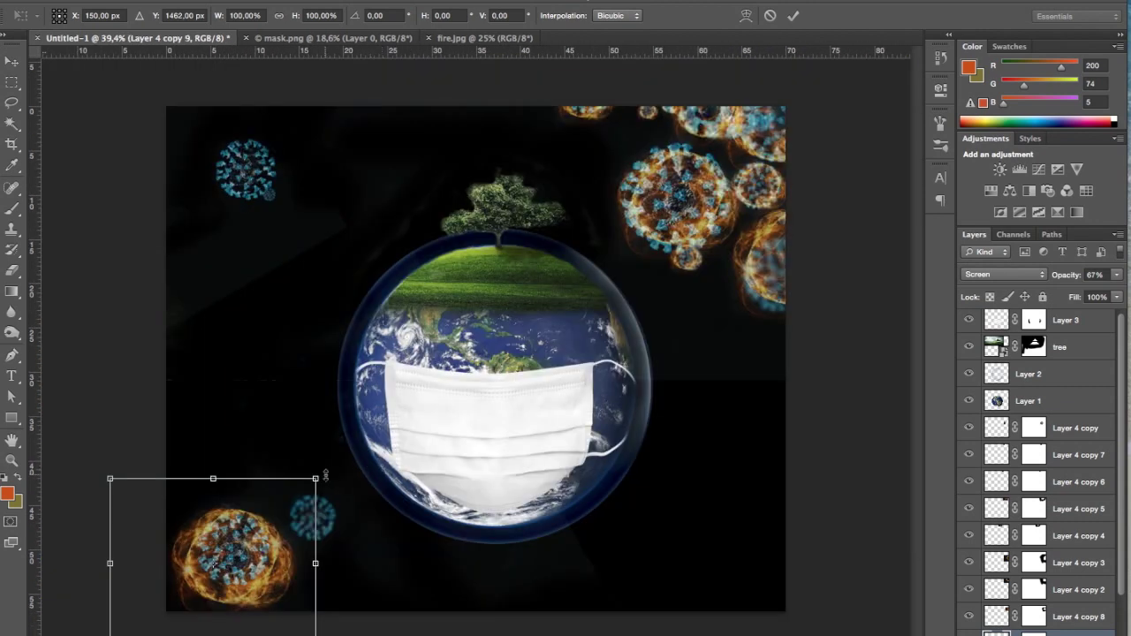
pyautogui.moveTo(326, 475); pyautogui.dragTo(292, 495)
pyautogui.moveTo(259, 544); pyautogui.dragTo(265, 533)
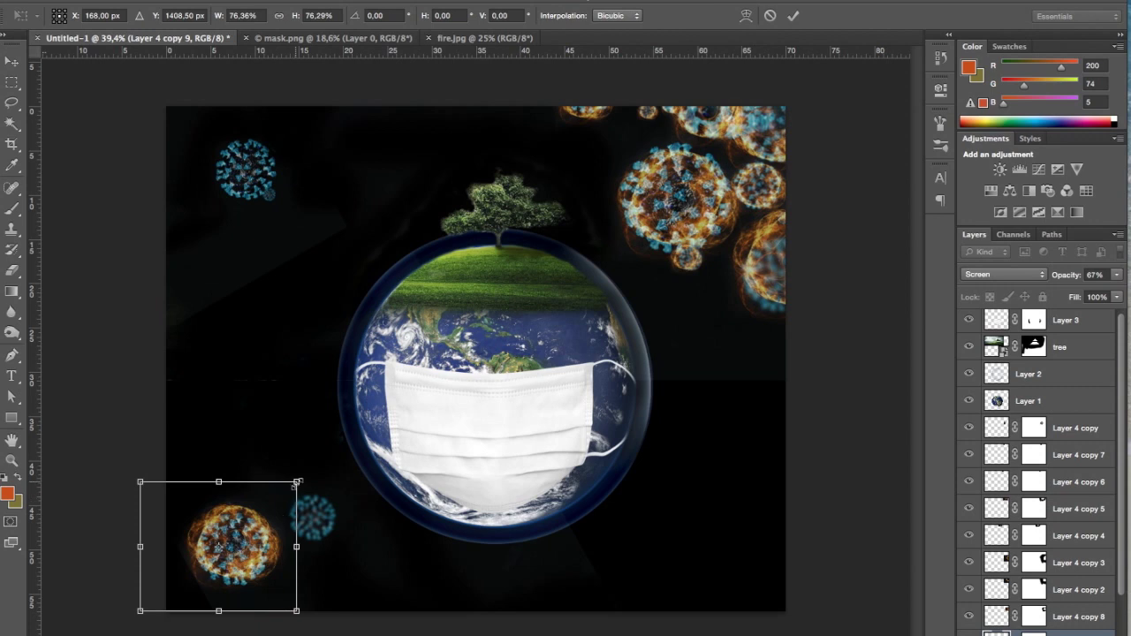
pyautogui.moveTo(298, 482); pyautogui.dragTo(290, 492)
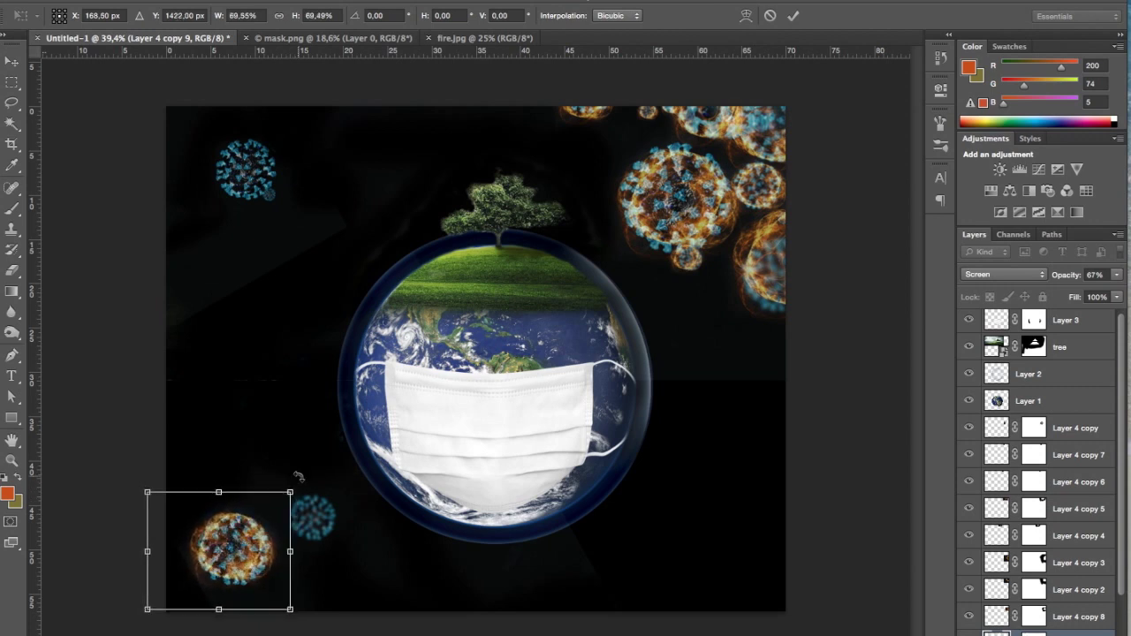
pyautogui.press('Return')
# Step: Add a second bottom-left copy toward the sphere, scaled to about 70%
pyautogui.keyDown('alt'); pyautogui.moveTo(237, 554); pyautogui.dragTo(319, 524); pyautogui.keyUp('alt')
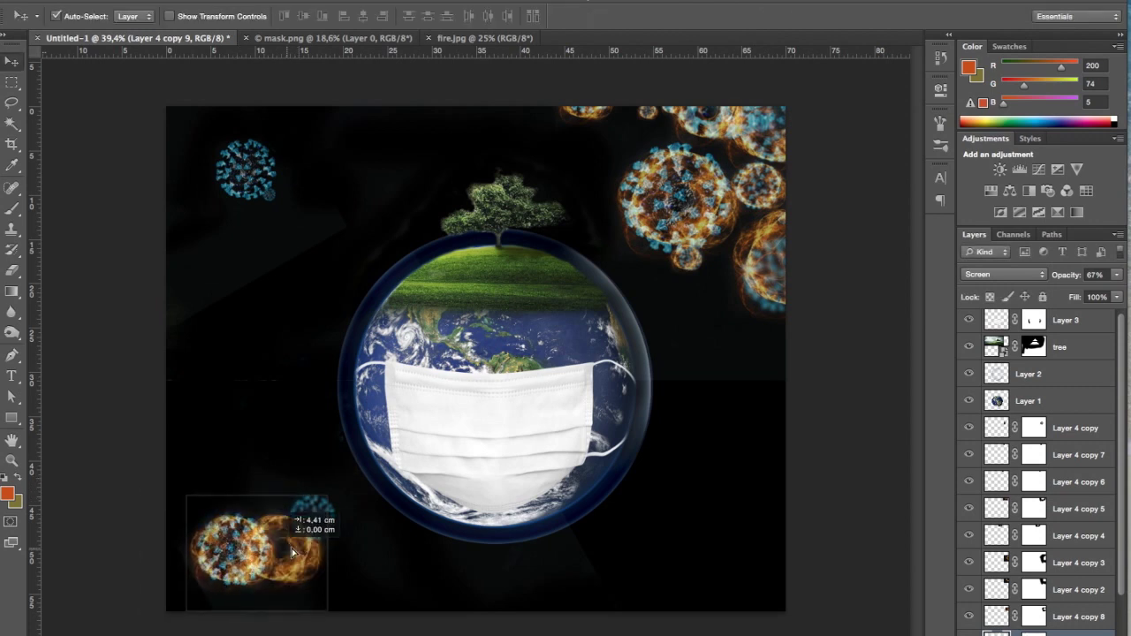
pyautogui.hotkey('ctrl', 't')
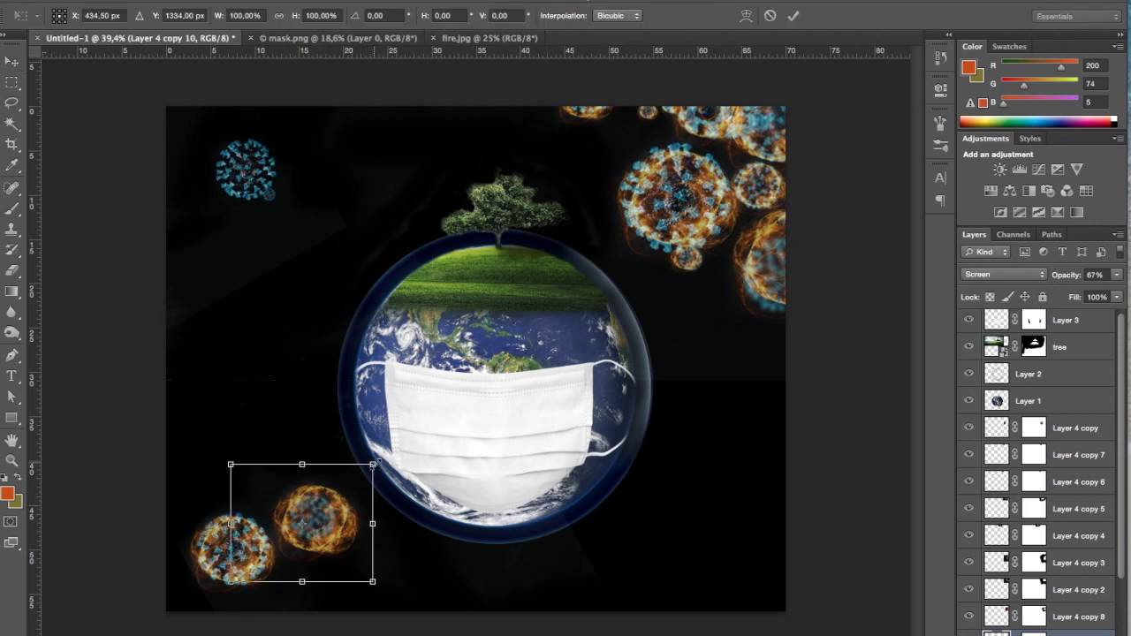
pyautogui.moveTo(373, 463); pyautogui.dragTo(351, 481)
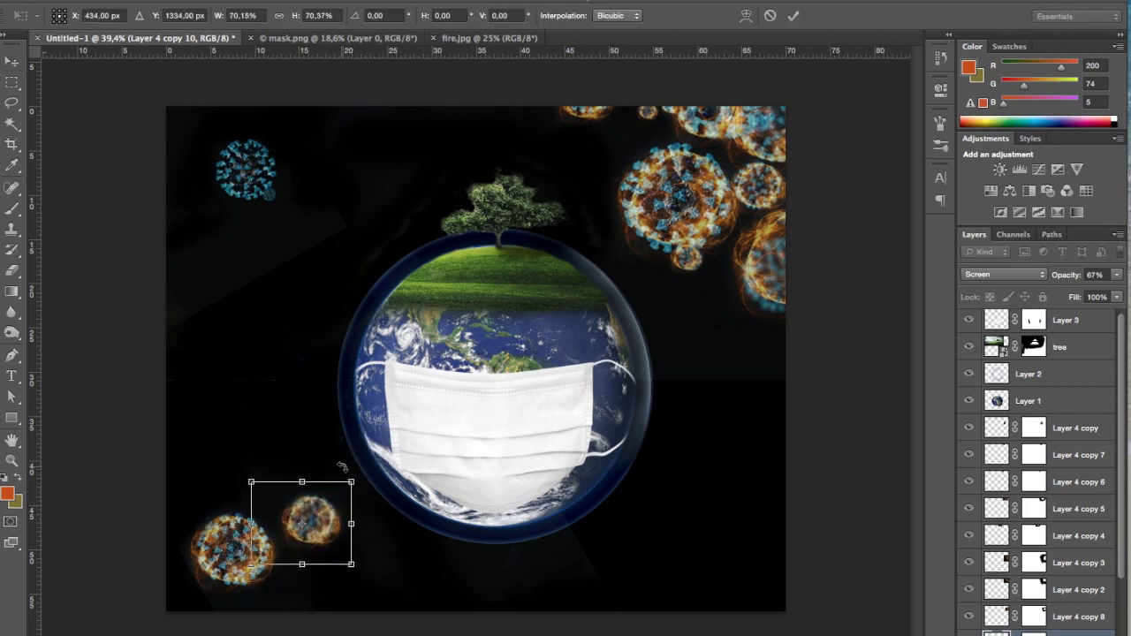
pyautogui.press('Return')
# Step: Cover the top-left blue virus with a smaller fire copy, plus a tiny duplicate just below
pyautogui.keyDown('alt'); pyautogui.moveTo(254, 540); pyautogui.dragTo(258, 166); pyautogui.keyUp('alt')
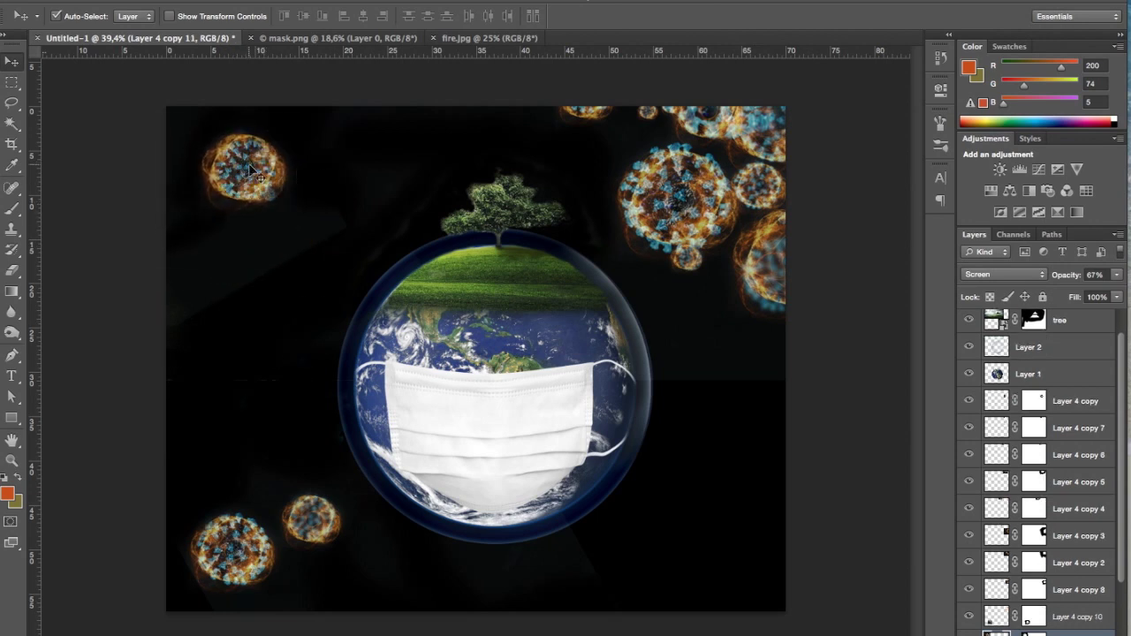
pyautogui.hotkey('ctrl', 't')
pyautogui.moveTo(304, 113)
pyautogui.mouseDown()
pyautogui.moveTo(282, 118)
pyautogui.moveTo(293, 122)
pyautogui.mouseUp()
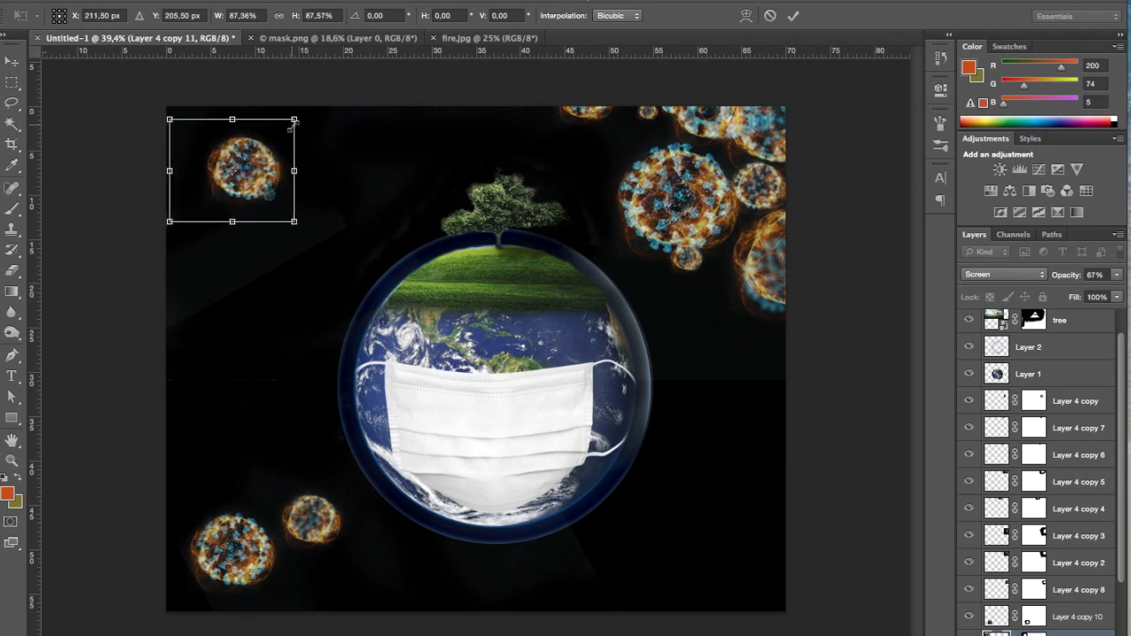
pyautogui.press('Return')
pyautogui.moveTo(251, 165); pyautogui.dragTo(270, 222)
pyautogui.hotkey('ctrl', 't')
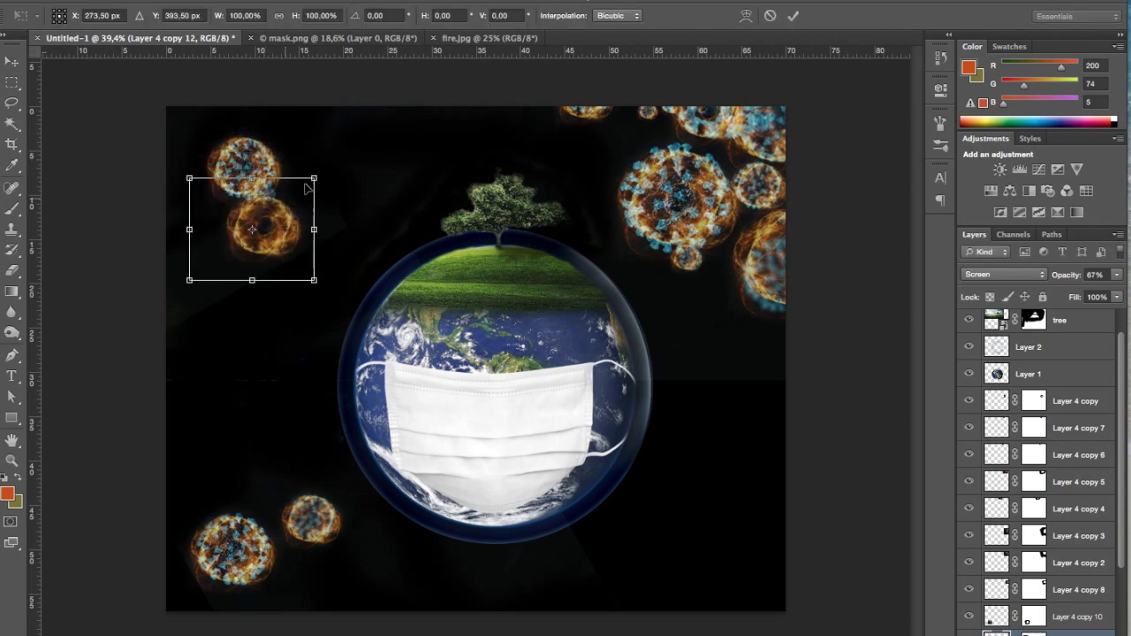
pyautogui.moveTo(314, 178)
pyautogui.mouseDown()
pyautogui.moveTo(267, 209)
pyautogui.moveTo(281, 208)
pyautogui.mouseUp()
pyautogui.press('Return')
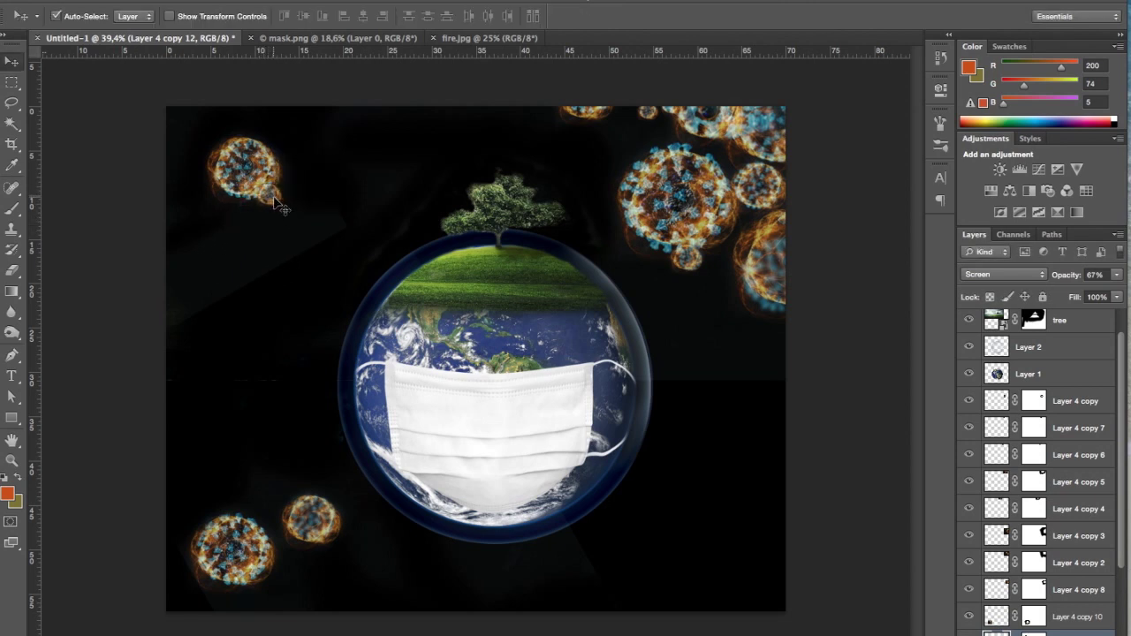
# Step: Target Layer 4 copy 12's mask, zoom out to the whole canvas, and select Layer 4 copy
pyautogui.scroll(-2, 1095, 548)
pyautogui.click(1034, 588)
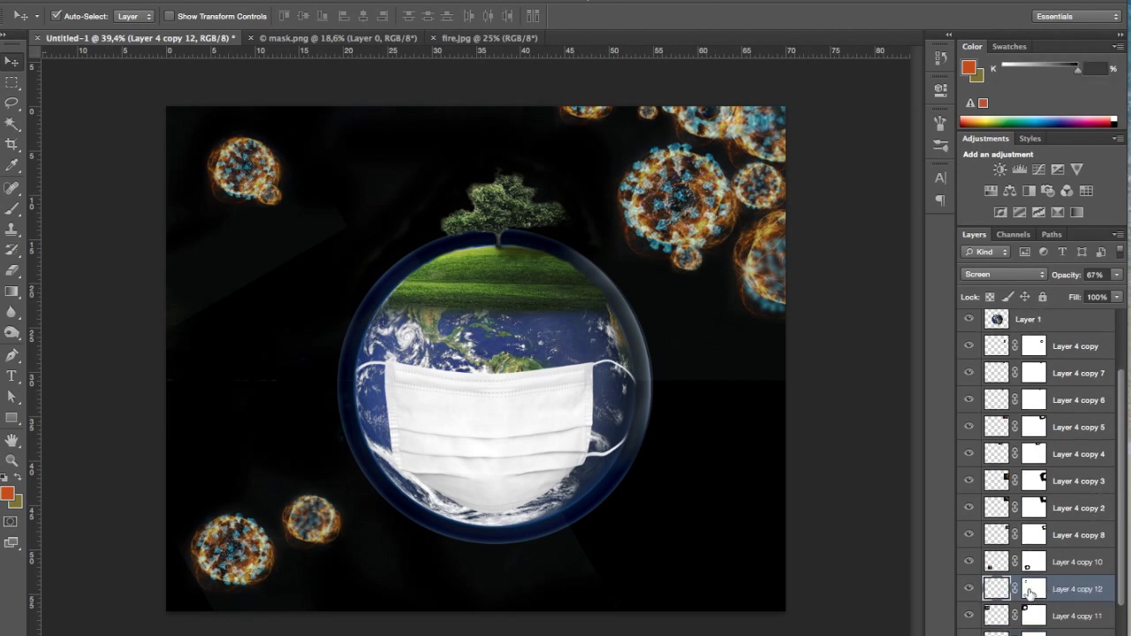
pyautogui.press('b')
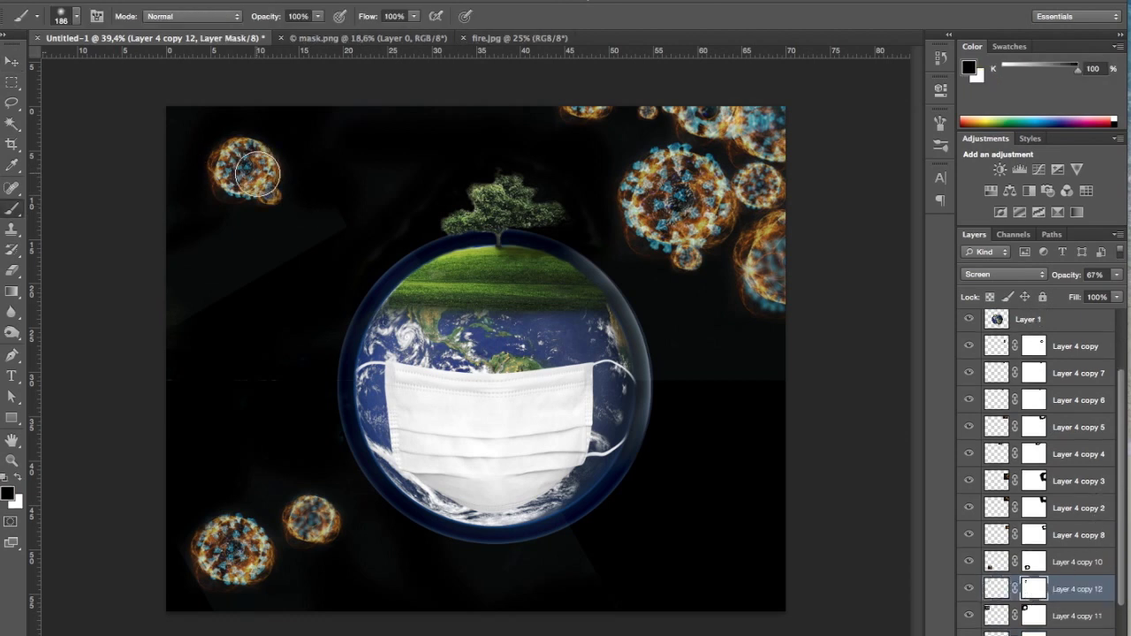
pyautogui.press('v')
pyautogui.hotkey('ctrl', '-')
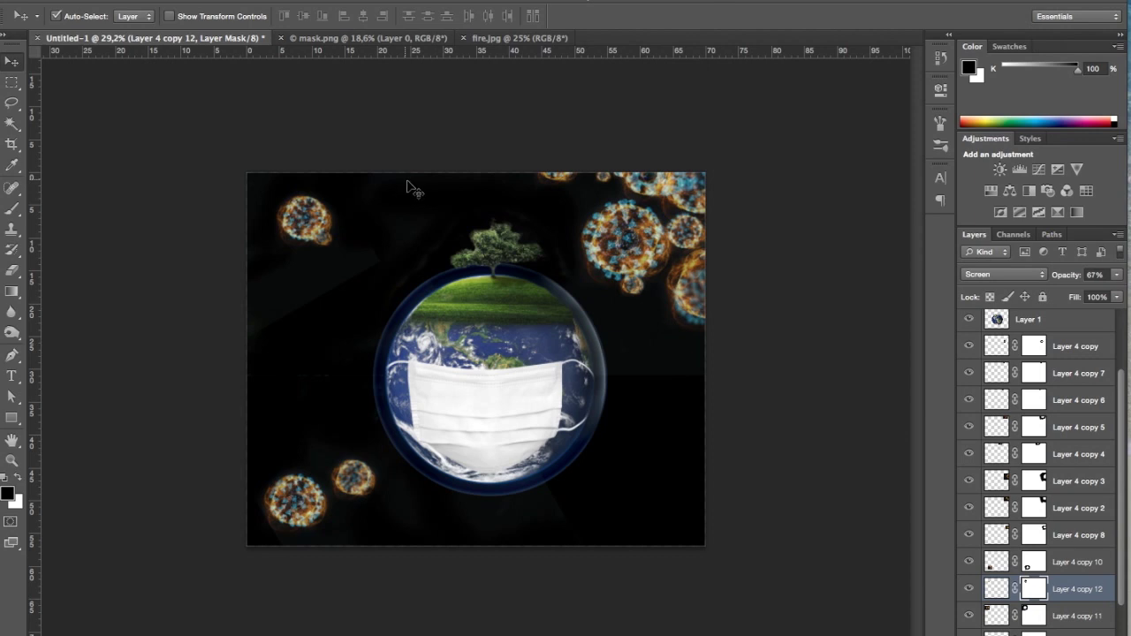
pyautogui.hotkey('ctrl', '-')
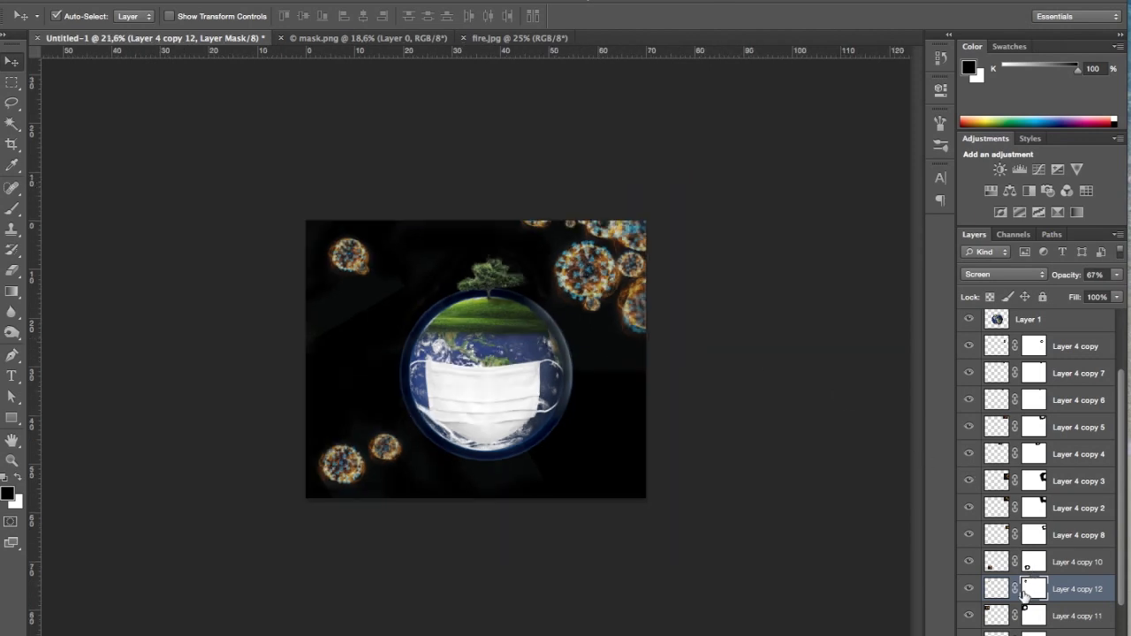
pyautogui.click(1061, 351)
pyautogui.scroll(-3, 1061, 373)
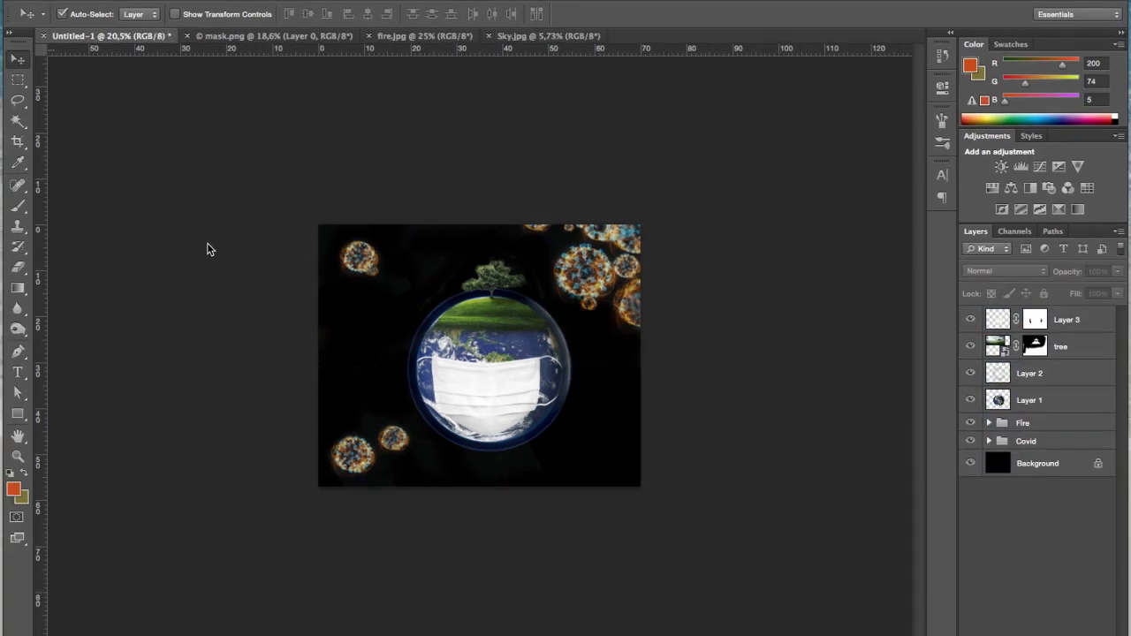
# Step: Open Sky.jpg from Finder's Video > Materiel folder in Photoshop
pyautogui.click(32, 4)
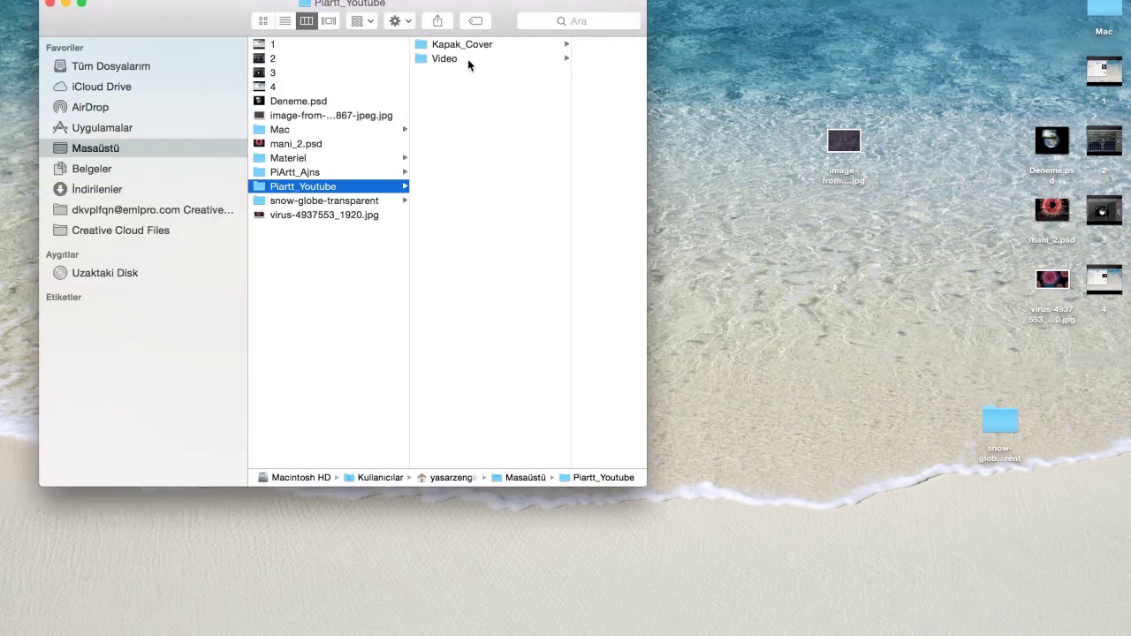
pyautogui.click(468, 59)
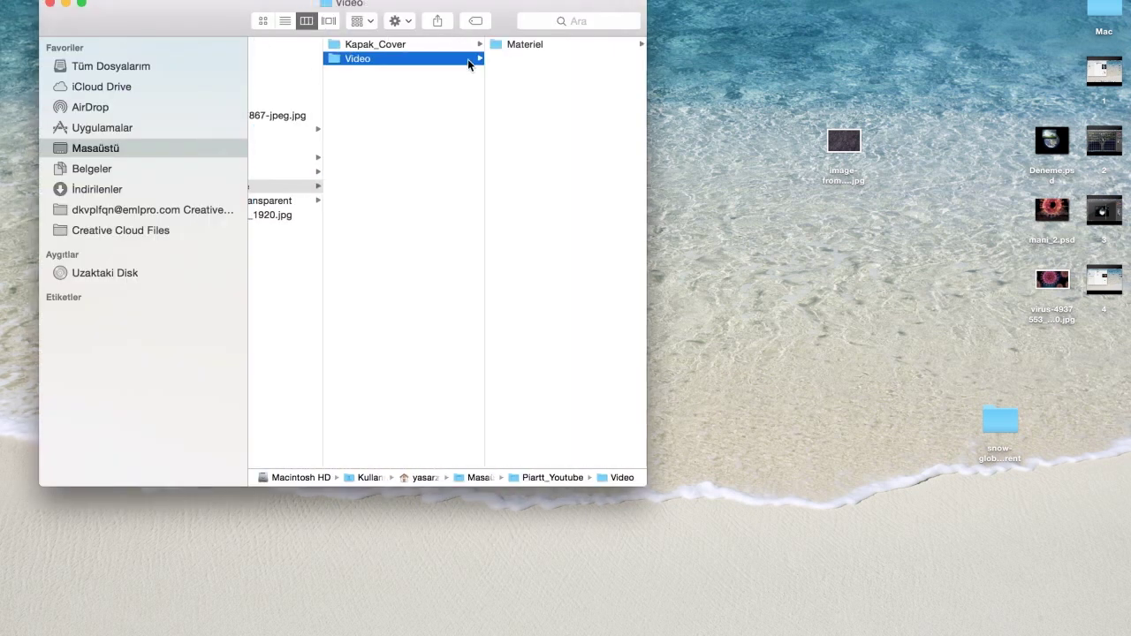
pyautogui.click(529, 46)
pyautogui.click(522, 145)
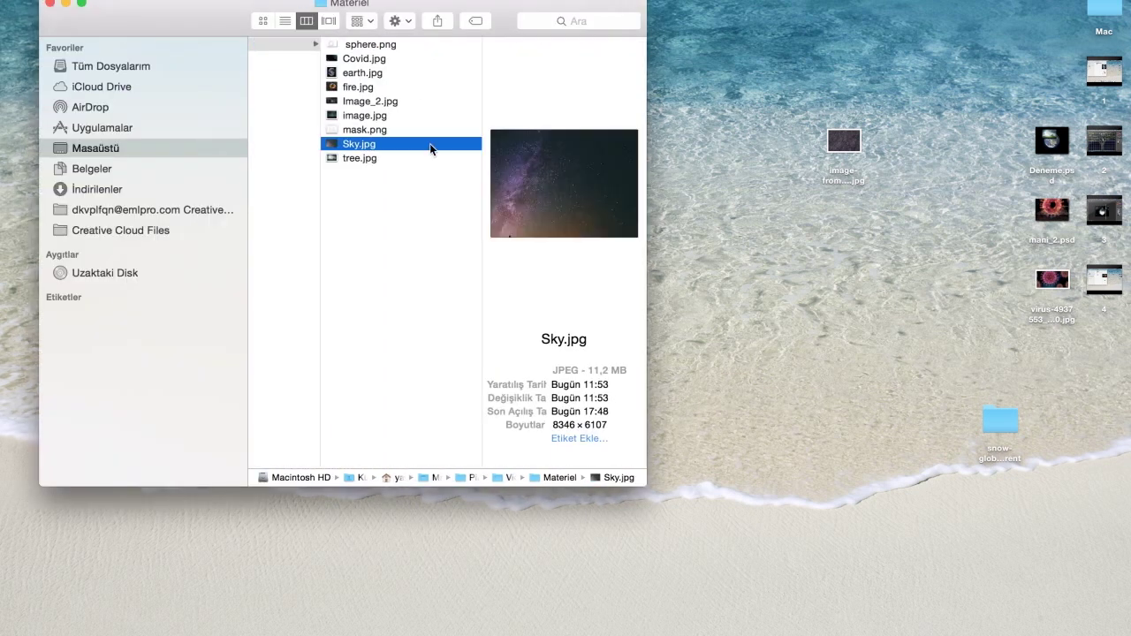
pyautogui.moveTo(457, 629); pyautogui.dragTo(419, 629)
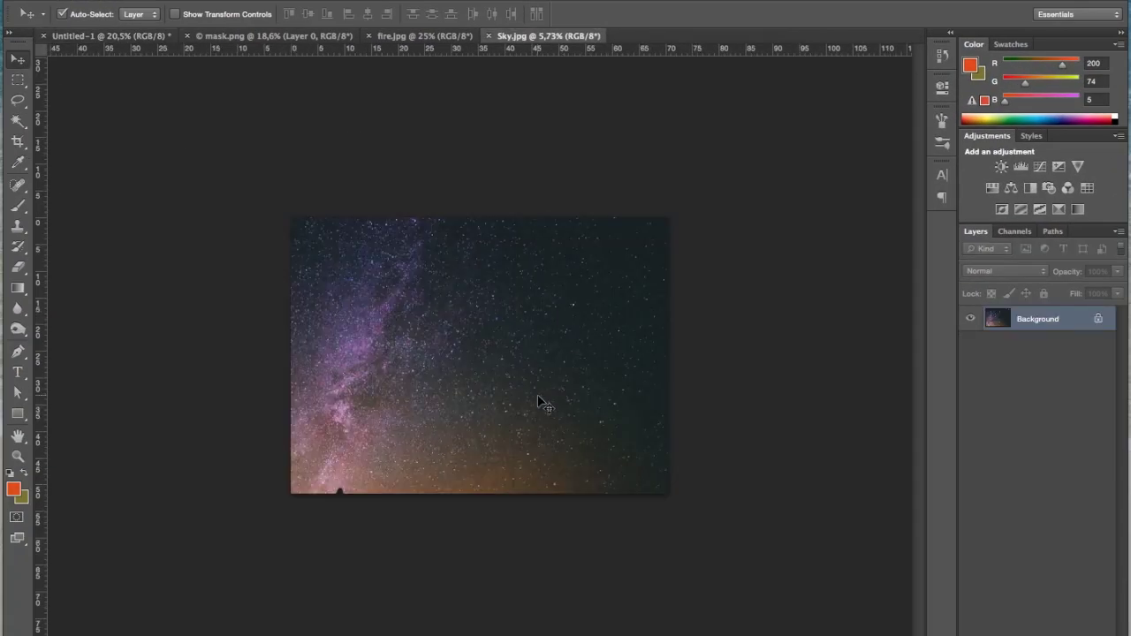
# Step: Unlock the sky photo and bring it into Untitled-1, just above the black Background
pyautogui.moveTo(538, 396); pyautogui.dragTo(455, 383)
pyautogui.press('Return')
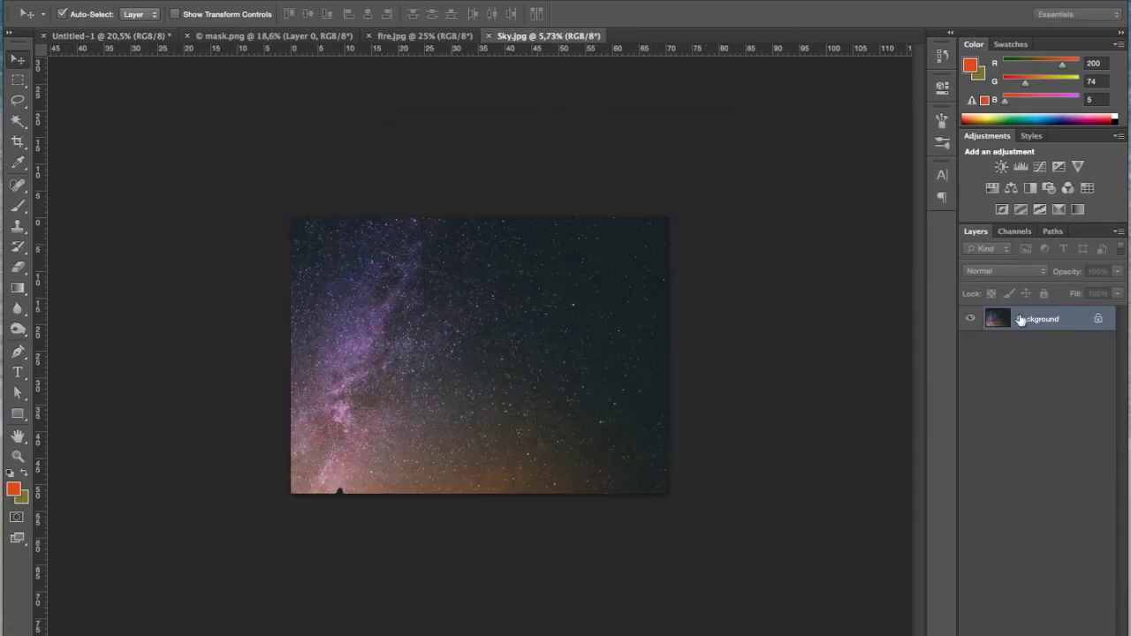
pyautogui.doubleClick(1020, 320)
pyautogui.press('Return')
pyautogui.moveTo(415, 416)
pyautogui.mouseDown()
pyautogui.moveTo(471, 399)
pyautogui.moveTo(442, 433)
pyautogui.mouseUp()
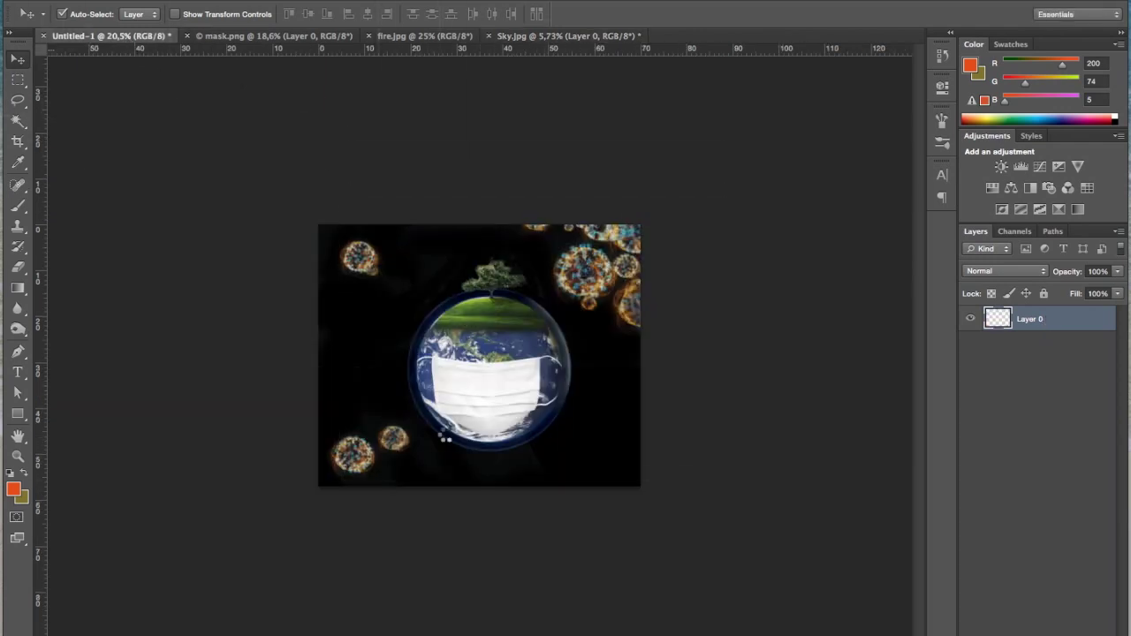
pyautogui.moveTo(1068, 326)
pyautogui.mouseDown()
pyautogui.moveTo(1079, 485)
pyautogui.moveTo(1017, 473)
pyautogui.mouseUp()
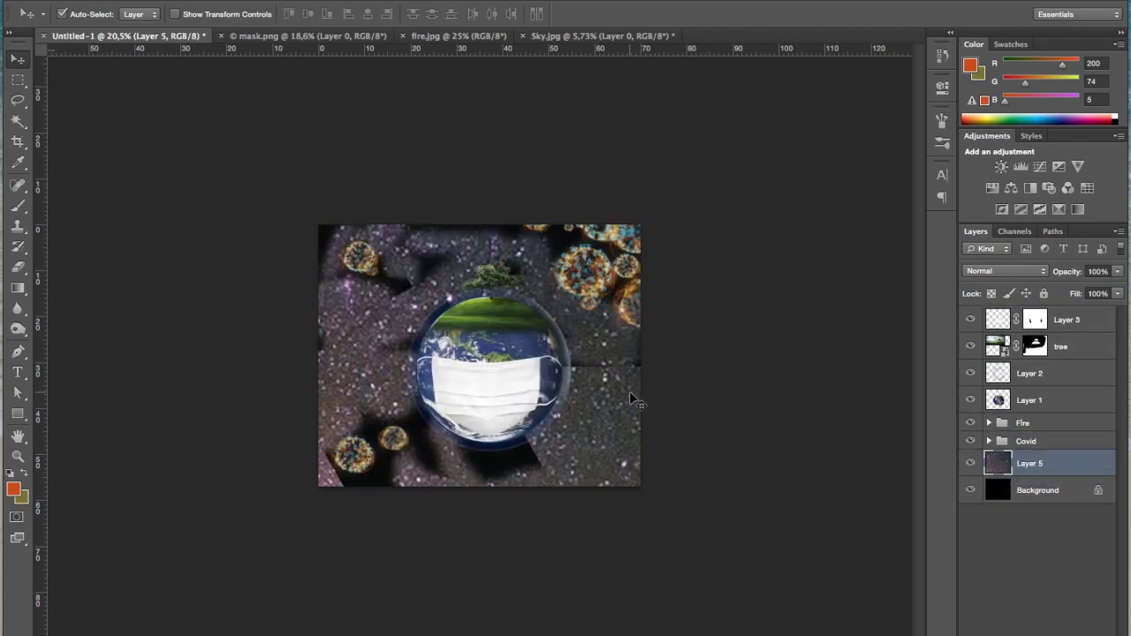
# Step: Scale the sky layer to 25%, reposition it, and rotate it about -21°
pyautogui.hotkey('ctrl', 't')
pyautogui.hotkey('ctrl', '0')
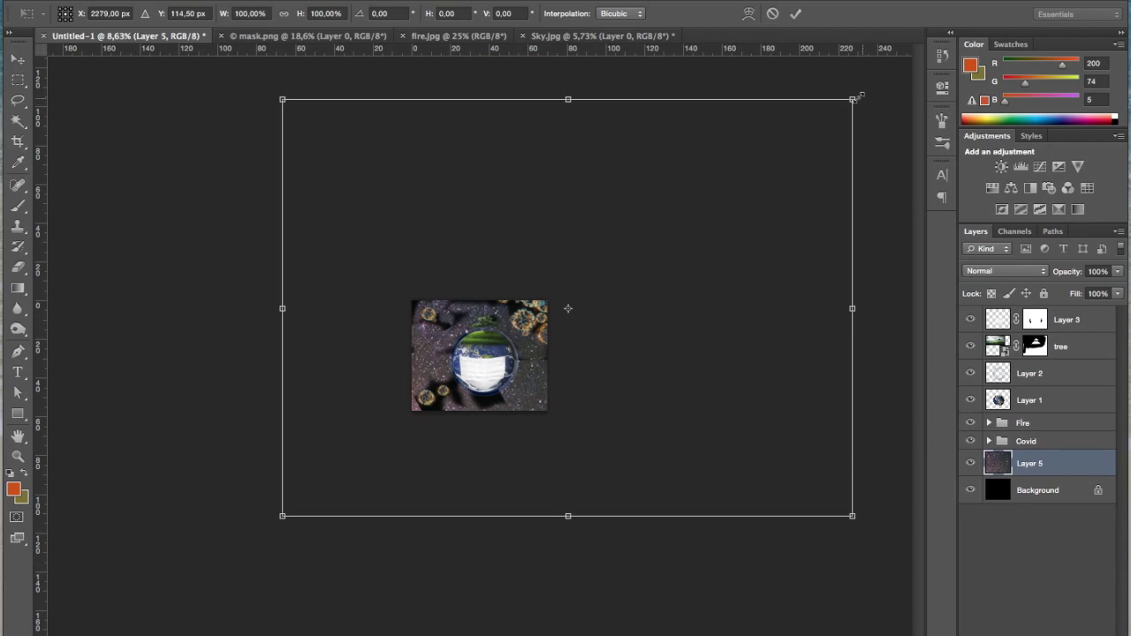
pyautogui.moveTo(855, 98); pyautogui.dragTo(658, 247)
pyautogui.moveTo(615, 329); pyautogui.dragTo(536, 435)
pyautogui.moveTo(577, 357); pyautogui.dragTo(561, 362)
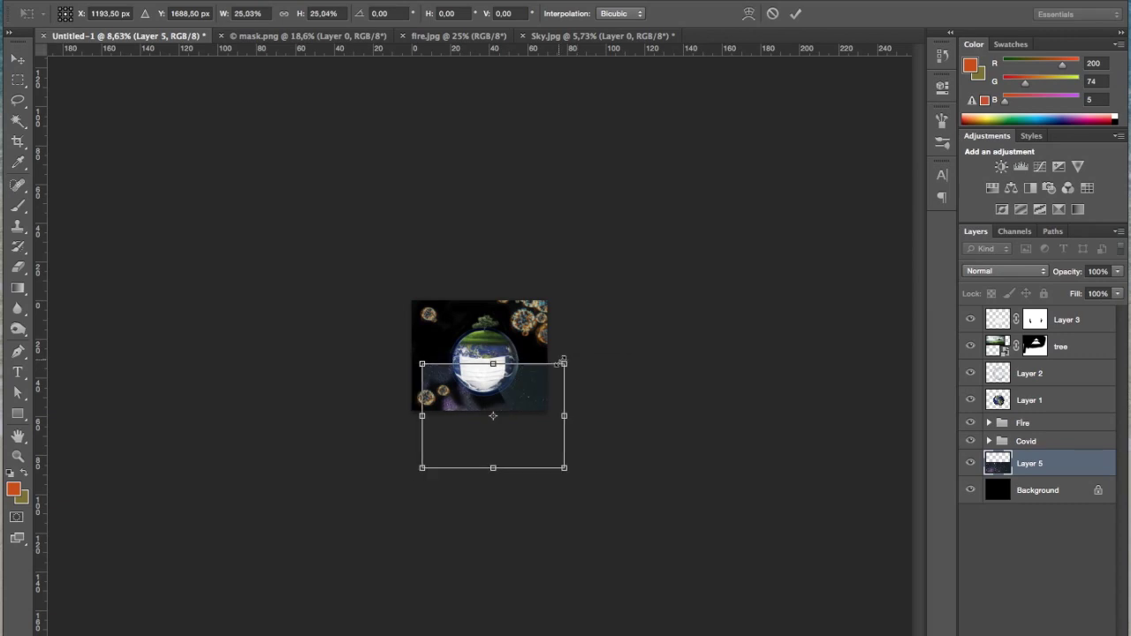
pyautogui.hotkey('ctrl', '+')
pyautogui.moveTo(586, 407); pyautogui.dragTo(642, 391)
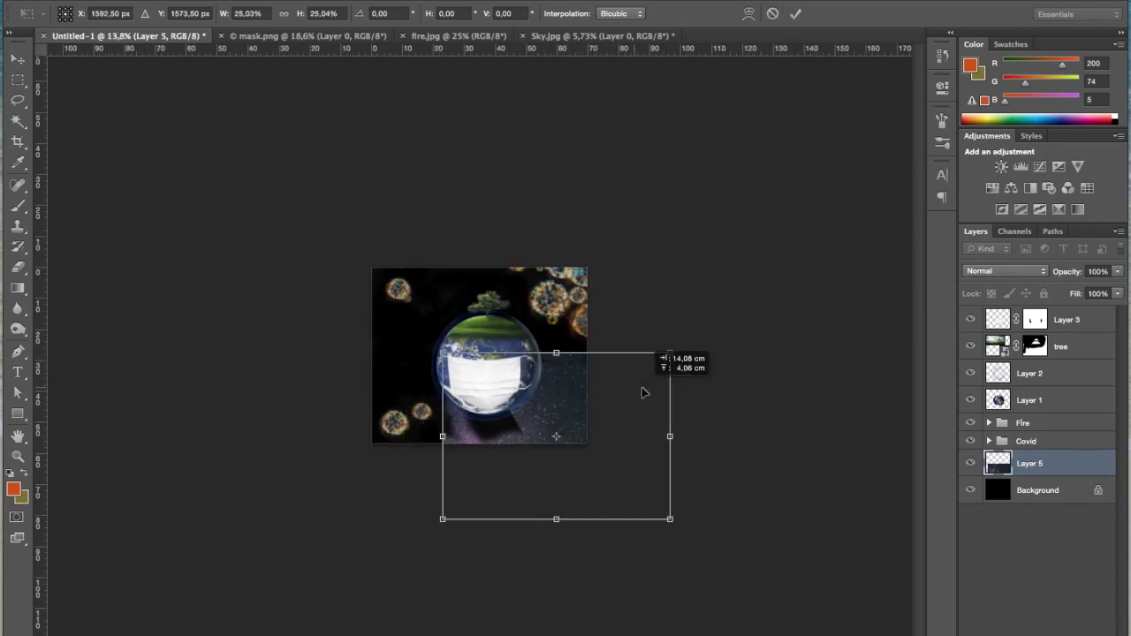
pyautogui.moveTo(689, 360)
pyautogui.mouseDown()
pyautogui.moveTo(626, 388)
pyautogui.moveTo(645, 398)
pyautogui.mouseUp()
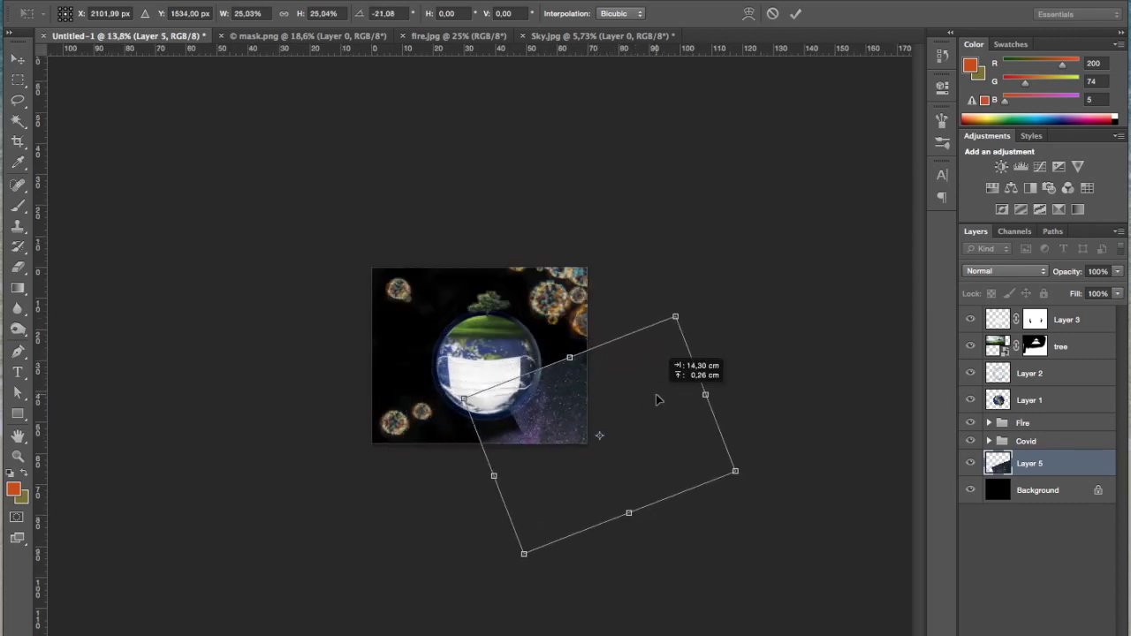
pyautogui.hotkey('ctrl', '+')
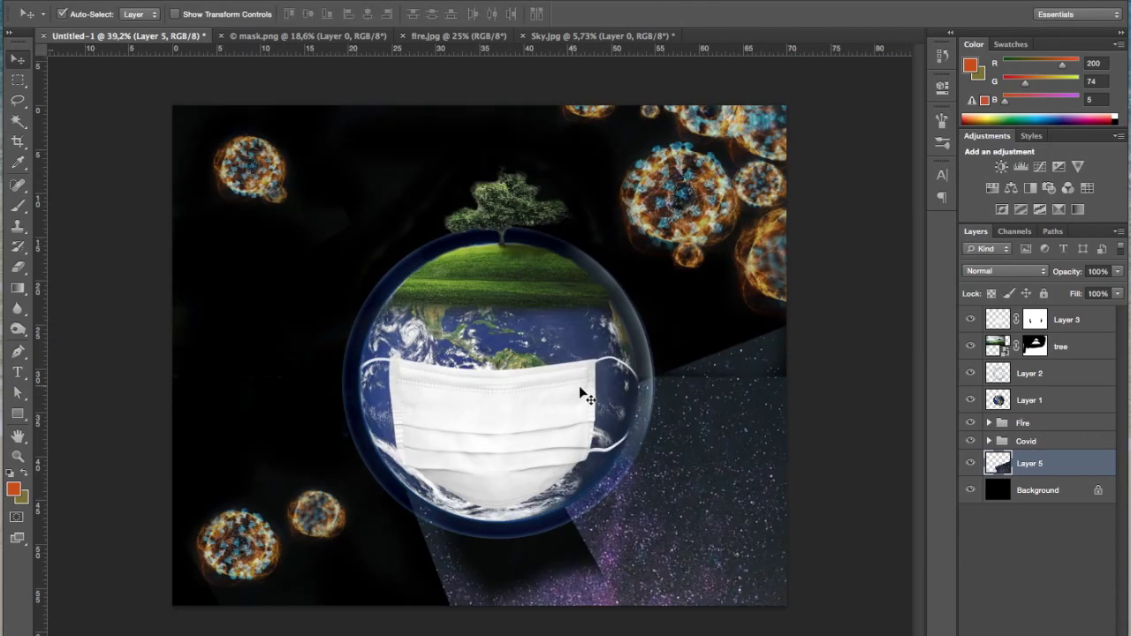
pyautogui.hotkey('ctrl', '-')
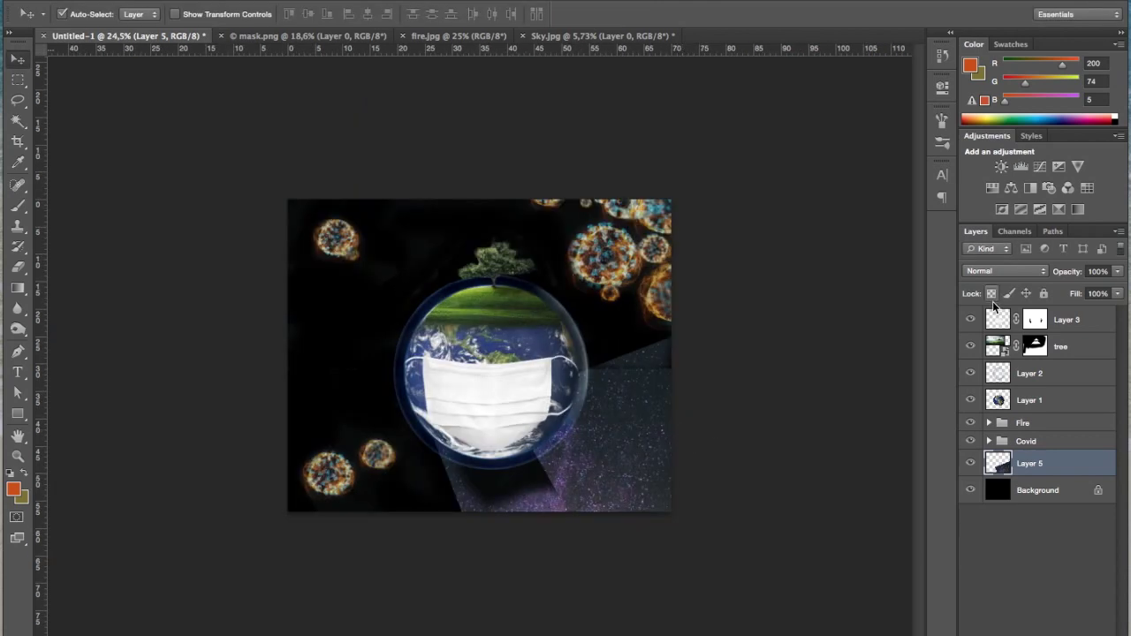
# Step: Set the sky layer's blend mode to Hard Light
pyautogui.click(1002, 270)
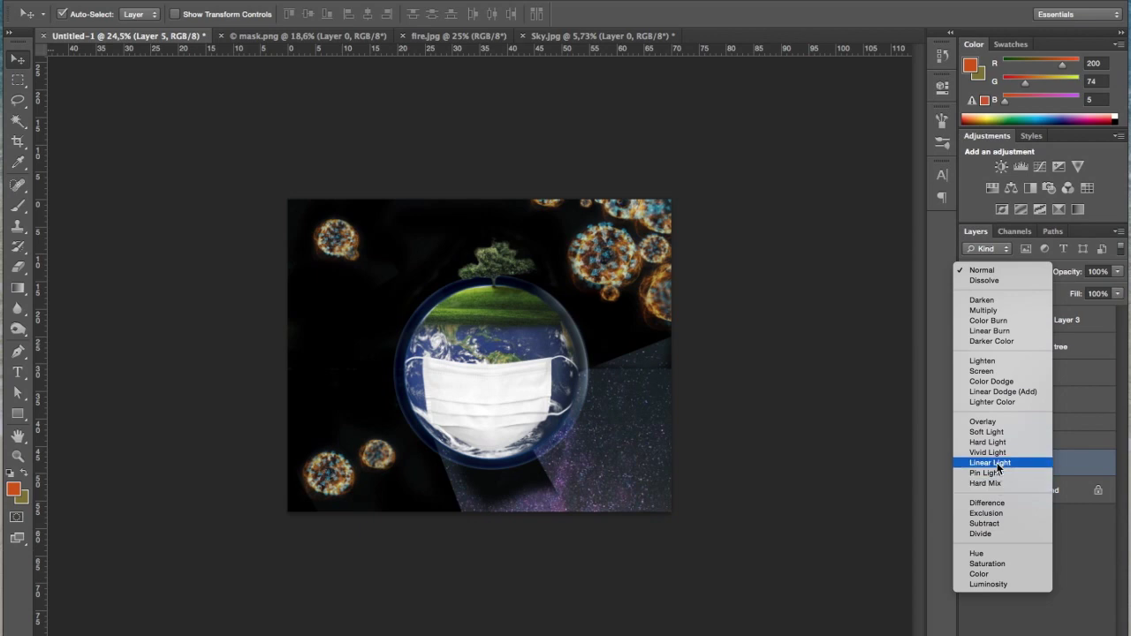
pyautogui.click(1001, 441)
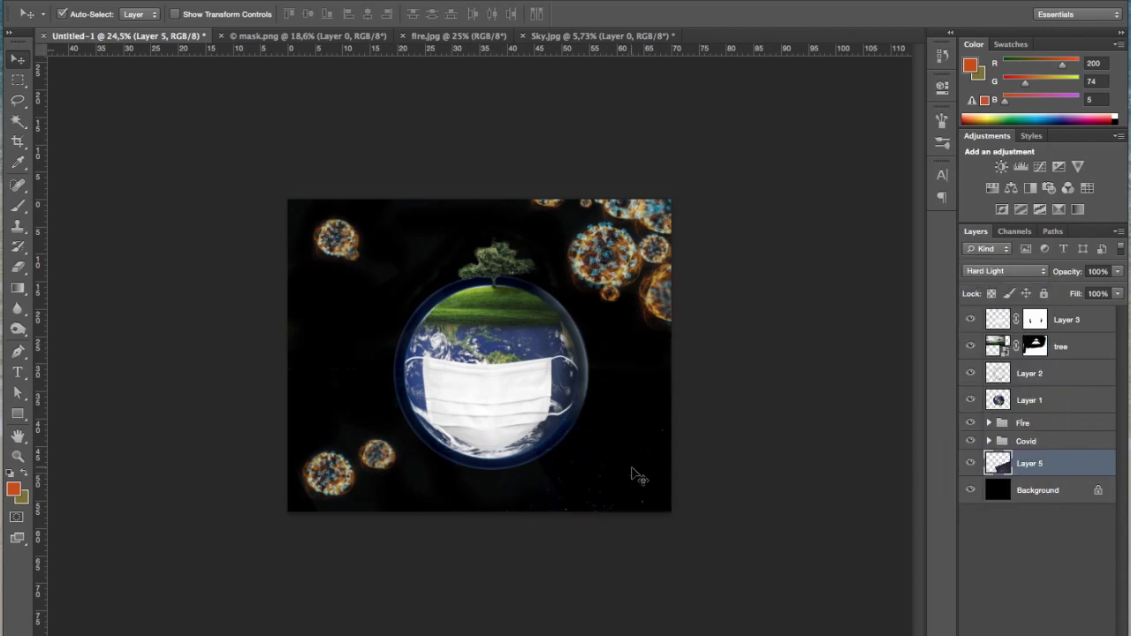
pyautogui.hotkey('ctrl', 't')
# Step: Move the star layer up and left to a new position
pyautogui.moveTo(640, 478)
pyautogui.mouseDown()
pyautogui.moveTo(525, 485)
pyautogui.moveTo(658, 363)
pyautogui.moveTo(646, 354)
pyautogui.mouseUp()
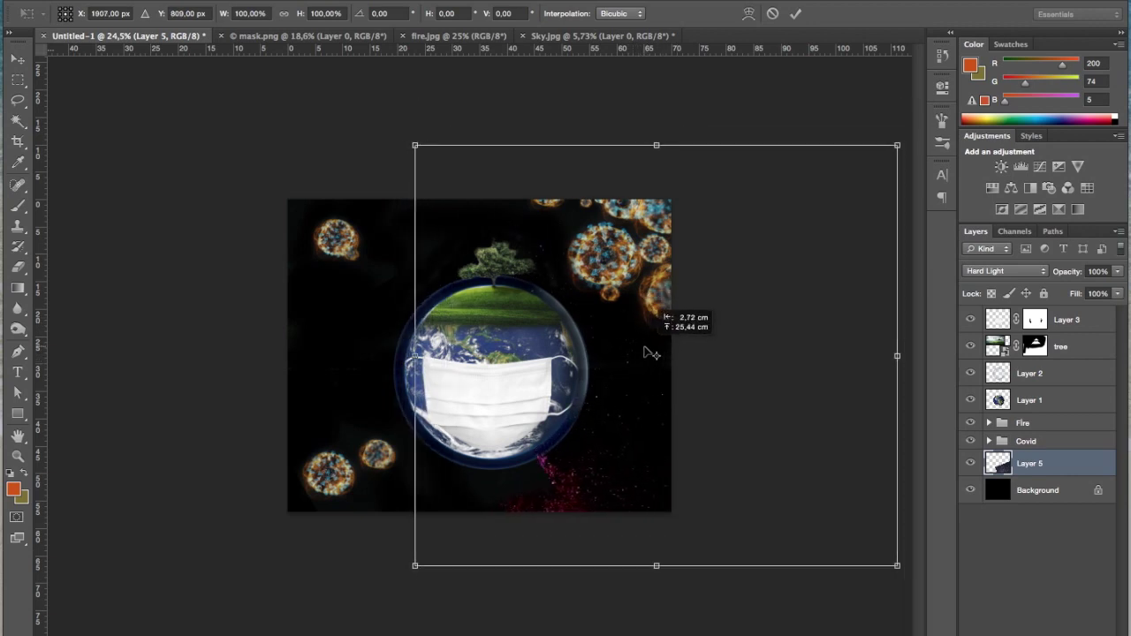
pyautogui.moveTo(646, 354); pyautogui.dragTo(596, 365)
pyautogui.press('Return')
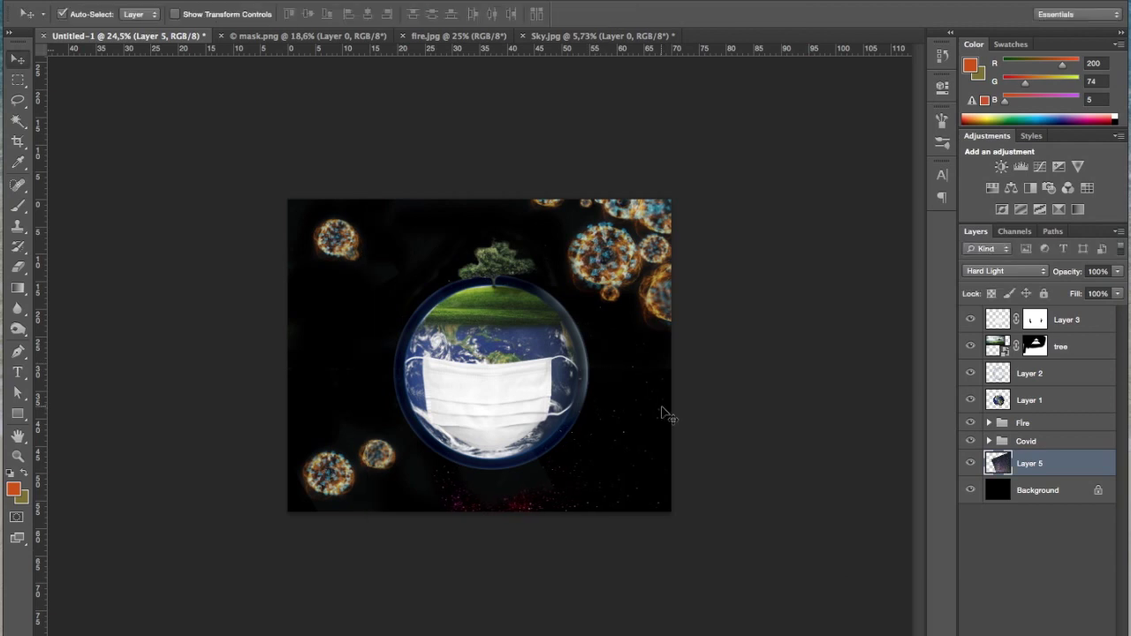
# Step: Duplicate the star layer, then move the copy up-left and rotate it about 24°
pyautogui.hotkey('ctrl', 'j')
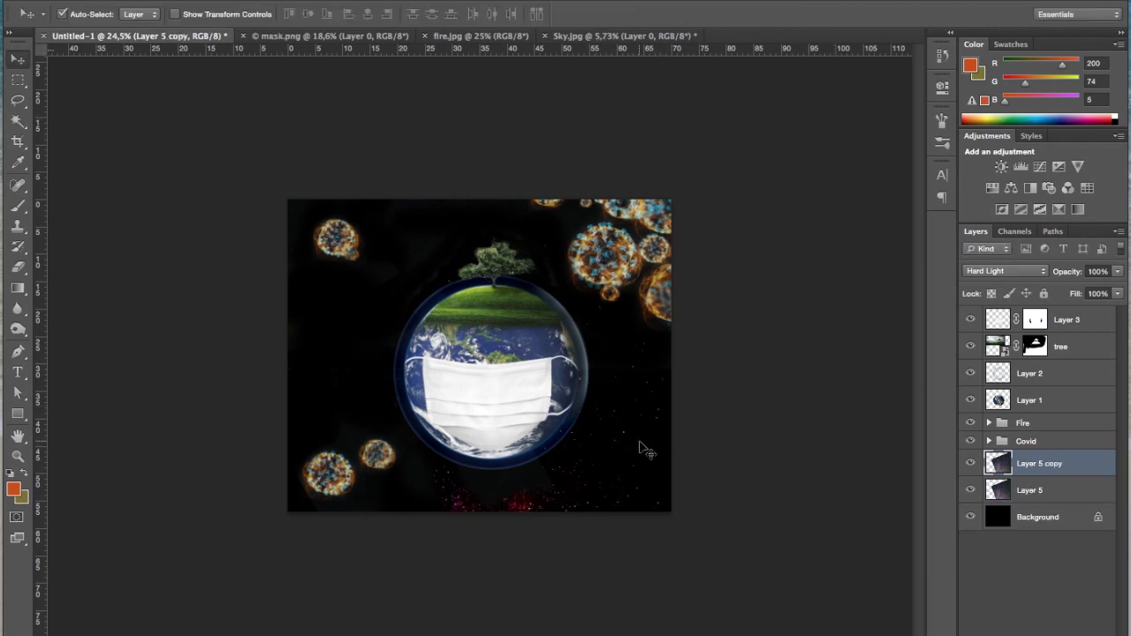
pyautogui.hotkey('ctrl', 't')
pyautogui.moveTo(631, 469)
pyautogui.mouseDown()
pyautogui.moveTo(392, 281)
pyautogui.moveTo(409, 271)
pyautogui.mouseUp()
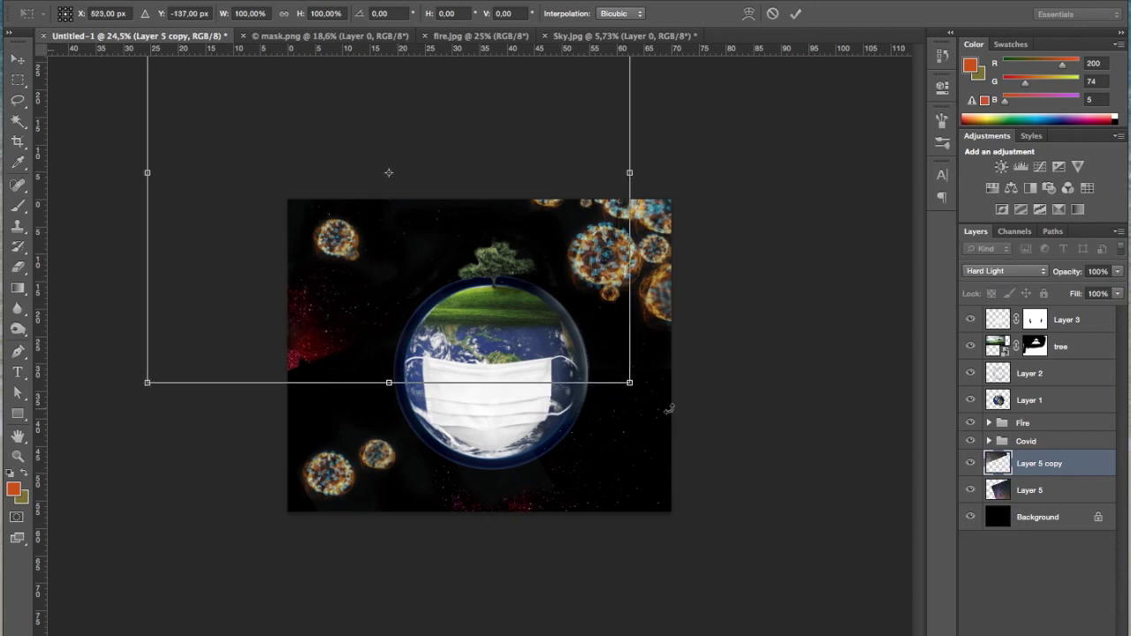
pyautogui.moveTo(669, 410); pyautogui.dragTo(508, 459)
pyautogui.moveTo(397, 311)
pyautogui.mouseDown()
pyautogui.moveTo(419, 347)
pyautogui.moveTo(439, 328)
pyautogui.mouseUp()
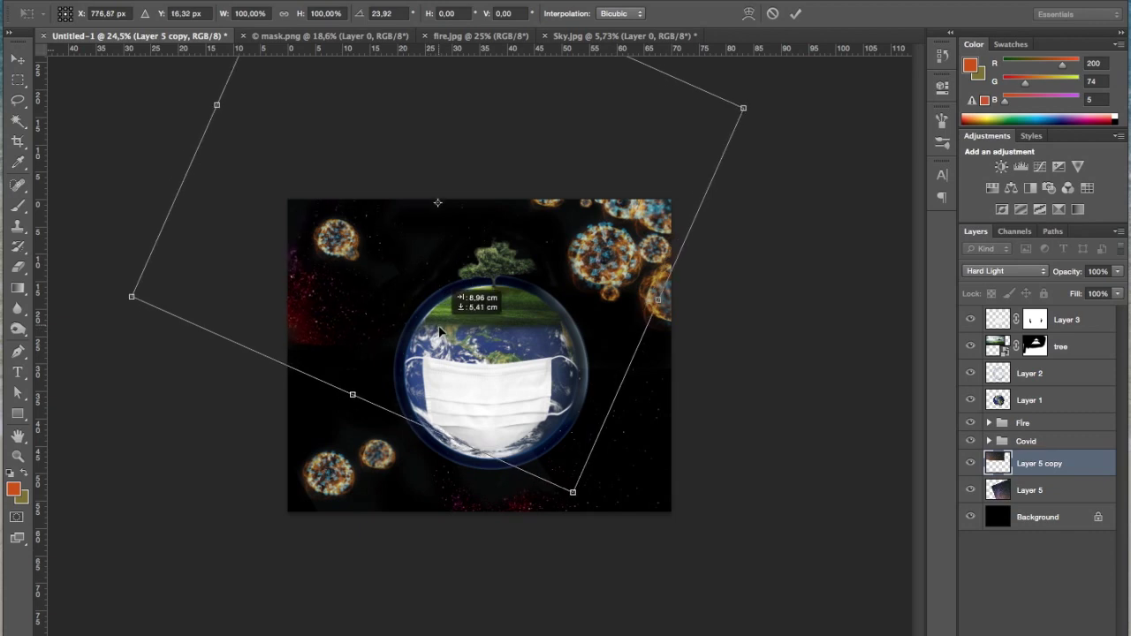
pyautogui.press('Return')
# Step: Add a second star copy moved down about 166 px and rotated about -13°
pyautogui.hotkey('ctrl', 'j')
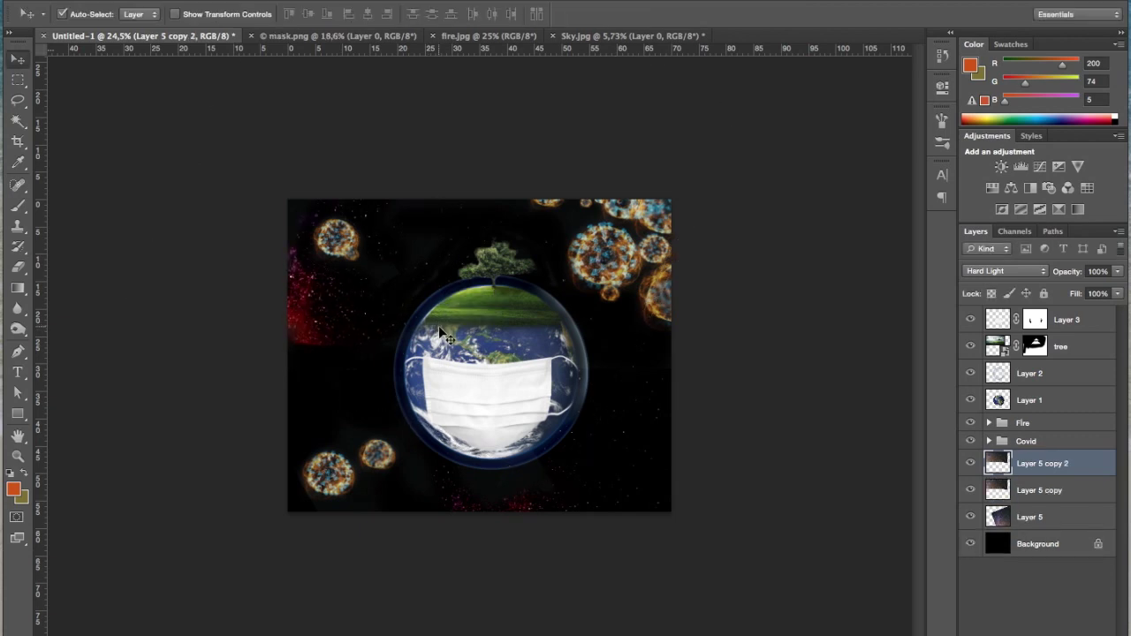
pyautogui.hotkey('ctrl', 't')
pyautogui.moveTo(322, 338)
pyautogui.mouseDown()
pyautogui.moveTo(320, 484)
pyautogui.moveTo(360, 500)
pyautogui.mouseUp()
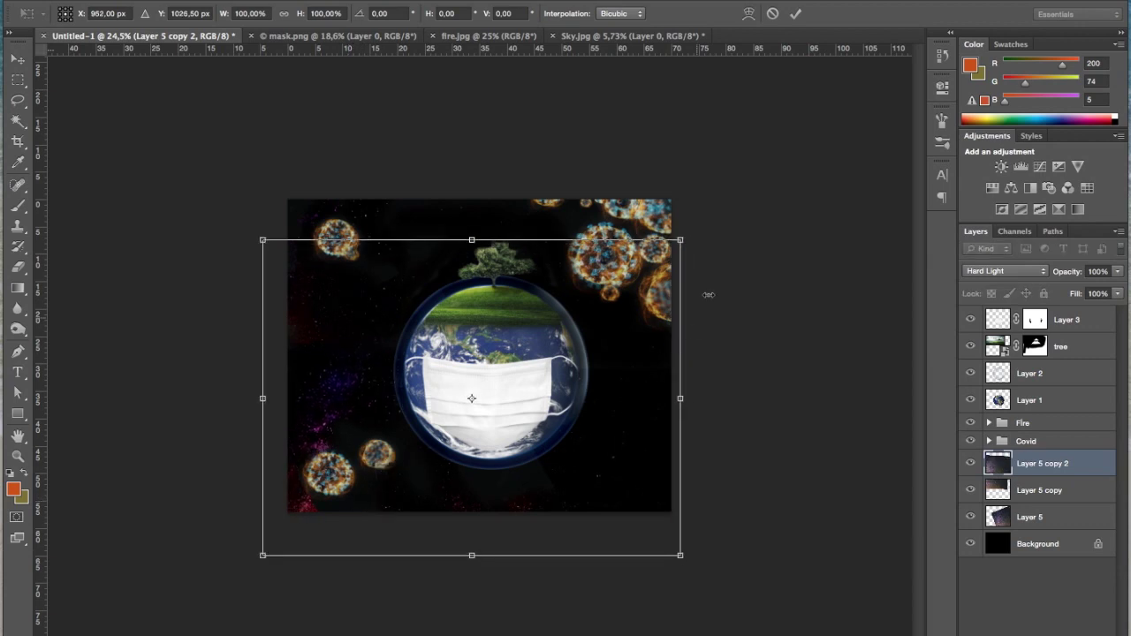
pyautogui.moveTo(729, 272); pyautogui.dragTo(681, 231)
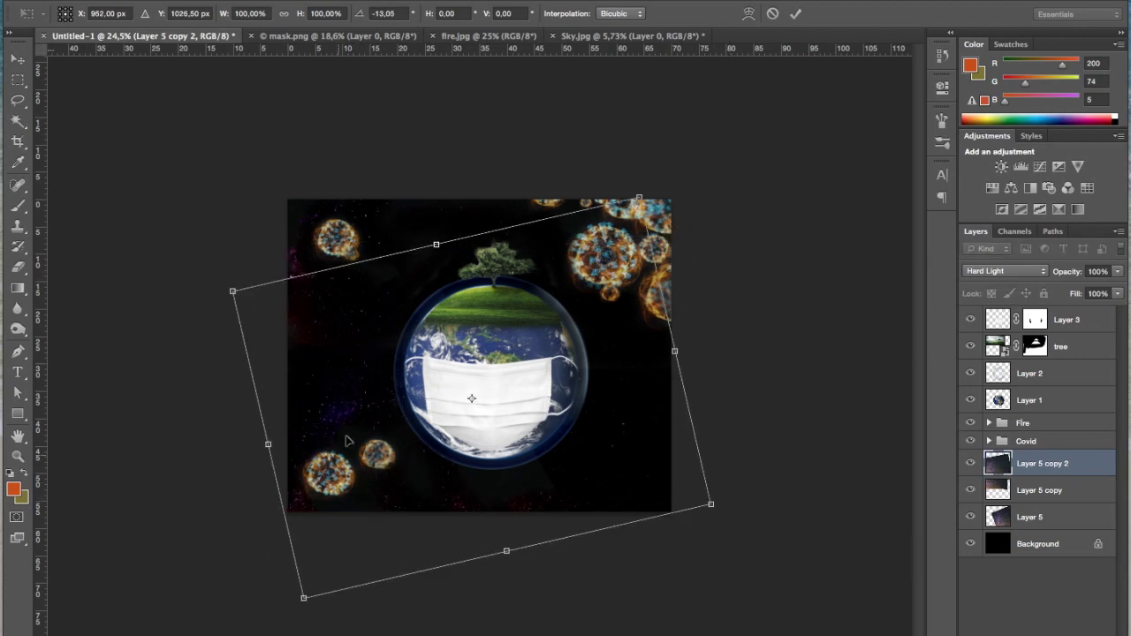
pyautogui.moveTo(355, 407); pyautogui.dragTo(334, 404)
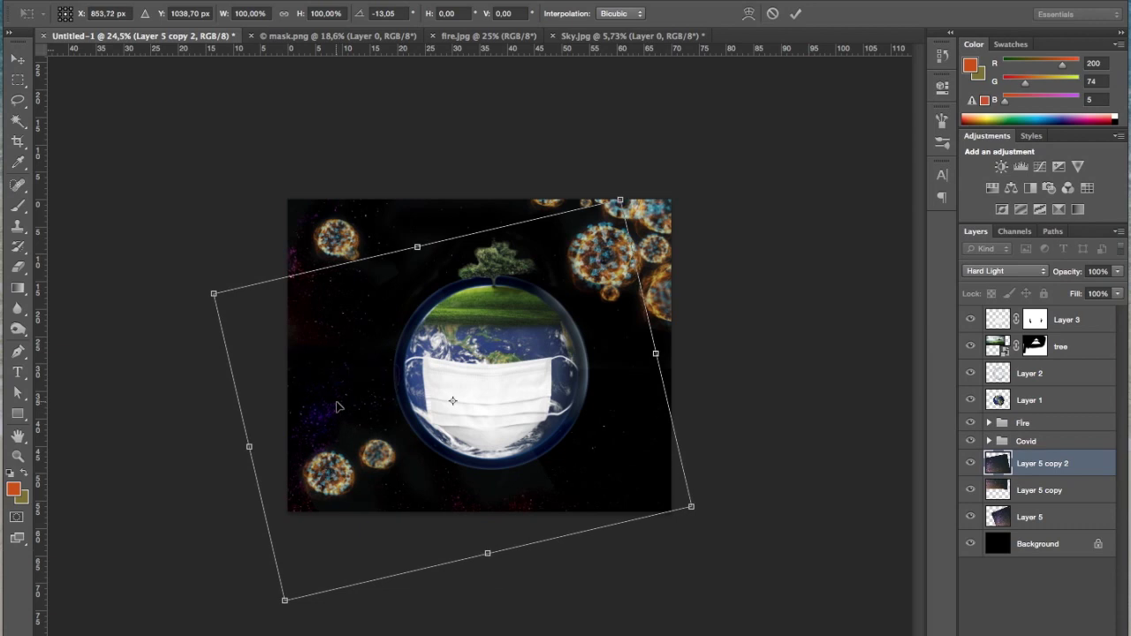
pyautogui.press('Return')
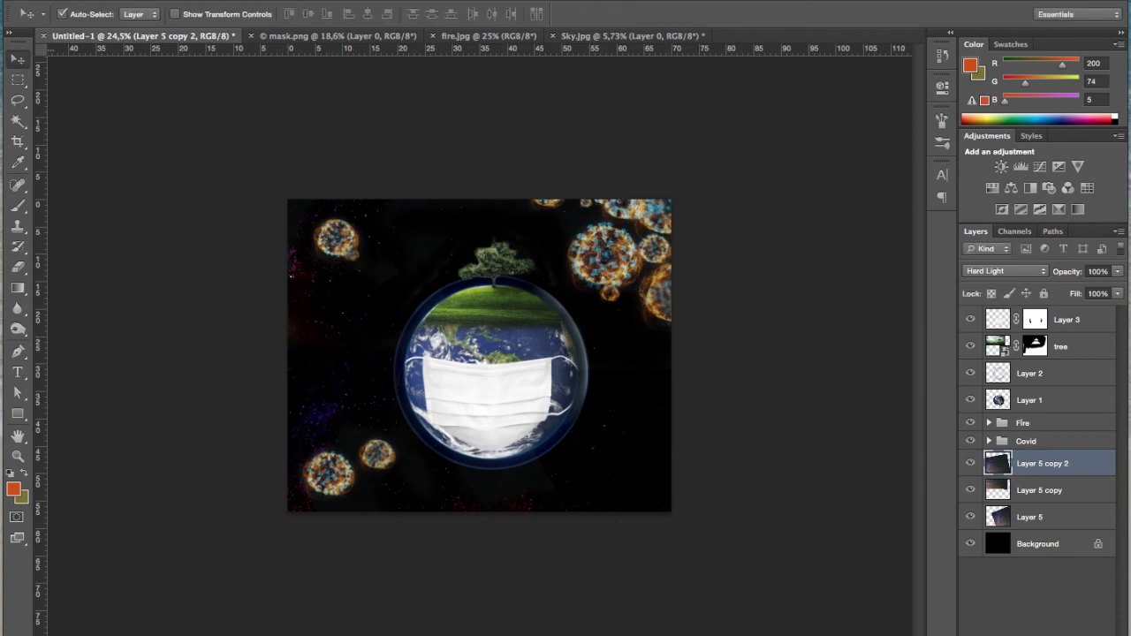
# Step: Paint black on Layer 5 copy 2's layer mask to hide unwanted stars
pyautogui.press('b')
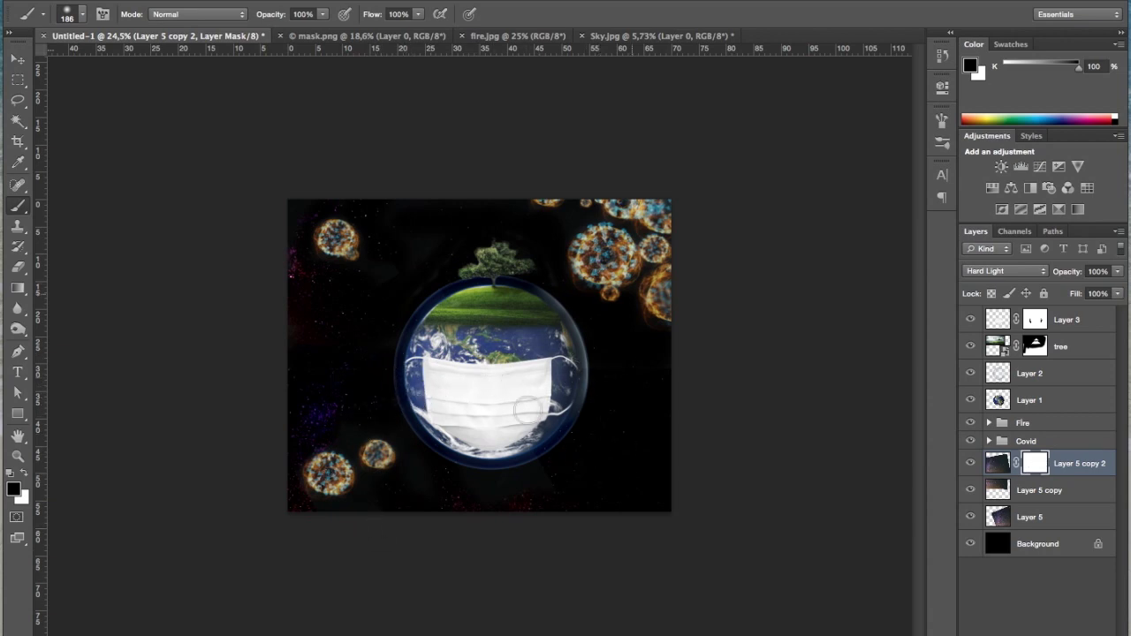
pyautogui.moveTo(433, 300)
pyautogui.mouseDown()
pyautogui.moveTo(350, 323)
pyautogui.moveTo(459, 301)
pyautogui.mouseUp()
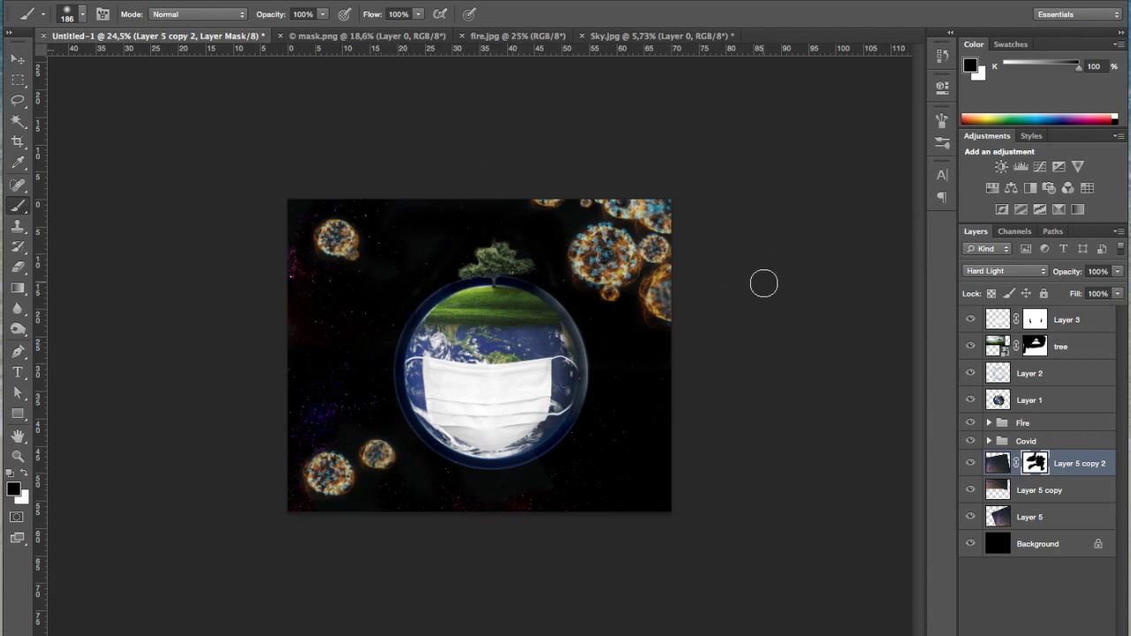
pyautogui.press('v')
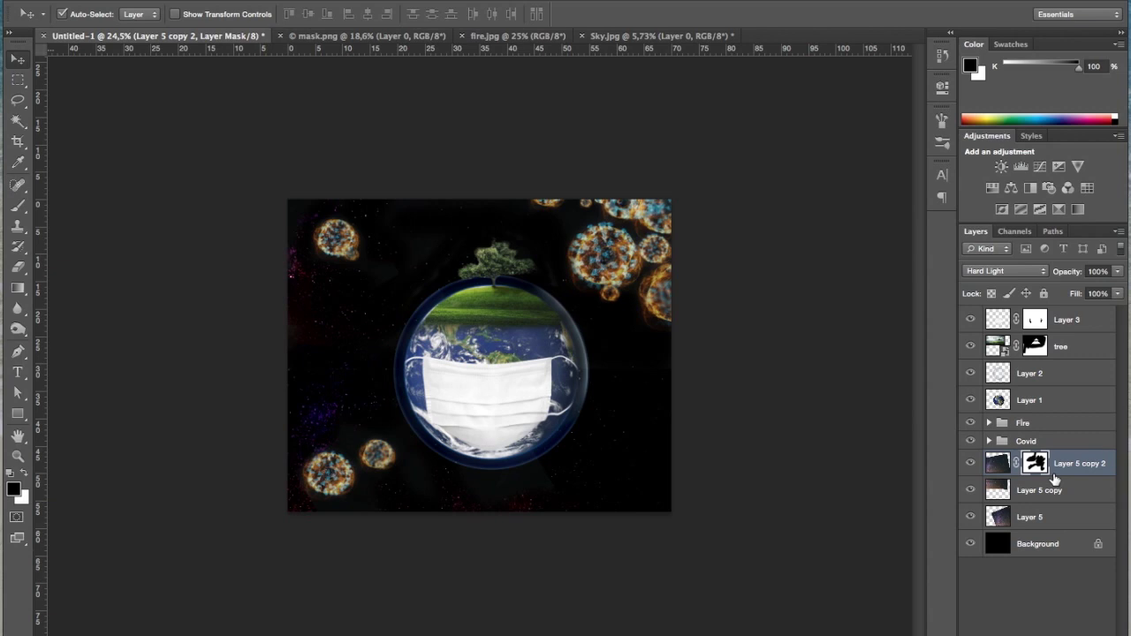
# Step: Duplicate Layer 5 copy and stack the new copy above Layer 5 copy 2
pyautogui.click(1054, 499)
pyautogui.hotkey('ctrl', 'j')
pyautogui.hotkey('ctrl', 't')
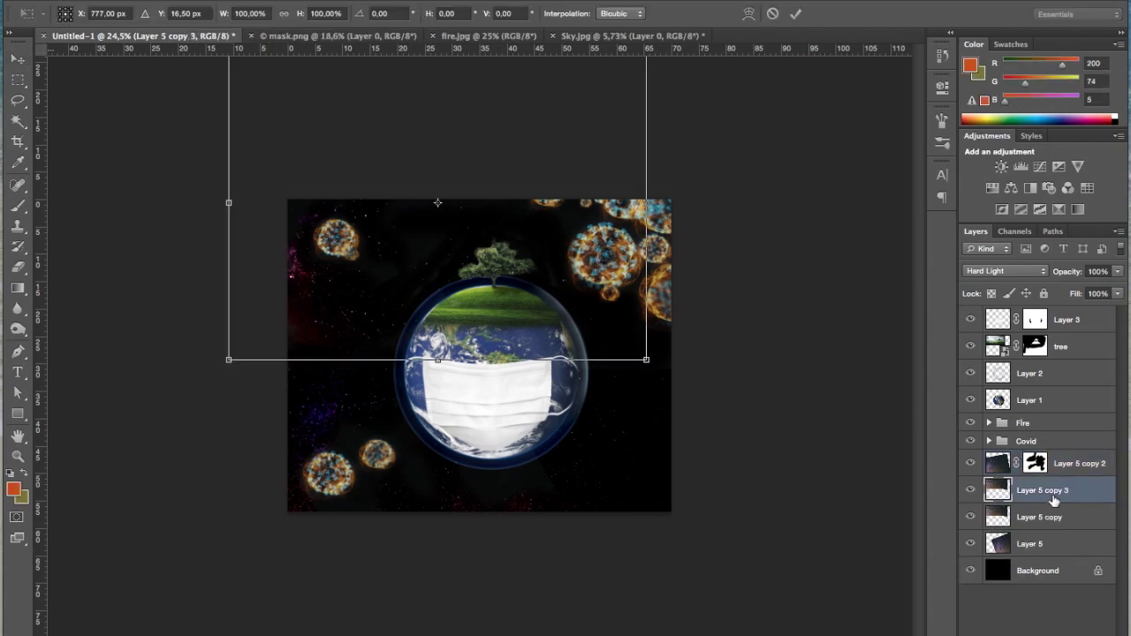
pyautogui.press('Return')
pyautogui.moveTo(1061, 492); pyautogui.dragTo(1066, 456)
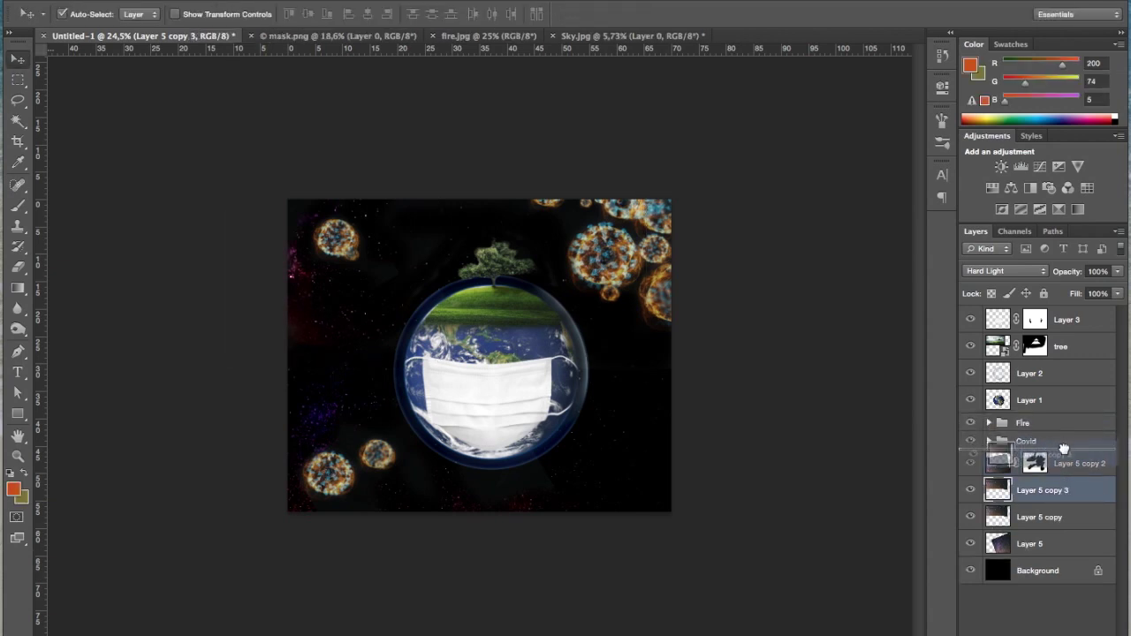
# Step: Rotate Layer 5 copy 3 to 135° centred over the planet and add a layer mask
pyautogui.hotkey('ctrl', 't')
pyautogui.moveTo(417, 276); pyautogui.dragTo(676, 239)
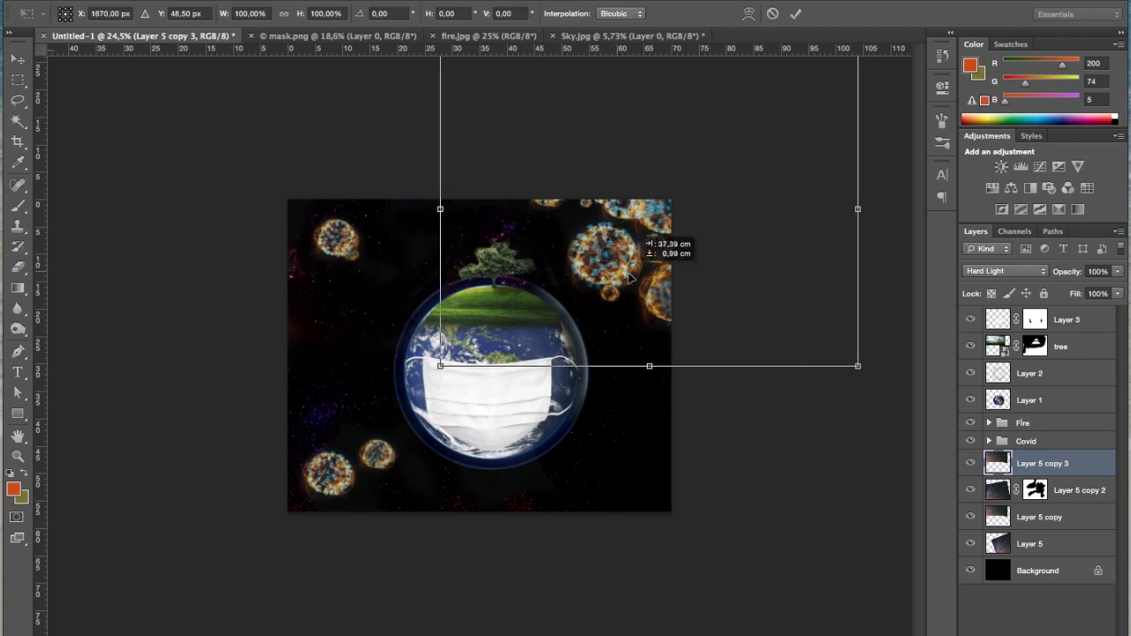
pyautogui.hotkey('ctrl', '-')
pyautogui.hotkey('ctrl', '-')
pyautogui.hotkey('ctrl', '-')
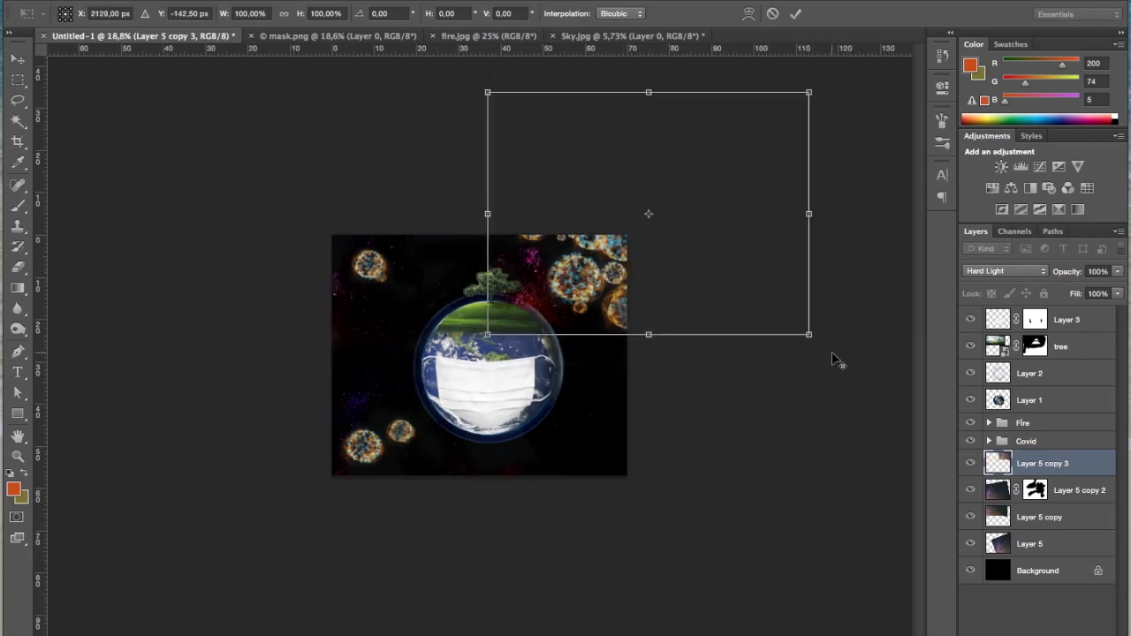
pyautogui.moveTo(669, 345)
pyautogui.mouseDown()
pyautogui.moveTo(425, 360)
pyautogui.moveTo(415, 283)
pyautogui.mouseUp()
pyautogui.moveTo(548, 332); pyautogui.dragTo(478, 393)
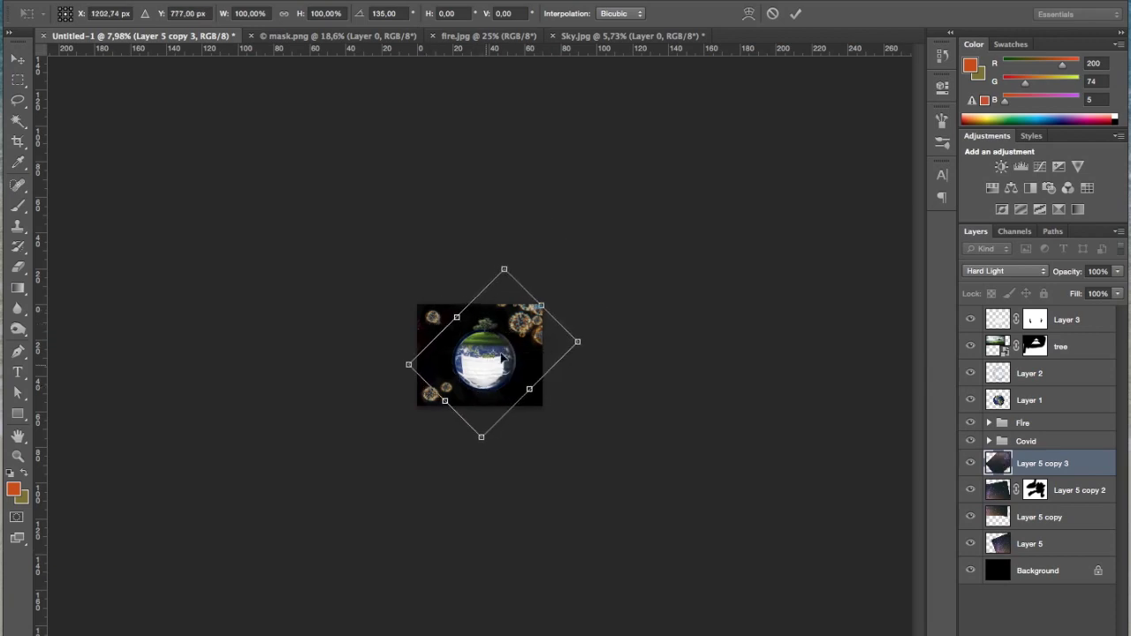
pyautogui.hotkey('ctrl', '+')
pyautogui.hotkey('ctrl', '0')
pyautogui.hotkey('ctrl', '+')
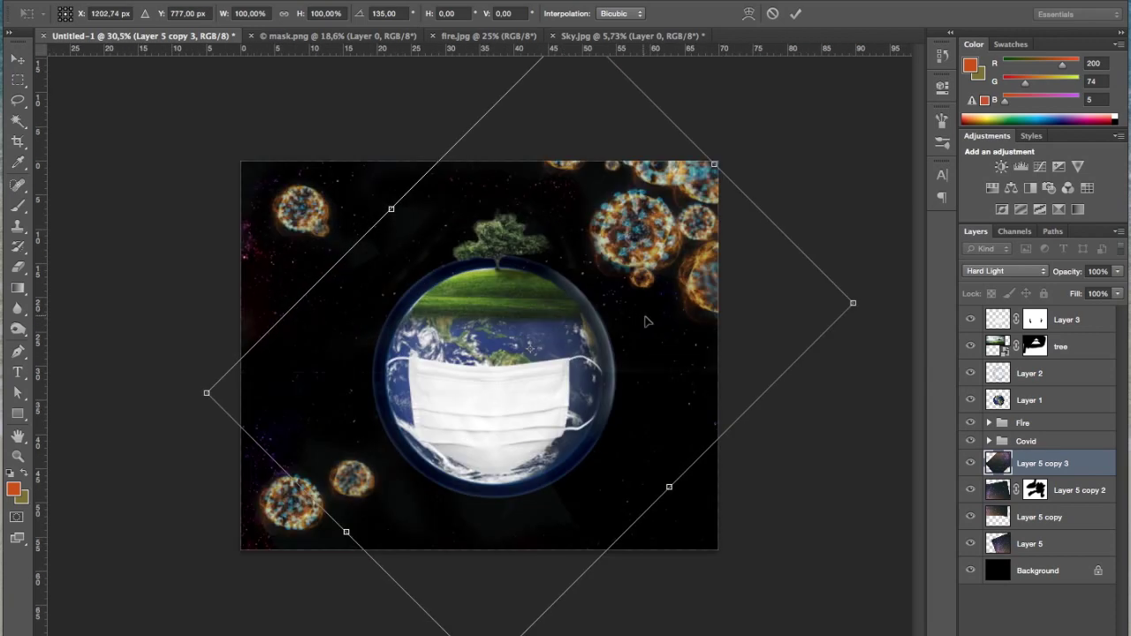
pyautogui.moveTo(646, 320); pyautogui.dragTo(654, 322)
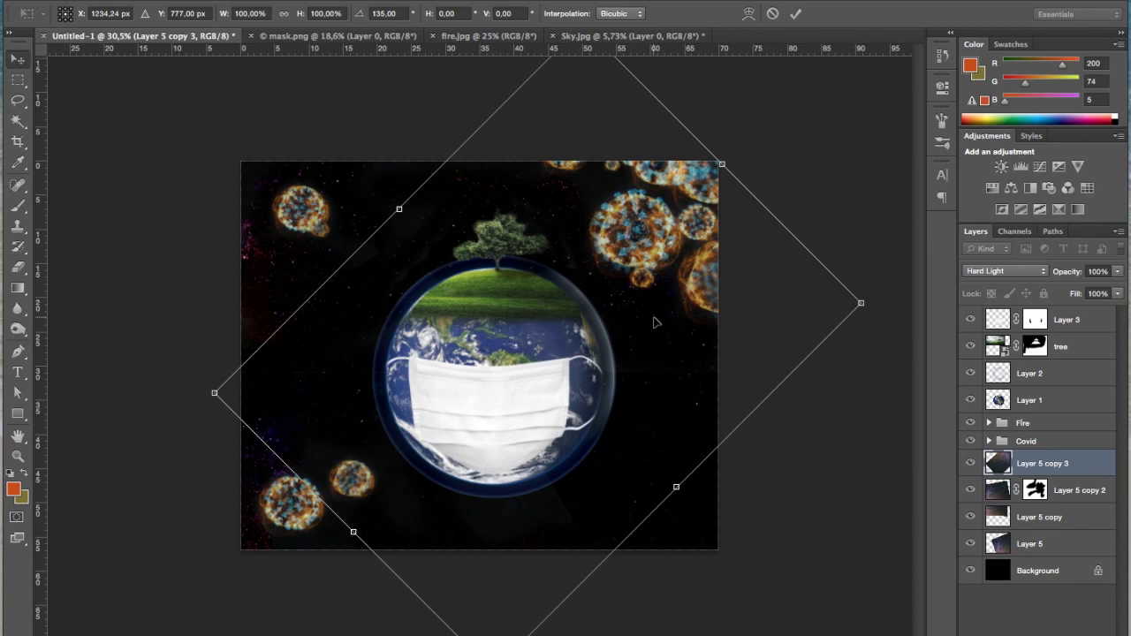
pyautogui.press('Return')
pyautogui.click(1016, 631)
pyautogui.press('b')
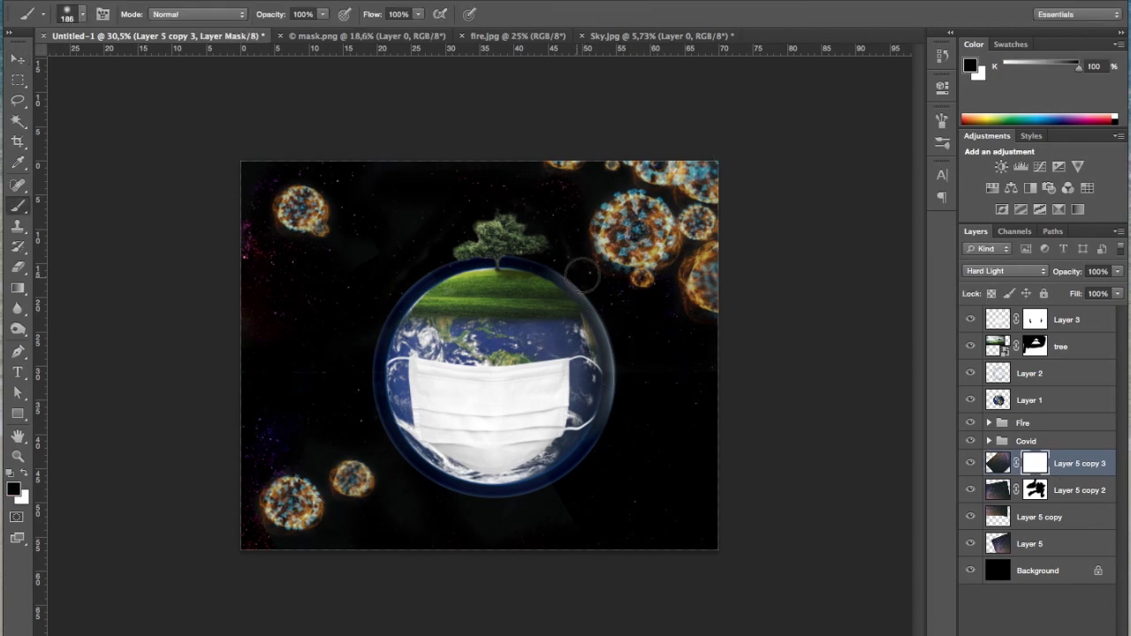
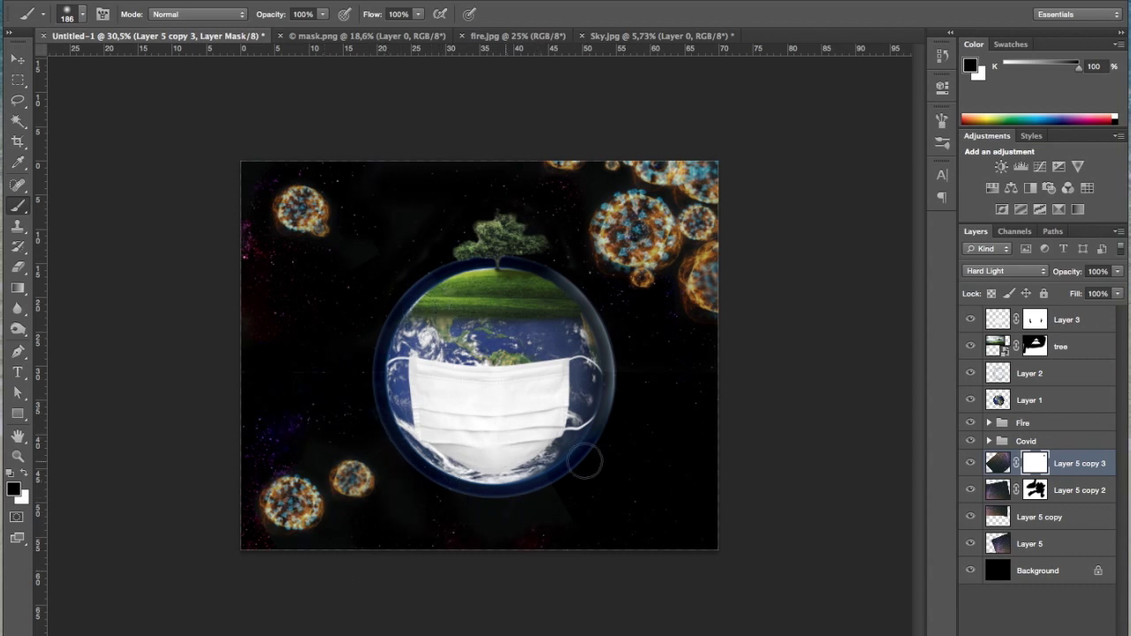
# Step: Add a layer mask to Layer 5 copy, then toggle Layer 5 copy 2 to compare the nebula
pyautogui.hotkey('ctrl', 'v')
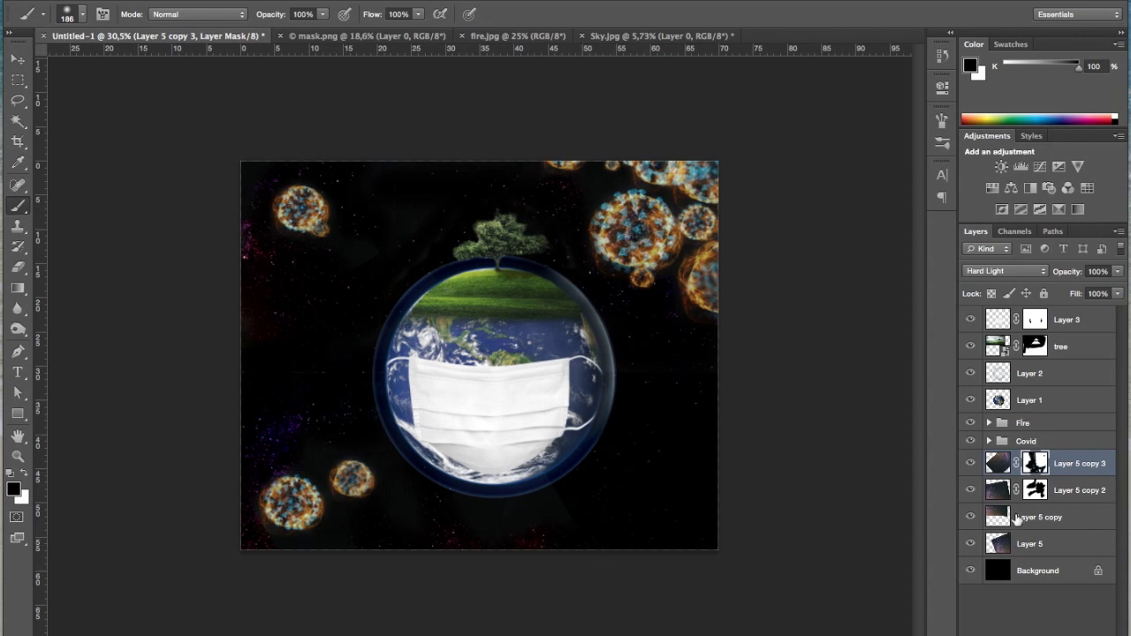
pyautogui.click(1029, 515)
pyautogui.click(1029, 517)
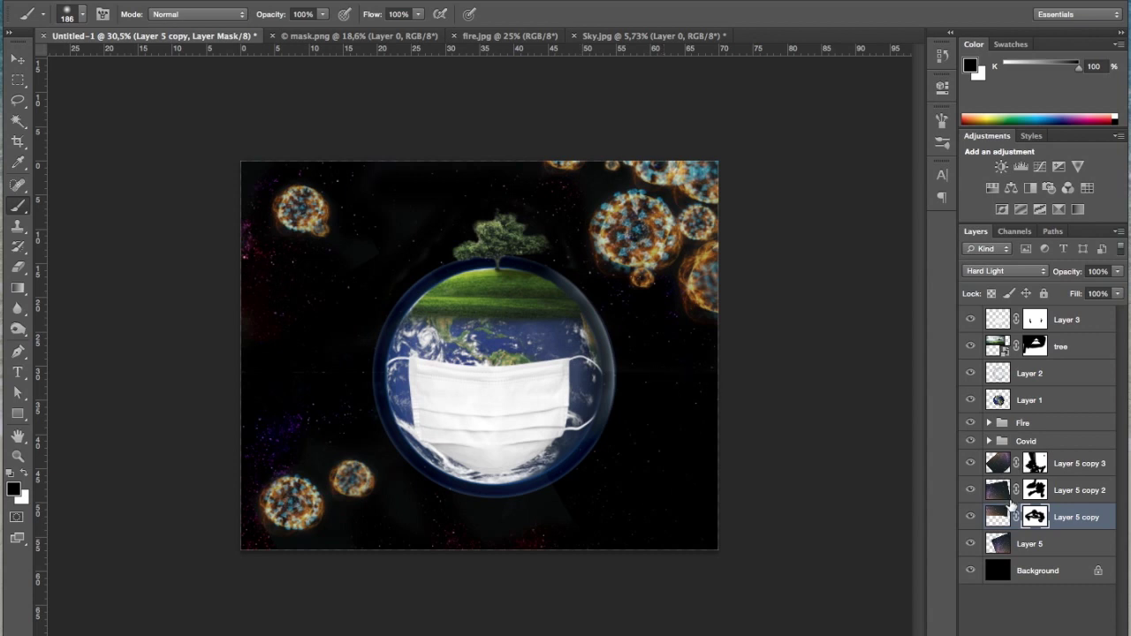
pyautogui.click(1085, 475)
pyautogui.click(972, 490)
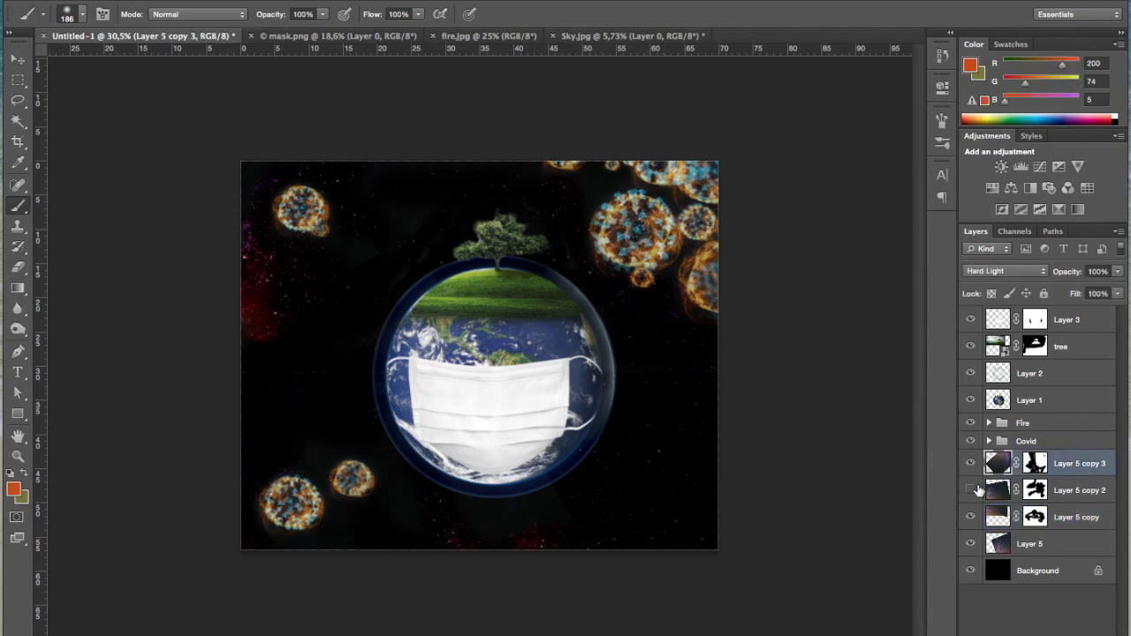
pyautogui.click(972, 489)
pyautogui.click(971, 490)
# Step: Check the masks on Layer 5 copy 2 and copy 3, toggling copy 2 to compare
pyautogui.click(1035, 490)
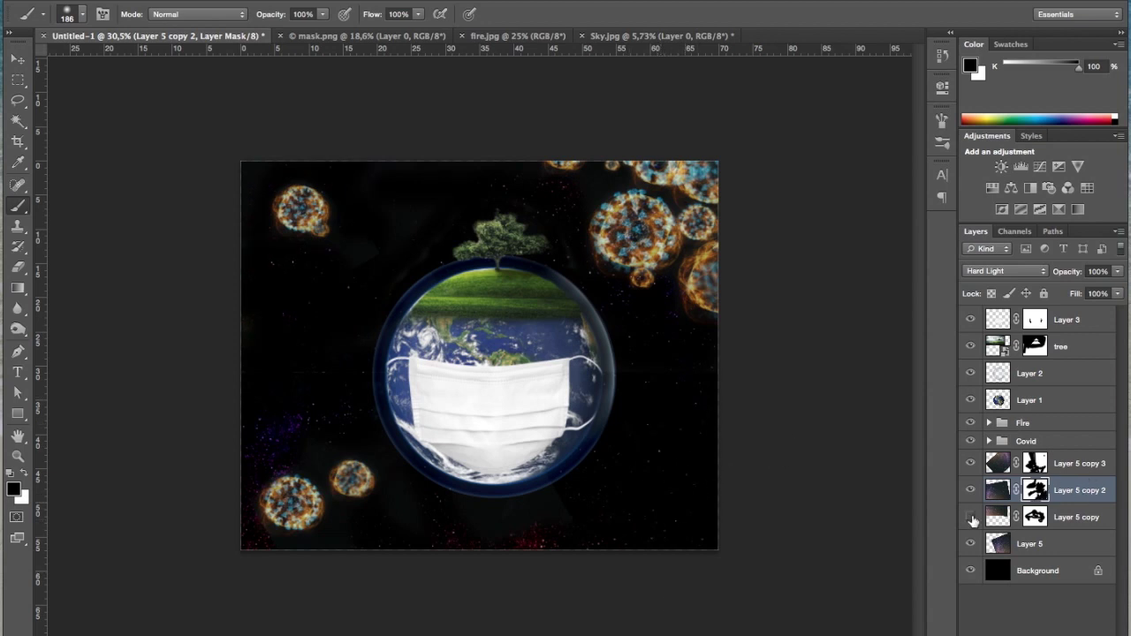
pyautogui.click(1014, 546)
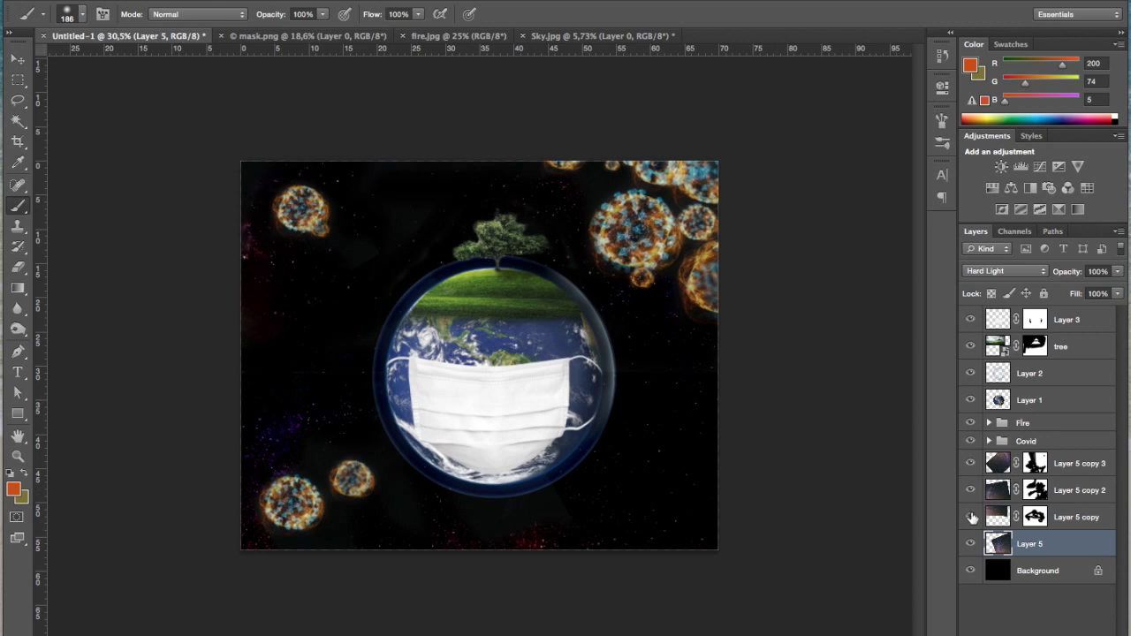
pyautogui.click(974, 488)
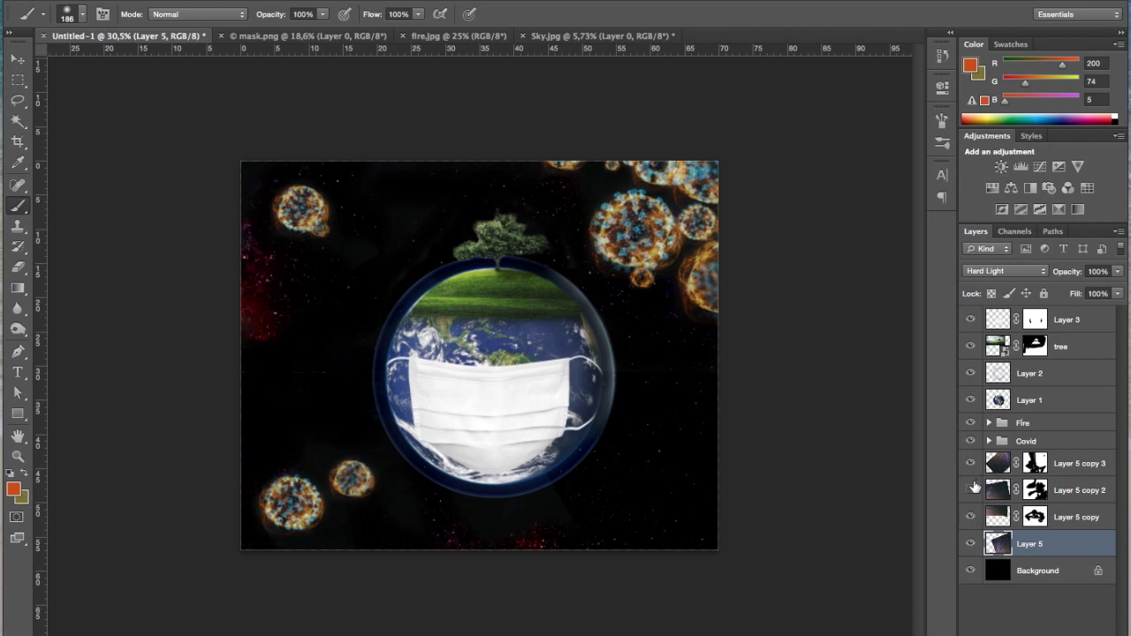
pyautogui.click(974, 488)
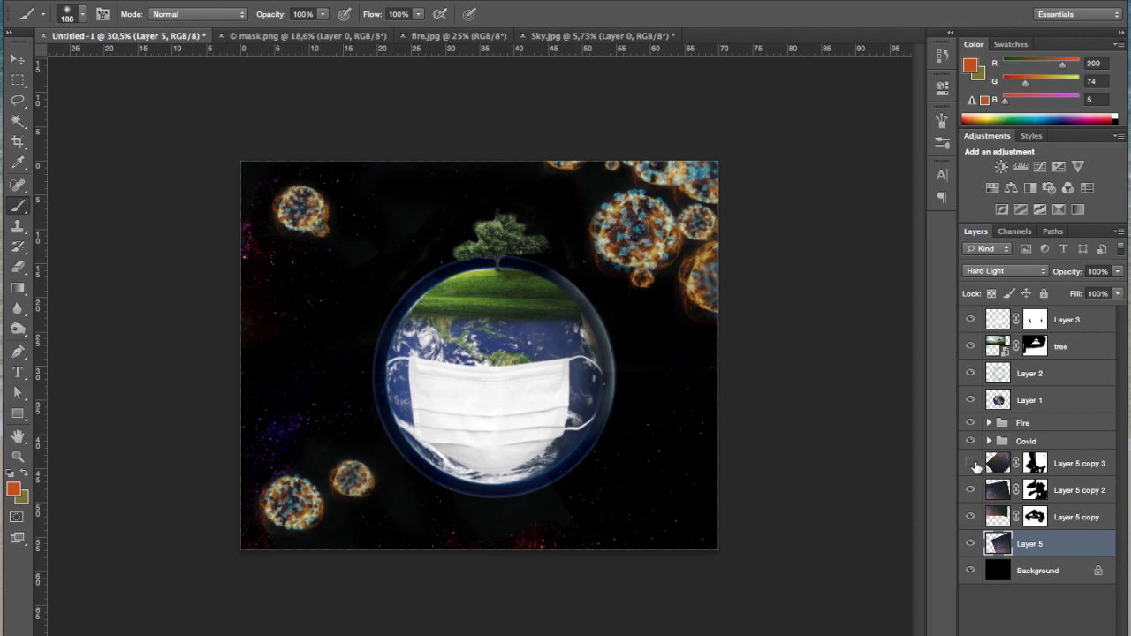
pyautogui.click(1036, 465)
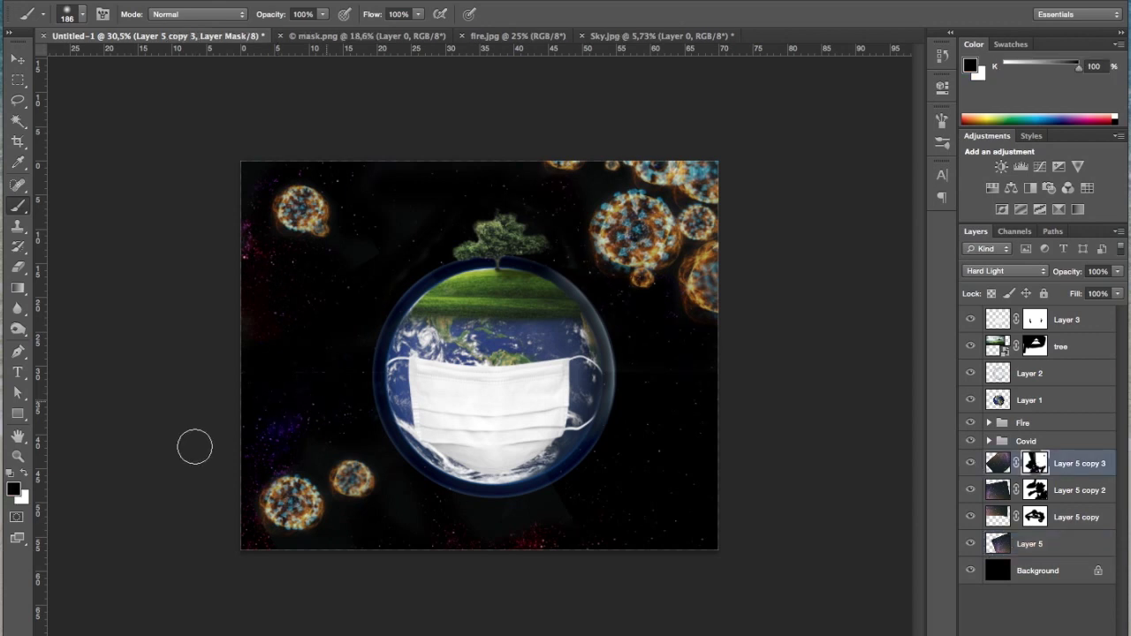
# Step: Group Layer 5 through Layer 5 copy 3 and rename the group Sky
pyautogui.press('v')
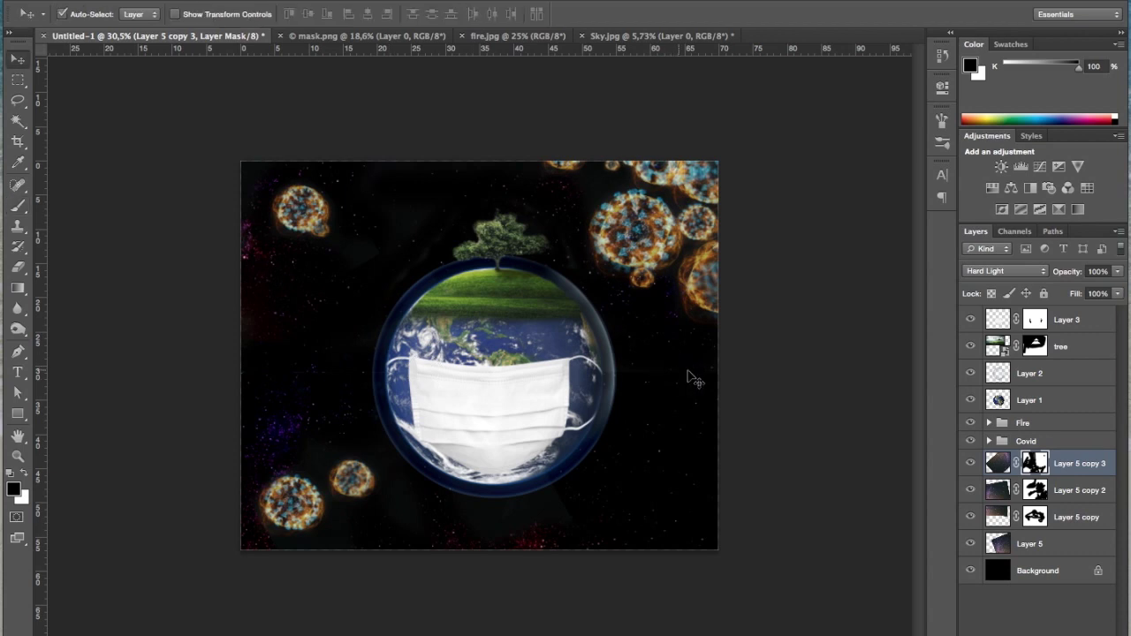
pyautogui.click(1060, 467)
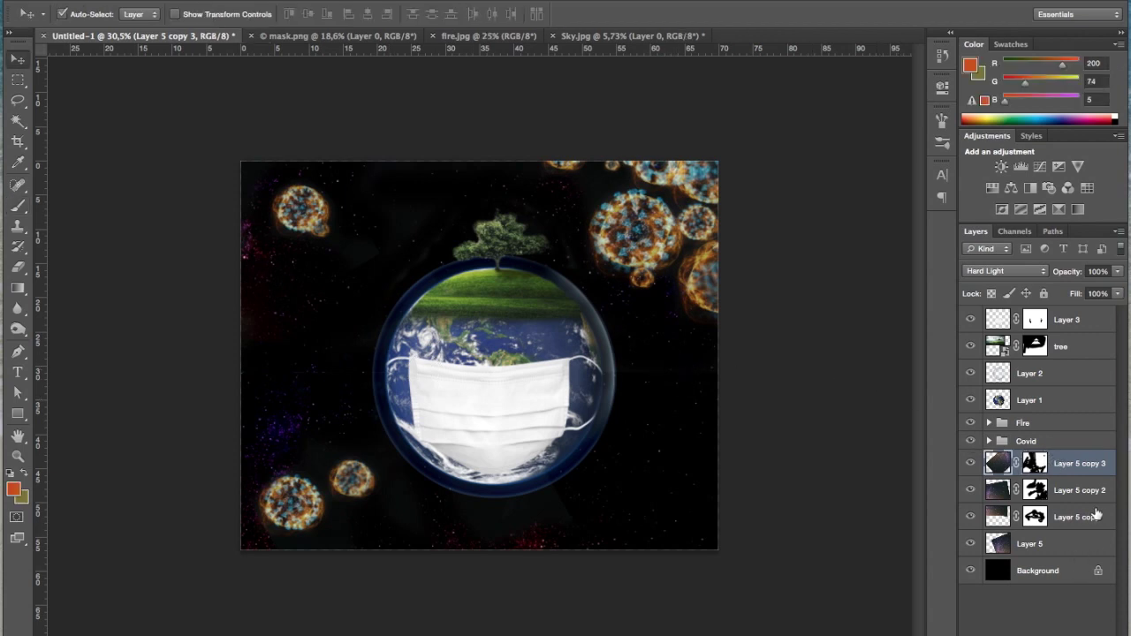
pyautogui.keyDown('shift'); pyautogui.click(1074, 542); pyautogui.keyUp('shift')
pyautogui.hotkey('ctrl', 'g')
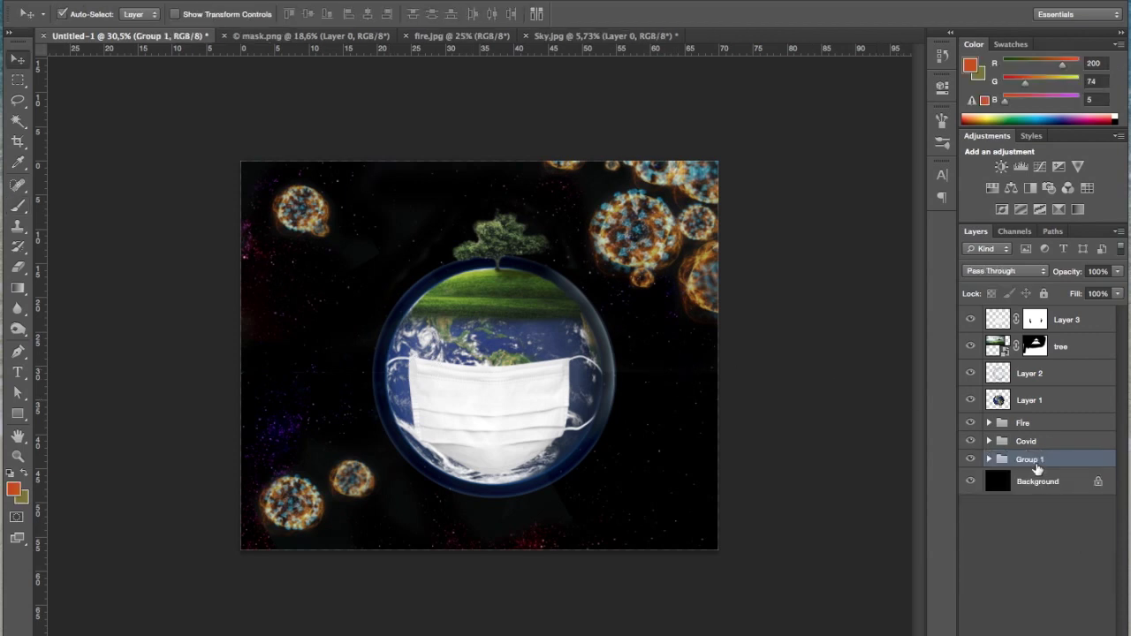
pyautogui.doubleClick(1032, 460)
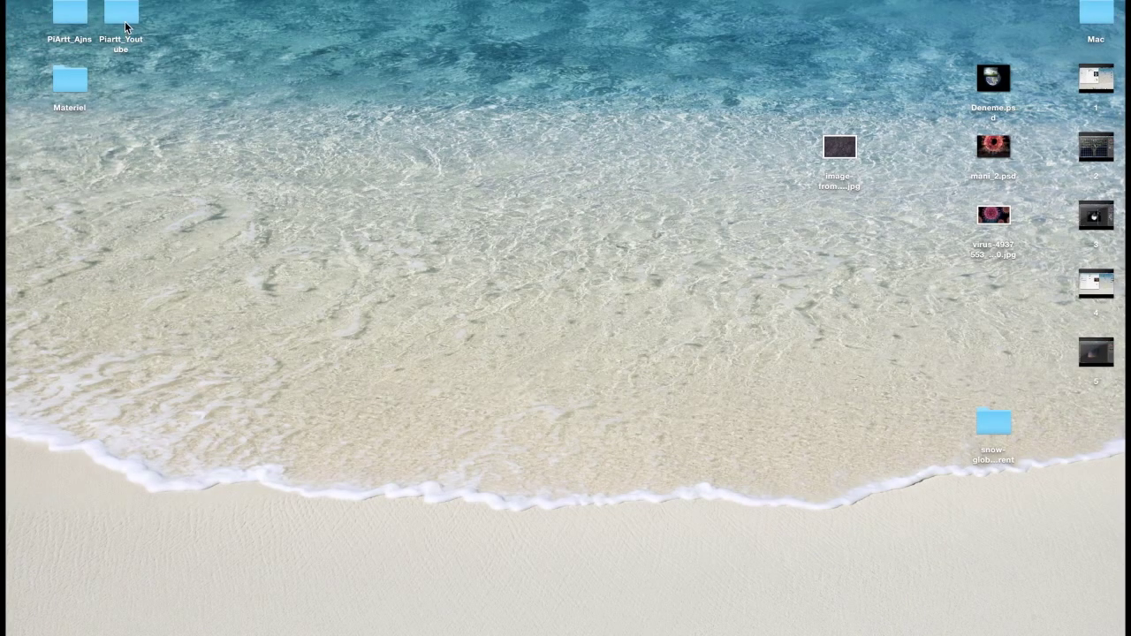
# Step: Browse Piartt_Youtube › Video › Materiel, preview the images, select image.jpg, and return to Photoshop
pyautogui.doubleClick(122, 18)
pyautogui.click(448, 65)
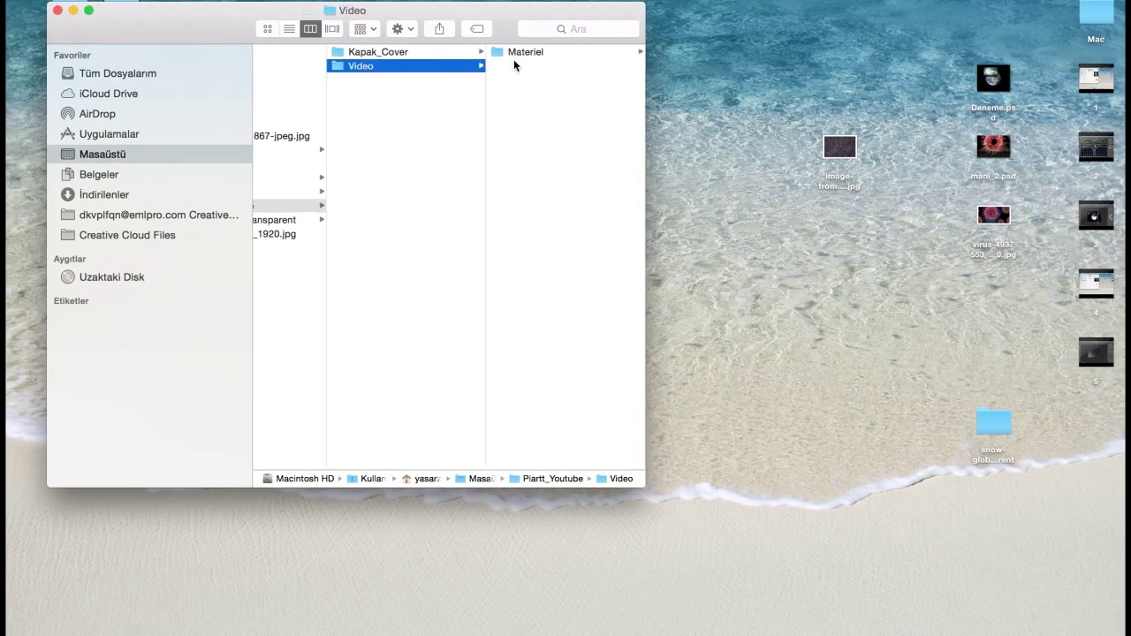
pyautogui.click(515, 53)
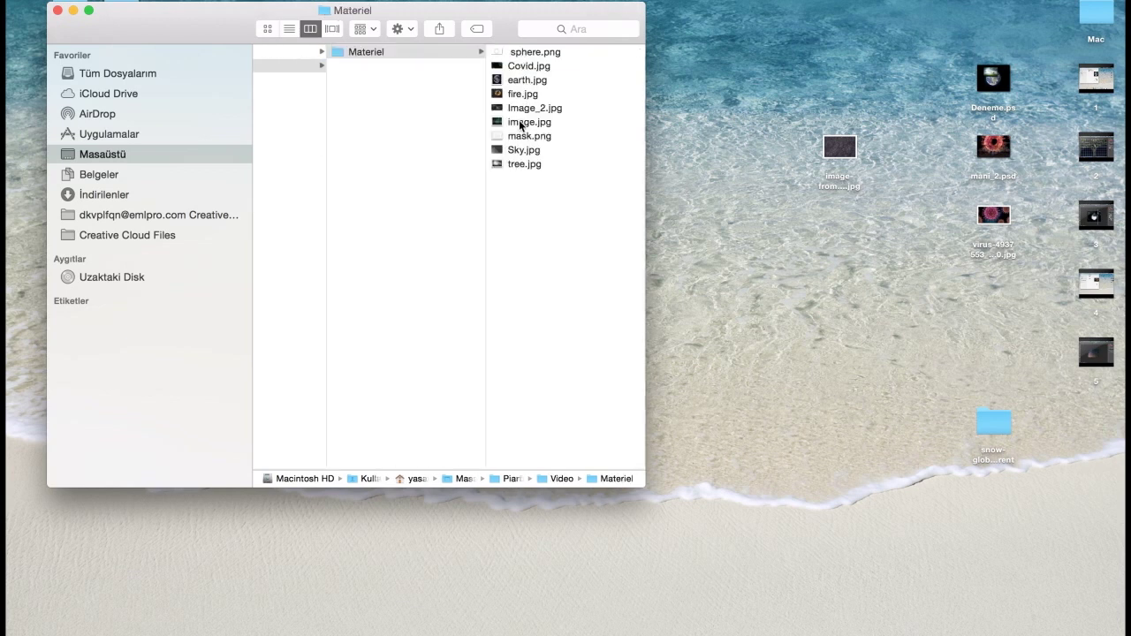
pyautogui.click(521, 121)
pyautogui.click(424, 138)
pyautogui.click(367, 164)
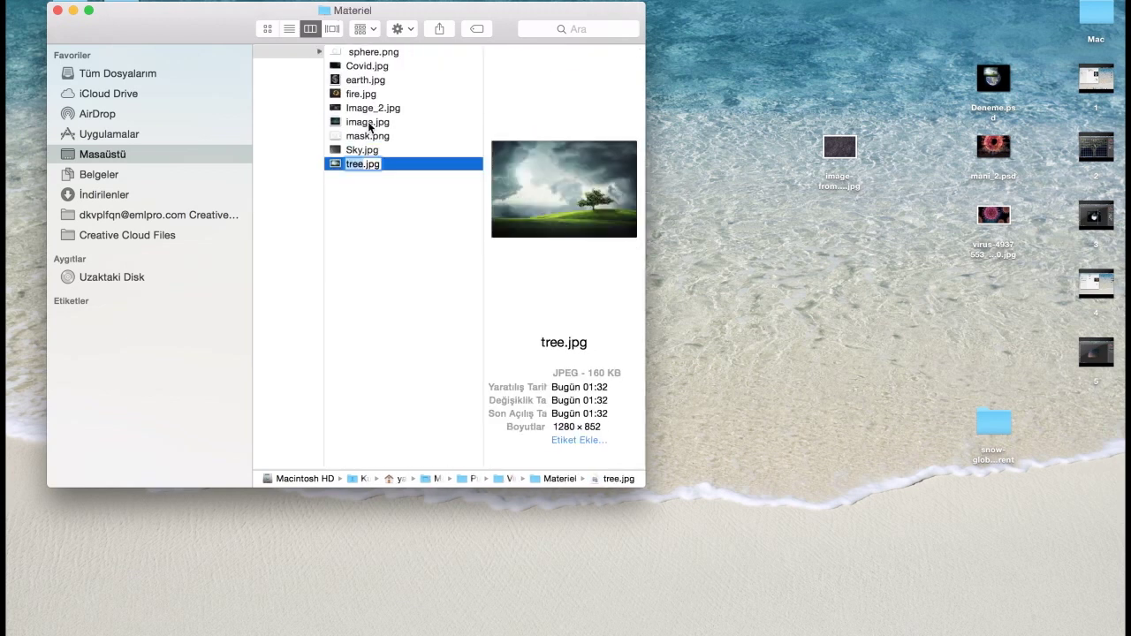
pyautogui.click(369, 122)
pyautogui.click(439, 631)
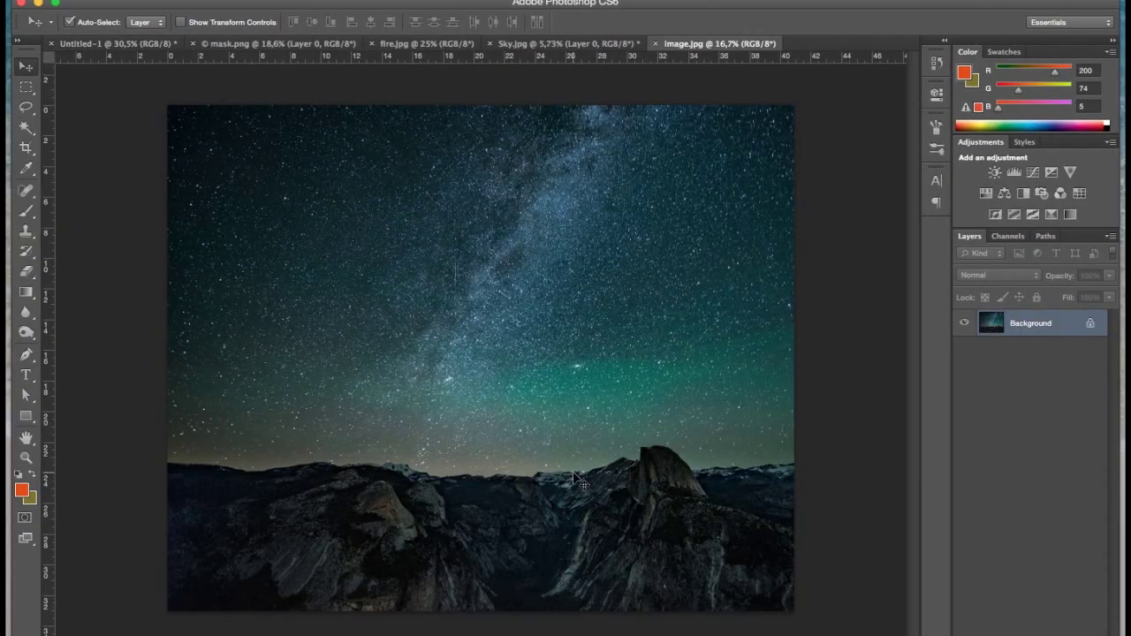
# Step: Open image.jpg, unlock its background as Layer 0, and drag it into the globe composition
pyautogui.moveTo(581, 482); pyautogui.dragTo(324, 202)
pyautogui.press('Return')
pyautogui.doubleClick(1064, 325)
pyautogui.press('Return')
pyautogui.moveTo(672, 300)
pyautogui.mouseDown()
pyautogui.moveTo(473, 287)
pyautogui.moveTo(522, 312)
pyautogui.mouseUp()
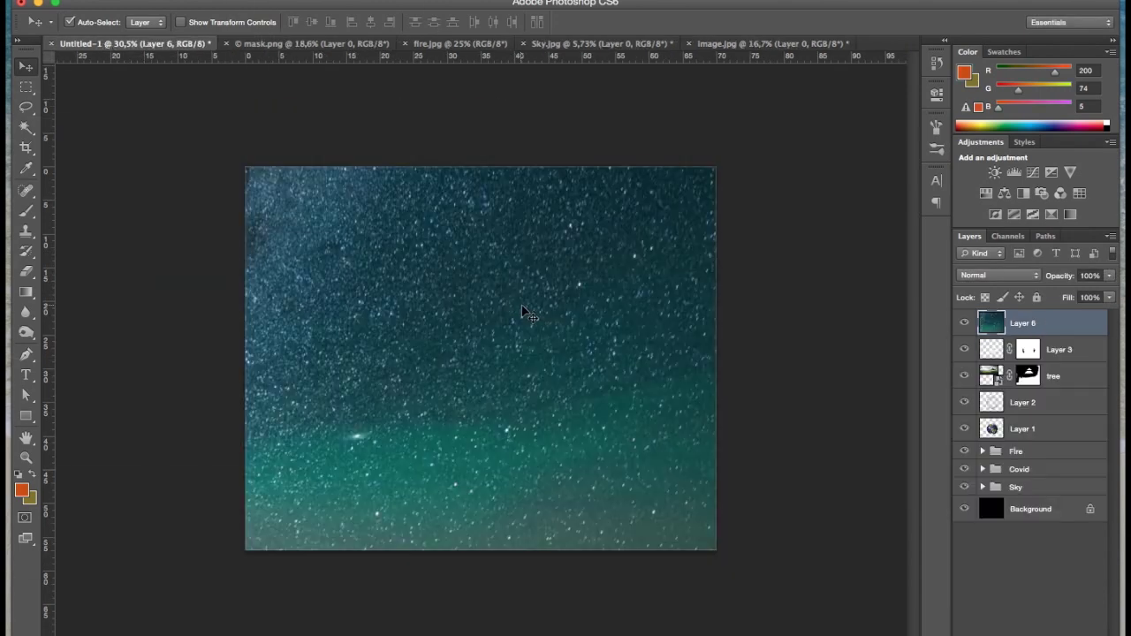
# Step: Scale the sky photo to about 63%, position it, and move Layer 6 below the Sky group
pyautogui.hotkey('ctrl', 't')
pyautogui.hotkey('ctrl', '-')
pyautogui.hotkey('ctrl', '-')
pyautogui.moveTo(555, 353); pyautogui.dragTo(679, 312)
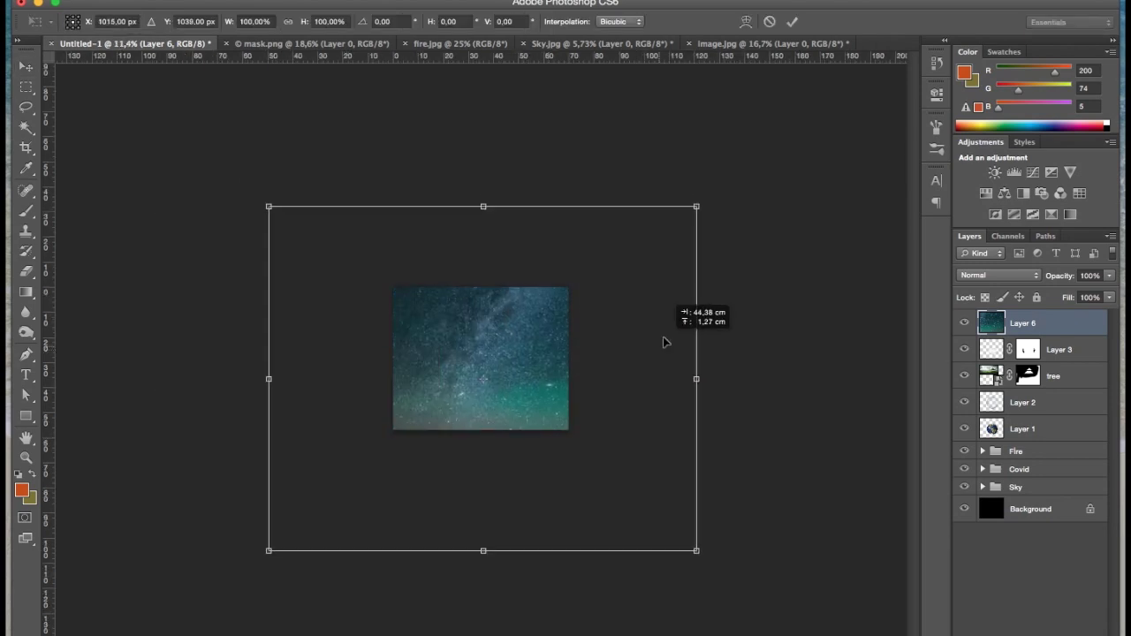
pyautogui.moveTo(708, 168); pyautogui.dragTo(635, 238)
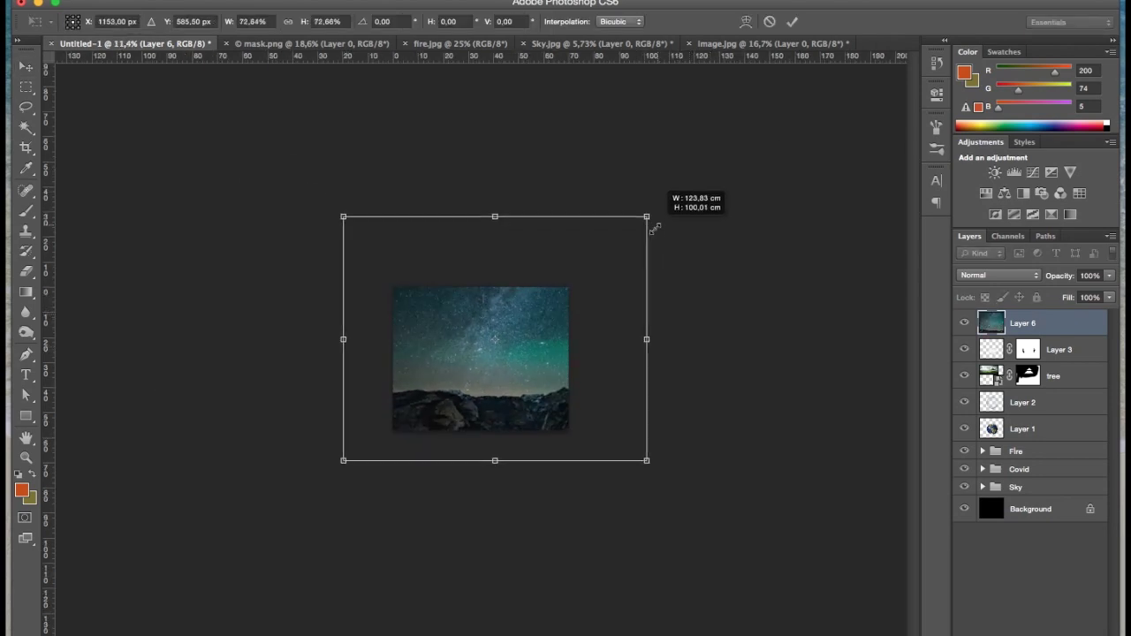
pyautogui.moveTo(535, 345); pyautogui.dragTo(529, 358)
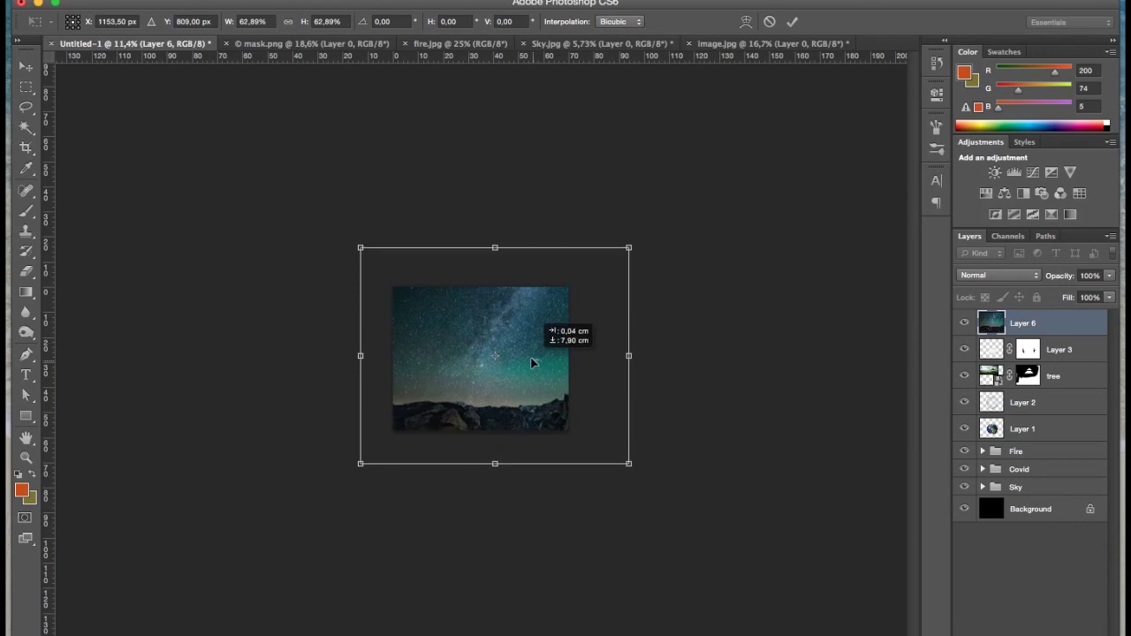
pyautogui.press('Return')
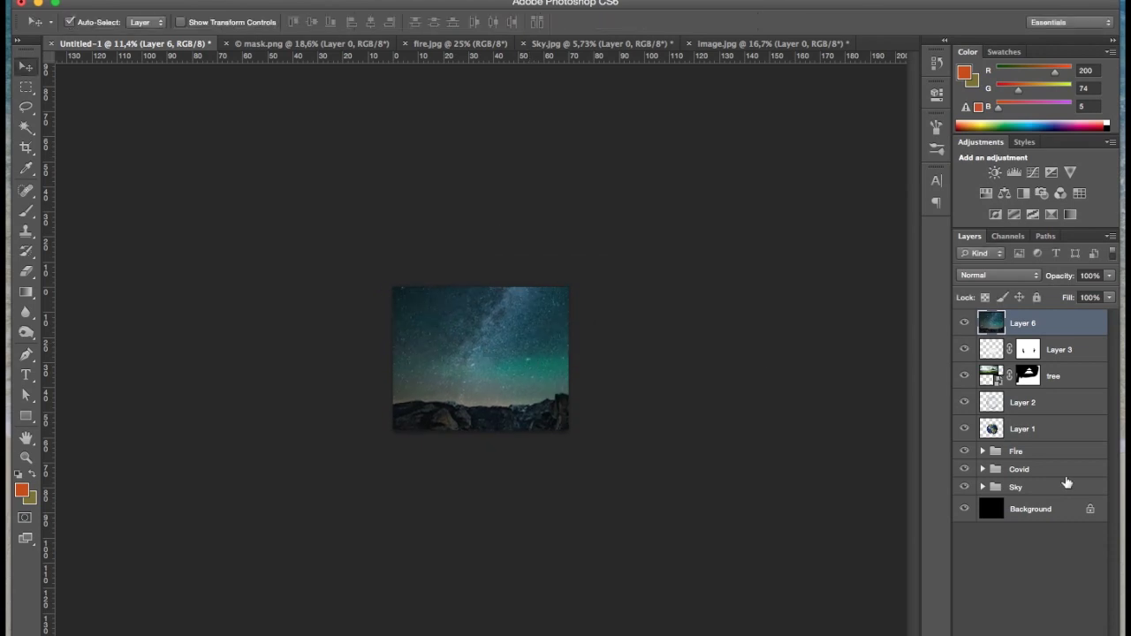
pyautogui.moveTo(1057, 329); pyautogui.dragTo(1055, 500)
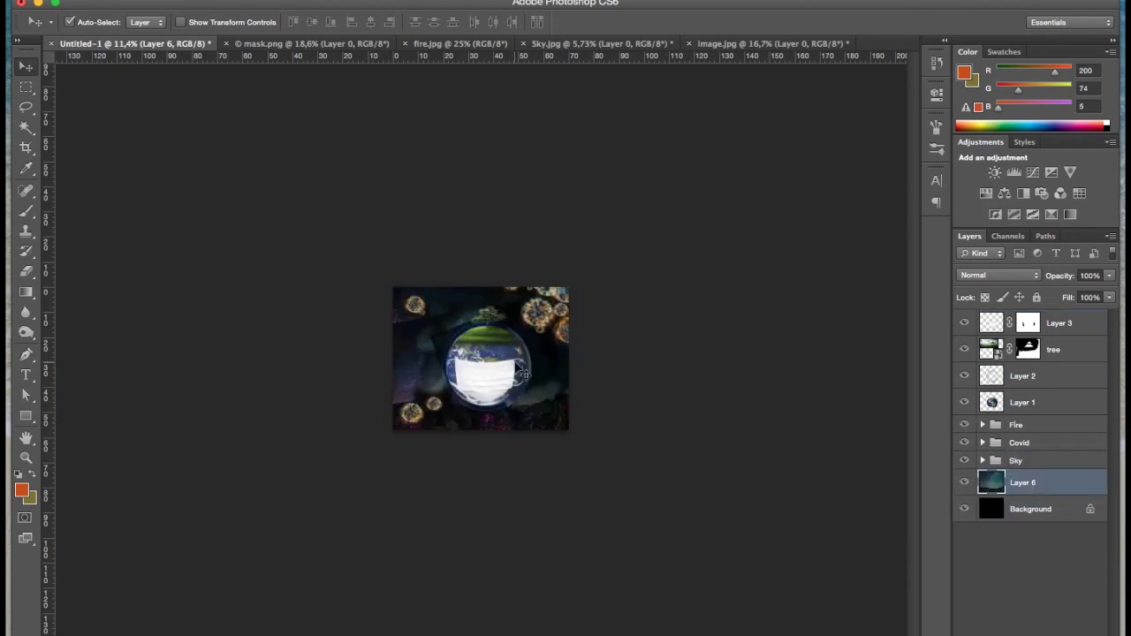
# Step: Add a mask to Layer 6 and paint black along the top, left edges and around the globe
pyautogui.scroll(2, 521, 371)
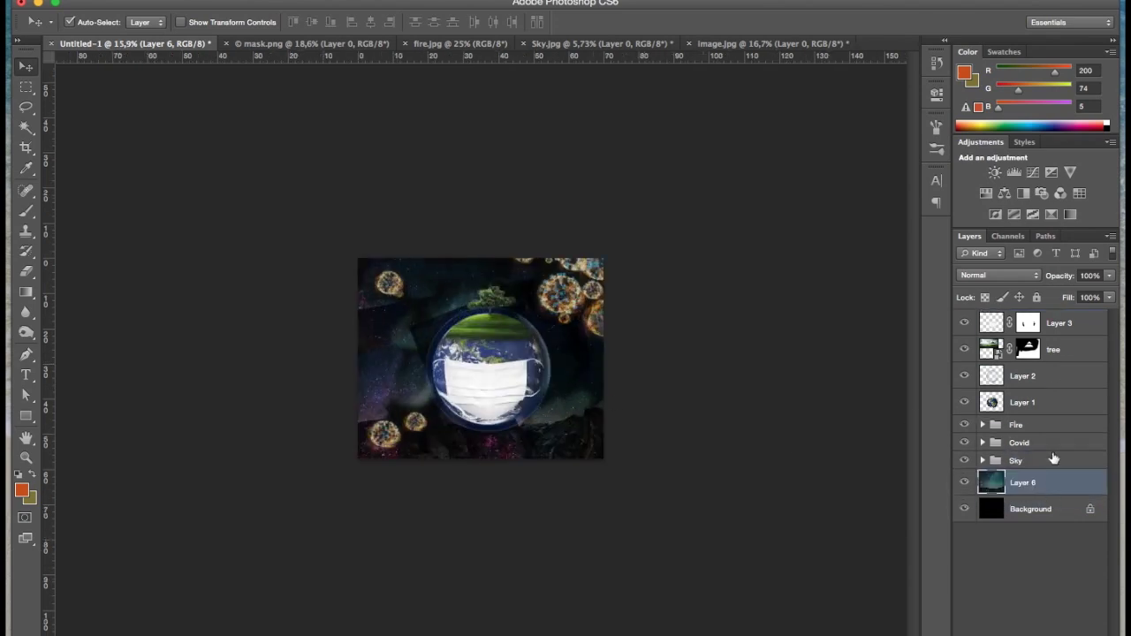
pyautogui.click(981, 599)
pyautogui.press('d')
pyautogui.press('b')
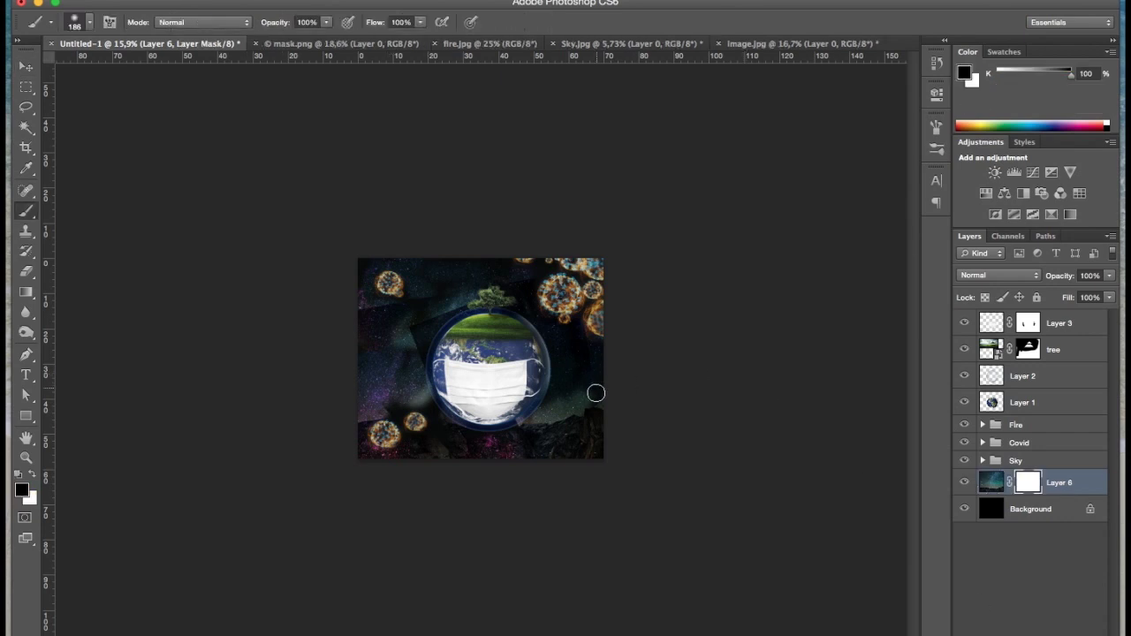
pyautogui.moveTo(598, 287)
pyautogui.mouseDown()
pyautogui.moveTo(345, 277)
pyautogui.moveTo(324, 333)
pyautogui.moveTo(469, 309)
pyautogui.moveTo(412, 365)
pyautogui.moveTo(429, 386)
pyautogui.moveTo(371, 404)
pyautogui.mouseUp()
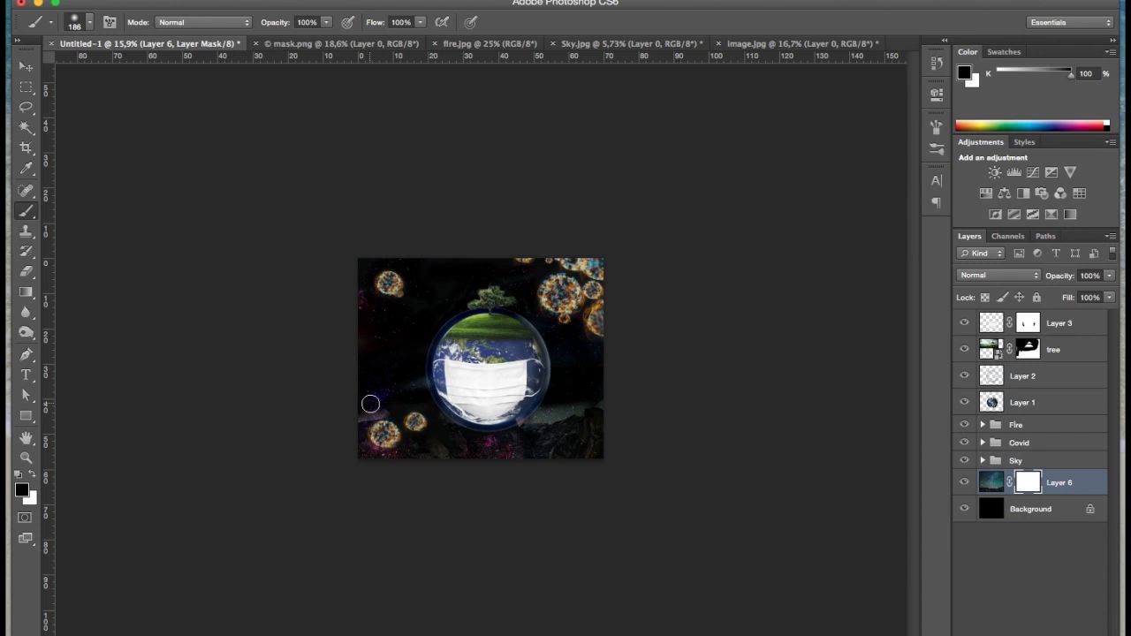
pyautogui.moveTo(562, 400); pyautogui.dragTo(575, 404)
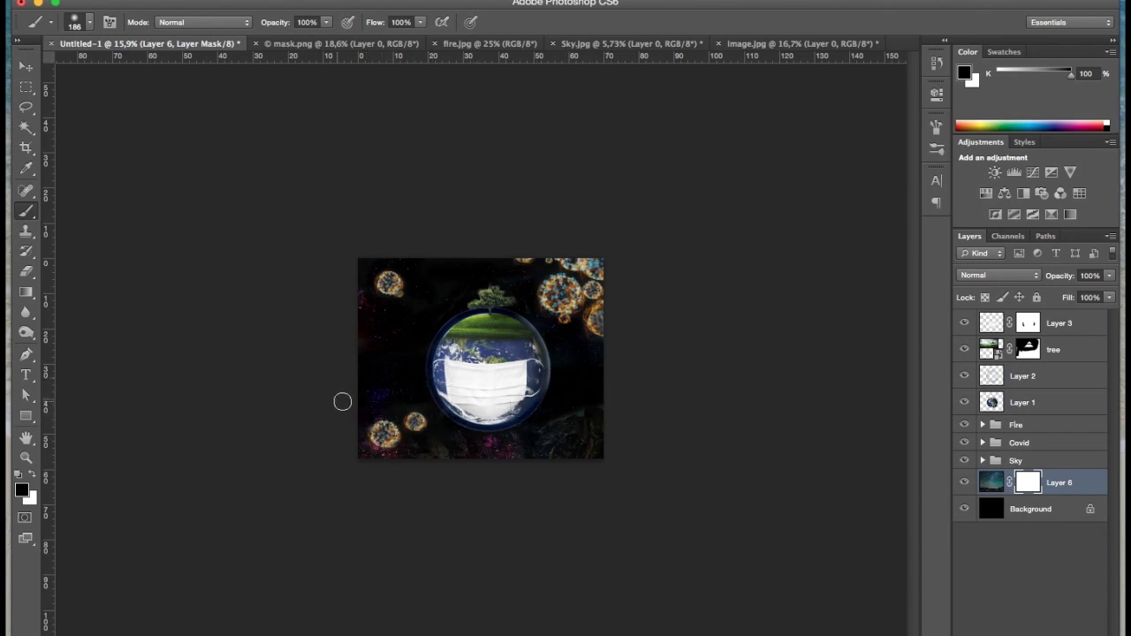
pyautogui.scroll(3, 462, 439)
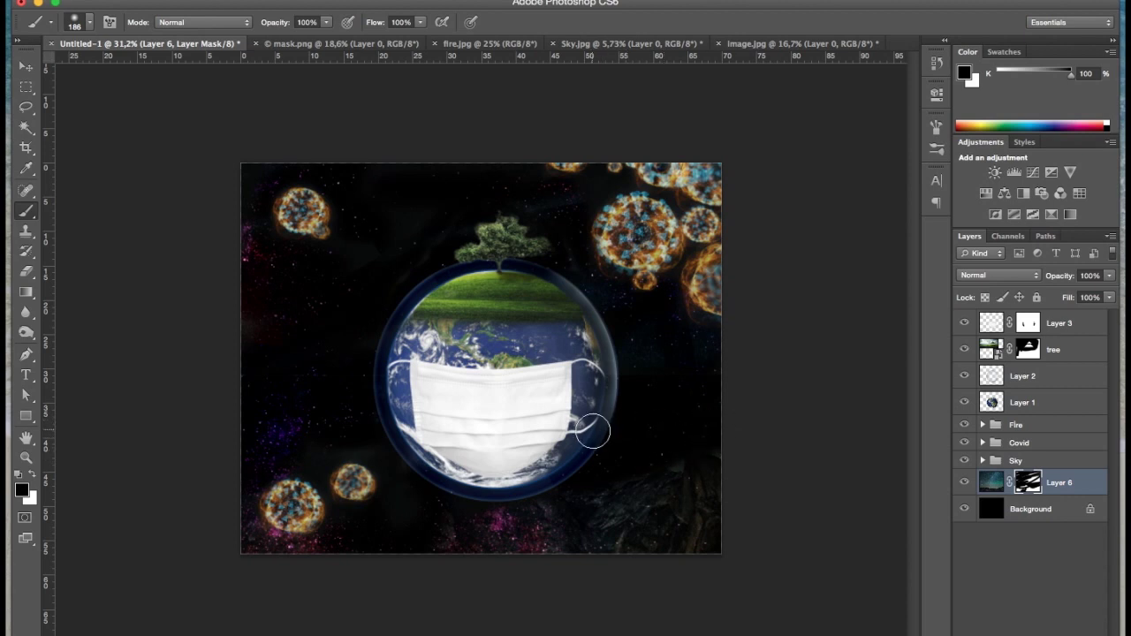
pyautogui.scroll(-3, 624, 477)
# Step: Hide the Sky group and mask out the teal streaks near the tree and globe on Layer 6
pyautogui.press('v')
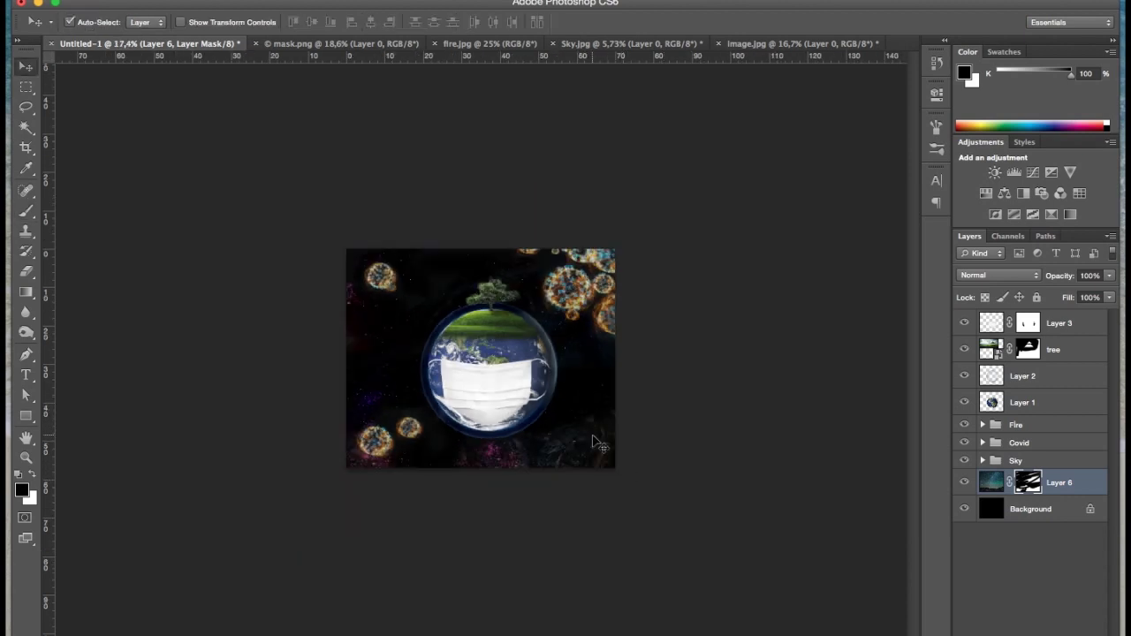
pyautogui.click(533, 467)
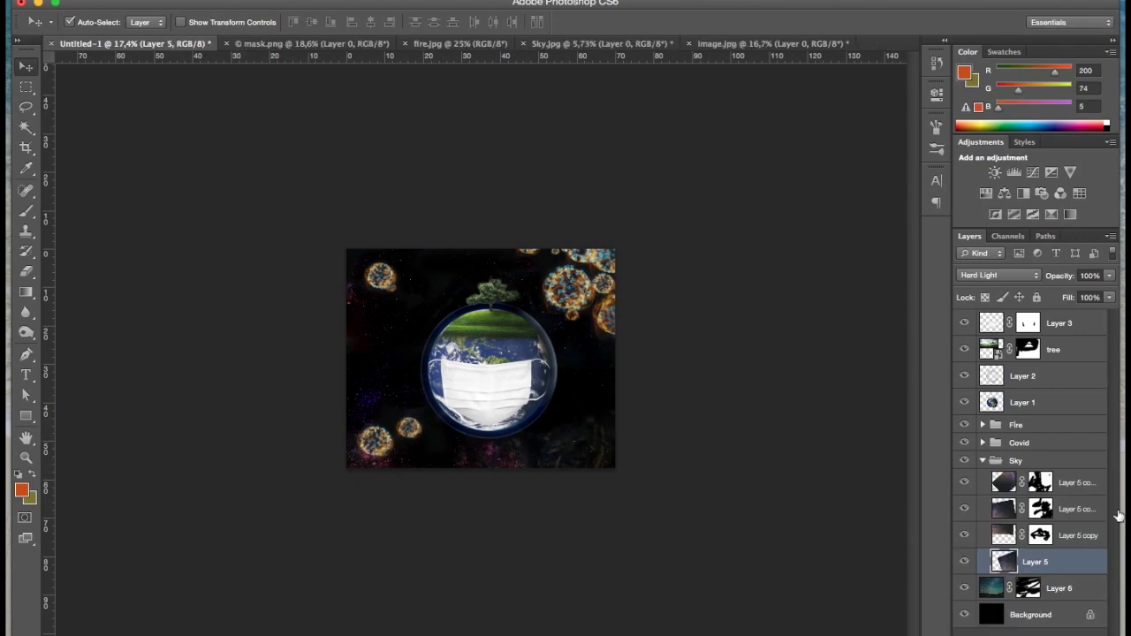
pyautogui.click(982, 460)
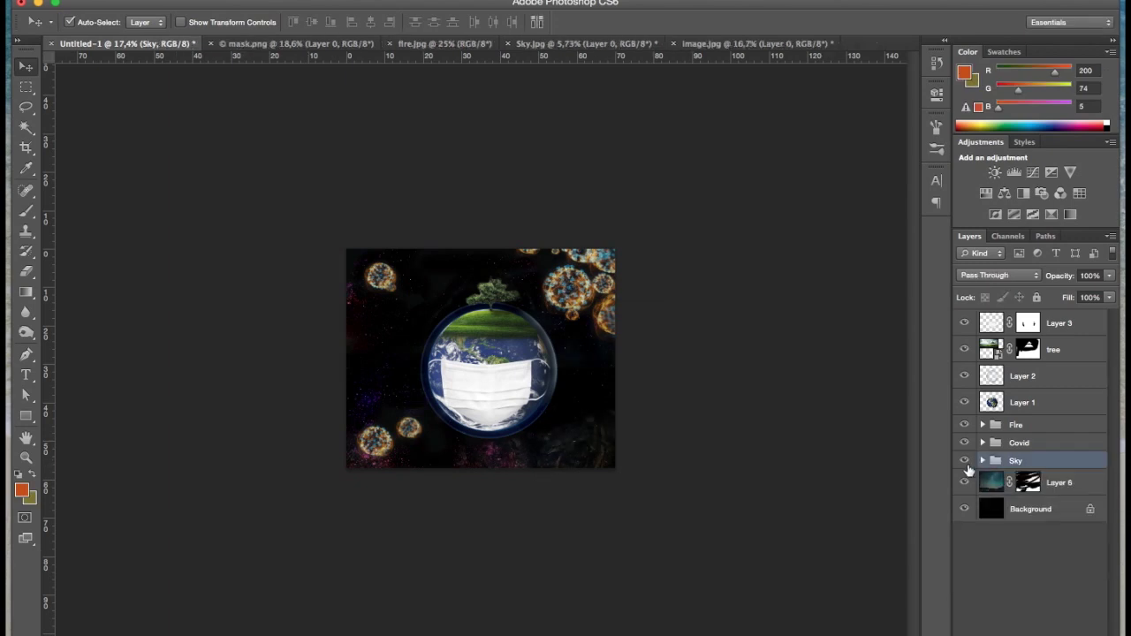
pyautogui.click(964, 461)
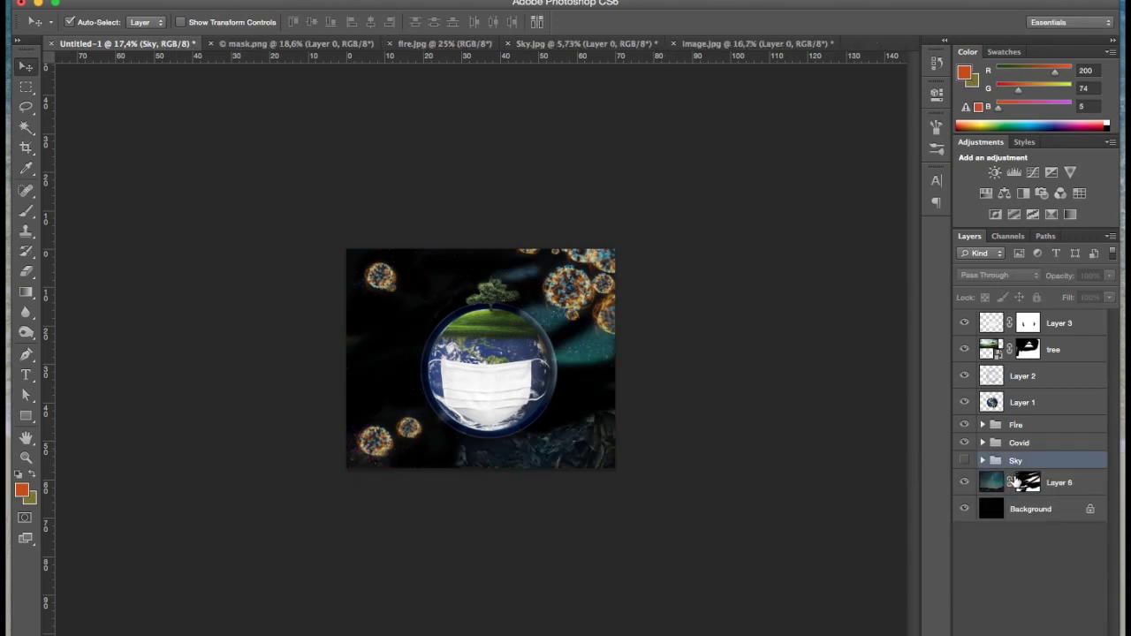
pyautogui.click(1025, 482)
pyautogui.press('b')
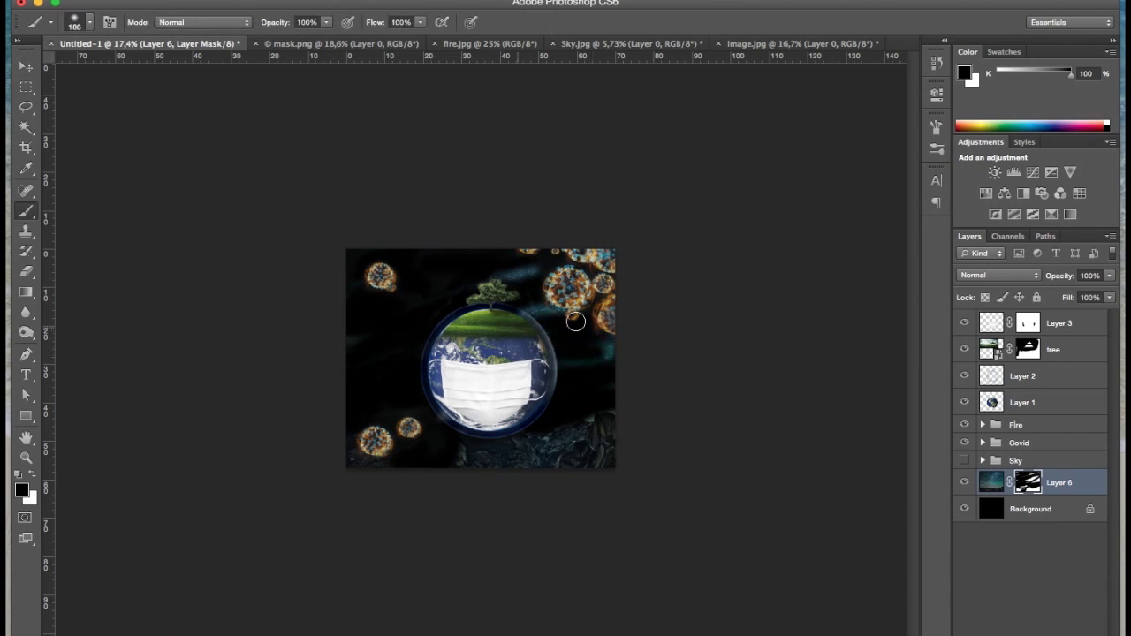
pyautogui.moveTo(606, 348); pyautogui.dragTo(579, 357)
pyautogui.moveTo(495, 322)
pyautogui.mouseDown()
pyautogui.moveTo(535, 269)
pyautogui.moveTo(570, 319)
pyautogui.mouseUp()
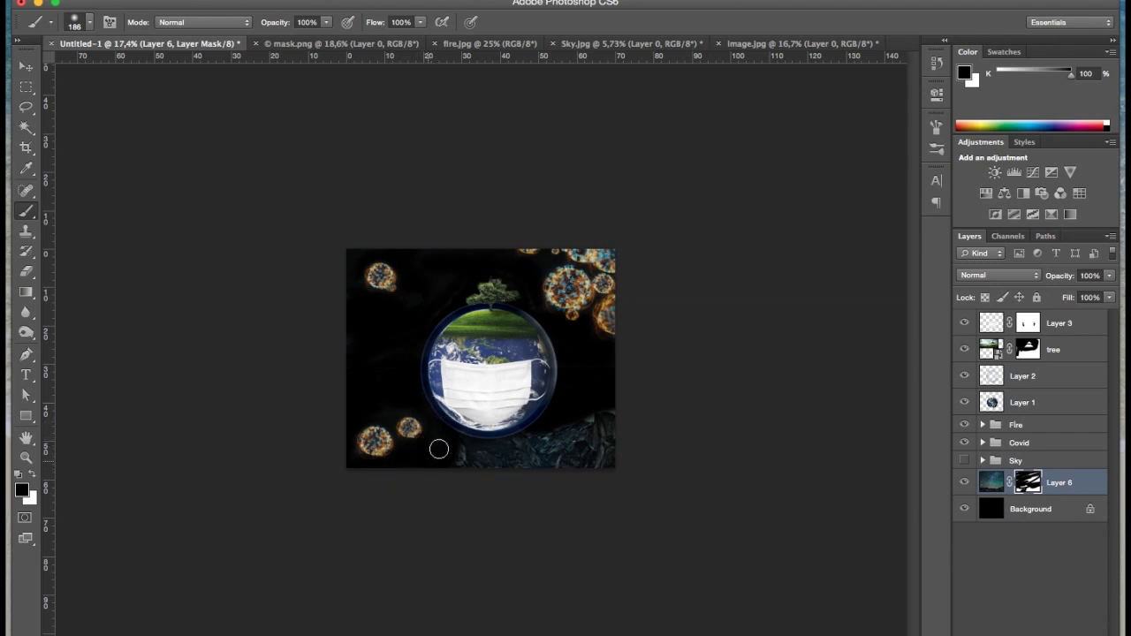
pyautogui.moveTo(440, 450); pyautogui.dragTo(451, 440)
pyautogui.hotkey('ctrl', '2')
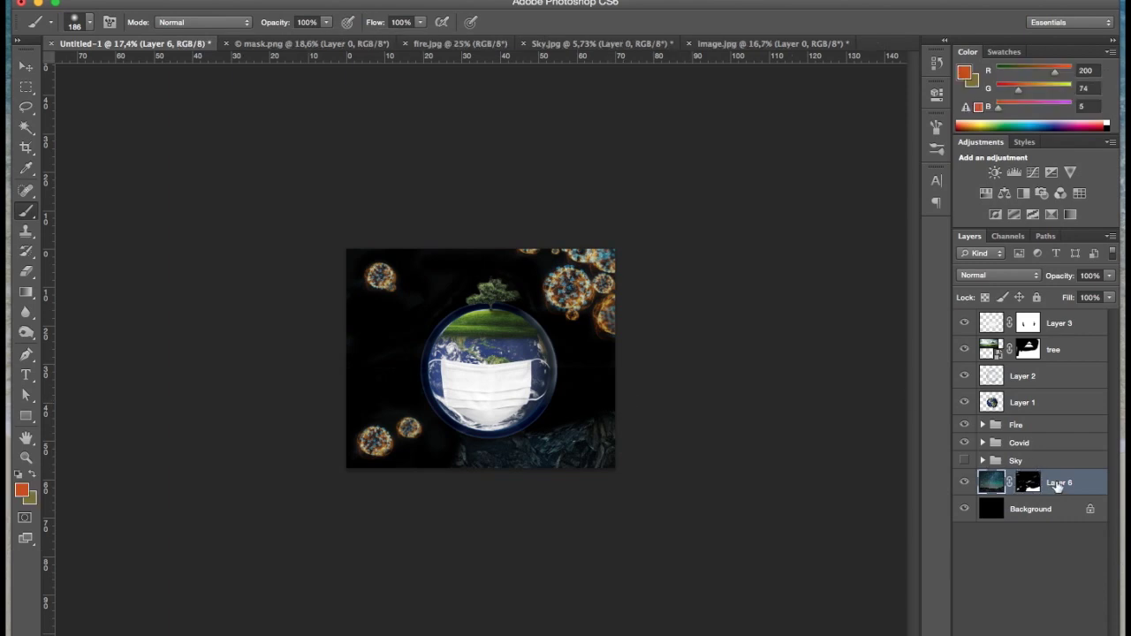
# Step: Duplicate Layer 6, flip the copy horizontally, and move it to the right
pyautogui.hotkey('ctrl', 'j')
pyautogui.hotkey('ctrl', 't')
pyautogui.moveTo(562, 453); pyautogui.dragTo(442, 455)
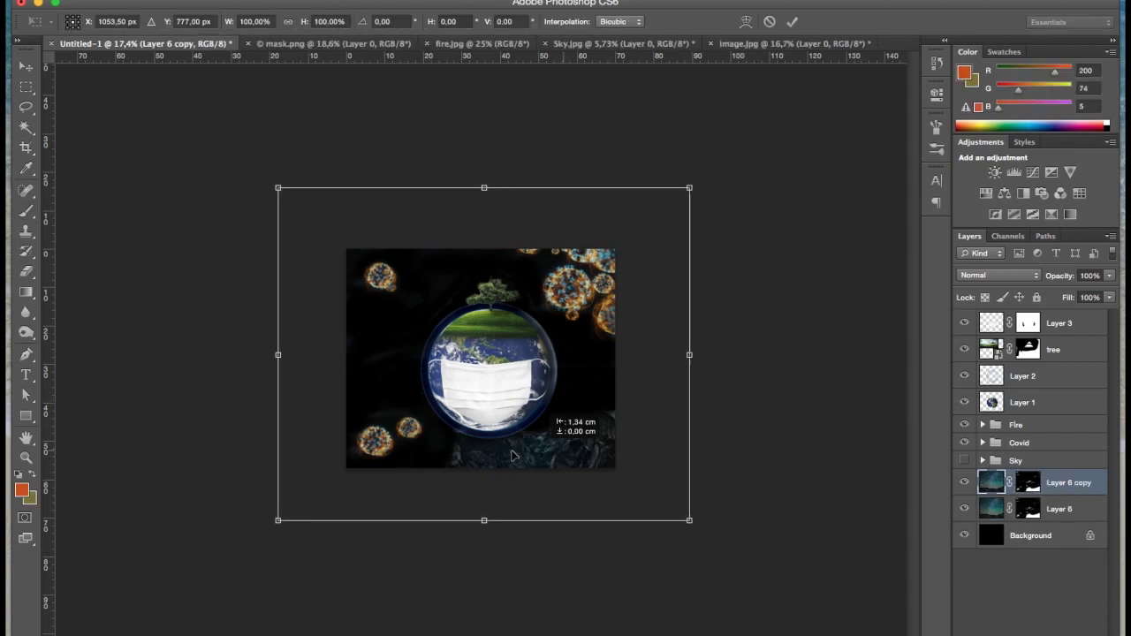
pyautogui.rightClick(442, 455)
pyautogui.click(473, 629)
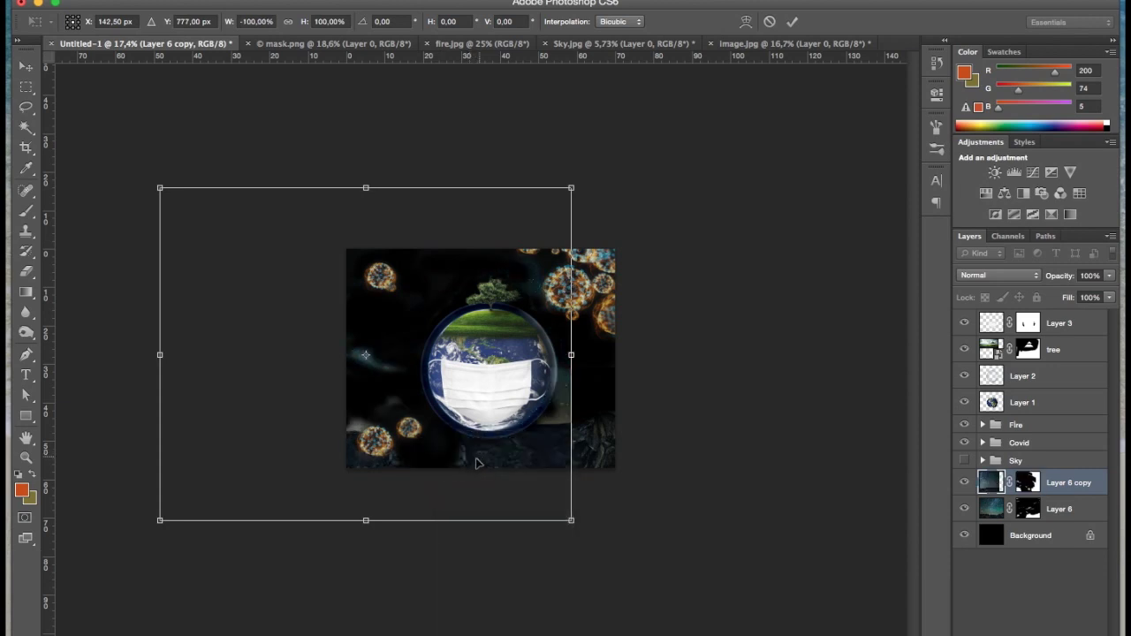
pyautogui.moveTo(414, 464); pyautogui.dragTo(474, 469)
pyautogui.press('Return')
pyautogui.press('b')
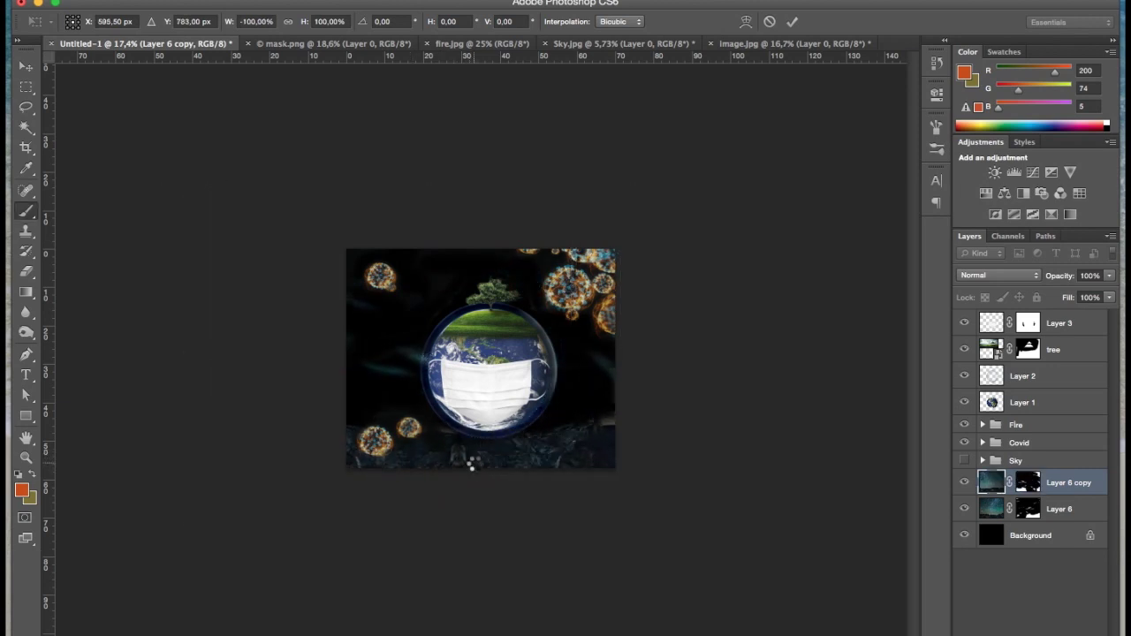
# Step: Transform Layer 6 and its copy together, nudging both slightly into place
pyautogui.keyDown('shift'); pyautogui.click(1056, 512); pyautogui.keyUp('shift')
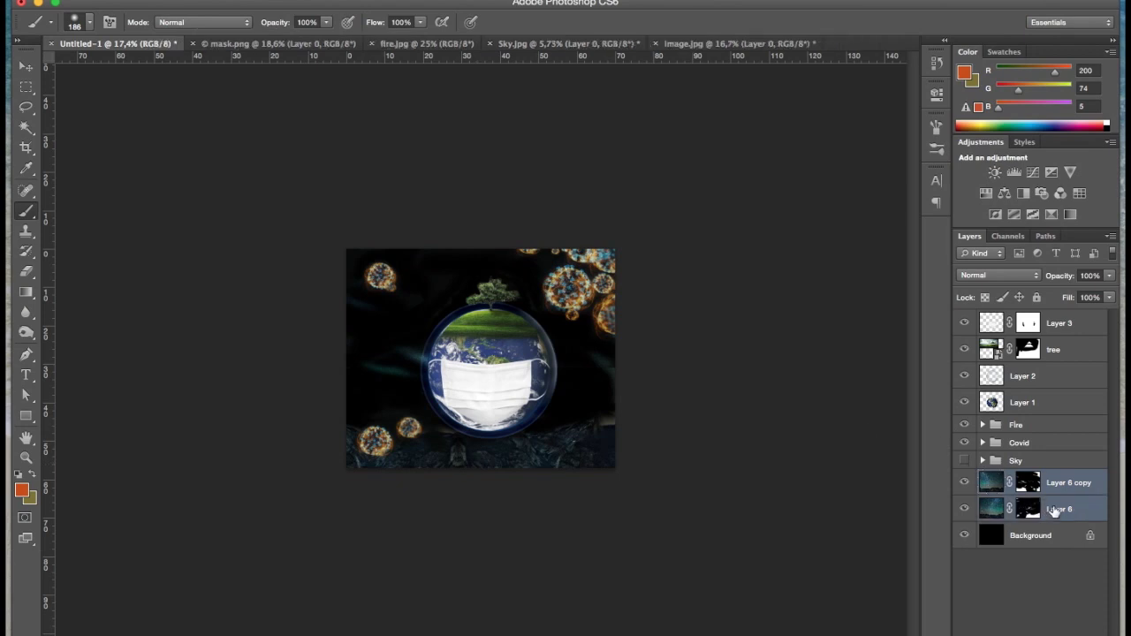
pyautogui.hotkey('ctrl', 't')
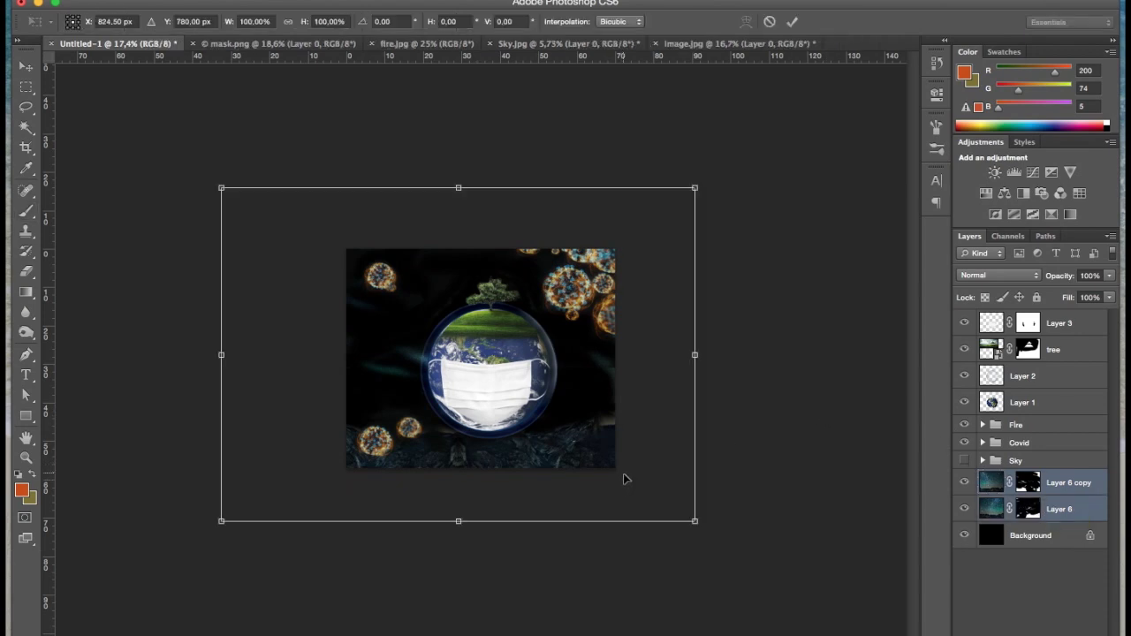
pyautogui.moveTo(623, 479); pyautogui.dragTo(620, 484)
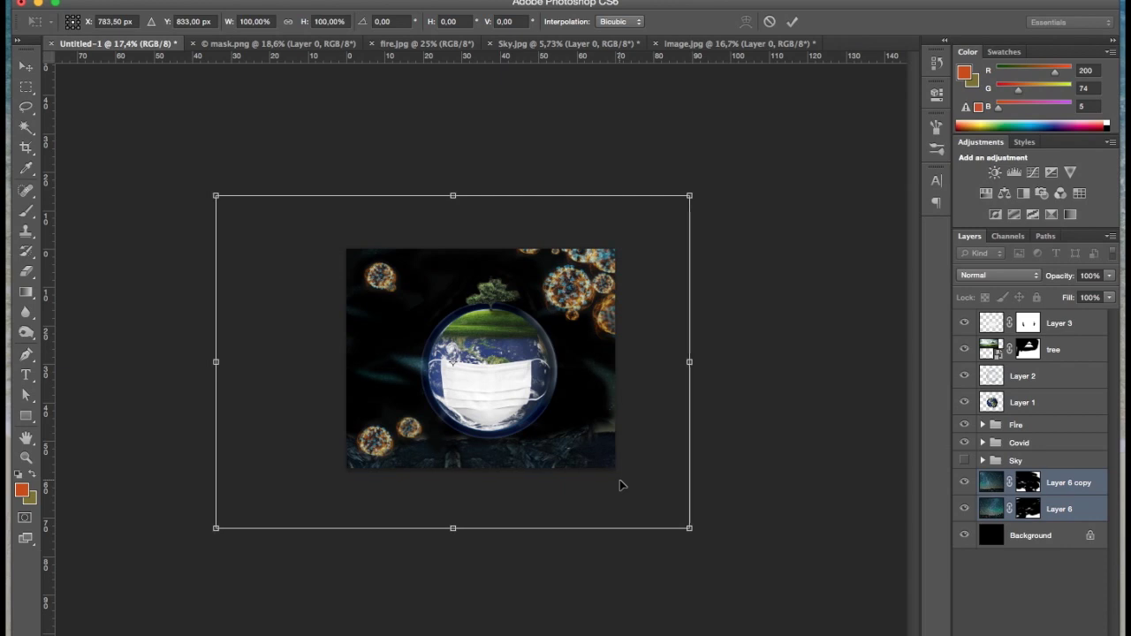
pyautogui.hotkey('shift', 'Right')
pyautogui.hotkey('shift', 'Right')
pyautogui.hotkey('shift', 'Right')
pyautogui.hotkey('shift', 'Right')
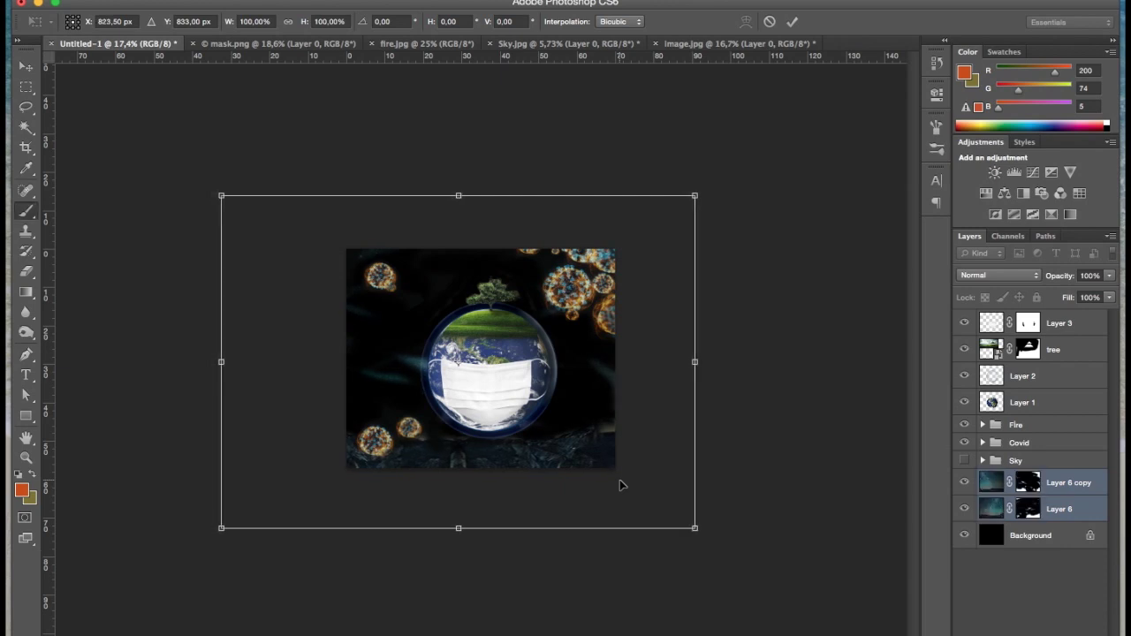
pyautogui.press('Return')
pyautogui.click(1038, 479)
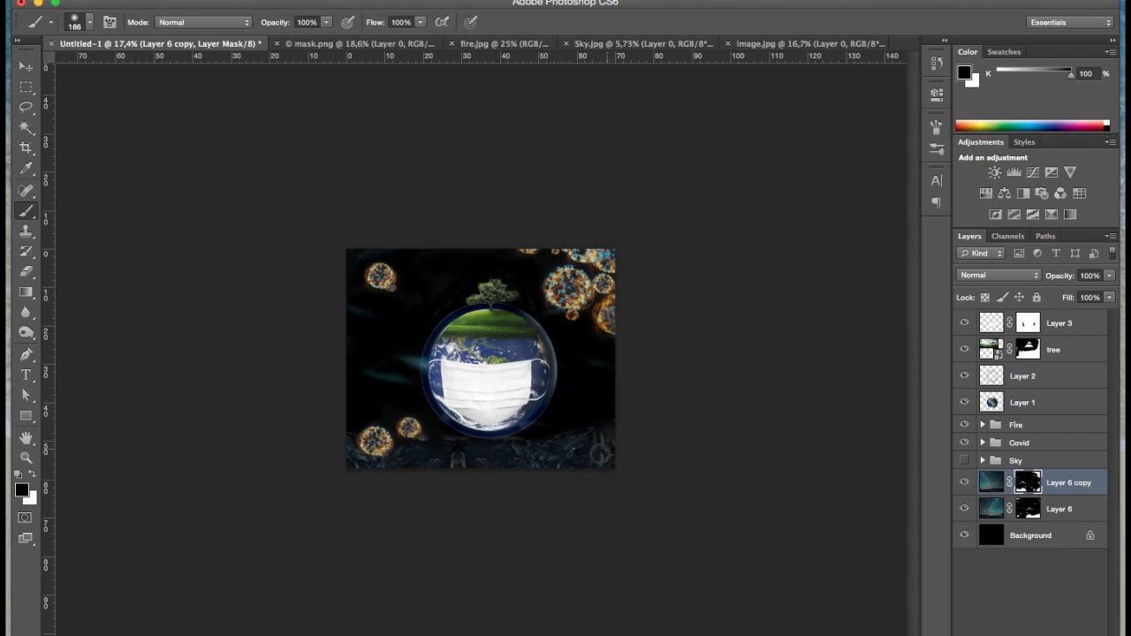
# Step: Paint out the cyan streak left of the globe and make the Sky group visible again
pyautogui.moveTo(639, 338)
pyautogui.mouseDown()
pyautogui.moveTo(336, 362)
pyautogui.moveTo(504, 371)
pyautogui.mouseUp()
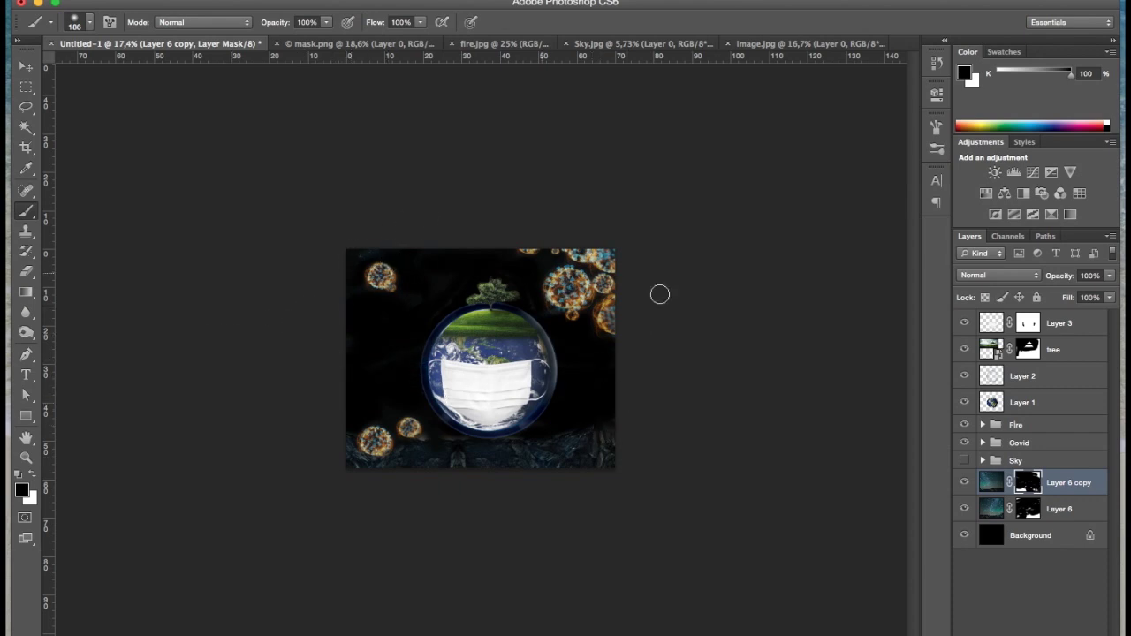
pyautogui.scroll(1, 433, 407)
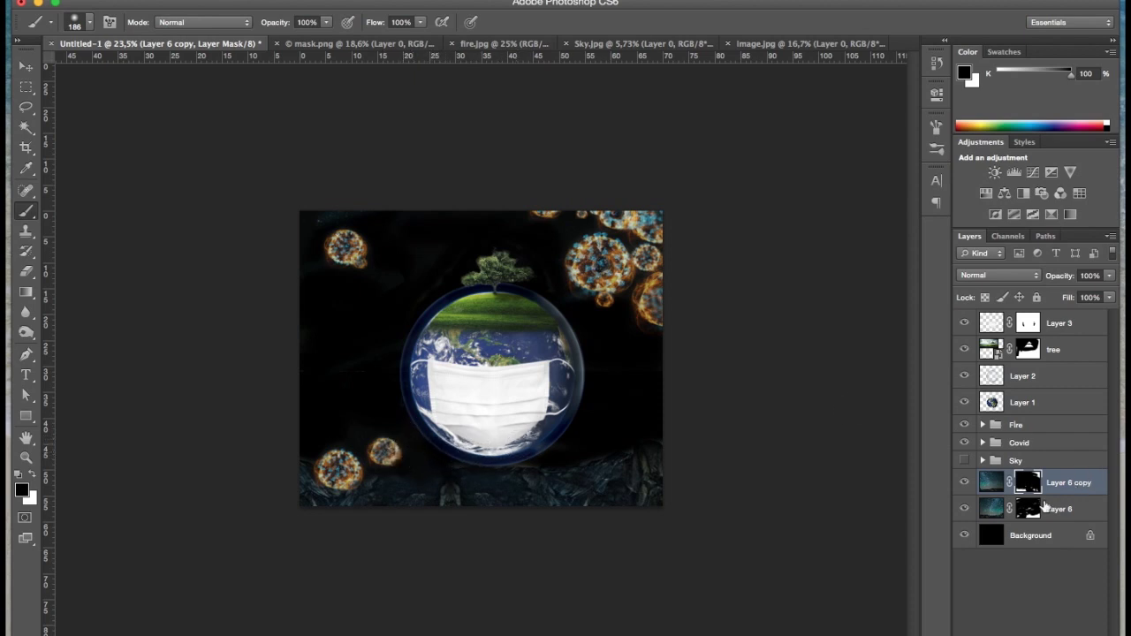
pyautogui.click(1028, 508)
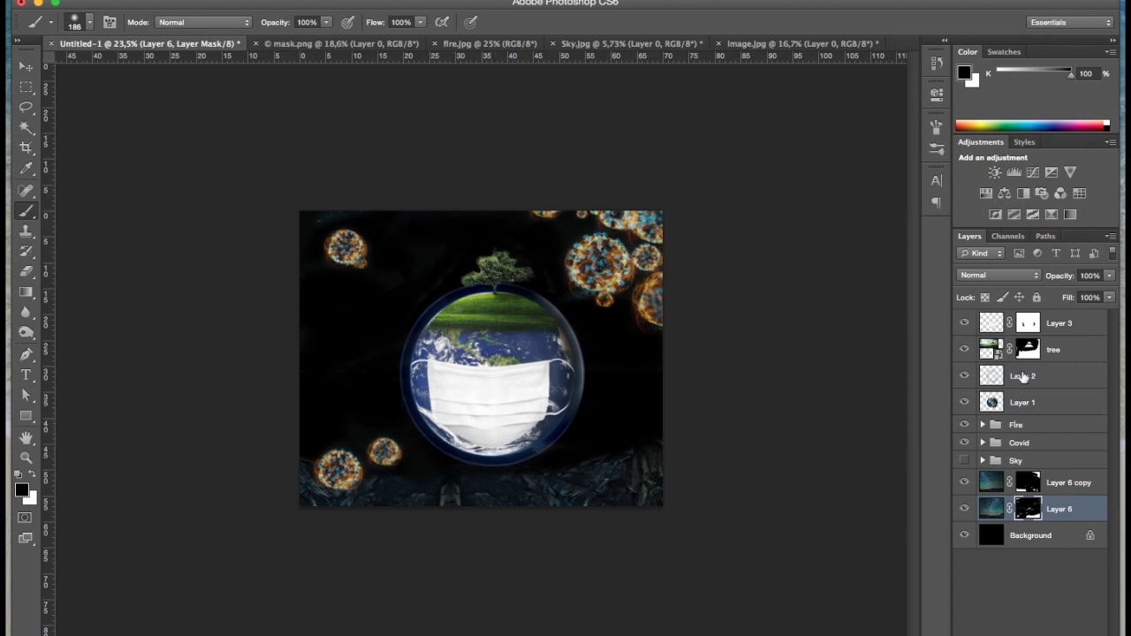
pyautogui.click(964, 460)
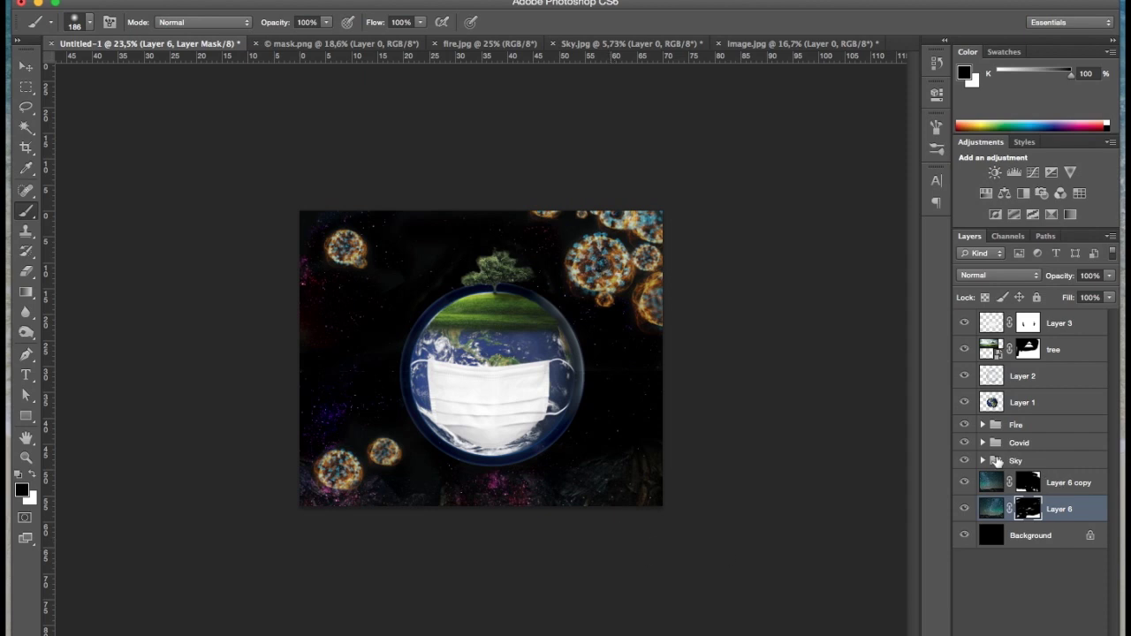
# Step: Give Layer 5 in the Sky group a white mask and lower the brush opacity
pyautogui.click(982, 461)
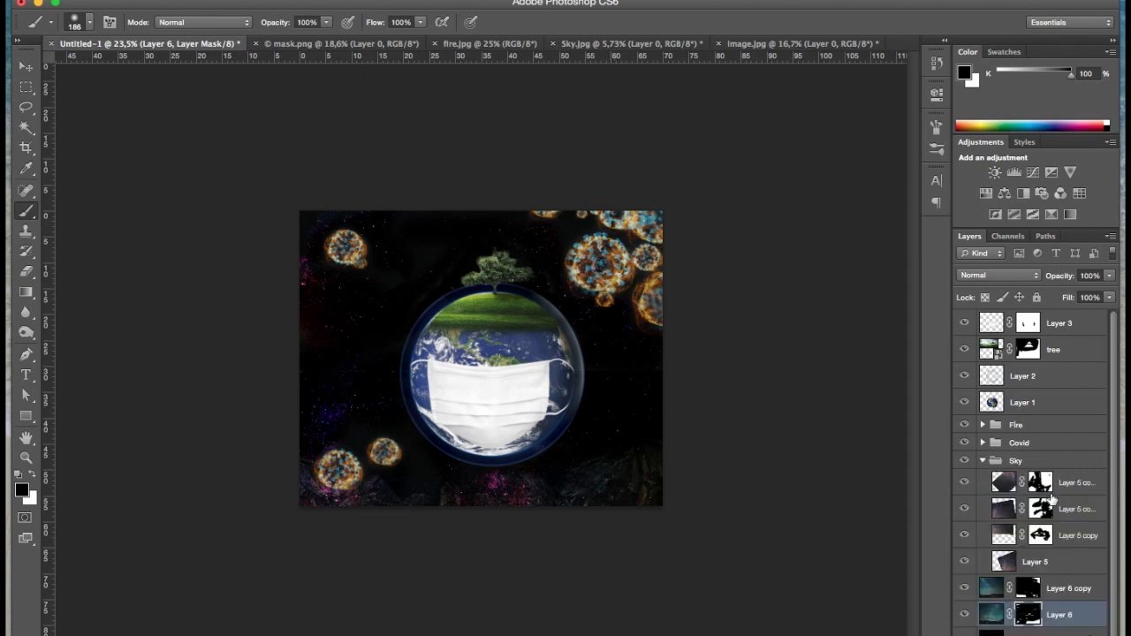
pyautogui.click(970, 560)
pyautogui.click(1033, 565)
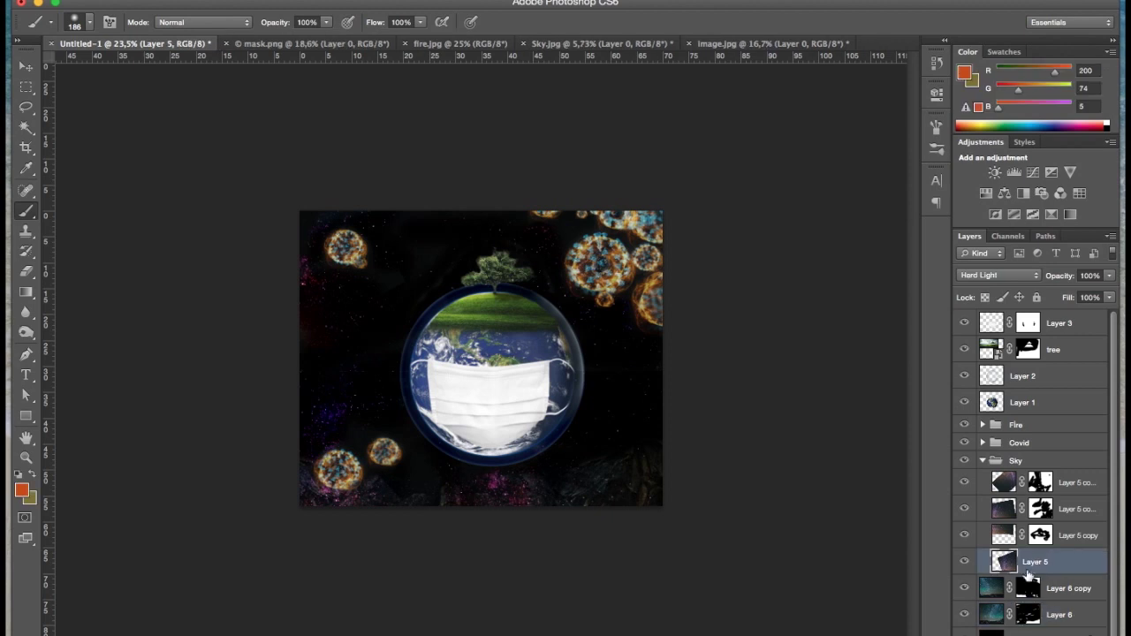
pyautogui.click(1020, 633)
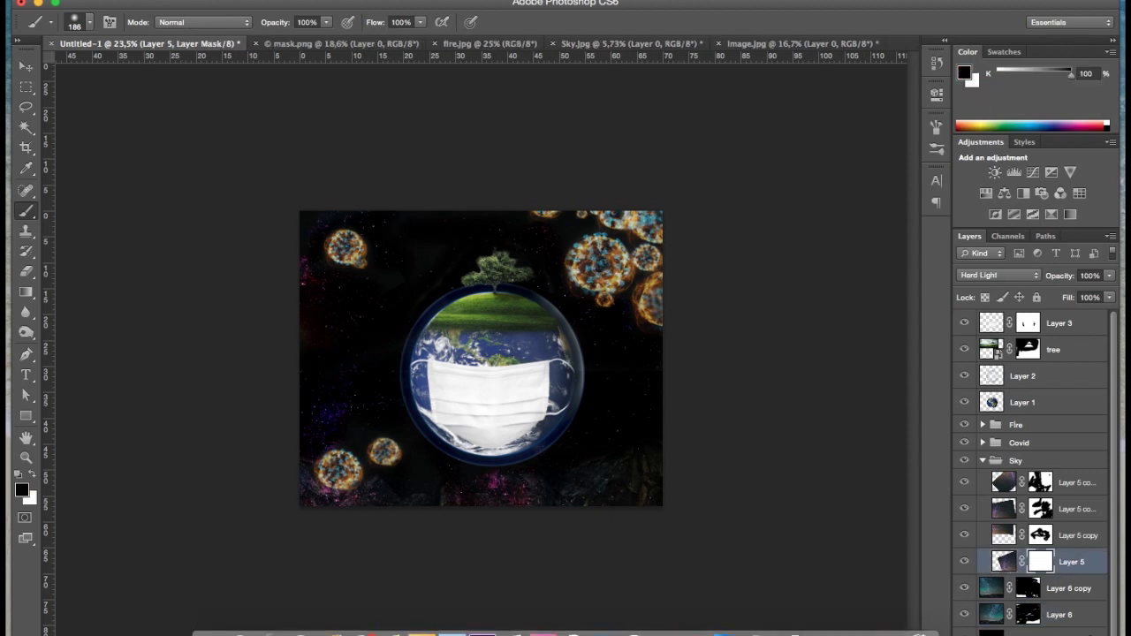
pyautogui.moveTo(304, 37); pyautogui.dragTo(265, 36)
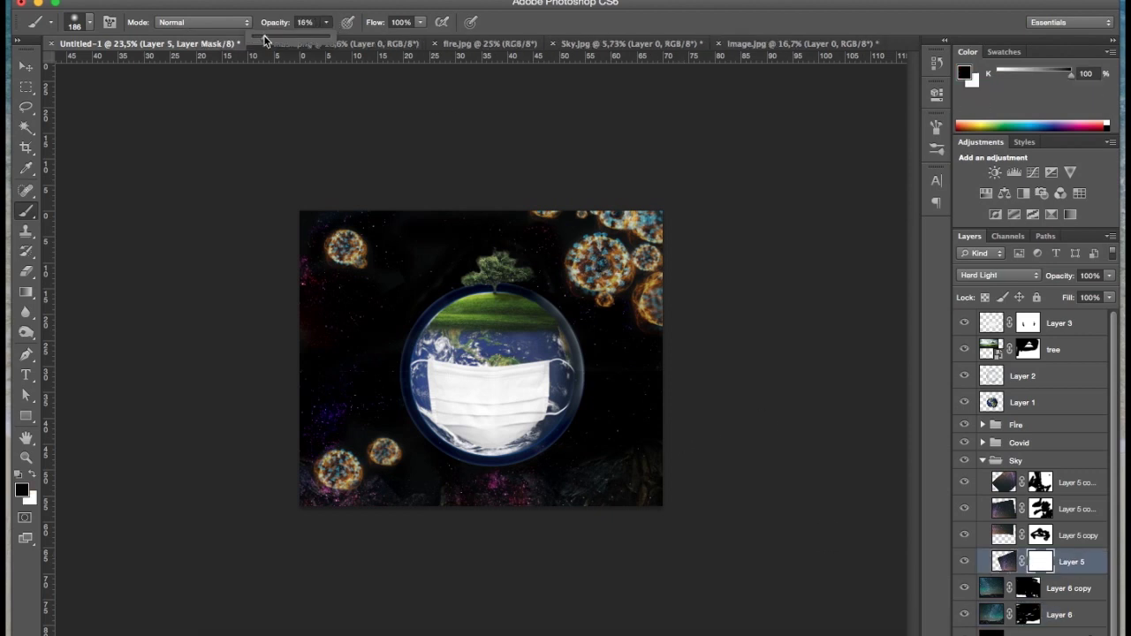
pyautogui.click(510, 478)
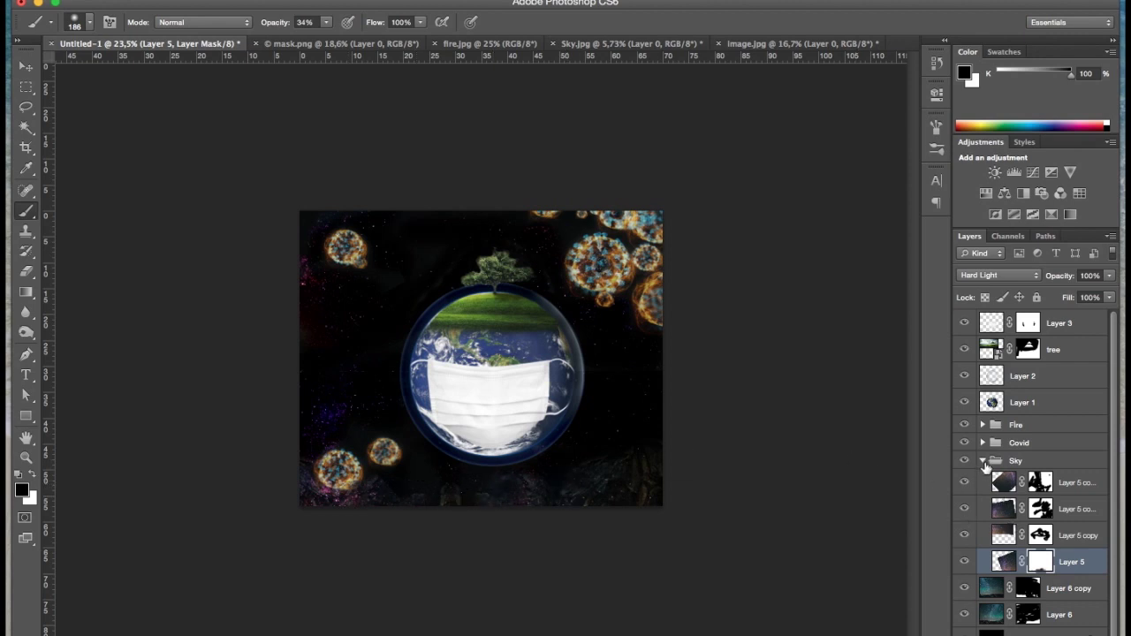
pyautogui.click(982, 461)
pyautogui.click(1066, 481)
# Step: Move Layer 6 and Layer 6 copy above the Sky group, then expand the group
pyautogui.keyDown('shift'); pyautogui.click(1059, 509); pyautogui.keyUp('shift')
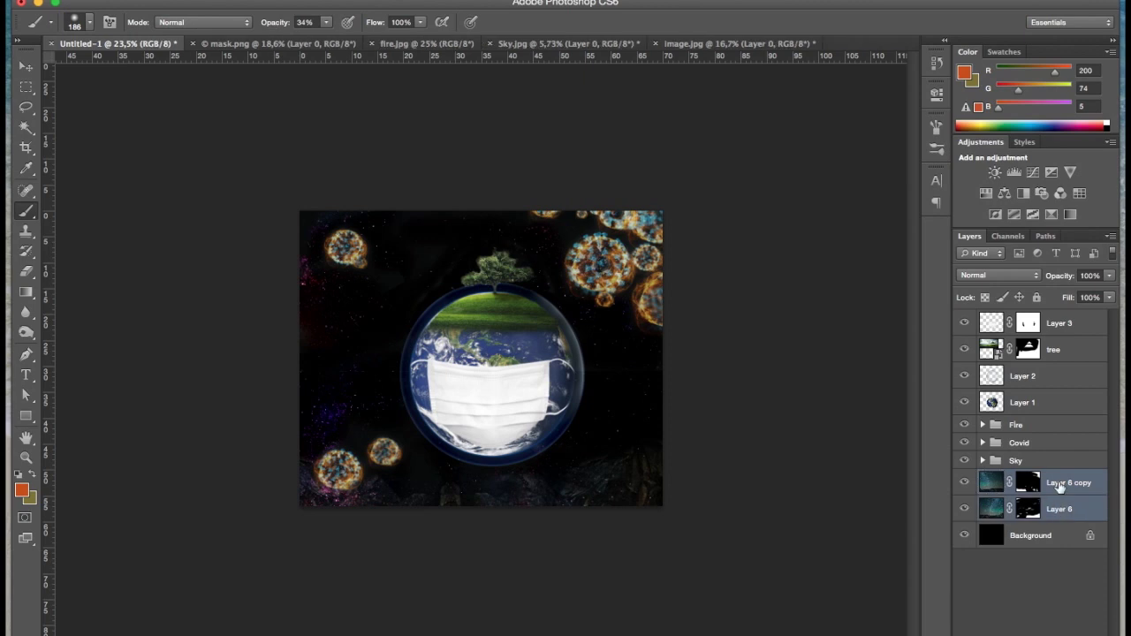
pyautogui.moveTo(1060, 485)
pyautogui.mouseDown()
pyautogui.moveTo(1054, 446)
pyautogui.moveTo(1057, 456)
pyautogui.mouseUp()
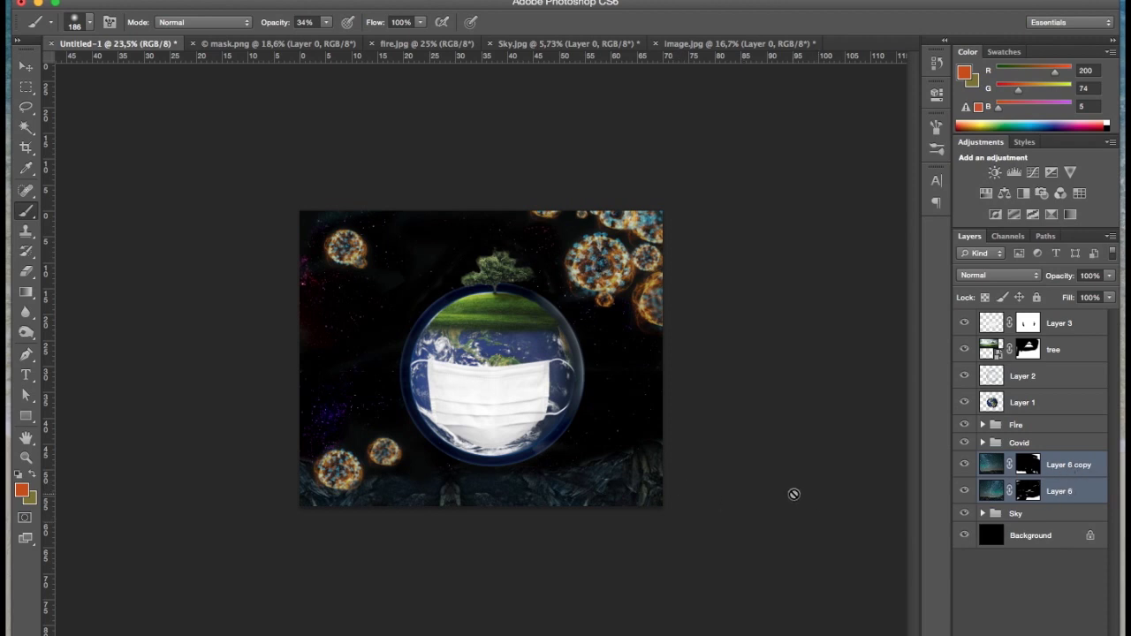
pyautogui.press('v')
pyautogui.click(1065, 477)
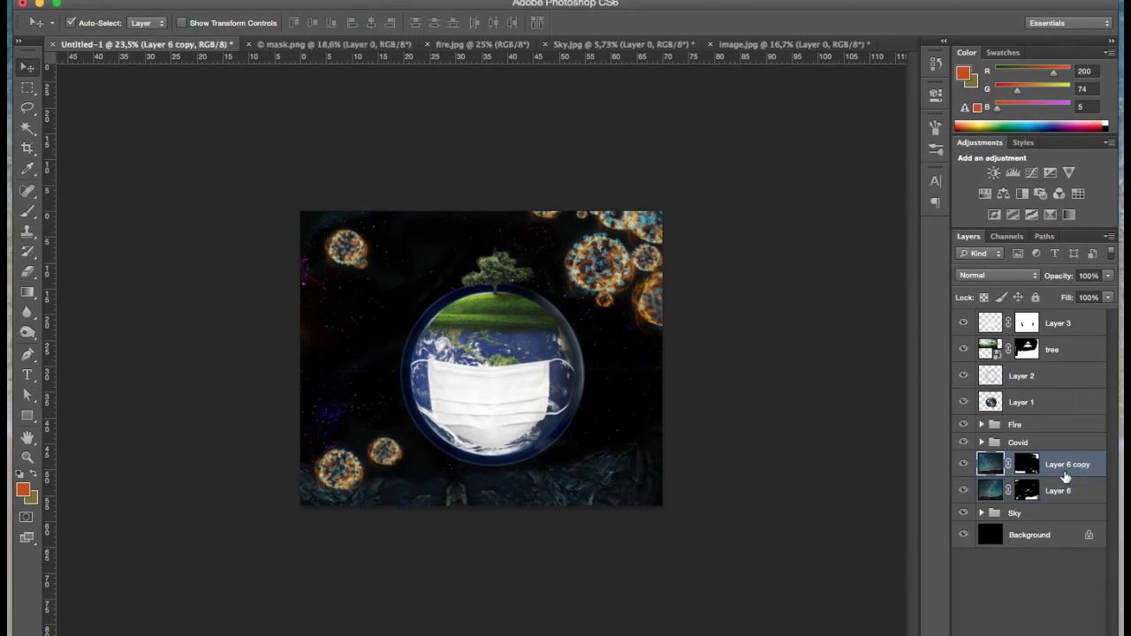
pyautogui.click(703, 513)
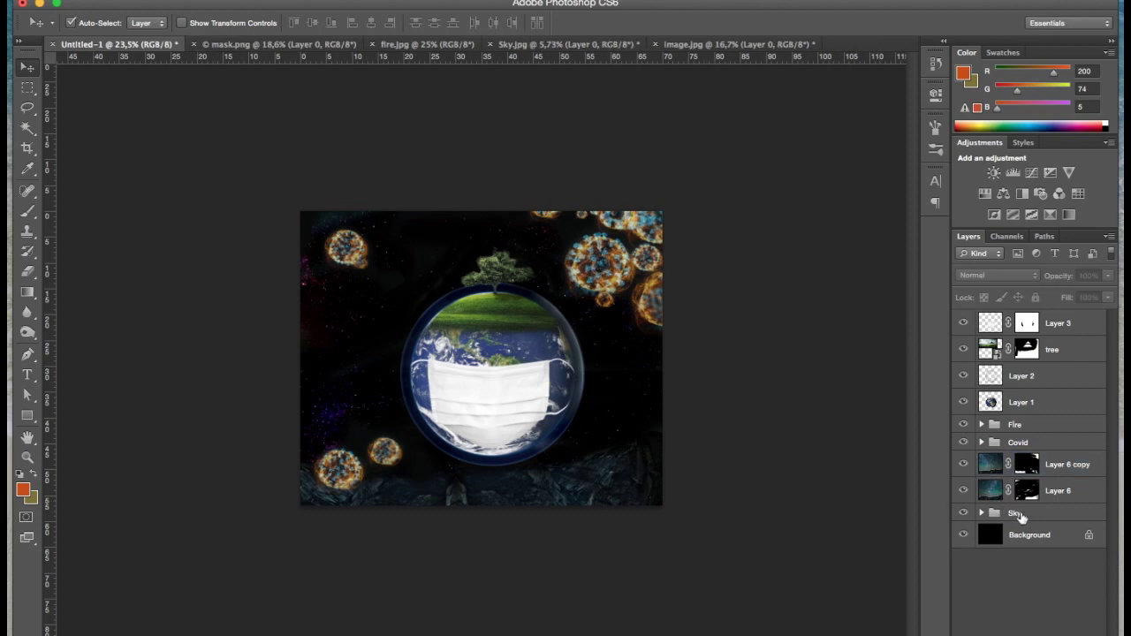
pyautogui.click(1021, 516)
pyautogui.click(982, 514)
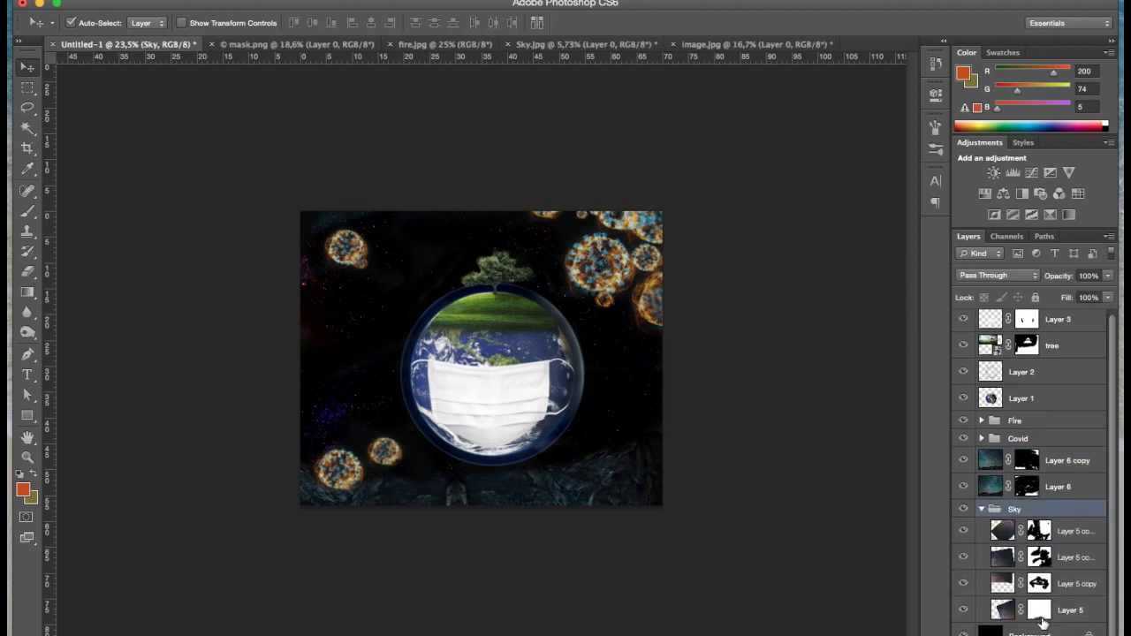
pyautogui.click(1030, 482)
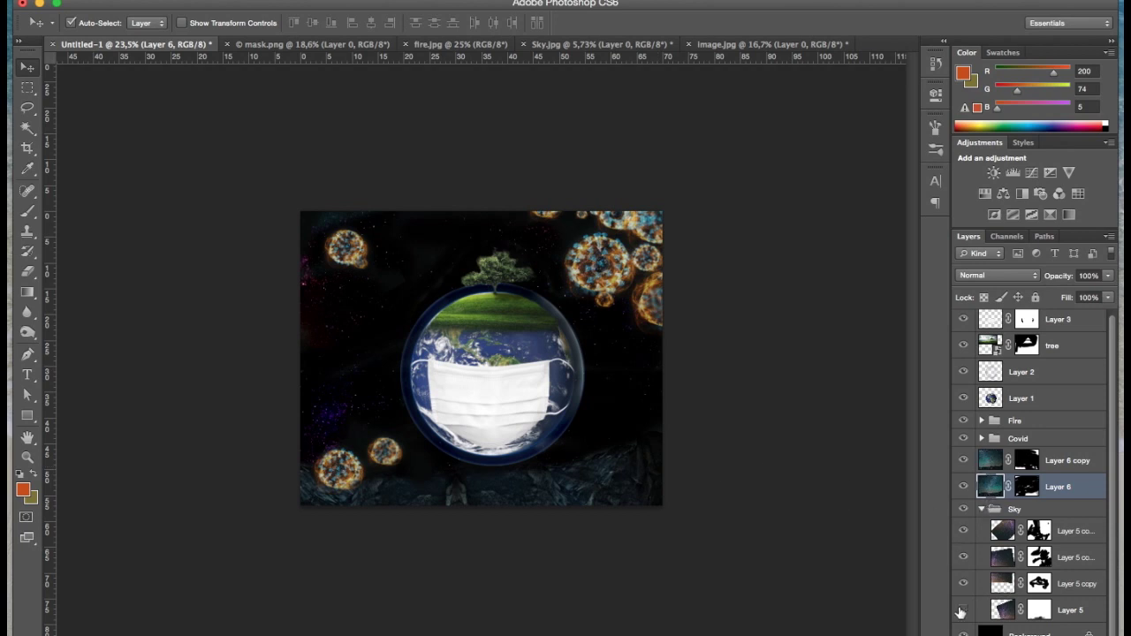
# Step: Rotate Layer 5 to about -52° and shift it down-left behind the globe
pyautogui.click(1076, 611)
pyautogui.hotkey('ctrl', 't')
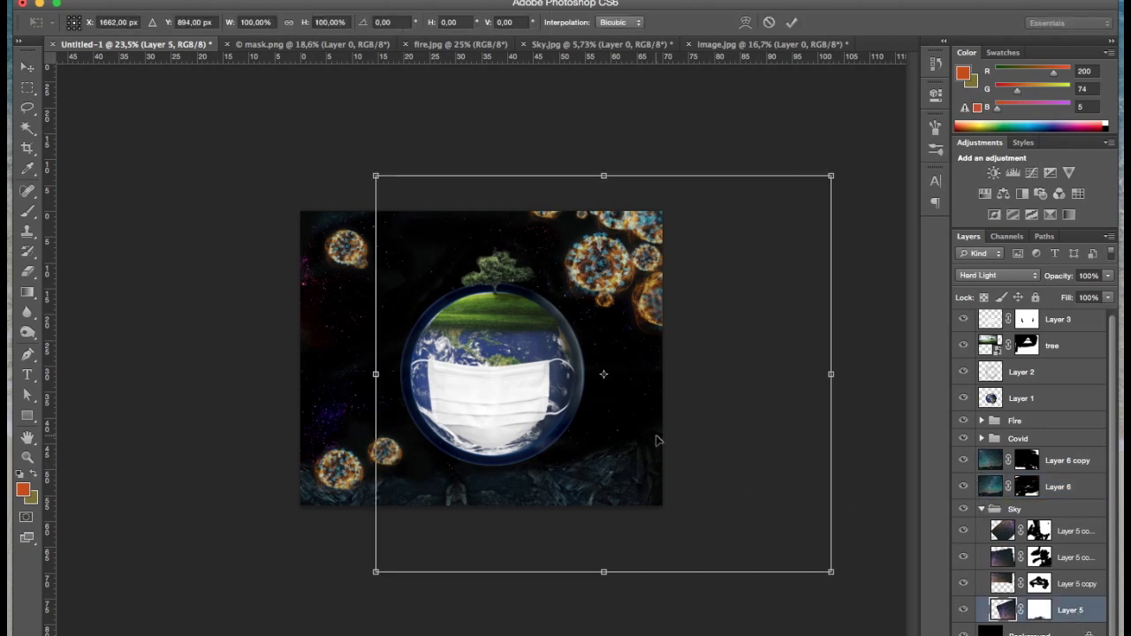
pyautogui.moveTo(654, 437)
pyautogui.mouseDown()
pyautogui.moveTo(773, 500)
pyautogui.moveTo(719, 354)
pyautogui.mouseUp()
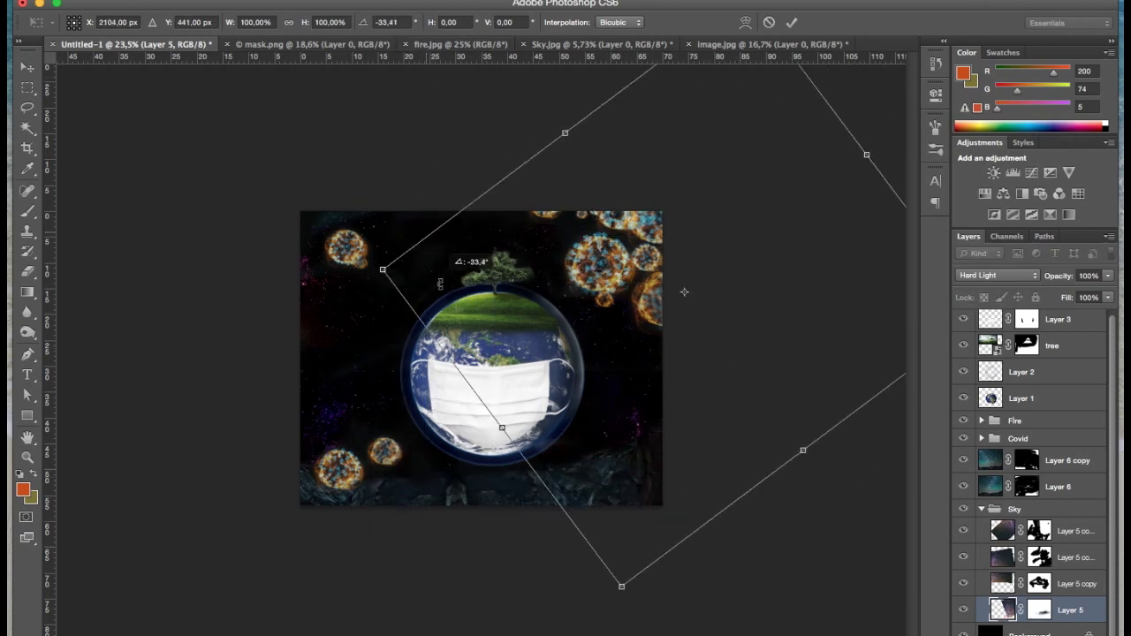
pyautogui.moveTo(441, 78); pyautogui.dragTo(361, 312)
pyautogui.moveTo(667, 440)
pyautogui.mouseDown()
pyautogui.moveTo(599, 466)
pyautogui.moveTo(677, 436)
pyautogui.moveTo(707, 410)
pyautogui.moveTo(700, 389)
pyautogui.moveTo(699, 407)
pyautogui.mouseUp()
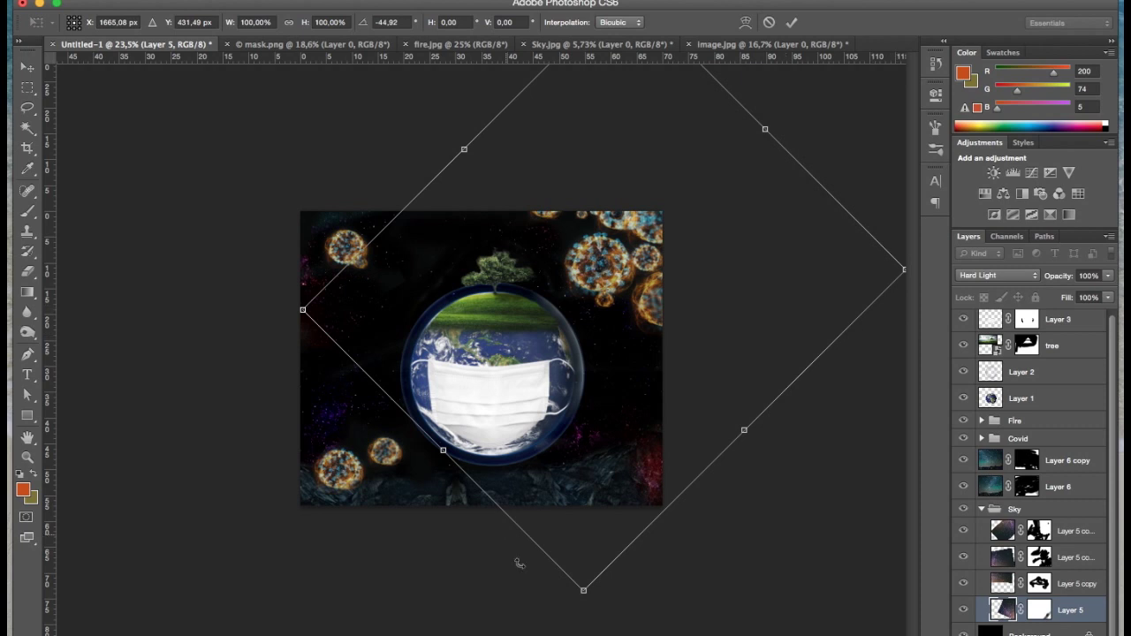
pyautogui.moveTo(550, 618); pyautogui.dragTo(618, 616)
pyautogui.moveTo(650, 494); pyautogui.dragTo(624, 505)
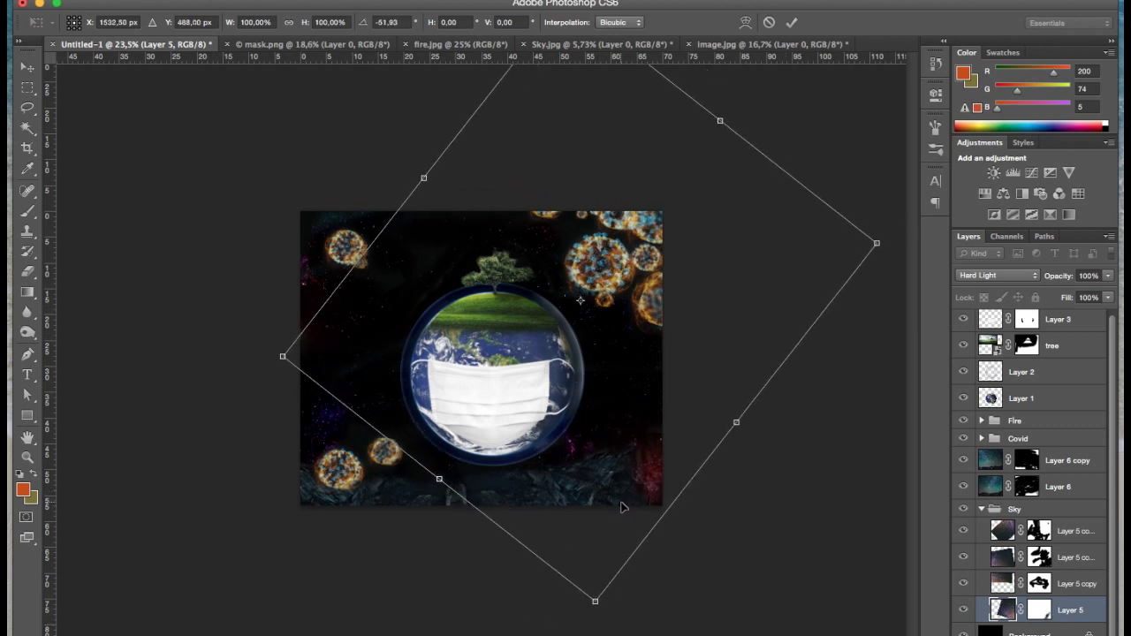
pyautogui.press('Return')
pyautogui.click(738, 487)
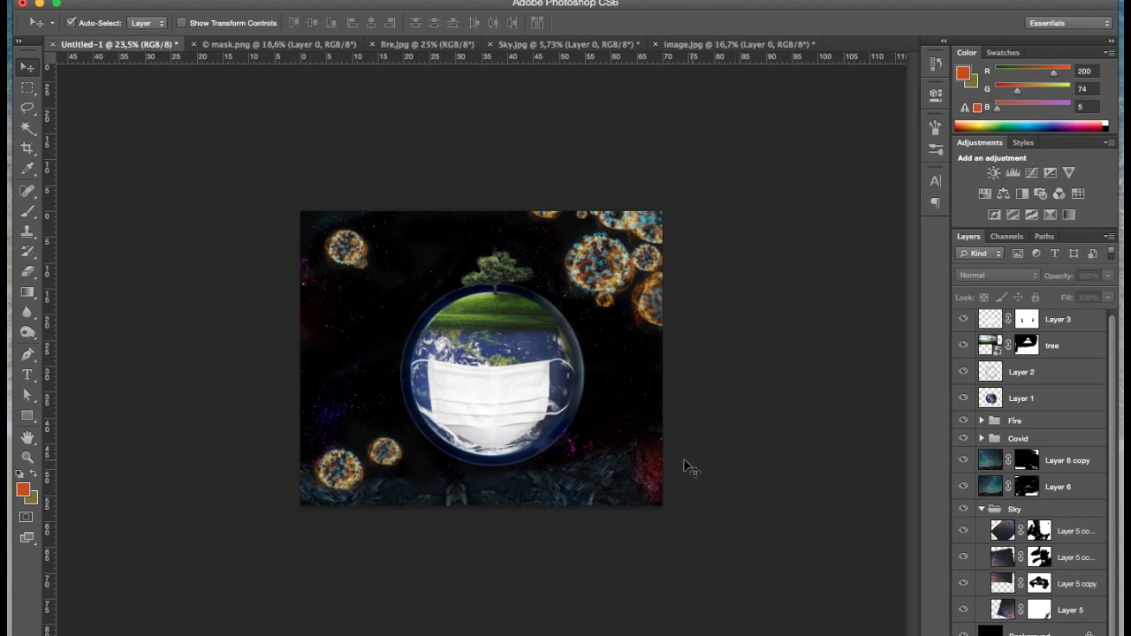
pyautogui.scroll(3, 683, 460)
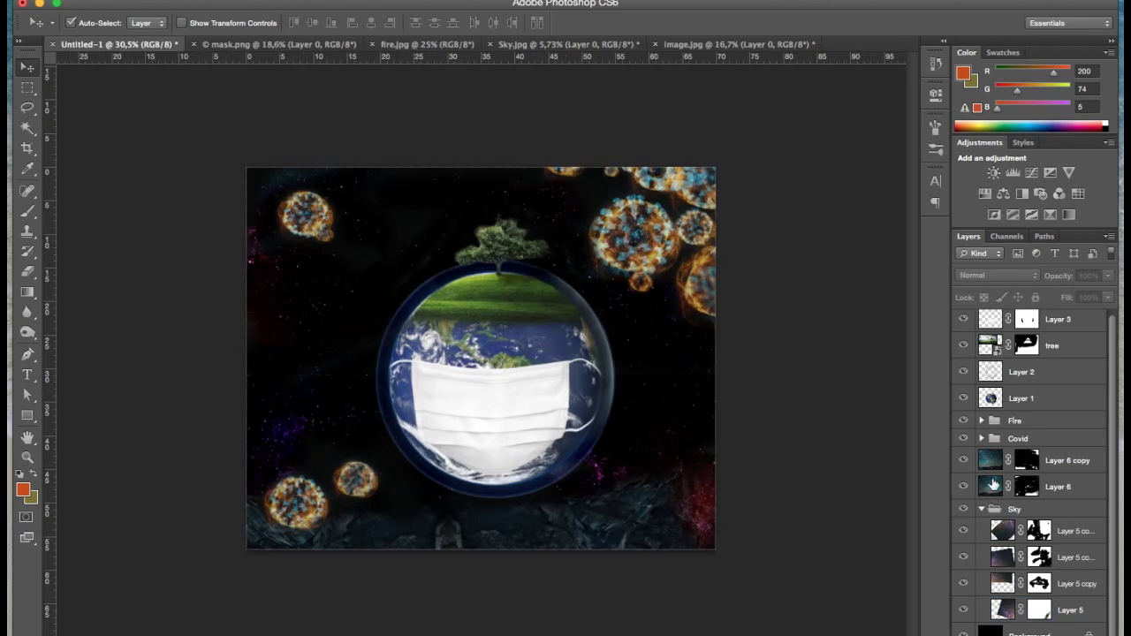
# Step: Collapse the Sky group and minimize Photoshop to reach the desktop folders
pyautogui.click(982, 511)
pyautogui.hotkey('ctrl', 'Up')
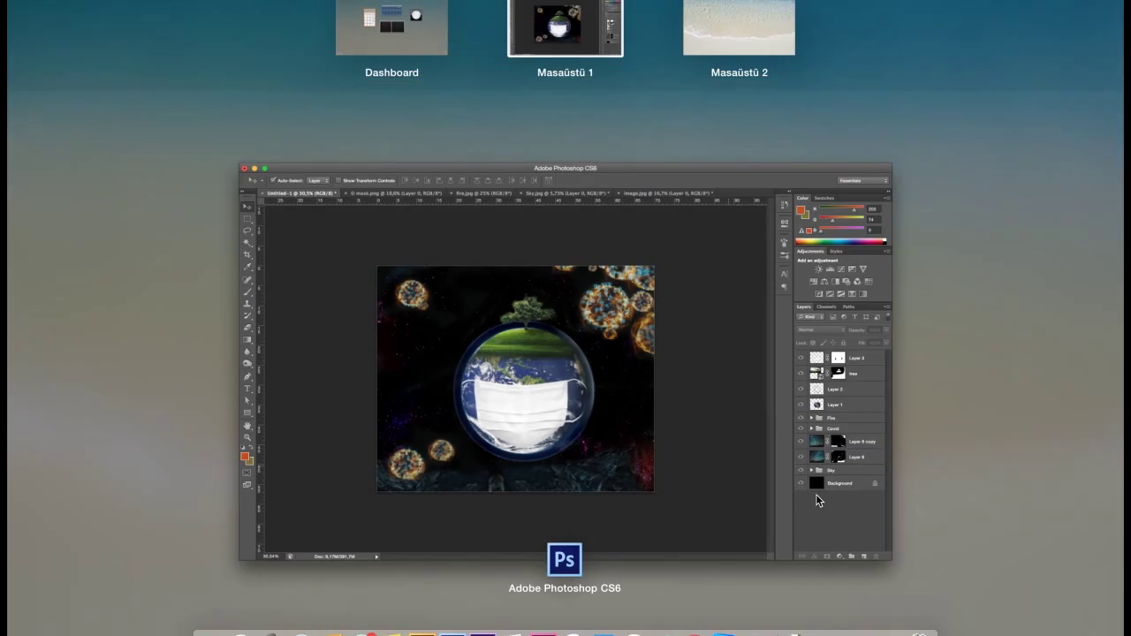
pyautogui.press('Escape')
pyautogui.click(40, 5)
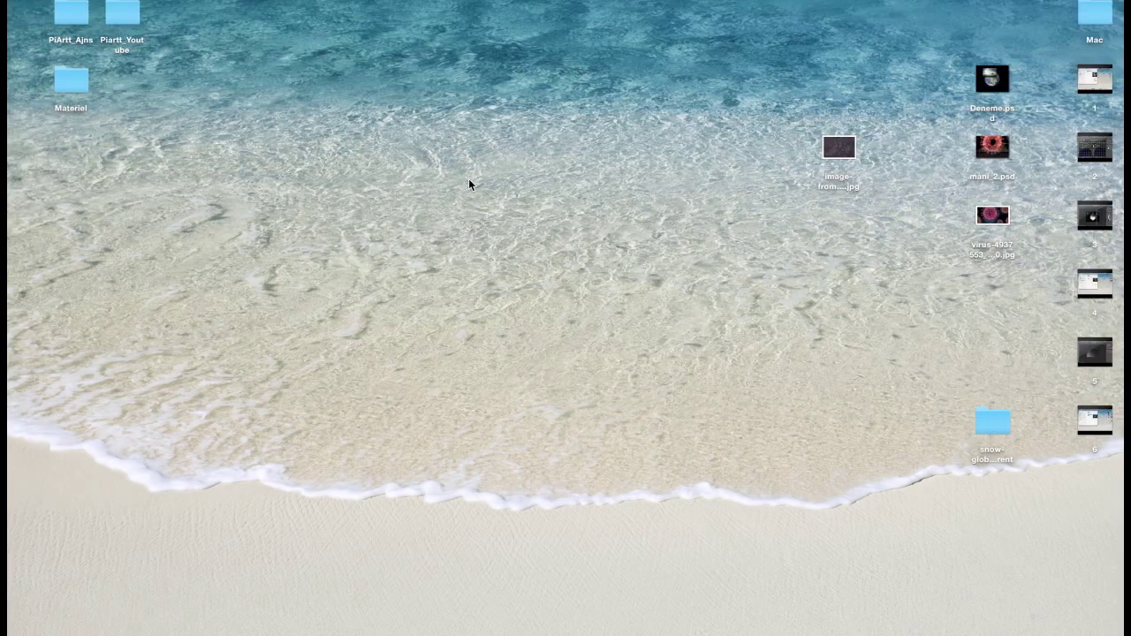
pyautogui.doubleClick(72, 85)
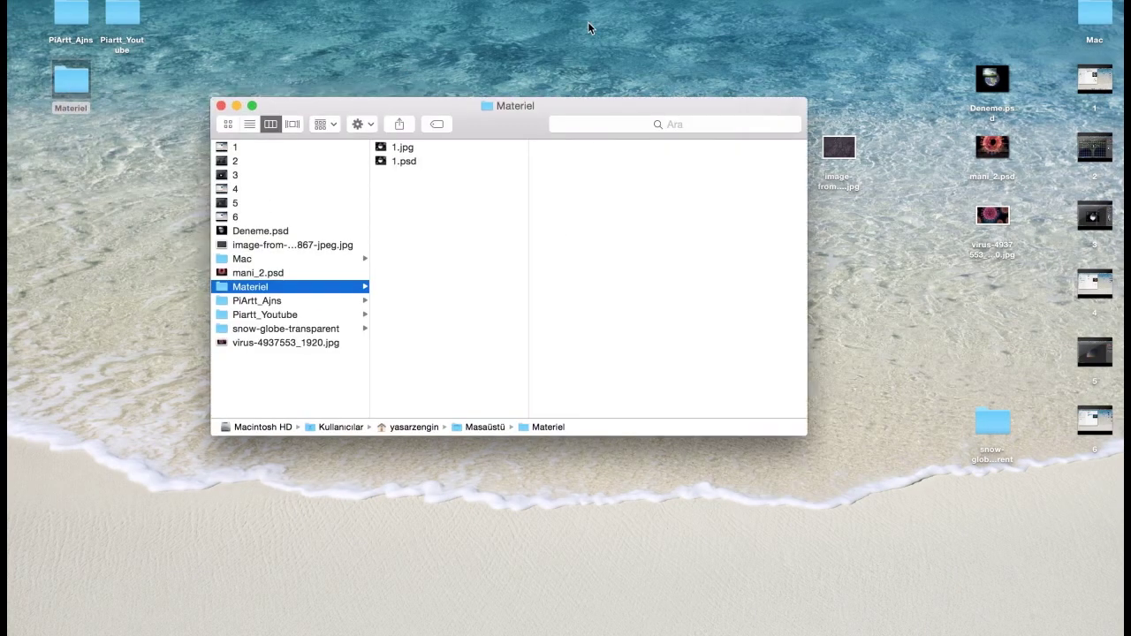
pyautogui.press('super+w')
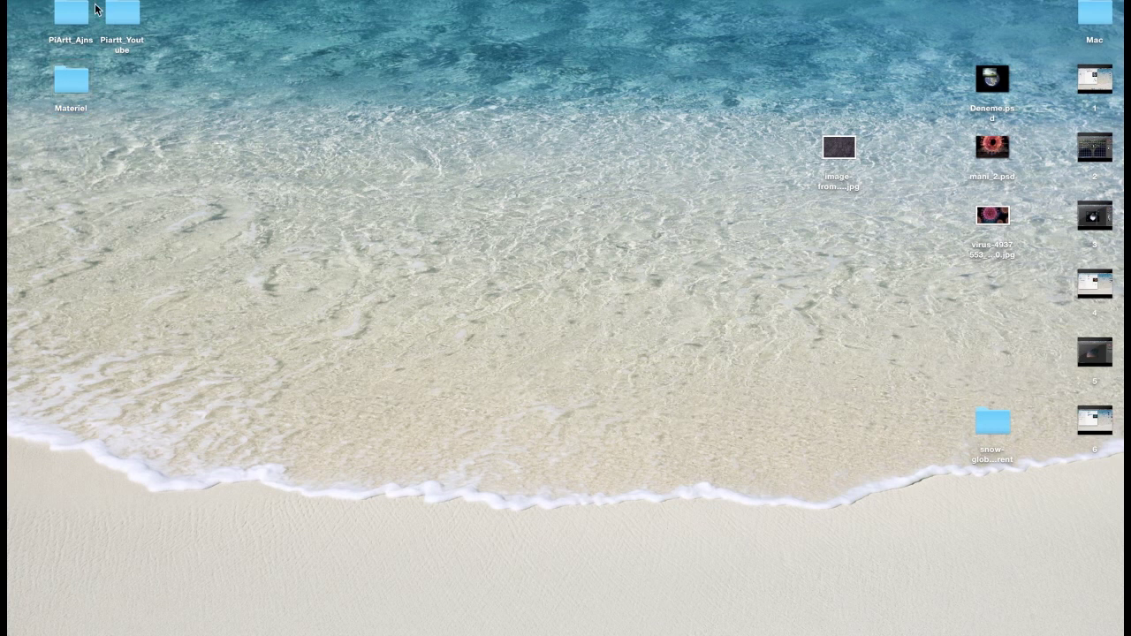
# Step: Find Image_2.jpg in Piartt_Youtube › Video › Materiel and open it in Photoshop
pyautogui.doubleClick(120, 16)
pyautogui.click(497, 69)
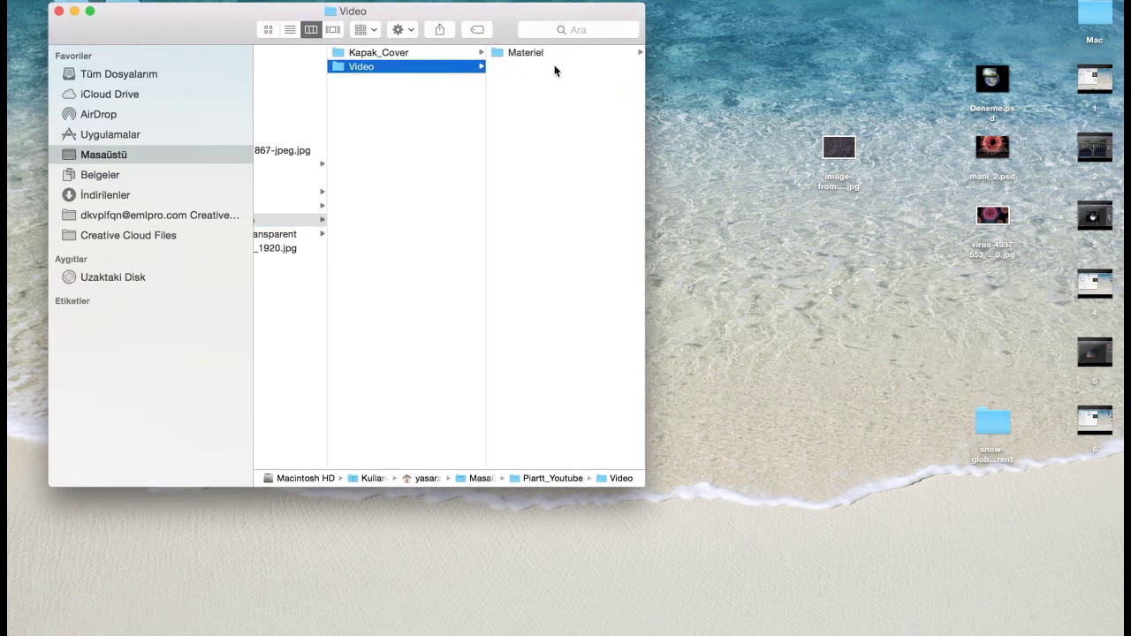
pyautogui.click(560, 52)
pyautogui.click(536, 94)
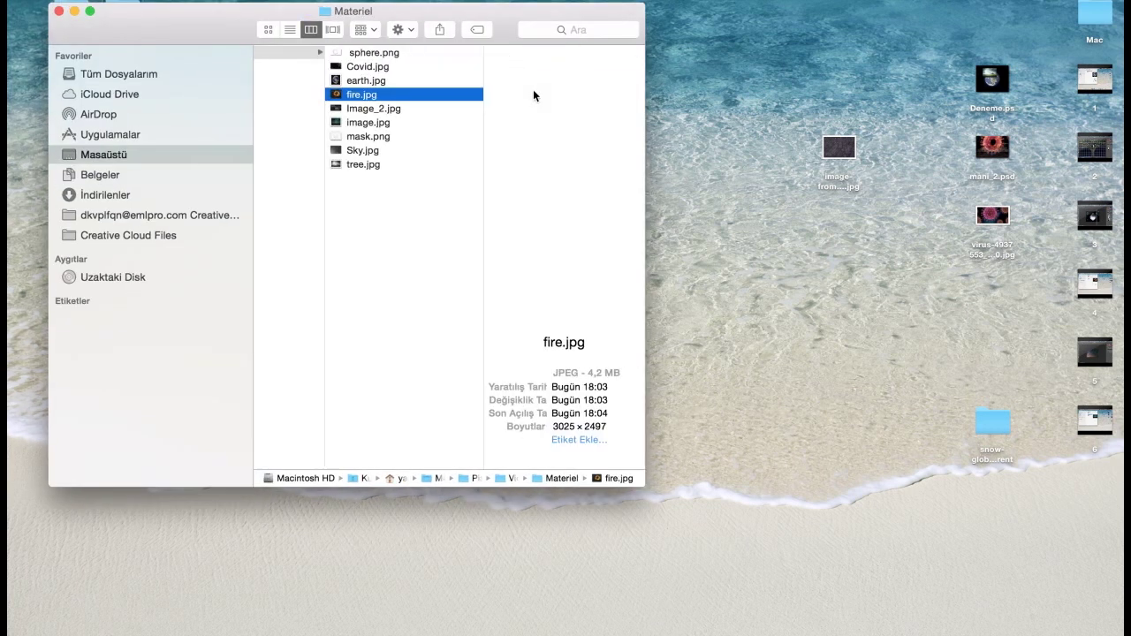
pyautogui.click(431, 123)
pyautogui.click(380, 108)
pyautogui.click(376, 109)
pyautogui.moveTo(437, 632)
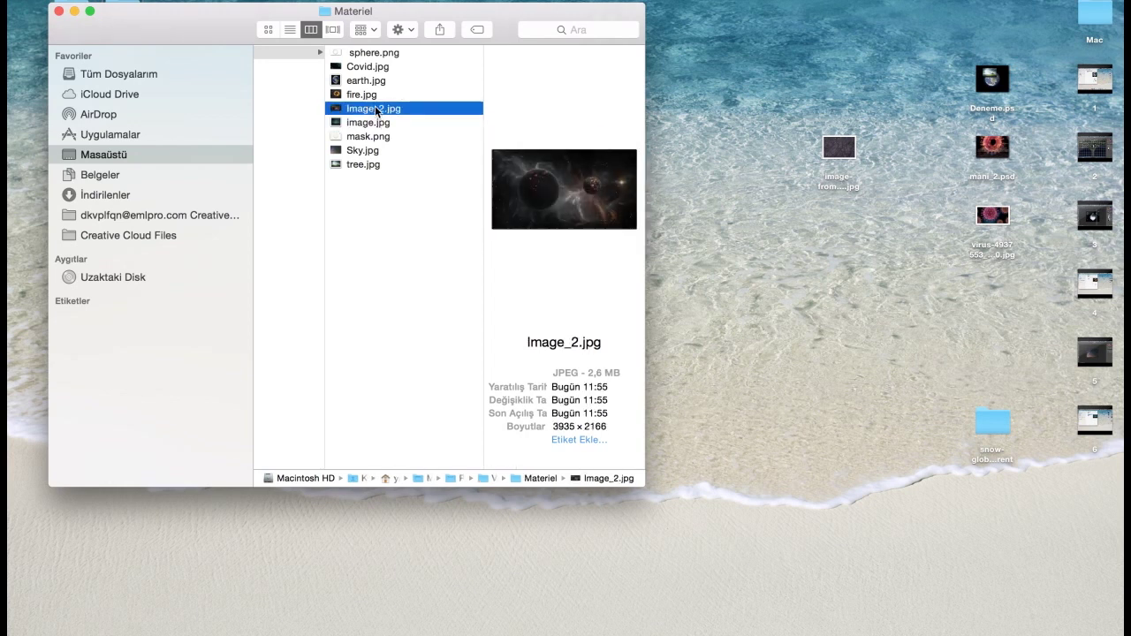
pyautogui.moveTo(437, 630); pyautogui.dragTo(436, 629)
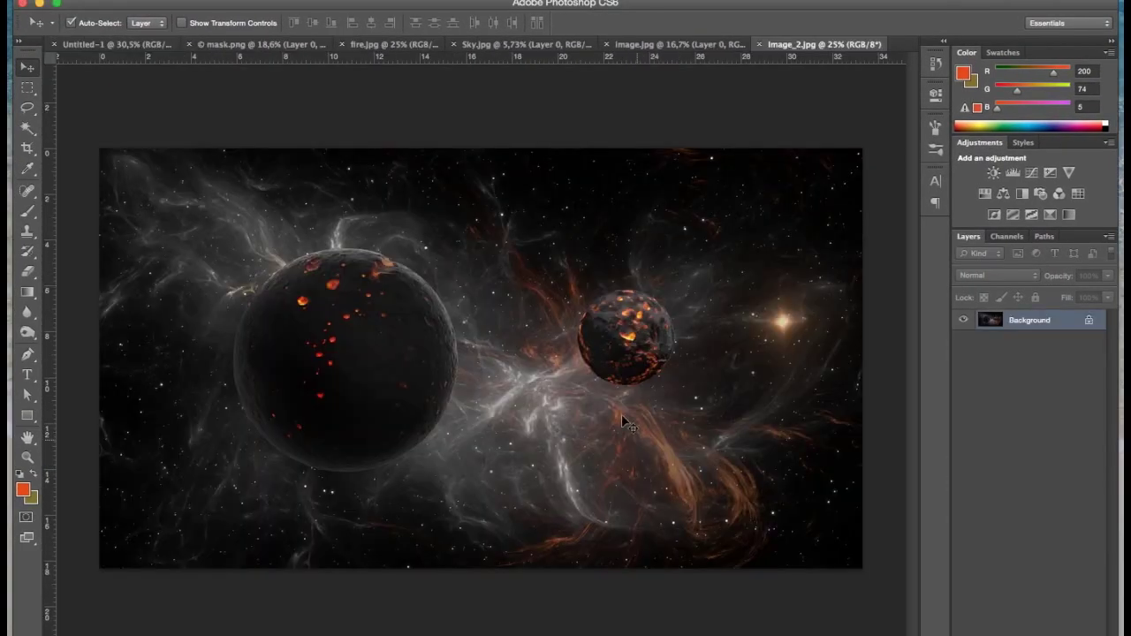
pyautogui.moveTo(621, 415); pyautogui.dragTo(124, 49)
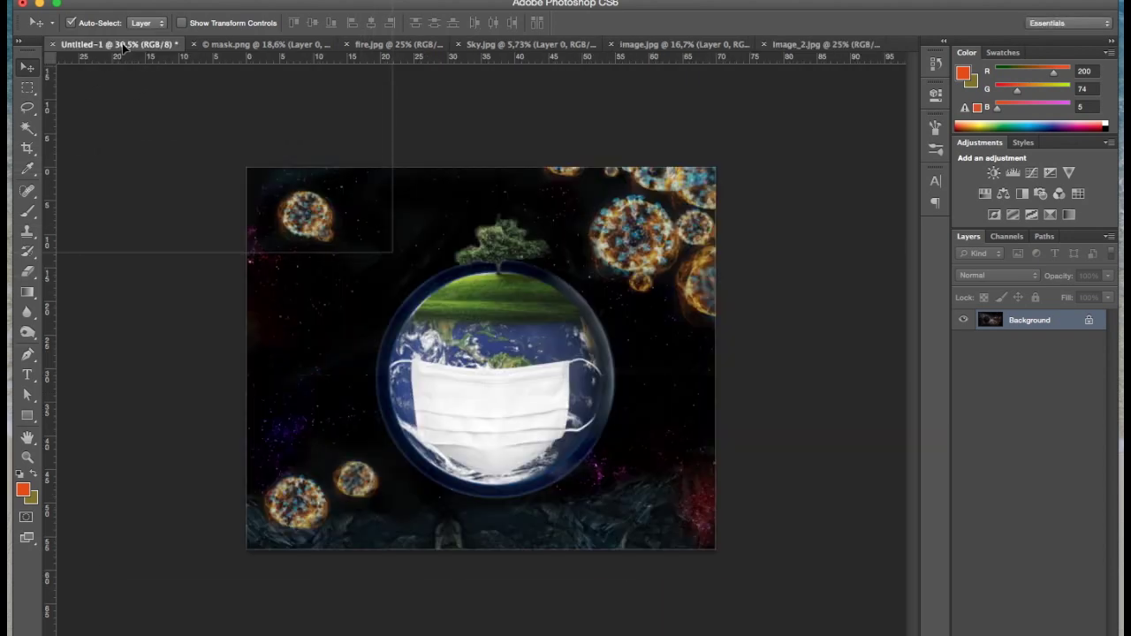
# Step: Place the nebula image as a new layer, shrunk to a third and rotated about -28°
pyautogui.moveTo(124, 49); pyautogui.dragTo(606, 418)
pyautogui.hotkey('ctrl', 't')
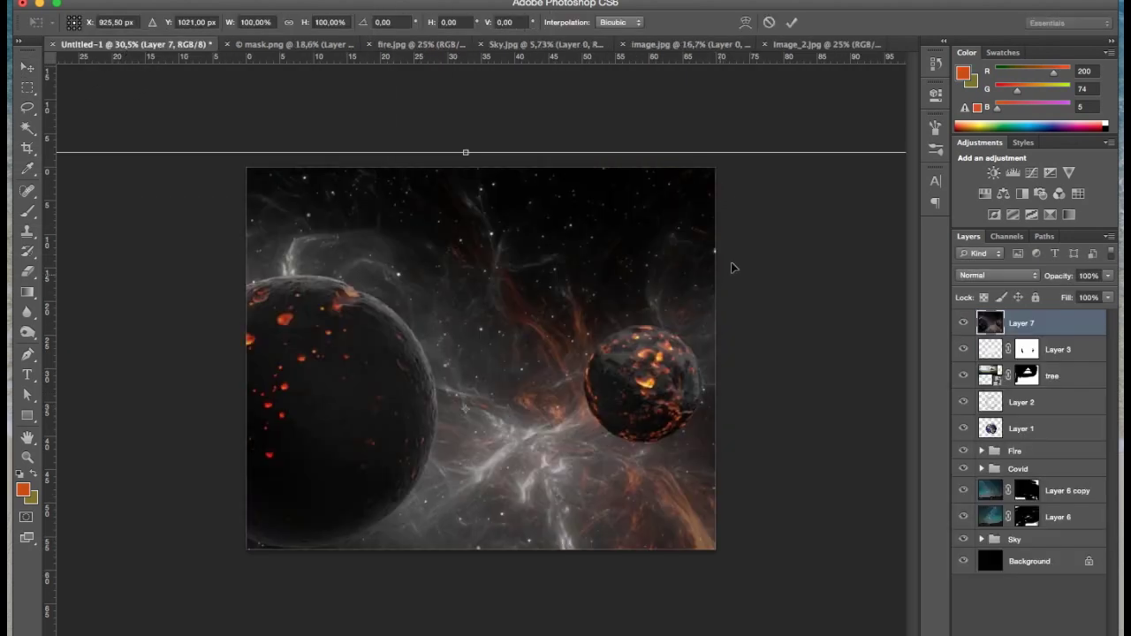
pyautogui.hotkey('ctrl', '-')
pyautogui.hotkey('ctrl', '-')
pyautogui.hotkey('ctrl', '-')
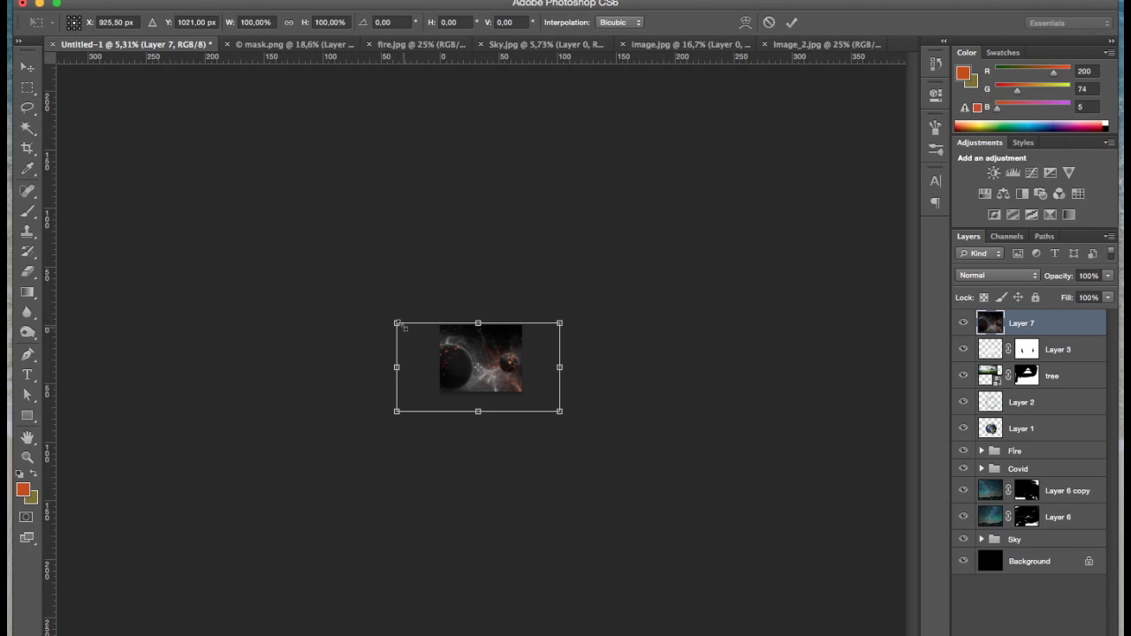
pyautogui.moveTo(398, 323); pyautogui.dragTo(449, 352)
pyautogui.hotkey('ctrl', '+')
pyautogui.hotkey('ctrl', '+')
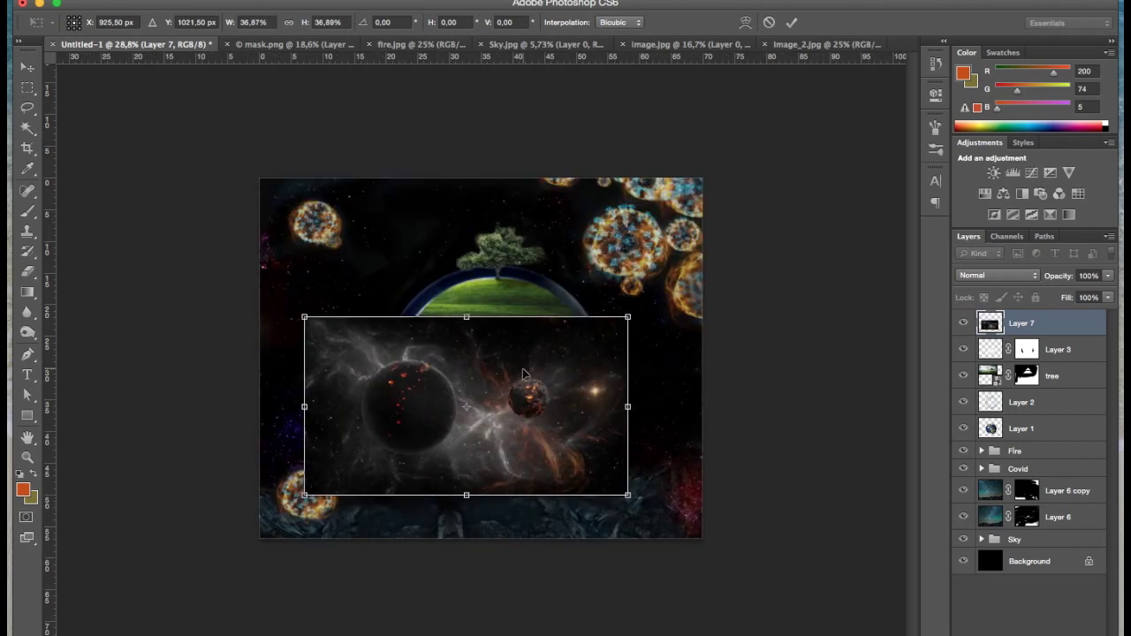
pyautogui.moveTo(523, 369)
pyautogui.mouseDown()
pyautogui.moveTo(714, 441)
pyautogui.moveTo(667, 441)
pyautogui.mouseUp()
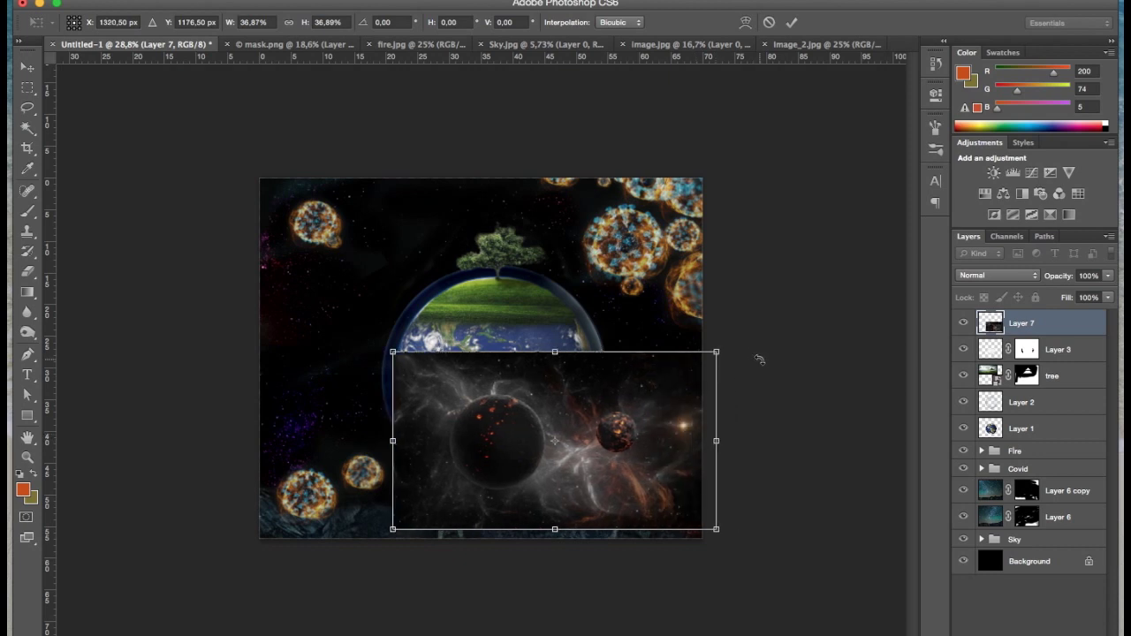
pyautogui.moveTo(758, 356)
pyautogui.mouseDown()
pyautogui.moveTo(659, 316)
pyautogui.moveTo(708, 314)
pyautogui.moveTo(676, 318)
pyautogui.mouseUp()
pyautogui.press('Return')
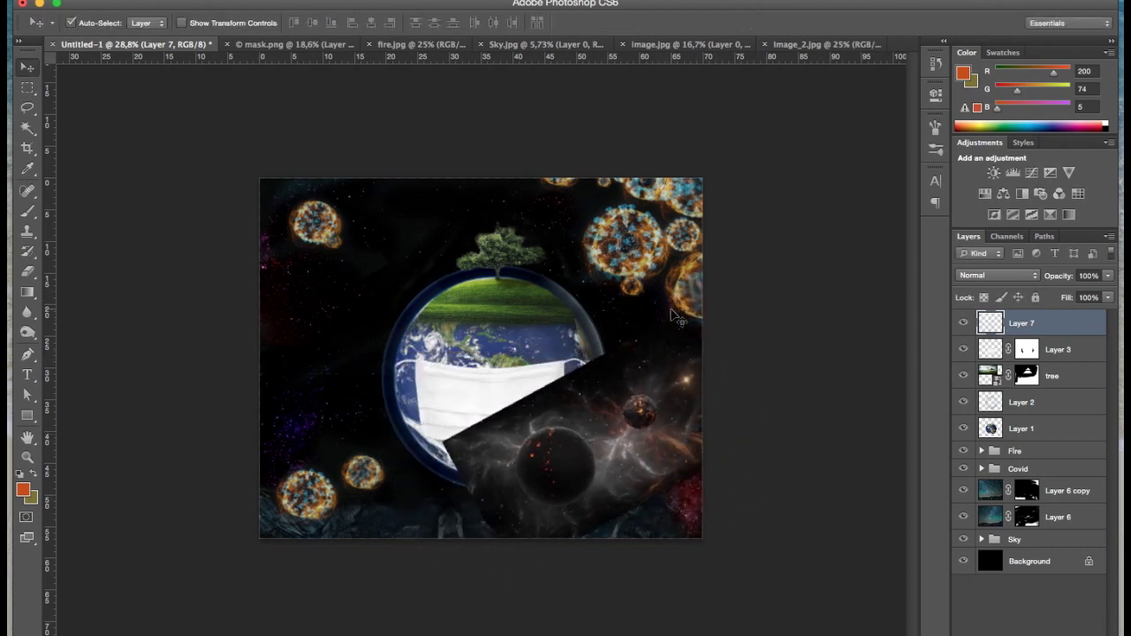
# Step: Try Hard Light, Soft Light, Overlay and Color Dodge on Layer 7, settling on Hard Light
pyautogui.click(1014, 275)
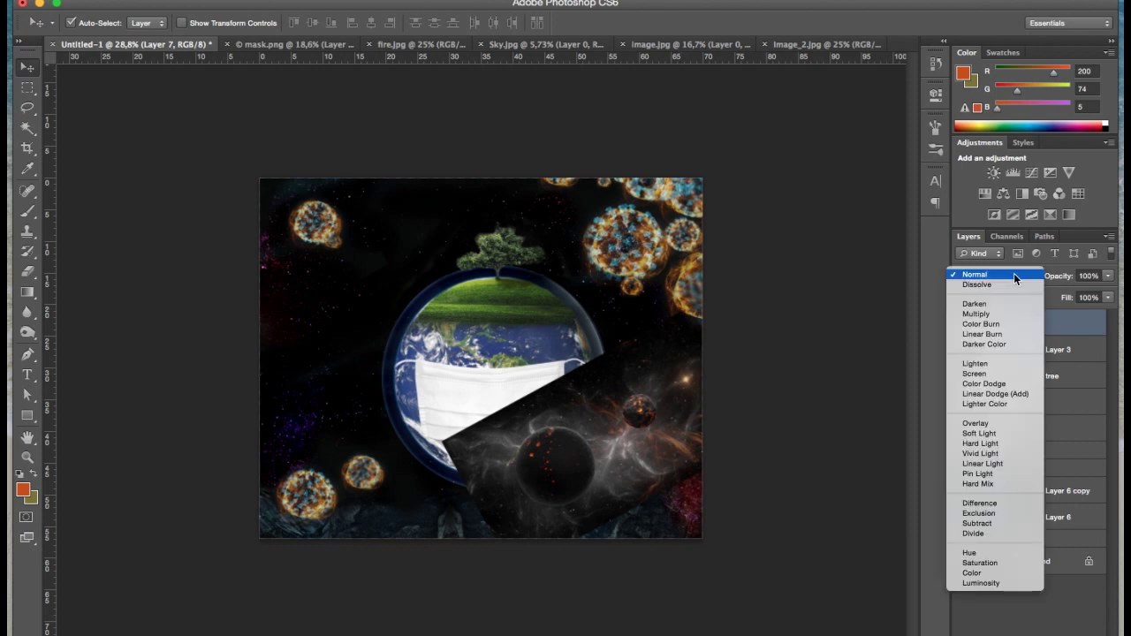
pyautogui.click(997, 445)
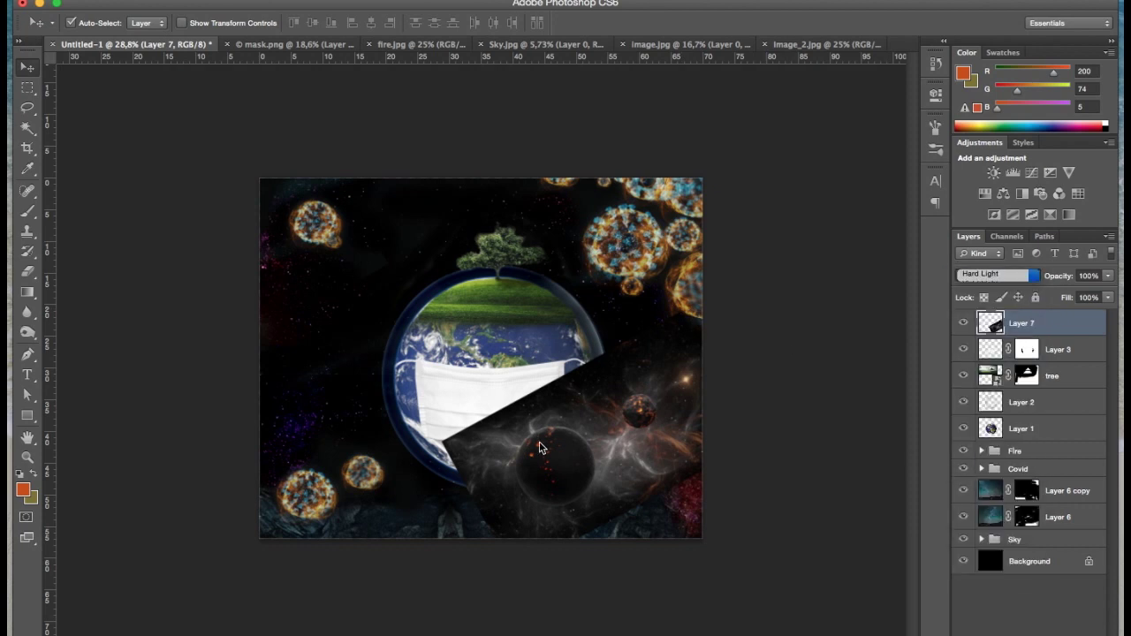
pyautogui.click(981, 276)
pyautogui.click(986, 260)
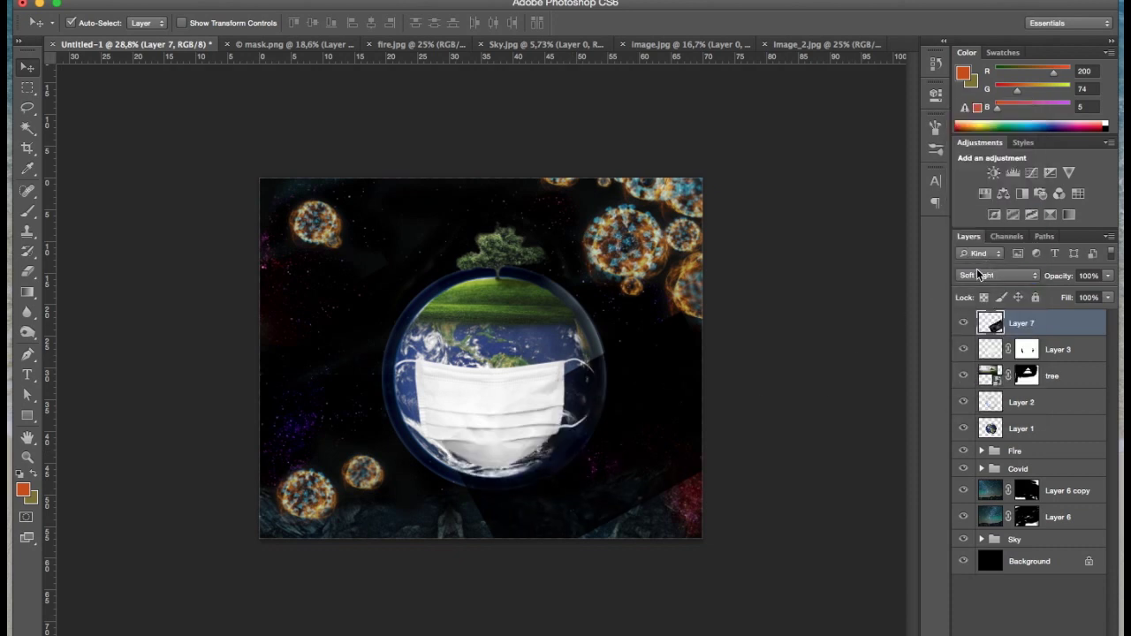
pyautogui.click(977, 274)
pyautogui.click(976, 265)
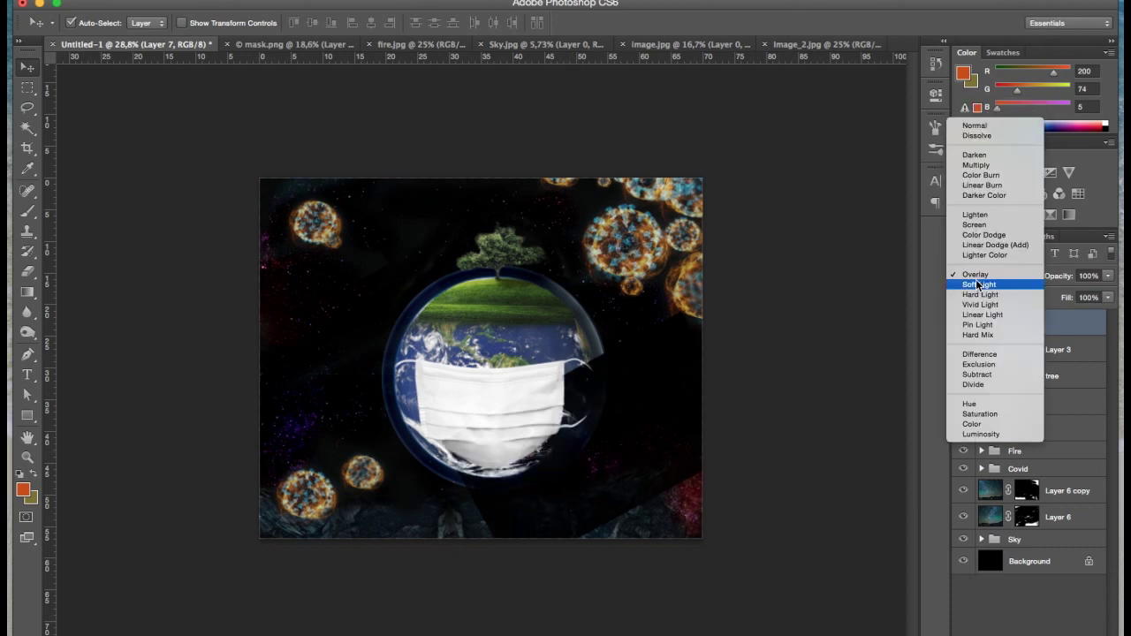
pyautogui.click(988, 235)
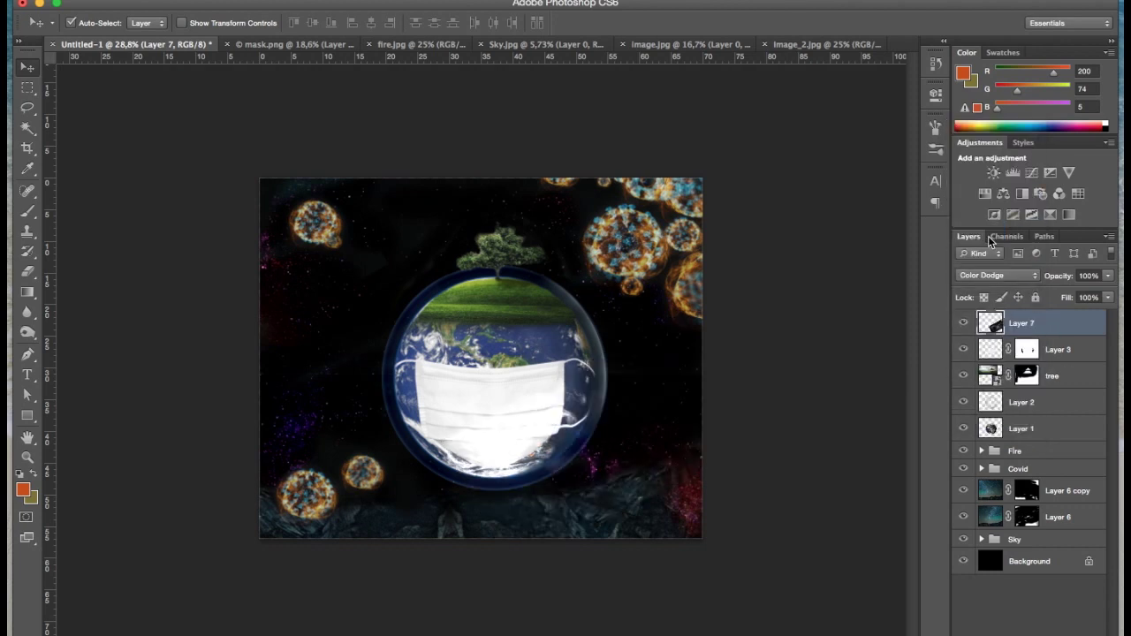
pyautogui.click(982, 274)
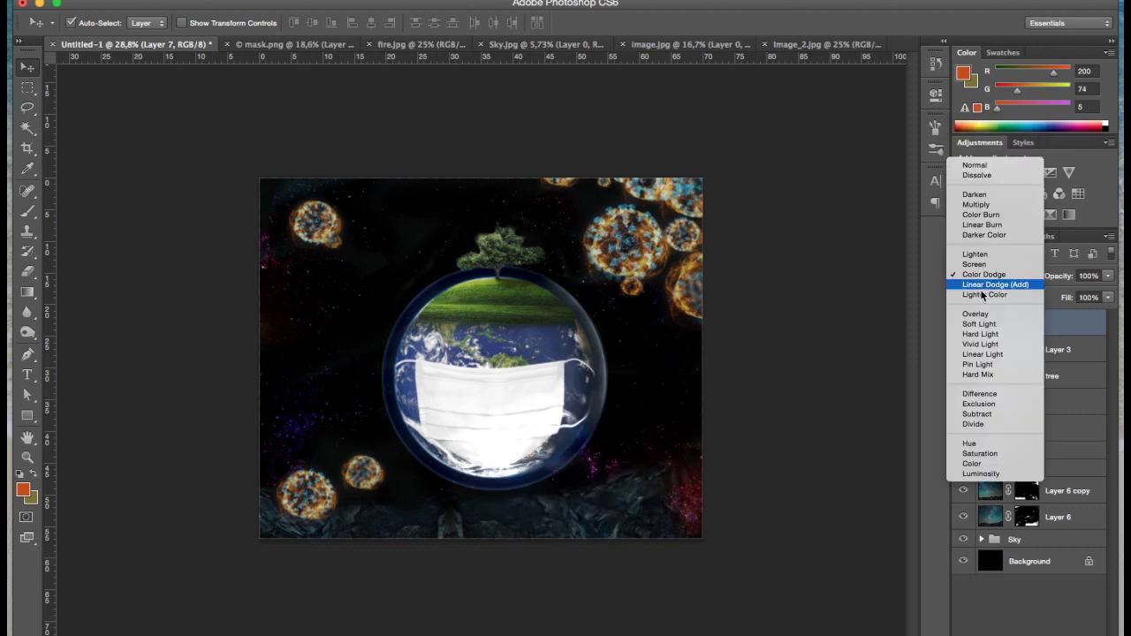
pyautogui.click(978, 335)
# Step: Move Layer 7 just below Layer 1, then try Vivid, Linear and Pin Light before Normal
pyautogui.moveTo(1060, 329); pyautogui.dragTo(1066, 447)
pyautogui.hotkey('ctrl', 'z')
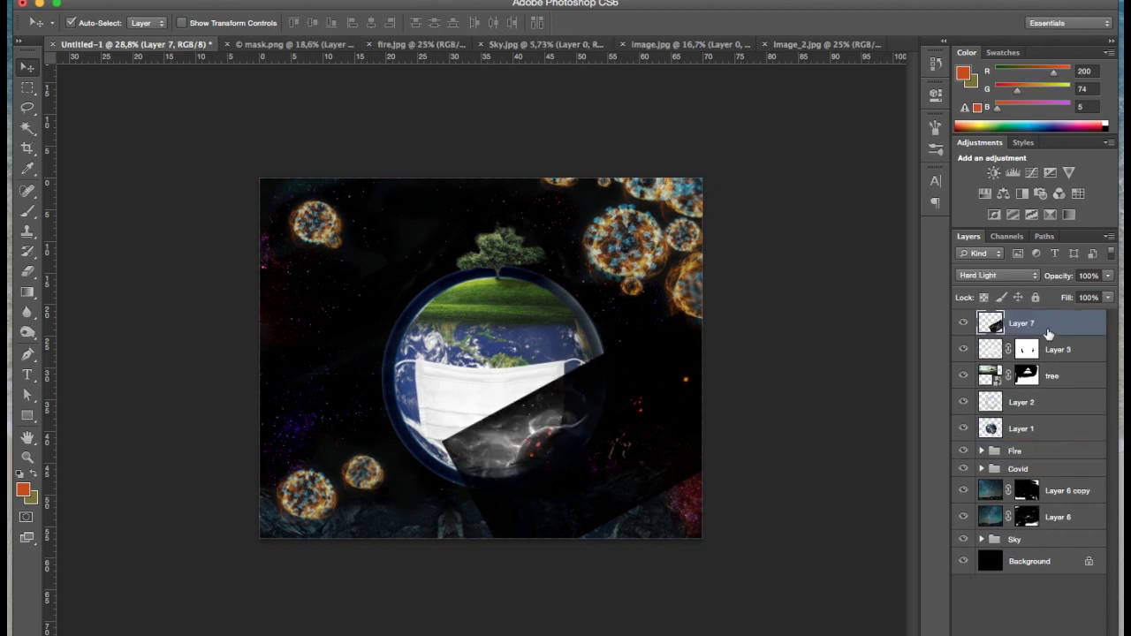
pyautogui.moveTo(1049, 329)
pyautogui.mouseDown()
pyautogui.moveTo(1047, 488)
pyautogui.moveTo(1069, 423)
pyautogui.mouseUp()
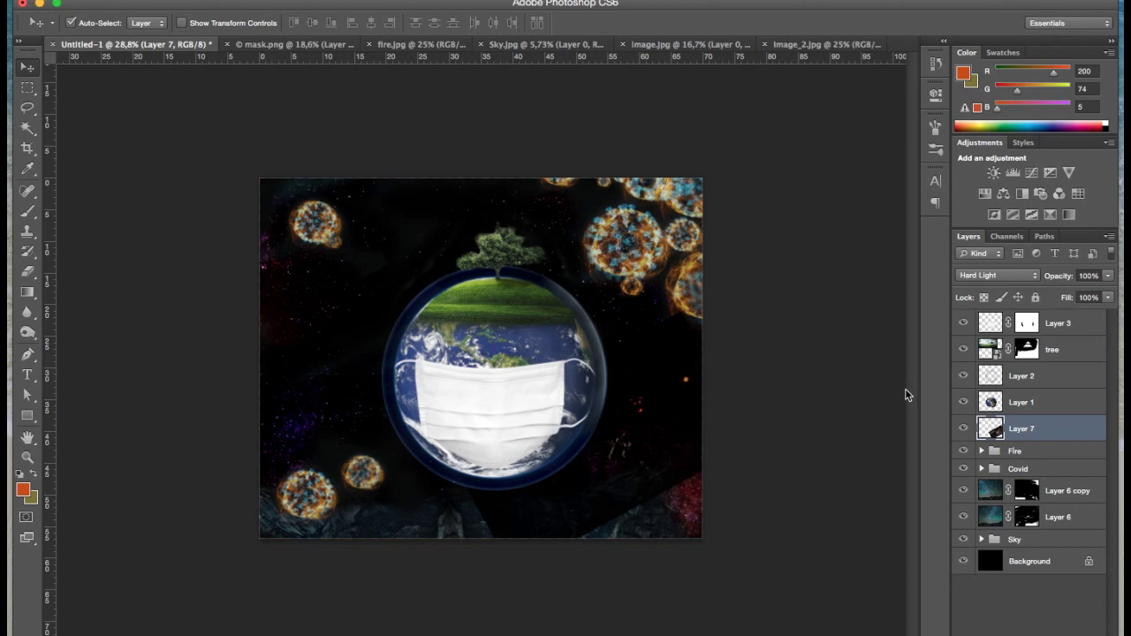
pyautogui.click(990, 275)
pyautogui.click(987, 282)
pyautogui.click(988, 282)
pyautogui.click(983, 285)
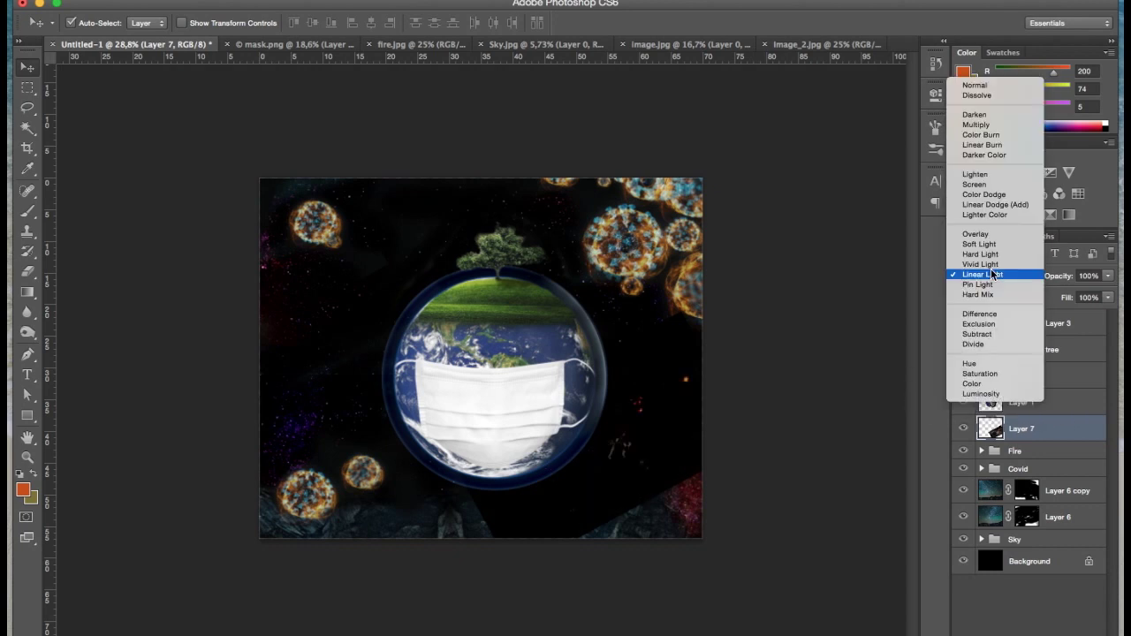
pyautogui.click(981, 285)
pyautogui.click(997, 274)
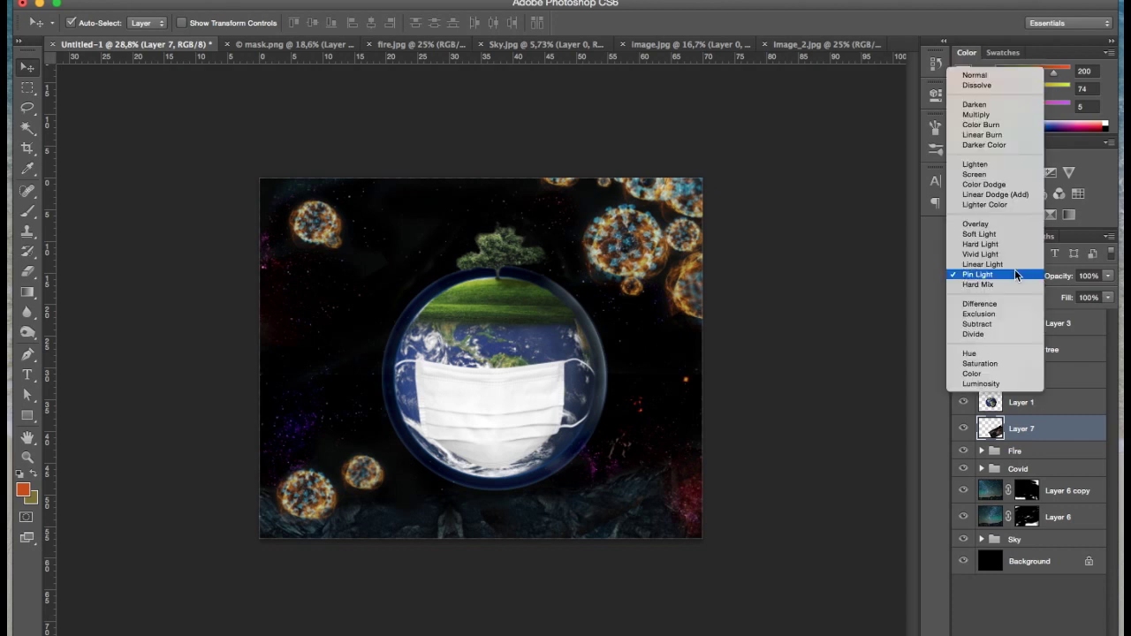
pyautogui.click(972, 75)
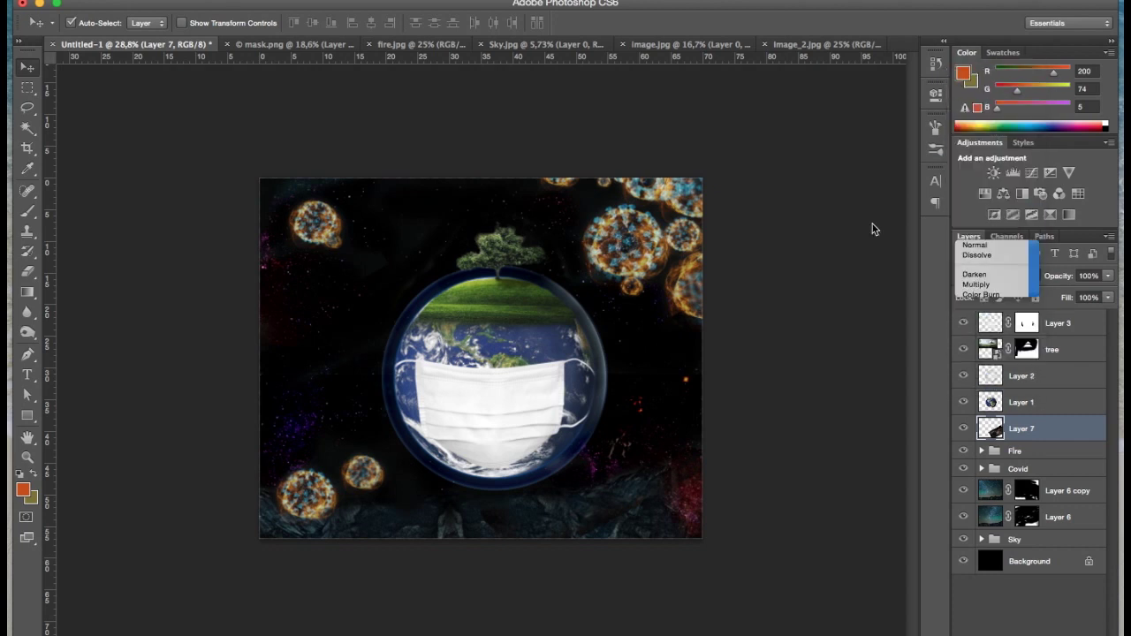
# Step: Scale the nebula to about 59%, rotate it about -20°, and settle it lower right
pyautogui.hotkey('ctrl', 't')
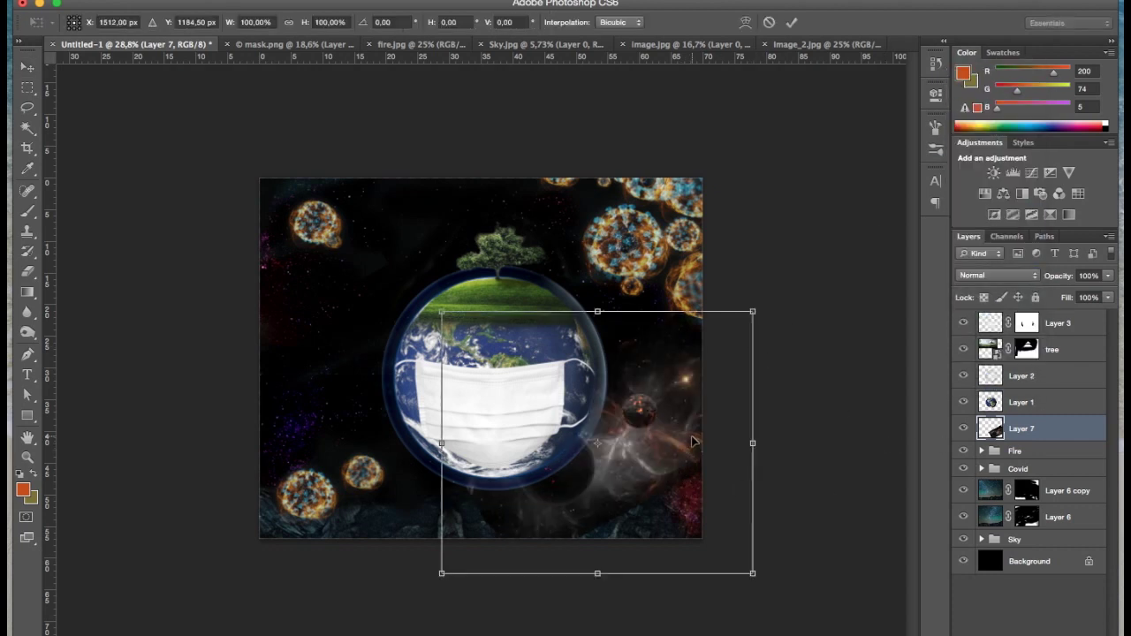
pyautogui.moveTo(753, 312)
pyautogui.mouseDown()
pyautogui.moveTo(698, 356)
pyautogui.moveTo(752, 361)
pyautogui.moveTo(740, 354)
pyautogui.mouseUp()
pyautogui.moveTo(676, 416)
pyautogui.mouseDown()
pyautogui.moveTo(703, 394)
pyautogui.moveTo(720, 442)
pyautogui.moveTo(723, 398)
pyautogui.mouseUp()
pyautogui.moveTo(752, 338)
pyautogui.mouseDown()
pyautogui.moveTo(721, 332)
pyautogui.moveTo(698, 388)
pyautogui.mouseUp()
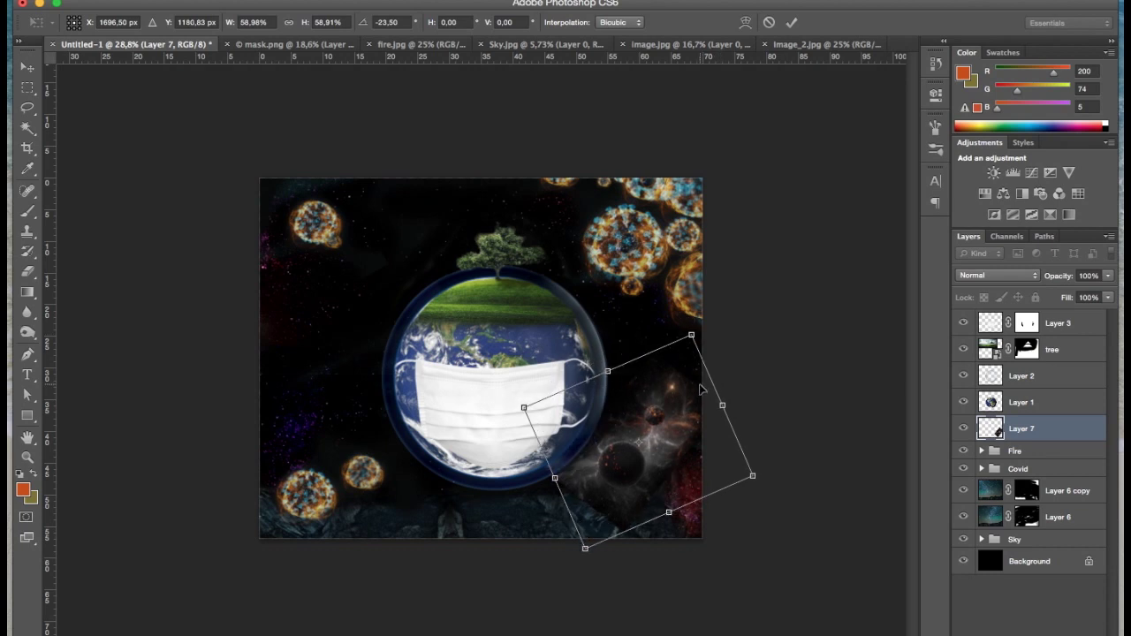
pyautogui.press('Return')
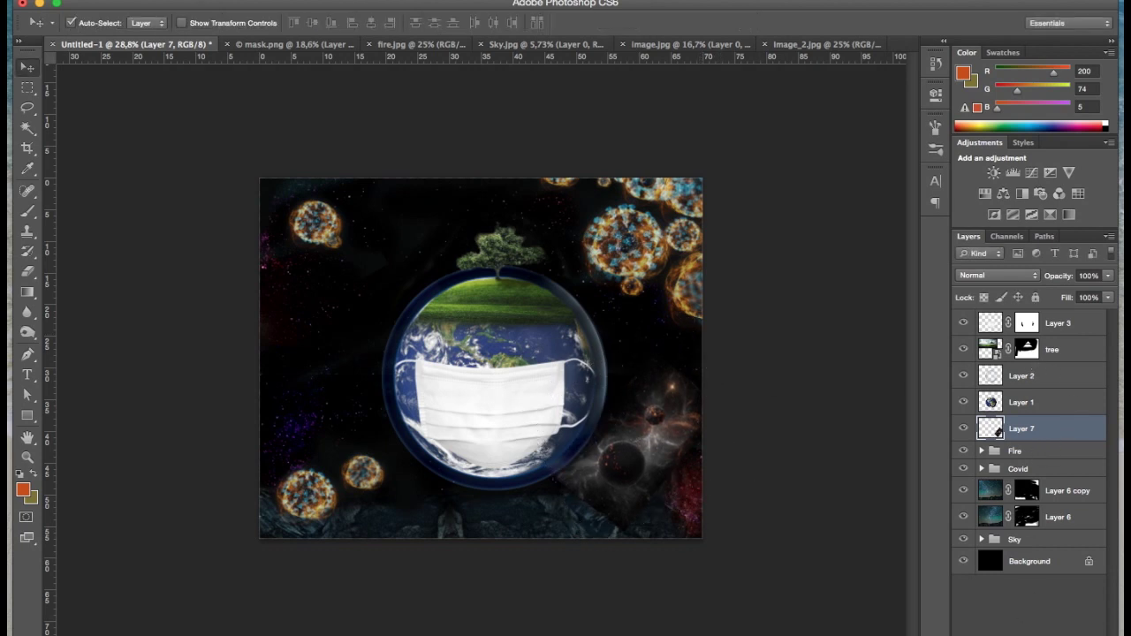
# Step: Paint the nebula's edges out on a layer mask and nudge it into place
pyautogui.press('b')
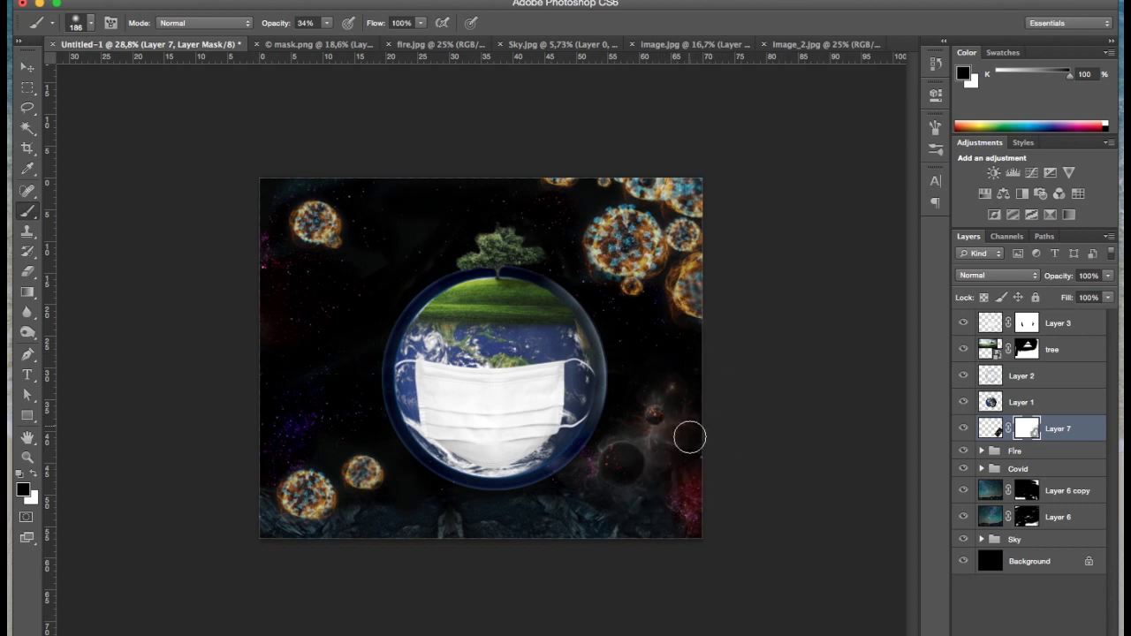
pyautogui.press('v')
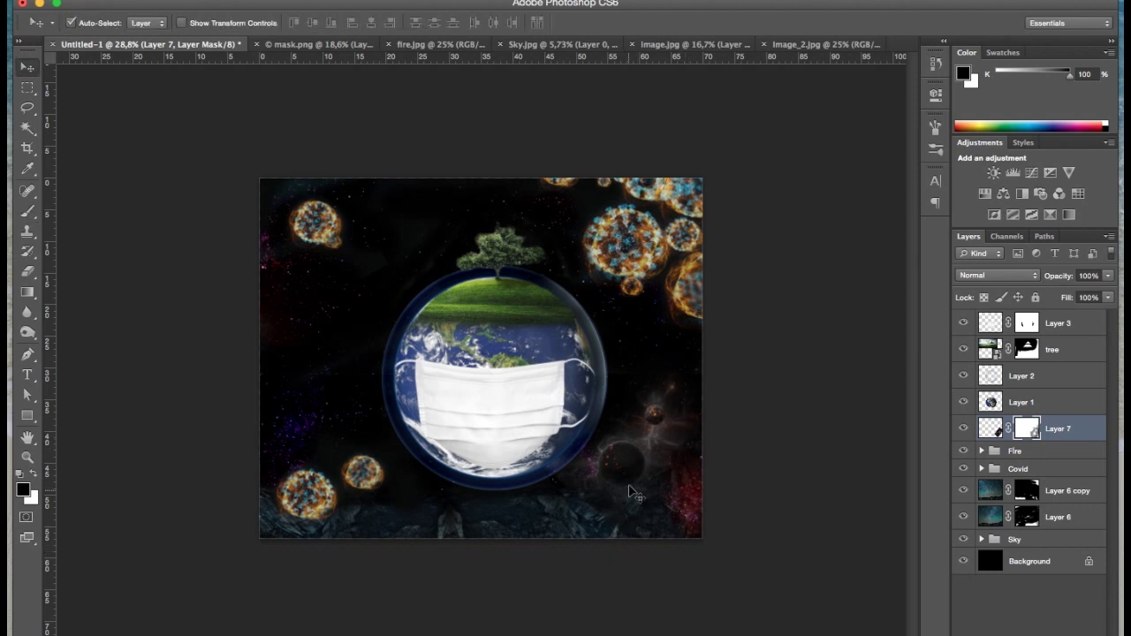
pyautogui.moveTo(591, 489); pyautogui.dragTo(539, 400)
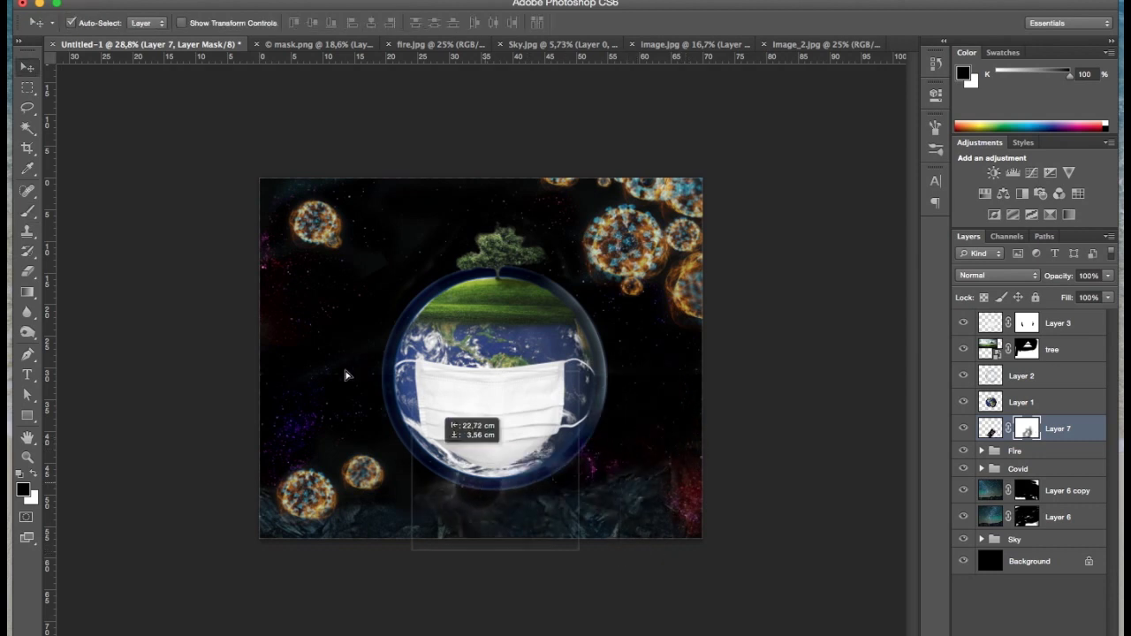
# Step: Duplicate the nebula to the left of the globe, rotated about 165° and shrunk to 59%
pyautogui.keyDown('alt'); pyautogui.moveTo(632, 466); pyautogui.dragTo(371, 325); pyautogui.keyUp('alt')
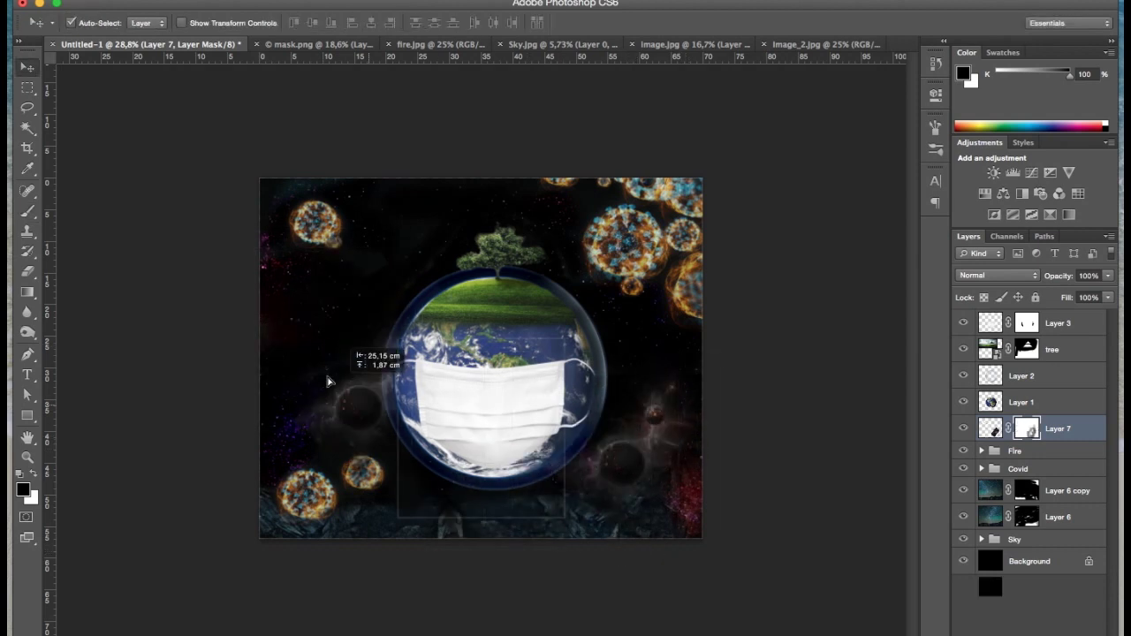
pyautogui.hotkey('ctrl', 't')
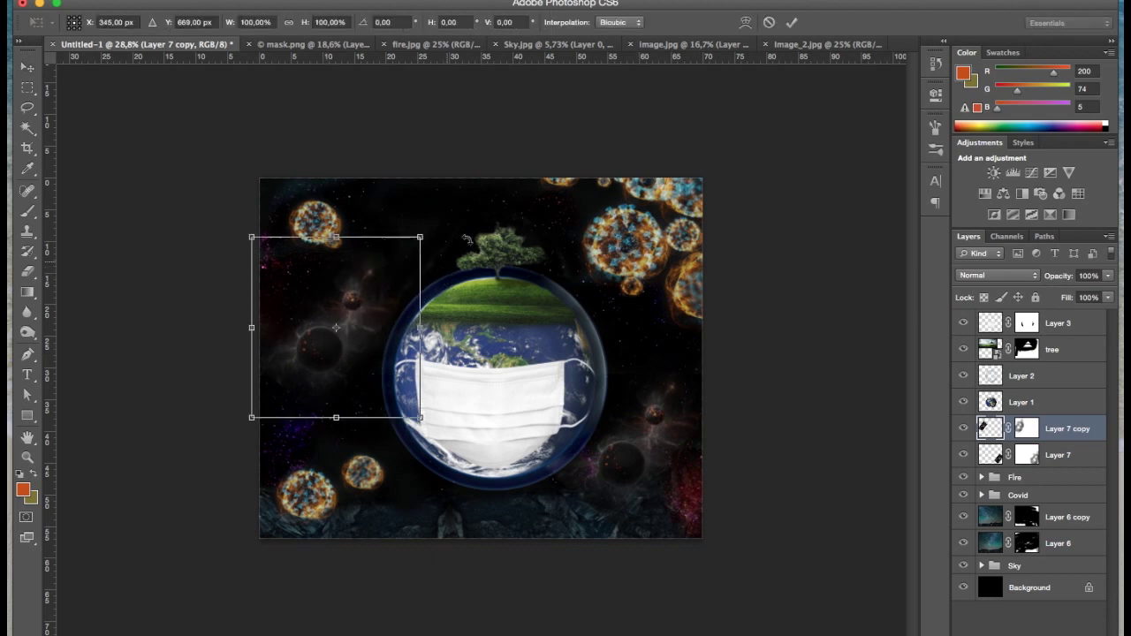
pyautogui.moveTo(429, 287); pyautogui.dragTo(265, 348)
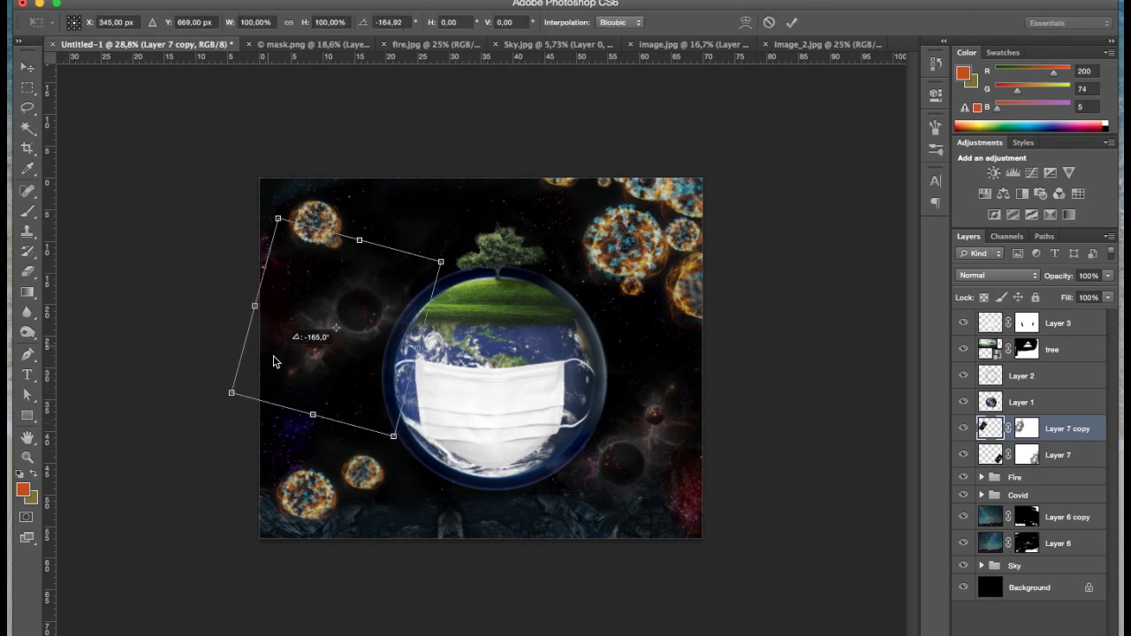
pyautogui.press('Return')
pyautogui.moveTo(334, 346); pyautogui.dragTo(362, 309)
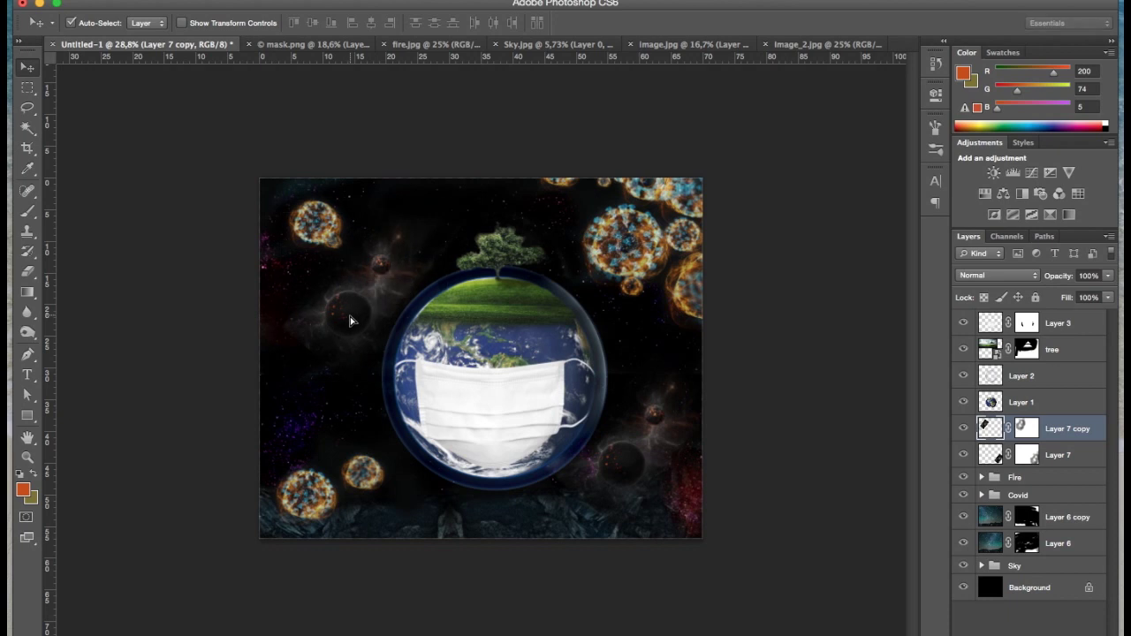
pyautogui.hotkey('ctrl', 't')
pyautogui.moveTo(445, 200); pyautogui.dragTo(402, 258)
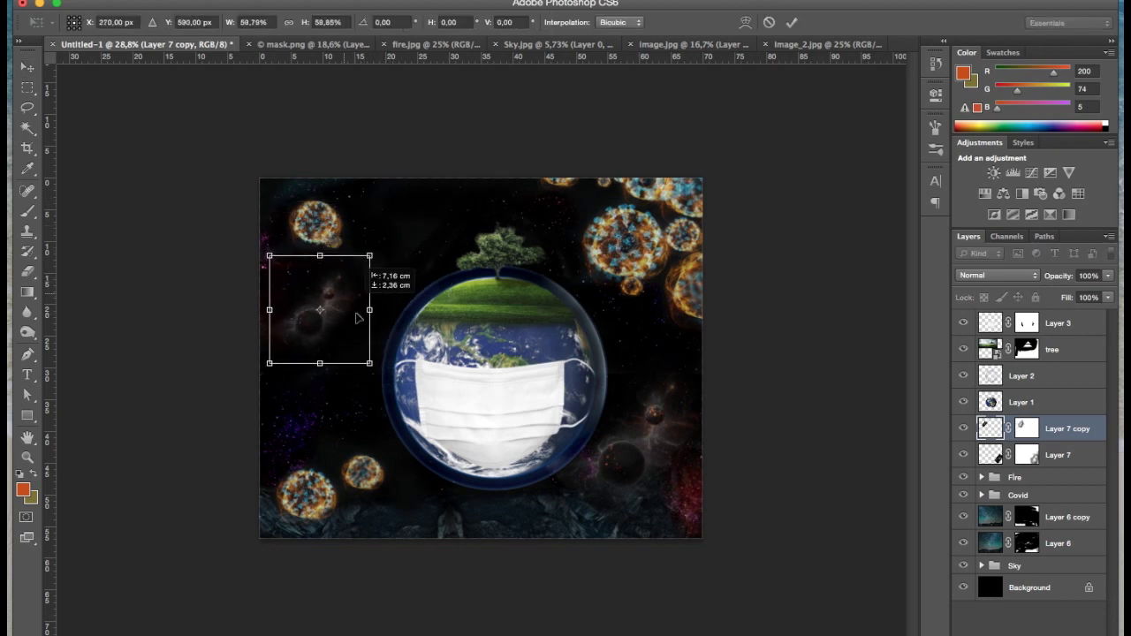
pyautogui.moveTo(390, 281); pyautogui.dragTo(351, 315)
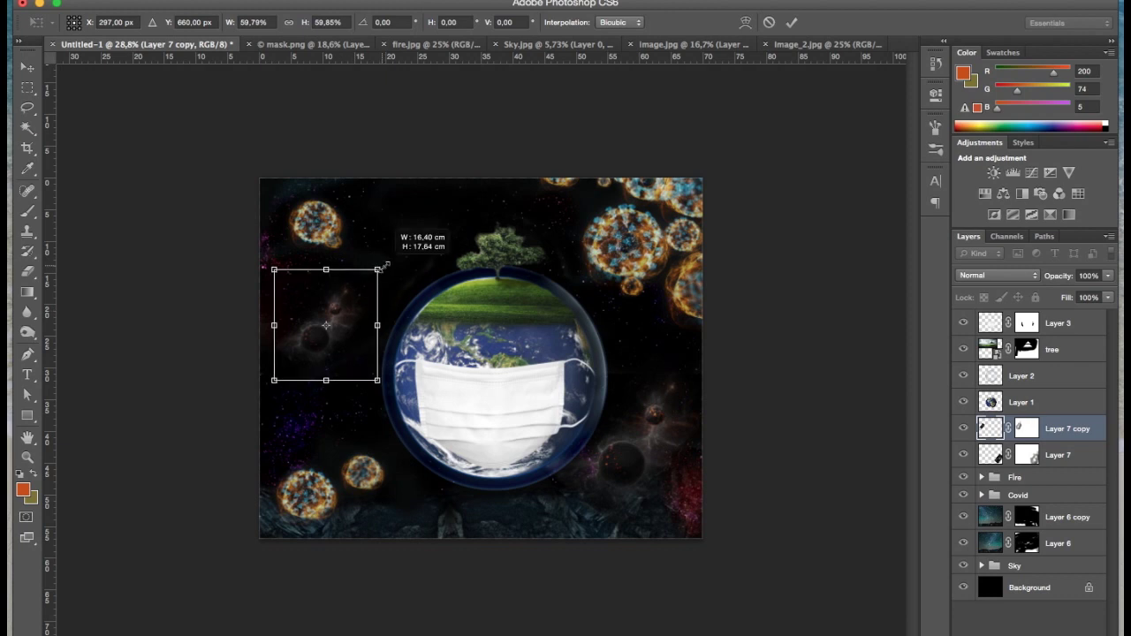
pyautogui.press('Return')
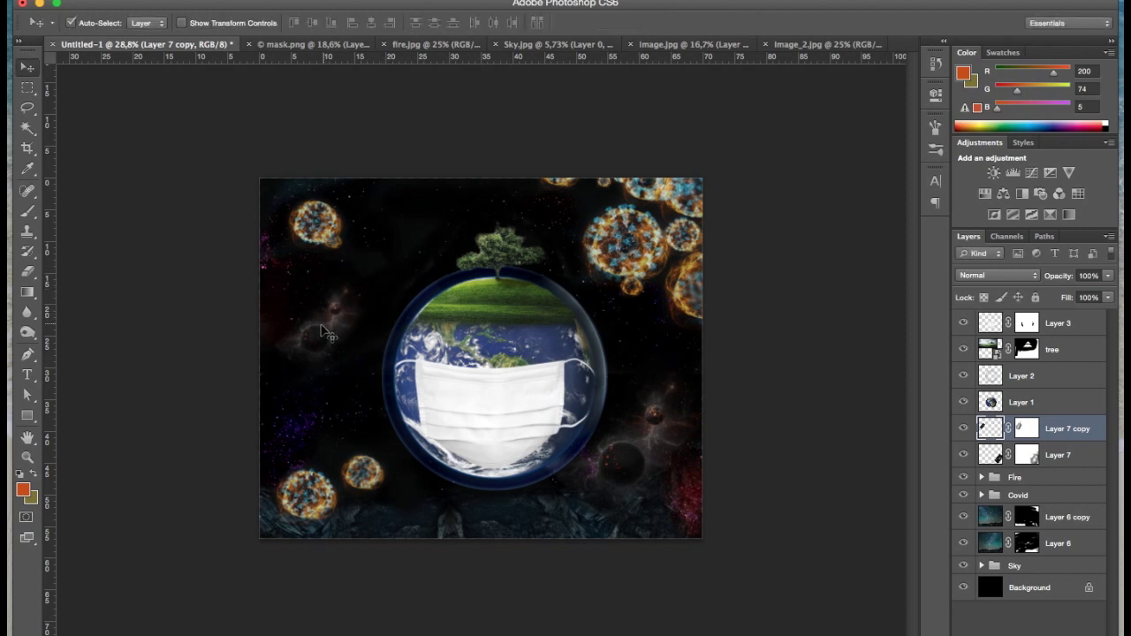
pyautogui.moveTo(320, 345); pyautogui.dragTo(327, 331)
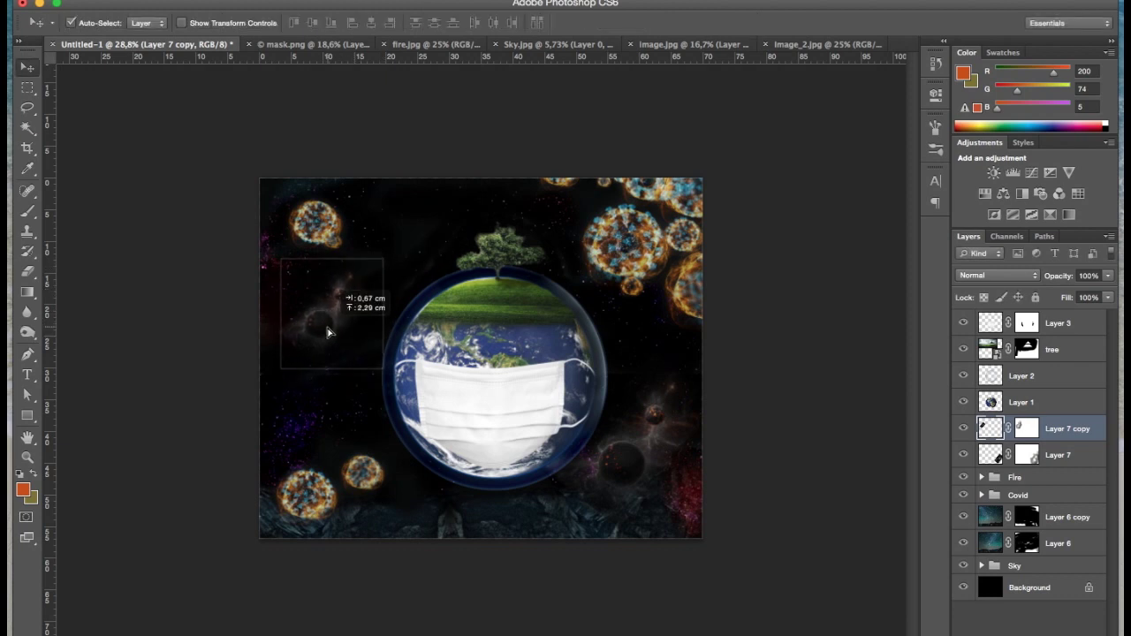
# Step: Collapse the Fire group, slightly enlarge the original lower-right nebula, and target its mask
pyautogui.click(323, 228)
pyautogui.click(982, 352)
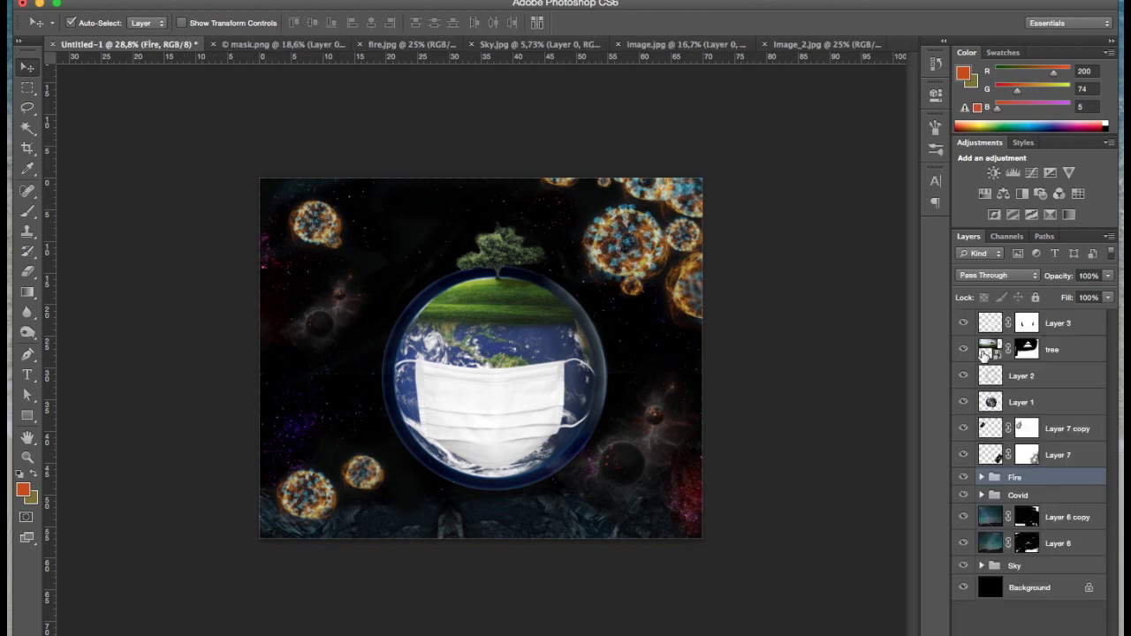
pyautogui.click(626, 475)
pyautogui.hotkey('ctrl', 't')
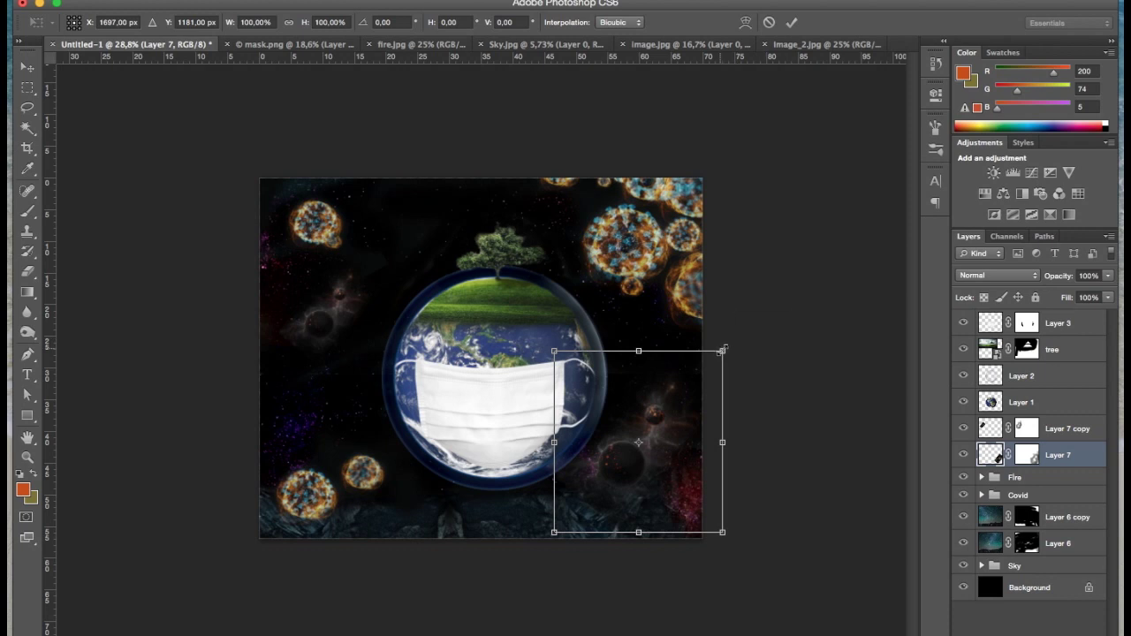
pyautogui.moveTo(722, 350); pyautogui.dragTo(733, 336)
pyautogui.press('Return')
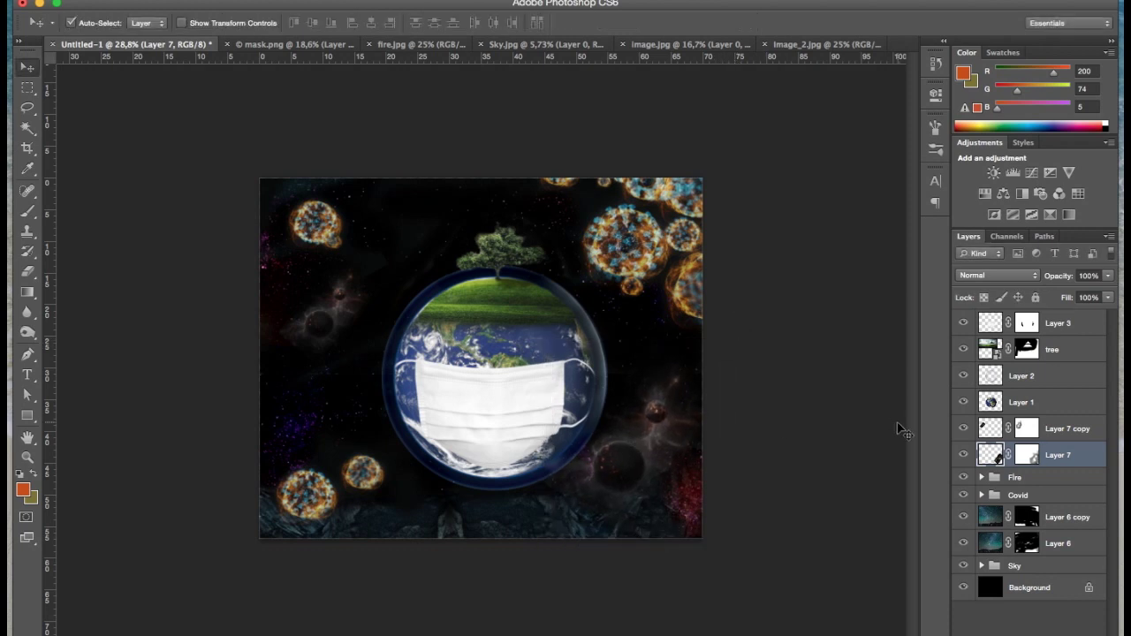
pyautogui.click(1027, 454)
# Step: Paint more of the lower-right nebula's mask away with the brush
pyautogui.press('b')
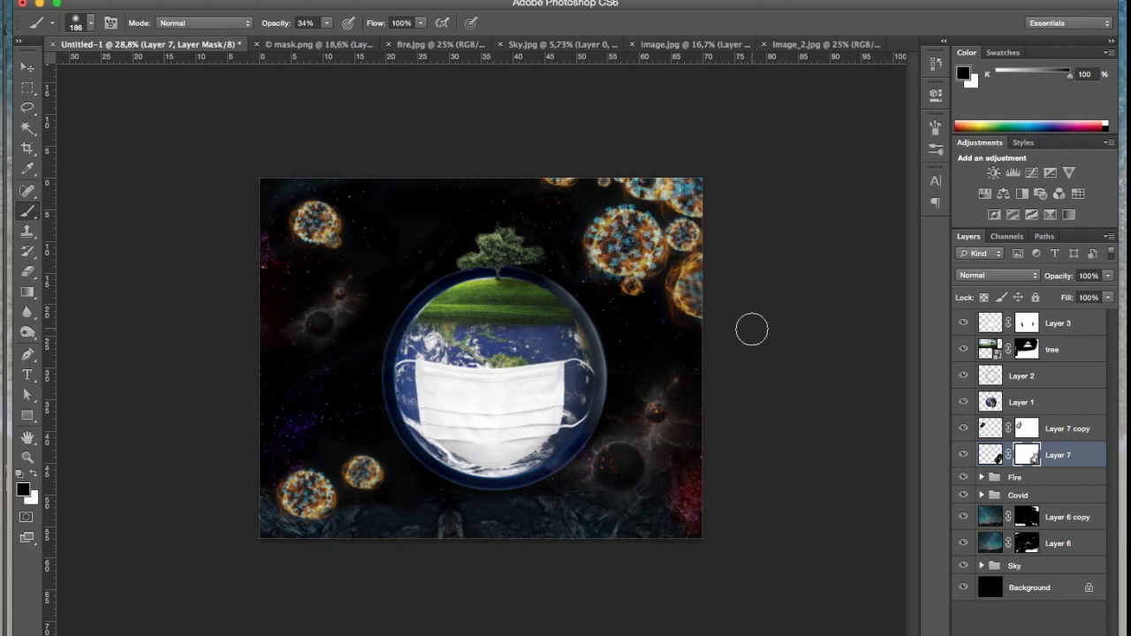
pyautogui.press('v')
pyautogui.click(751, 329)
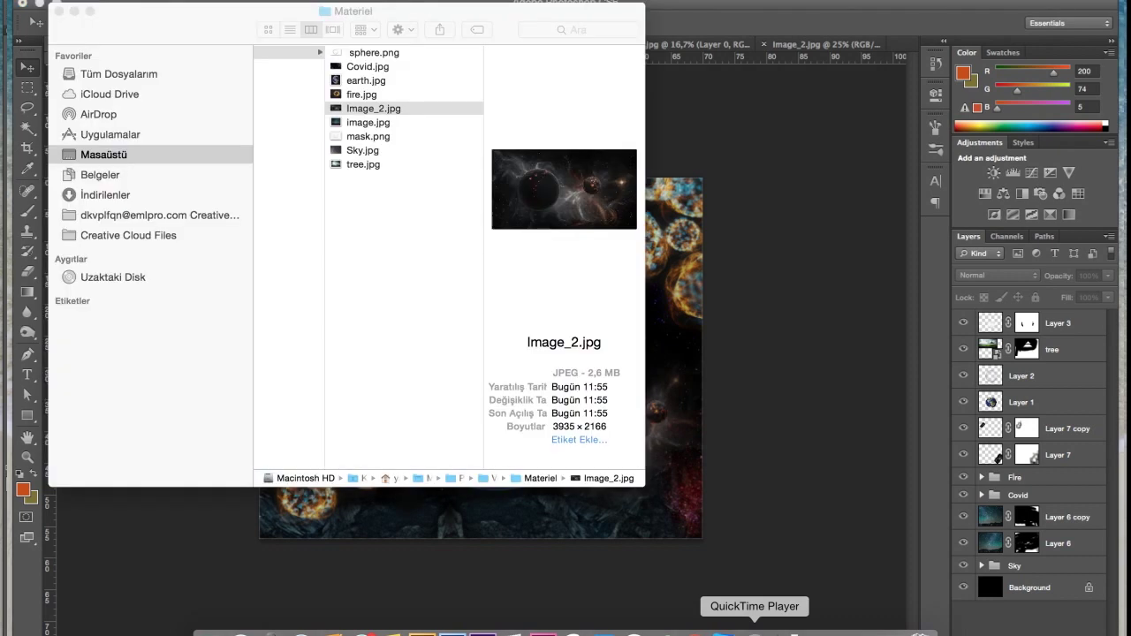
# Step: Enlarge the left nebula copy to about 140% and shift it toward the left edge
pyautogui.rightClick(754, 632)
pyautogui.click(810, 470)
pyautogui.moveTo(380, 252); pyautogui.dragTo(382, 249)
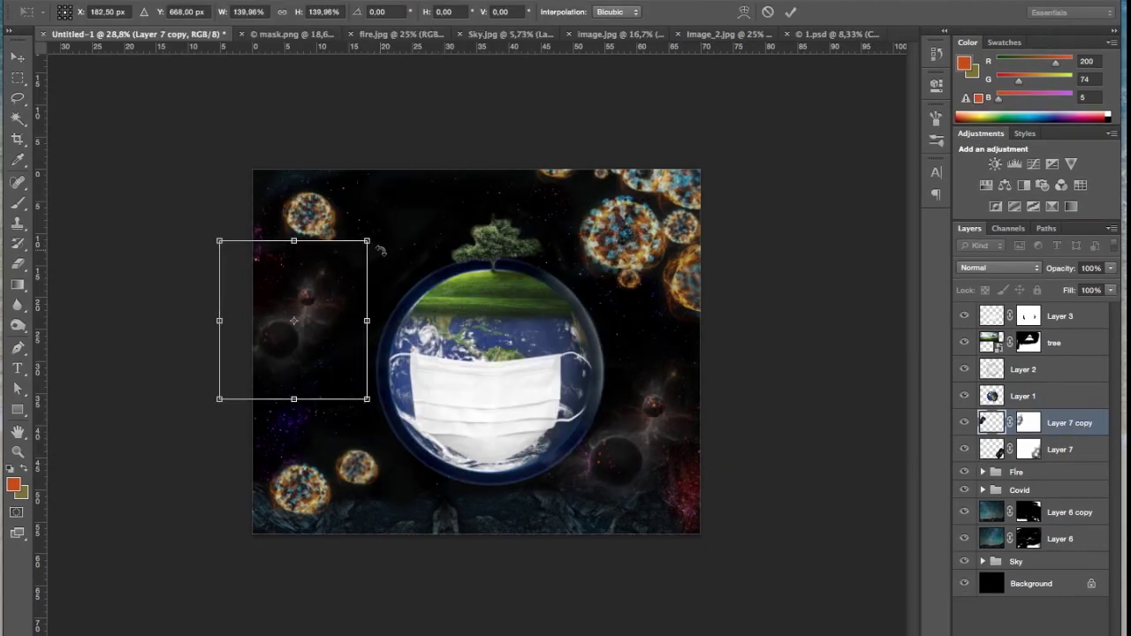
pyautogui.moveTo(294, 348); pyautogui.dragTo(276, 353)
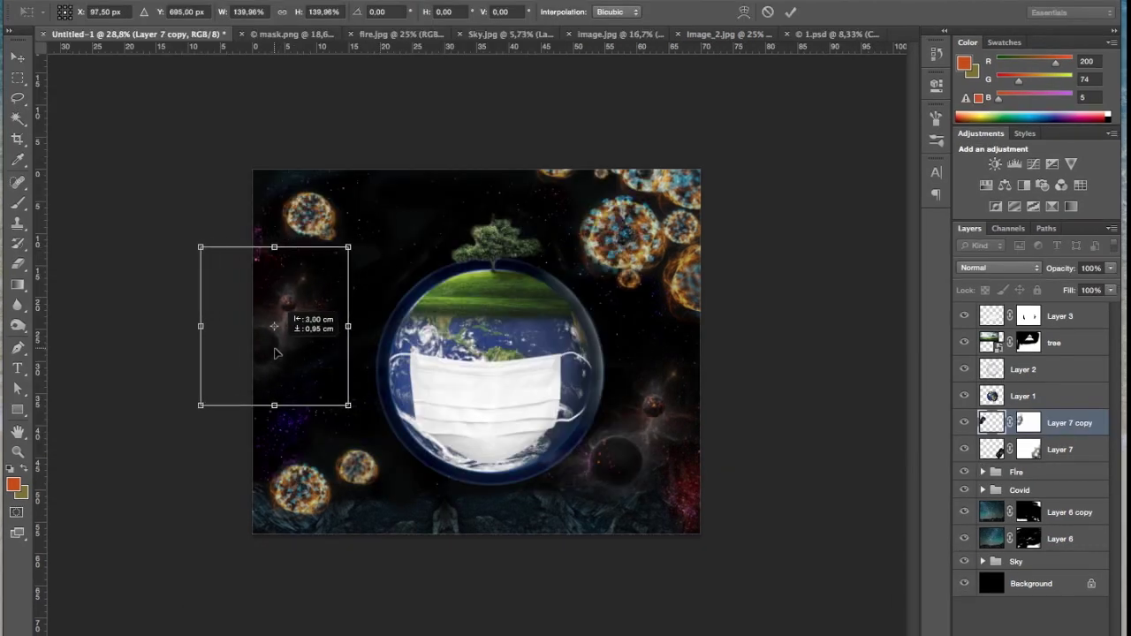
pyautogui.press('Return')
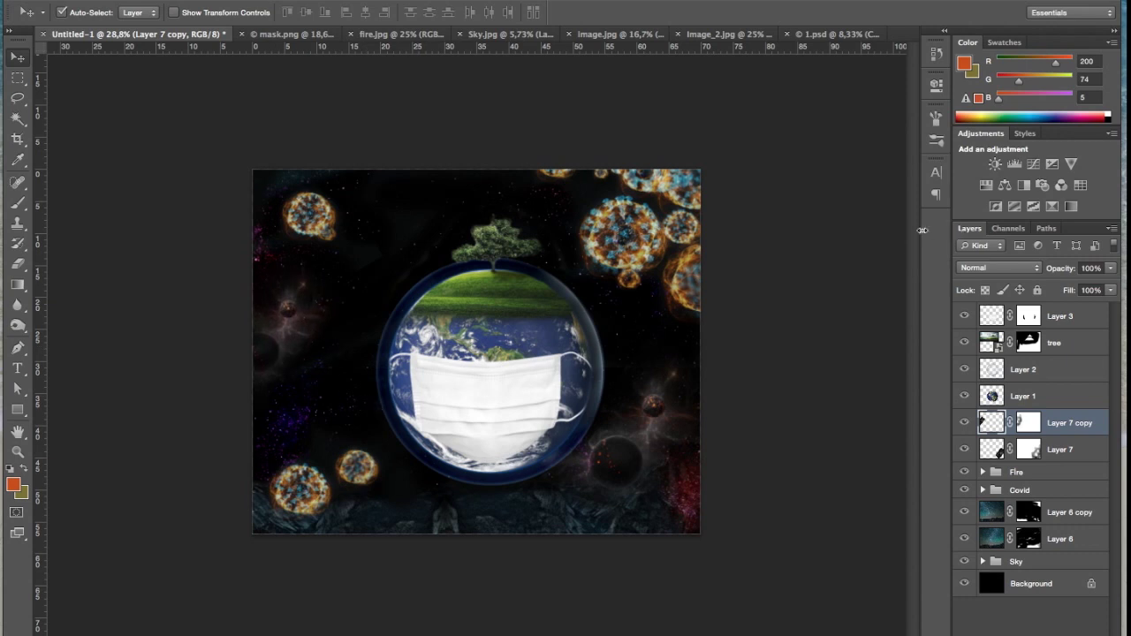
pyautogui.click(811, 234)
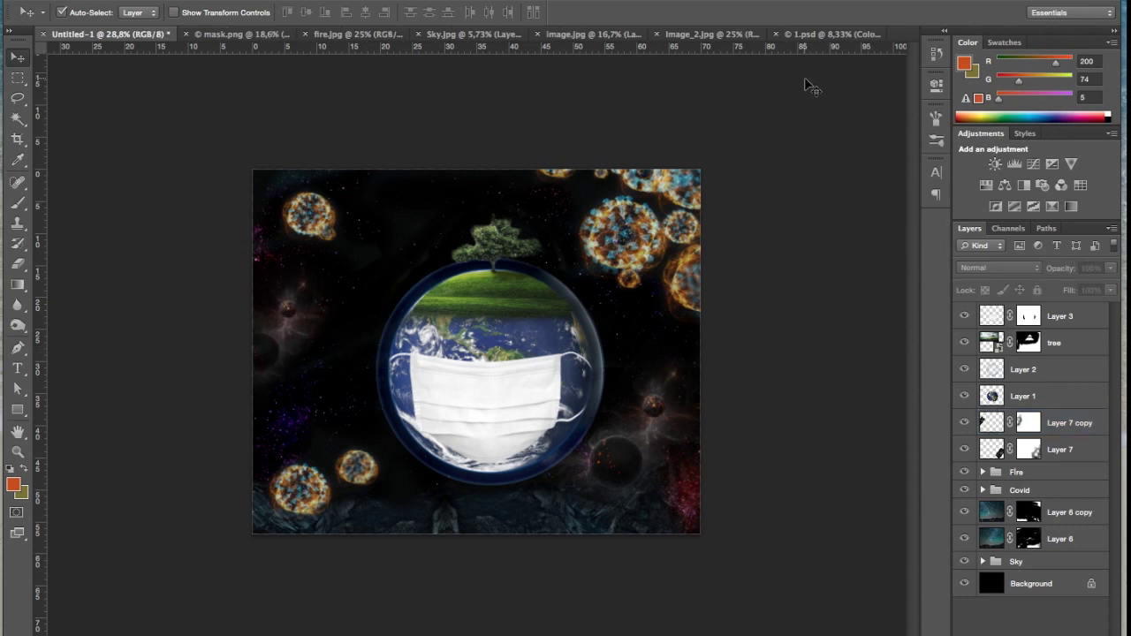
# Step: Close Image_2.jpg, image.jpg, Sky.jpg, fire.jpg and 1.psd without saving changes
pyautogui.click(701, 34)
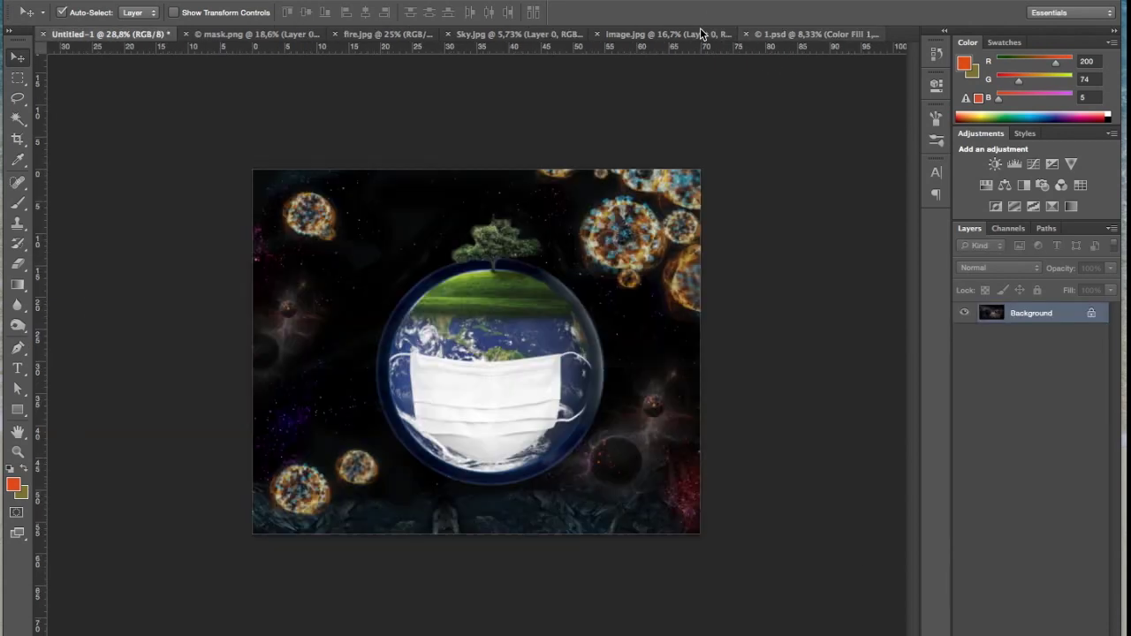
pyautogui.hotkey('ctrl', 'w')
pyautogui.click(619, 34)
pyautogui.click(576, 34)
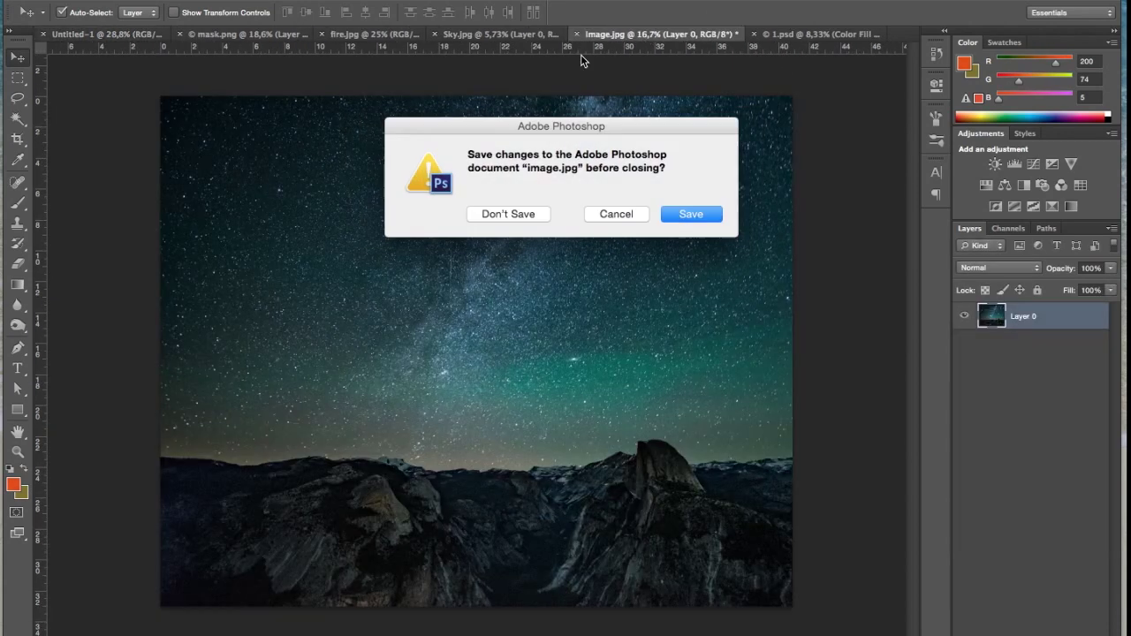
pyautogui.click(533, 212)
pyautogui.click(513, 214)
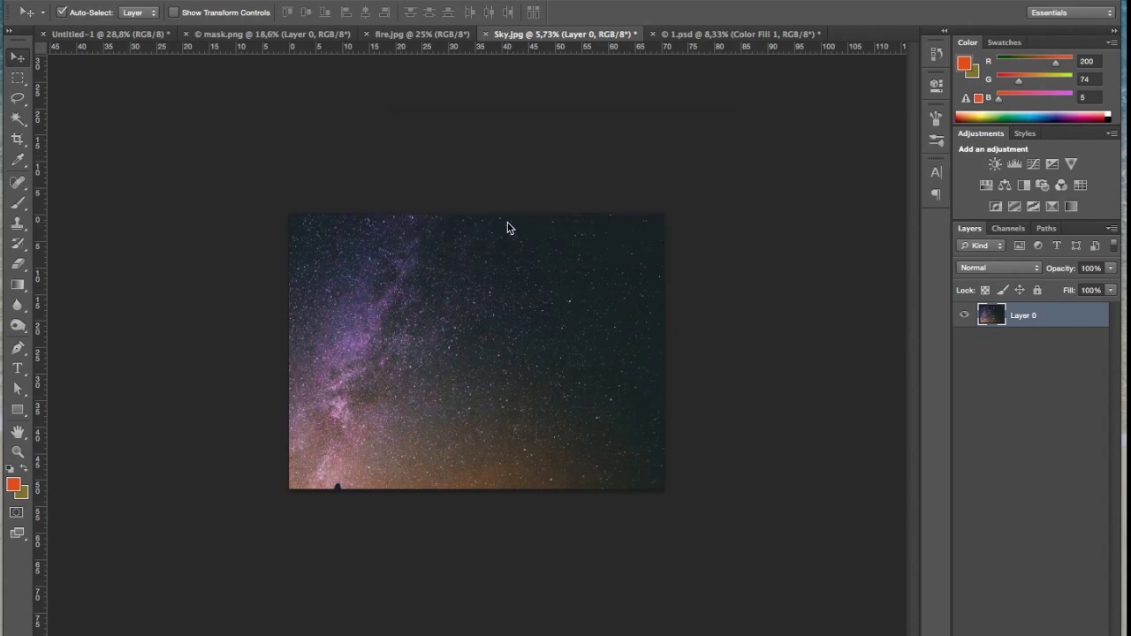
pyautogui.click(438, 36)
pyautogui.hotkey('ctrl', 'w')
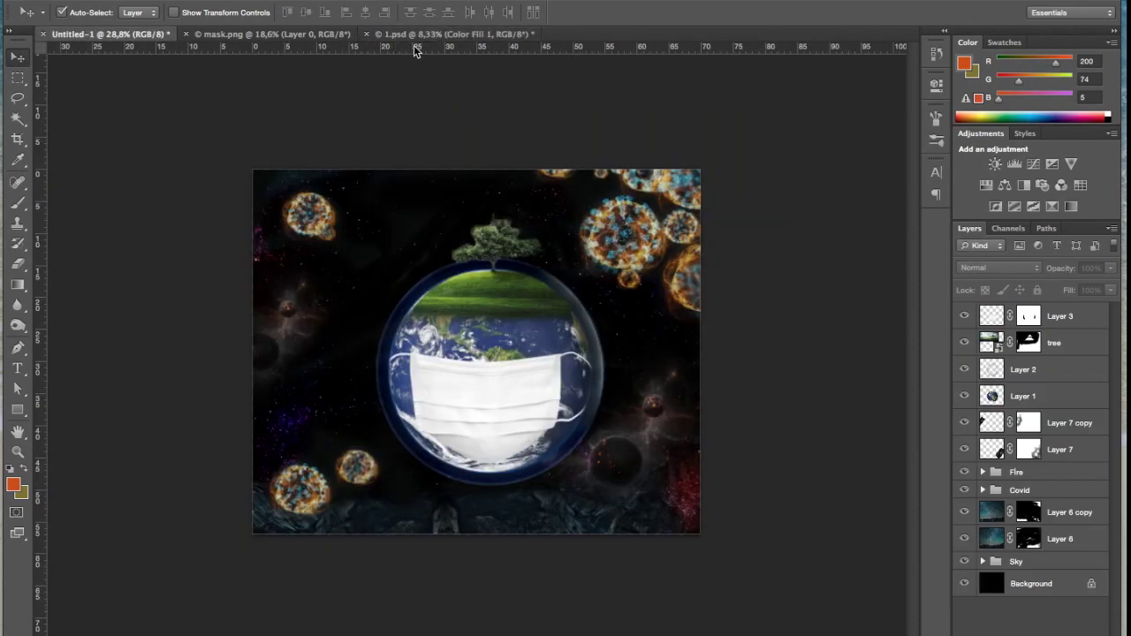
pyautogui.click(366, 34)
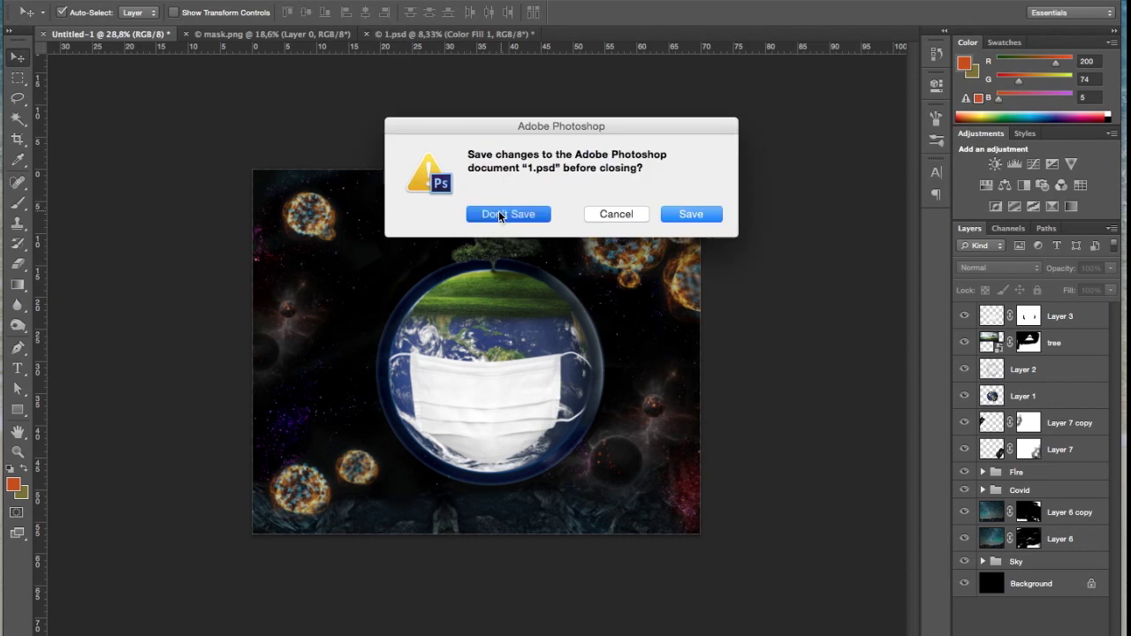
pyautogui.click(509, 214)
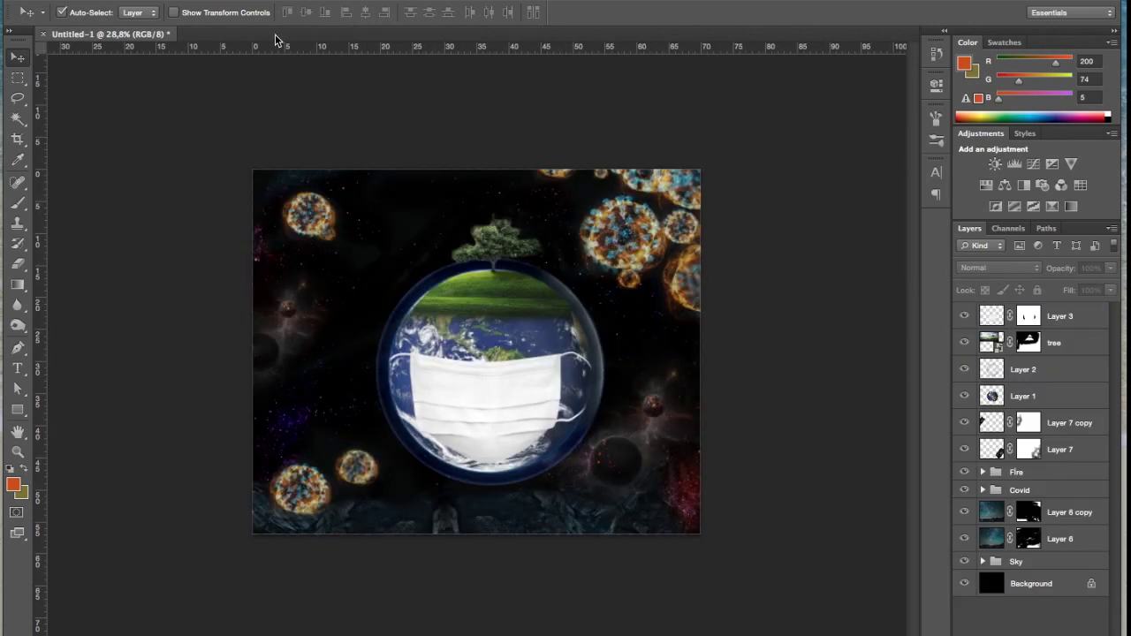
# Step: Add a Brightness/Contrast adjustment above Layer 3 with Brightness 21
pyautogui.click(1073, 311)
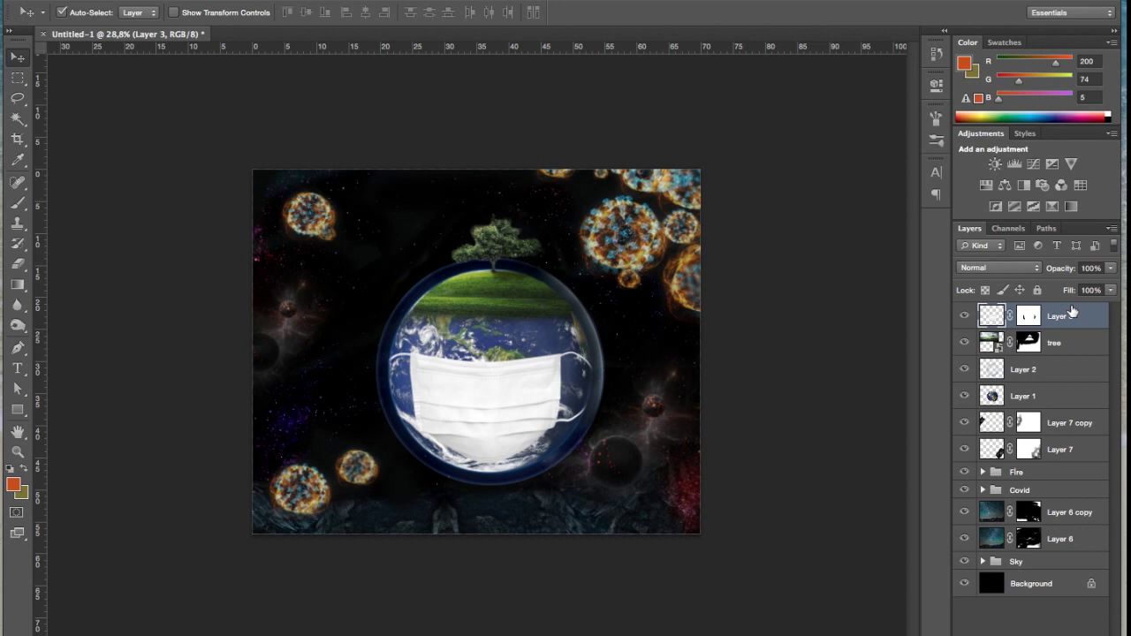
pyautogui.click(1034, 631)
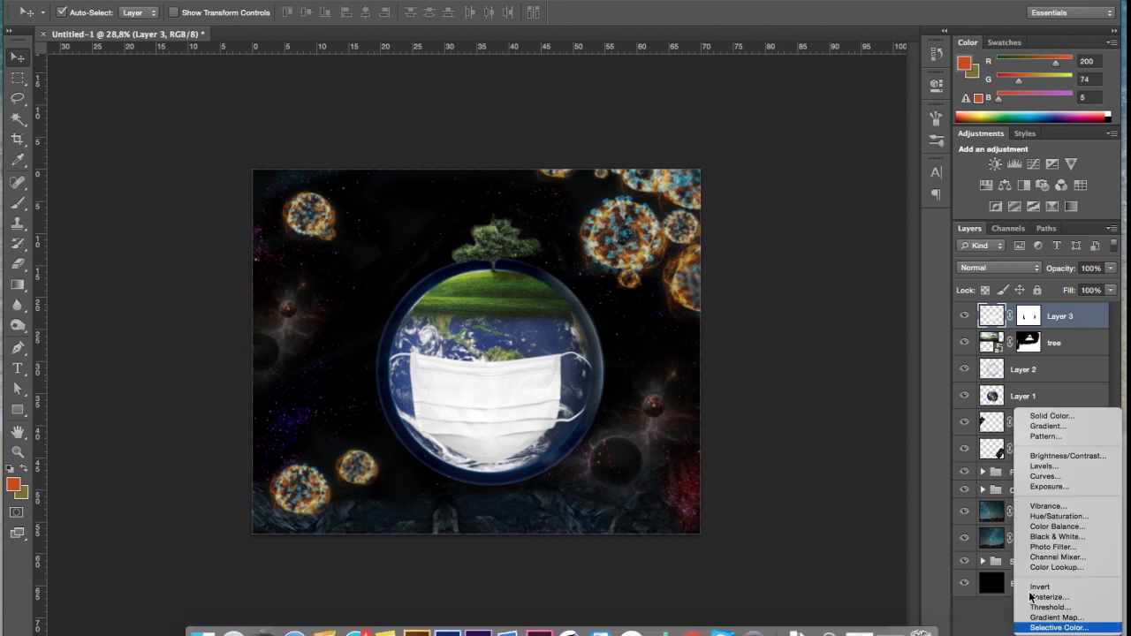
pyautogui.click(1049, 457)
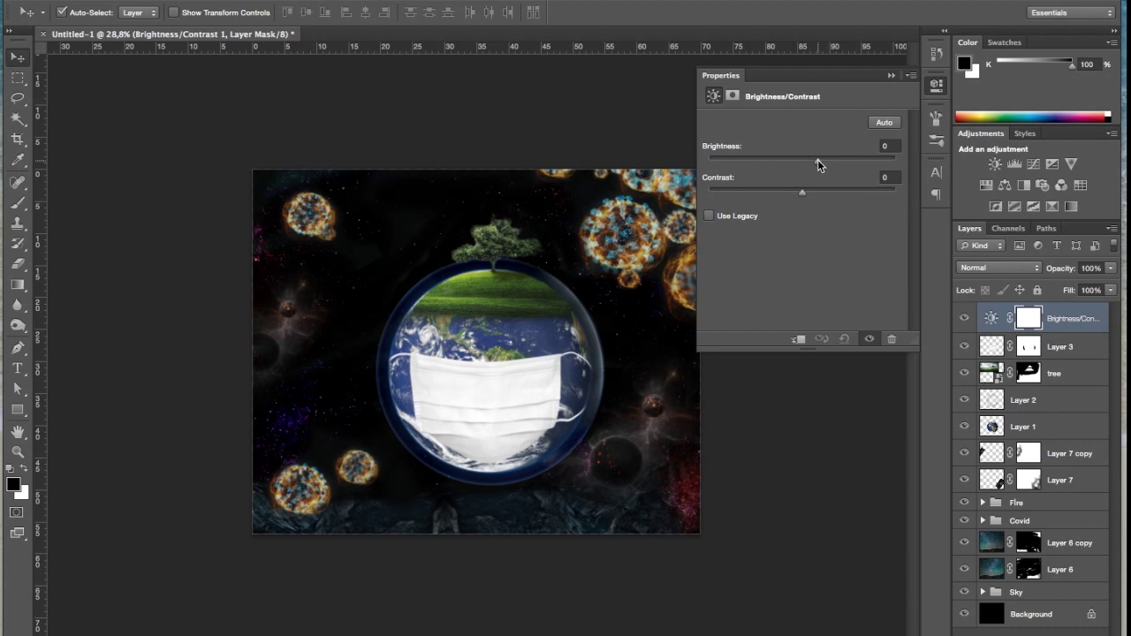
pyautogui.click(816, 163)
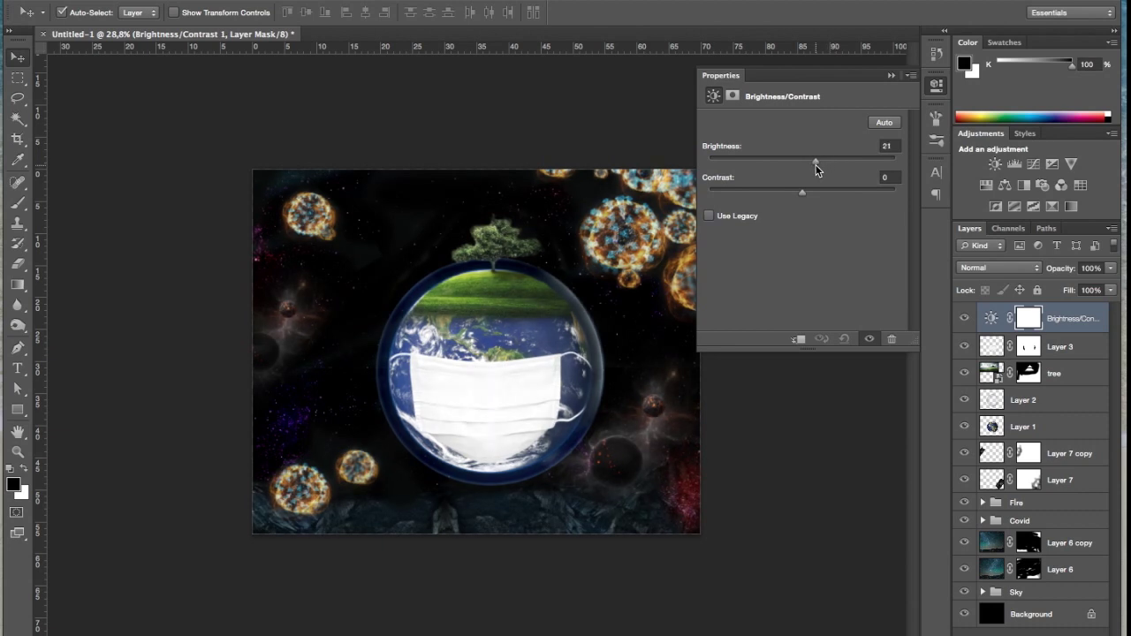
pyautogui.click(892, 75)
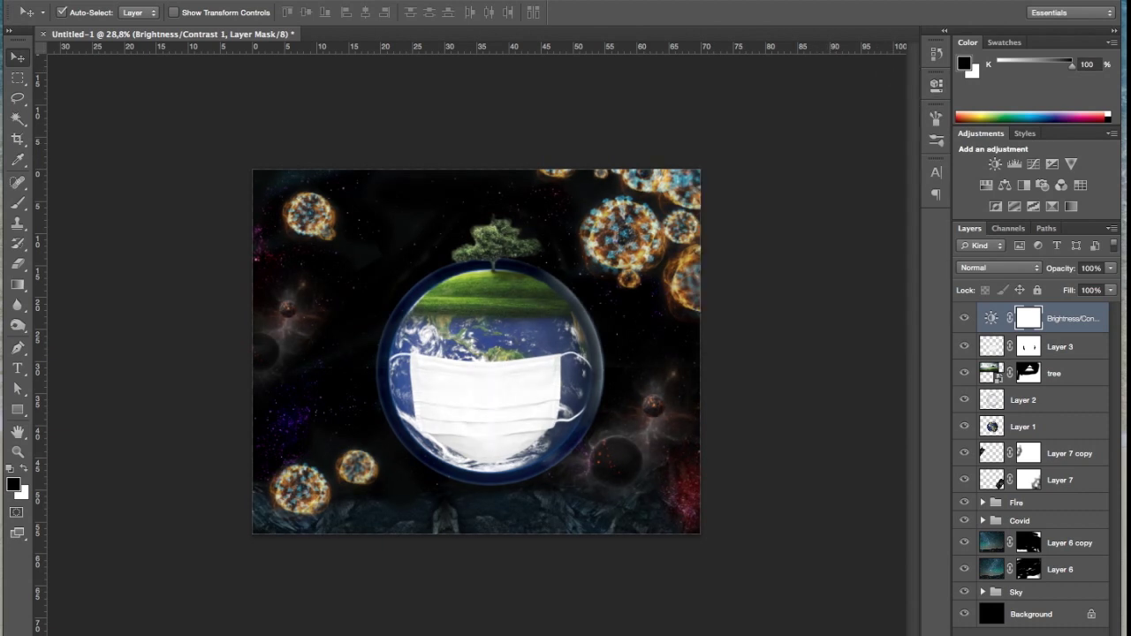
# Step: Add a Curves adjustment layer with one point in the middle of the curve
pyautogui.click(1038, 632)
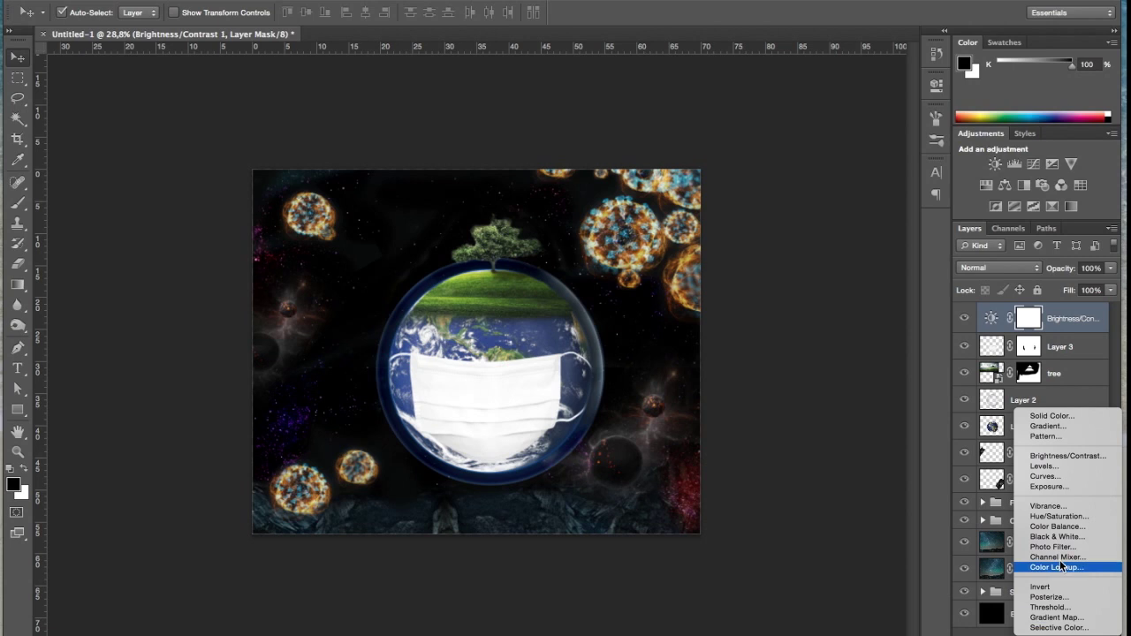
pyautogui.click(1052, 477)
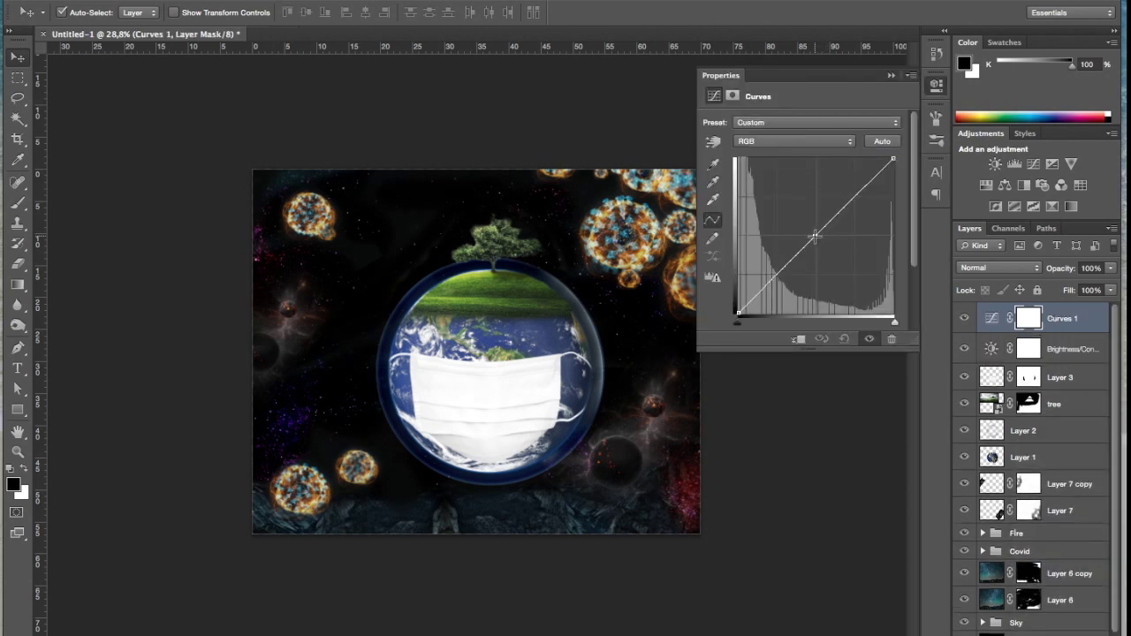
pyautogui.click(811, 236)
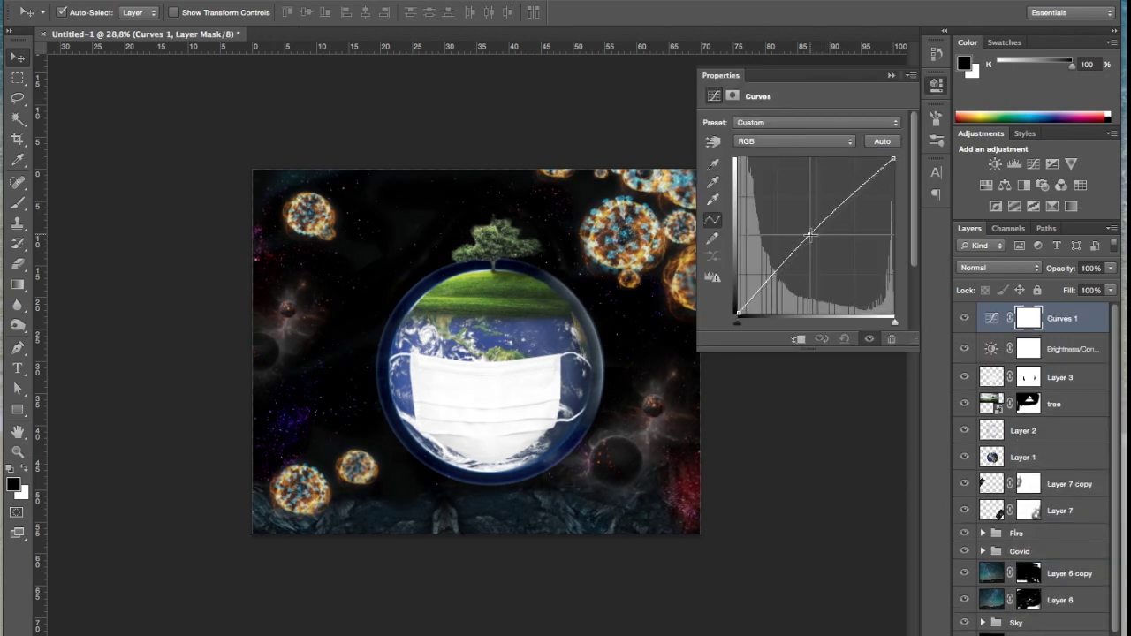
pyautogui.click(891, 76)
# Step: Paint out the Brightness/Contrast mask along the image bottom with a 321-pixel brush
pyautogui.click(1029, 349)
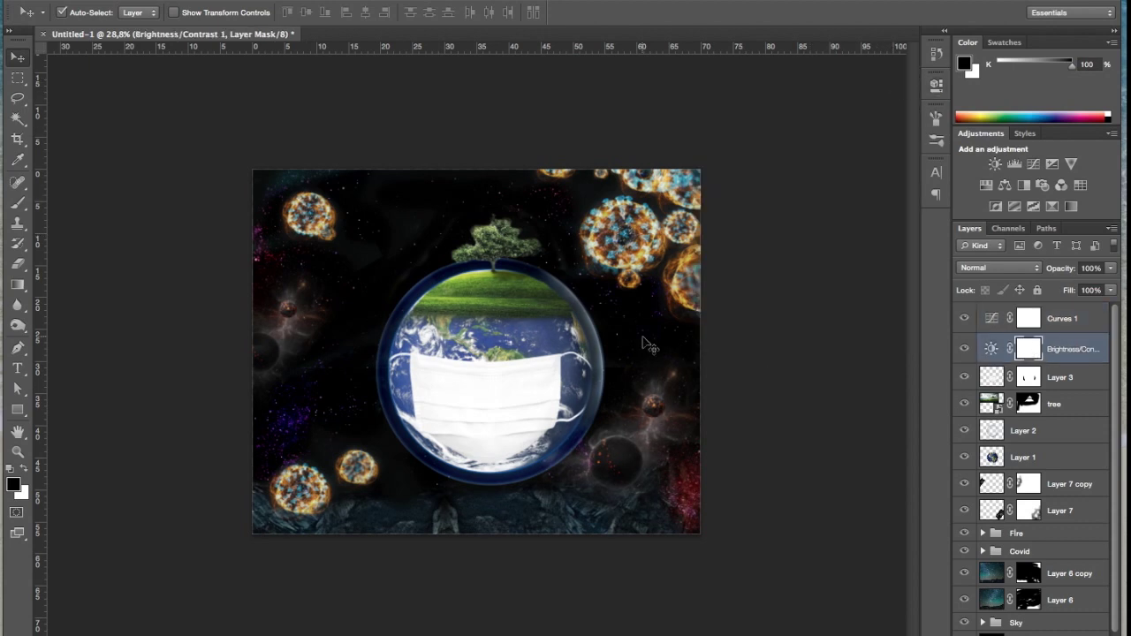
pyautogui.press('b')
pyautogui.rightClick(643, 342)
pyautogui.moveTo(771, 372); pyautogui.dragTo(789, 372)
pyautogui.press('Return')
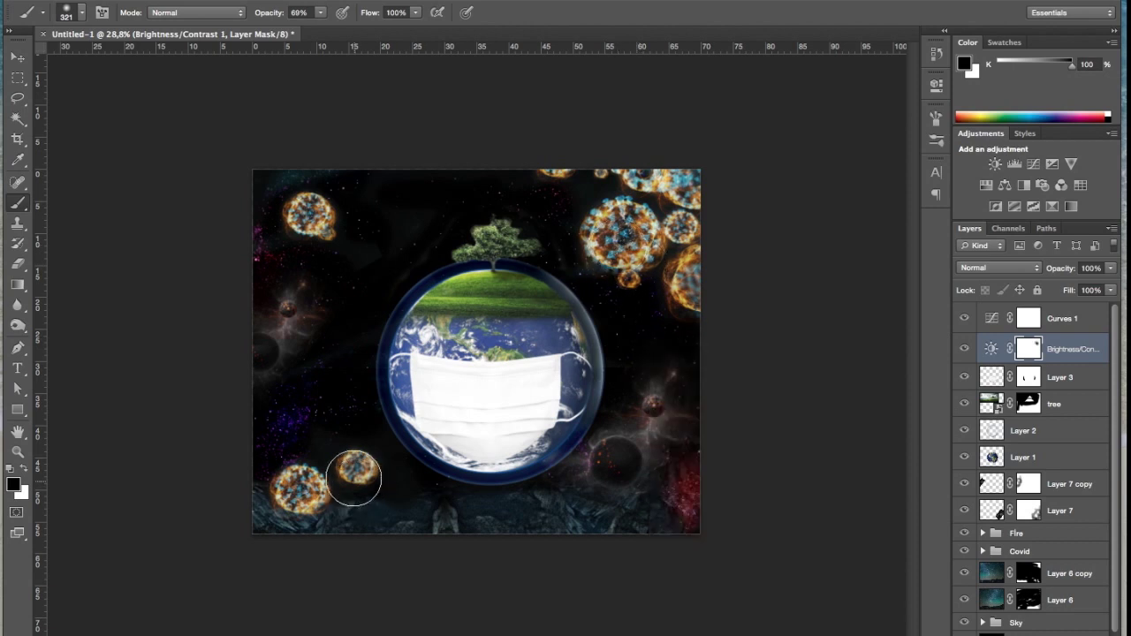
pyautogui.moveTo(545, 512); pyautogui.dragTo(618, 505)
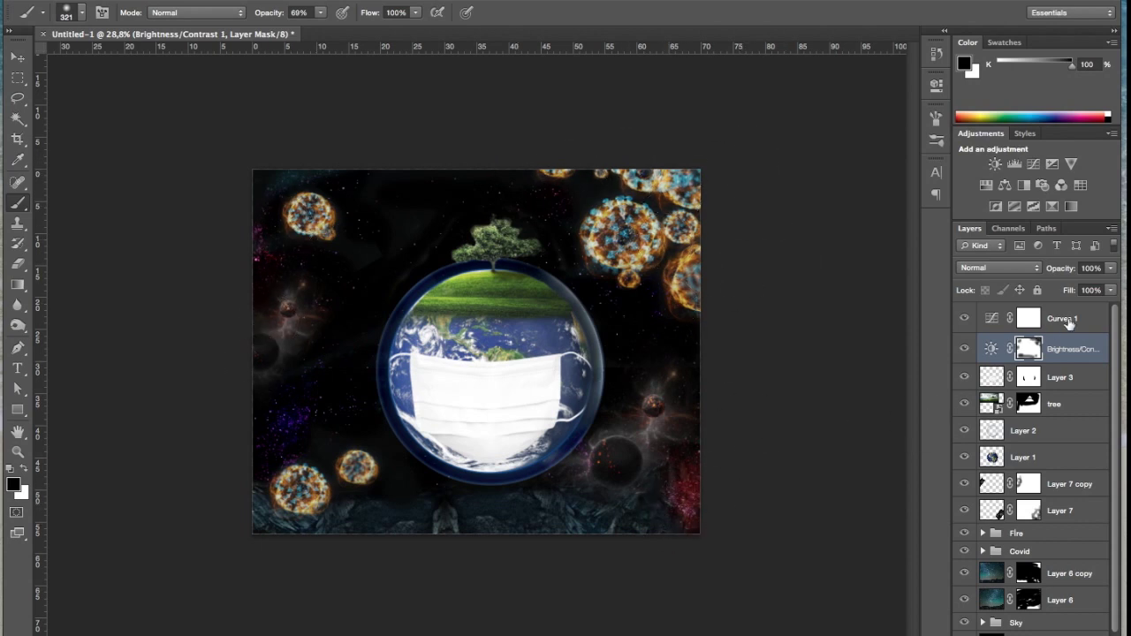
pyautogui.click(1068, 323)
pyautogui.click(1025, 634)
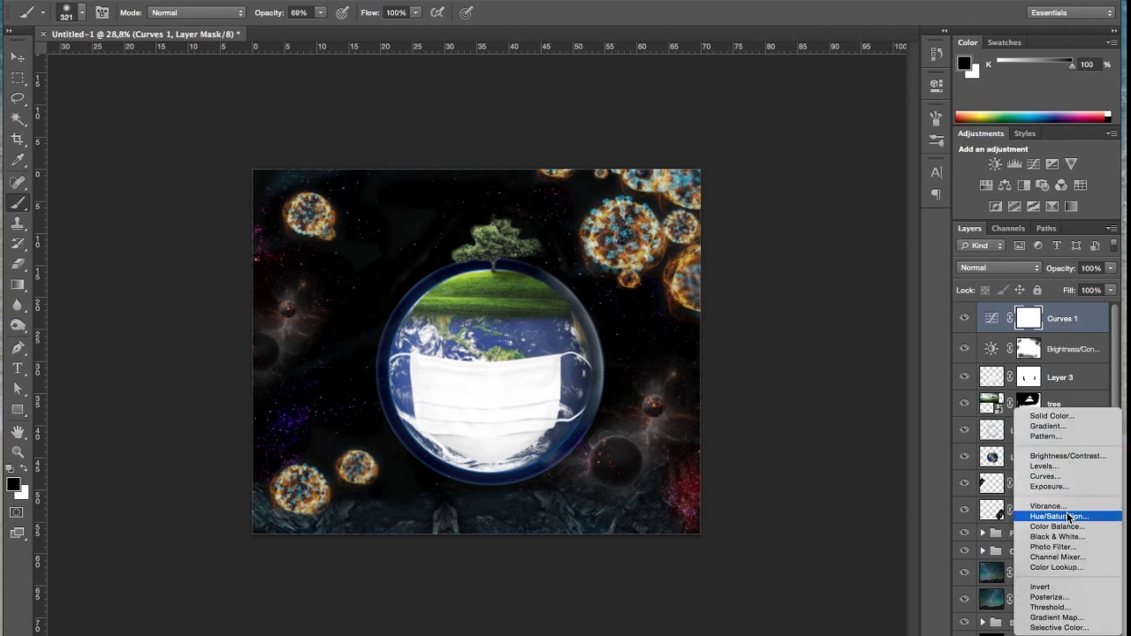
# Step: Add a Vibrance adjustment layer with Saturation at +9
pyautogui.click(893, 344)
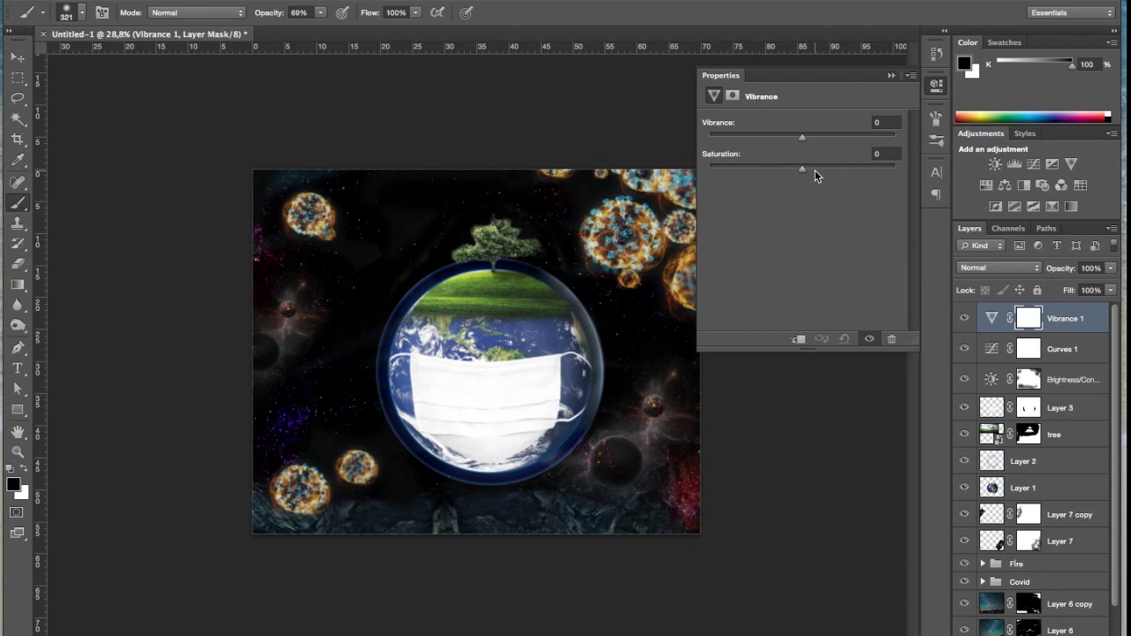
pyautogui.moveTo(815, 170); pyautogui.dragTo(819, 169)
pyautogui.click(892, 75)
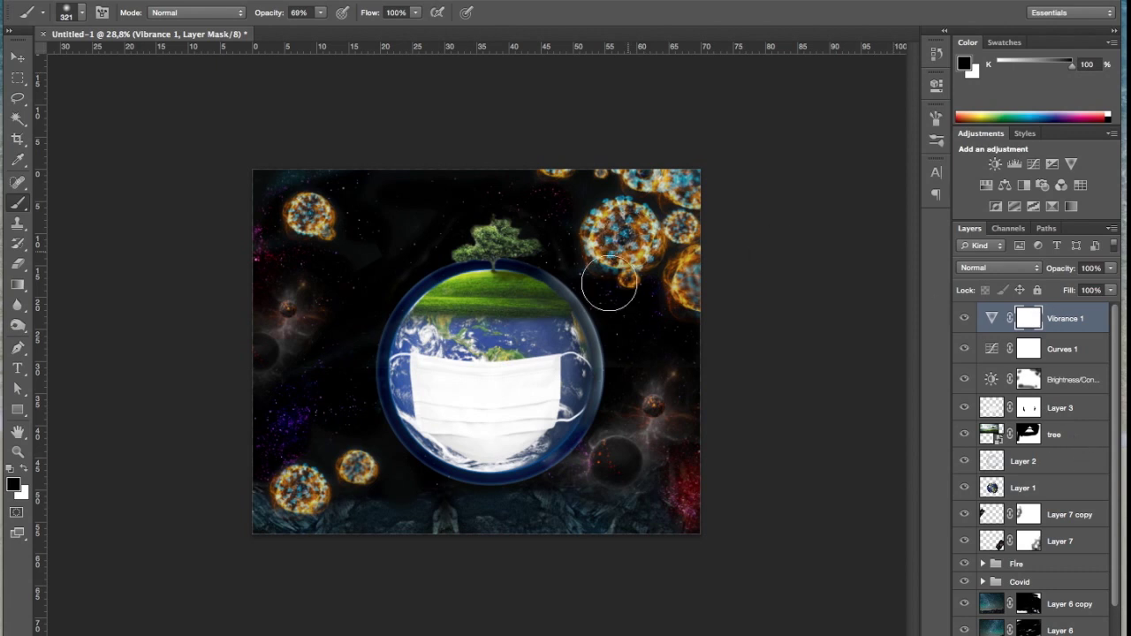
# Step: Paint black on the Vibrance mask over the globe's centre and edges
pyautogui.click(507, 342)
pyautogui.moveTo(490, 281); pyautogui.dragTo(493, 362)
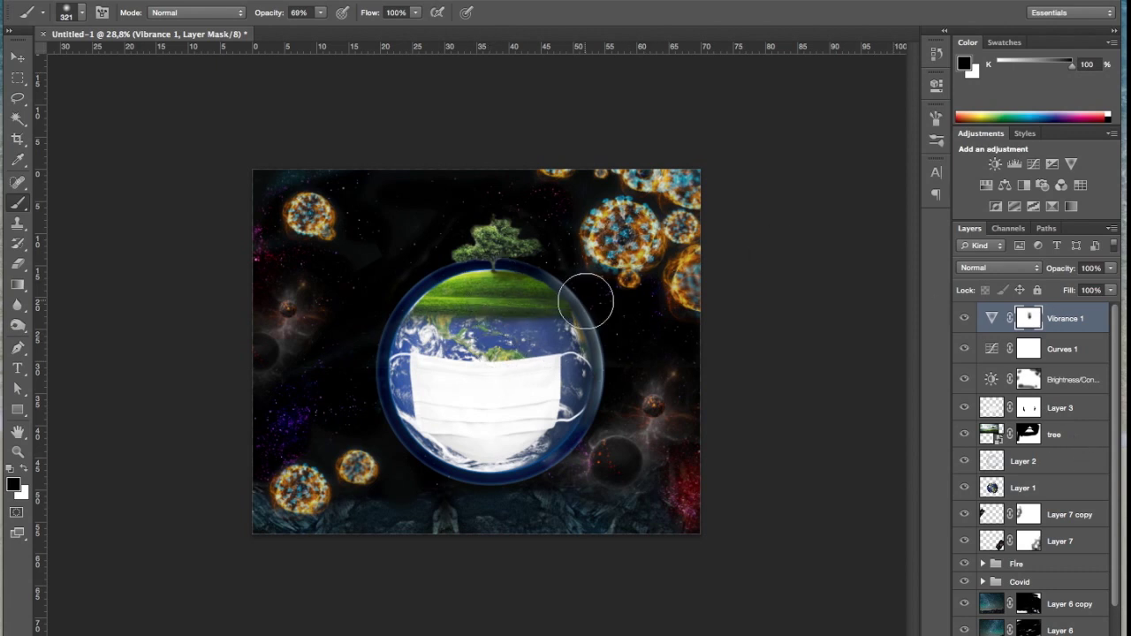
pyautogui.moveTo(571, 466); pyautogui.dragTo(566, 472)
pyautogui.moveTo(404, 298); pyautogui.dragTo(400, 452)
pyautogui.moveTo(519, 246); pyautogui.dragTo(619, 361)
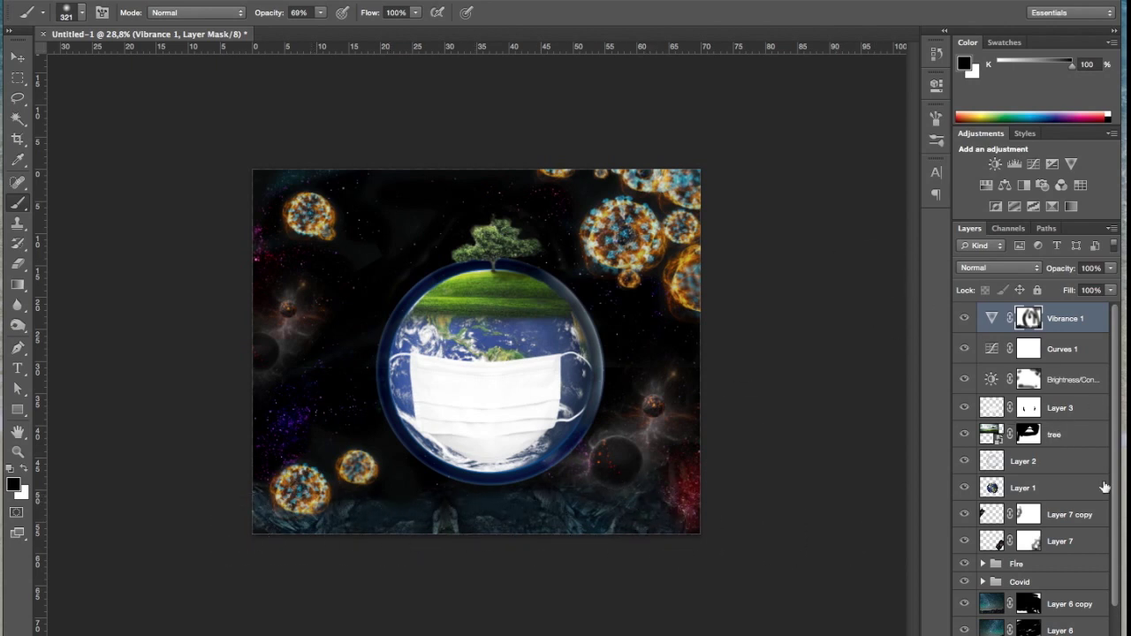
pyautogui.click(1043, 629)
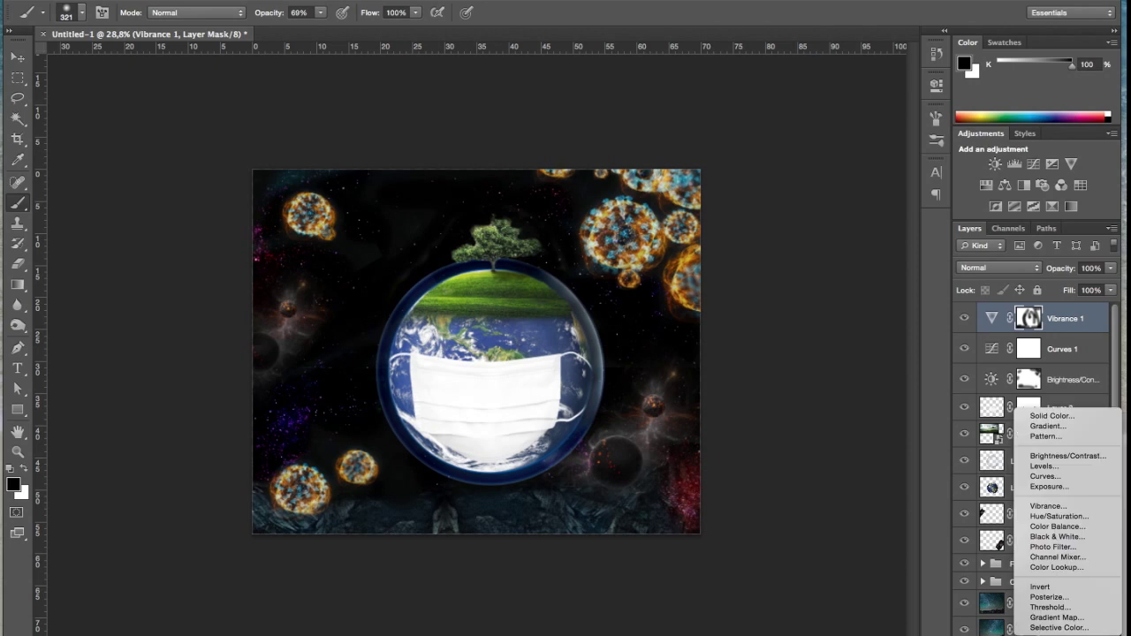
# Step: Add a dark orange Solid Color fill layer blended Soft Light at 23% opacity
pyautogui.click(1077, 416)
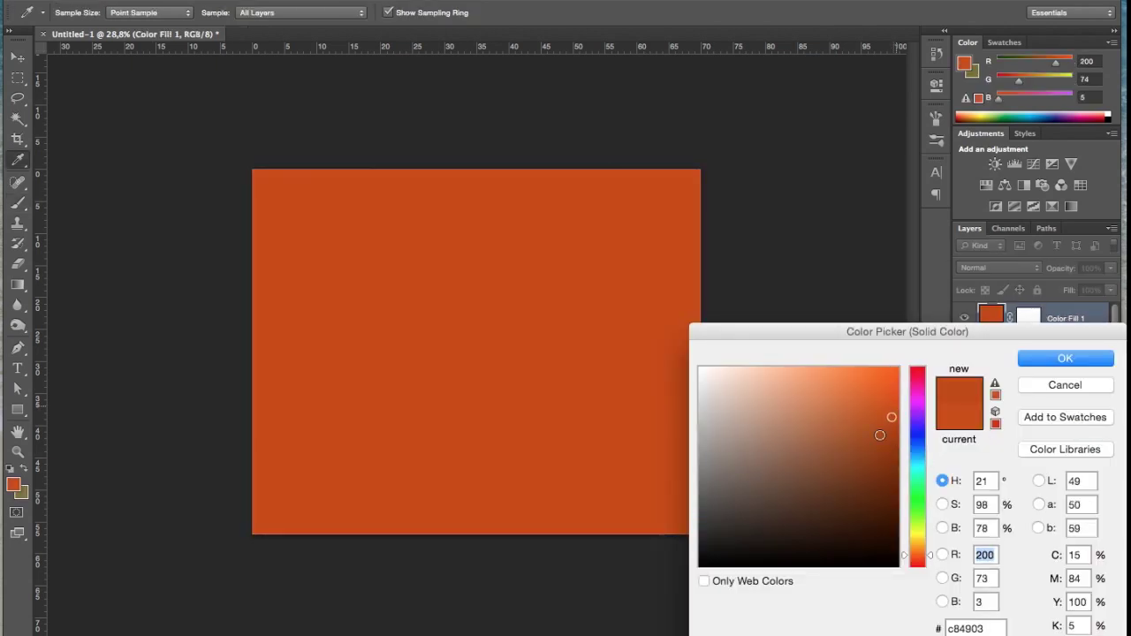
pyautogui.moveTo(891, 412)
pyautogui.mouseDown()
pyautogui.moveTo(815, 447)
pyautogui.moveTo(899, 438)
pyautogui.moveTo(903, 422)
pyautogui.mouseUp()
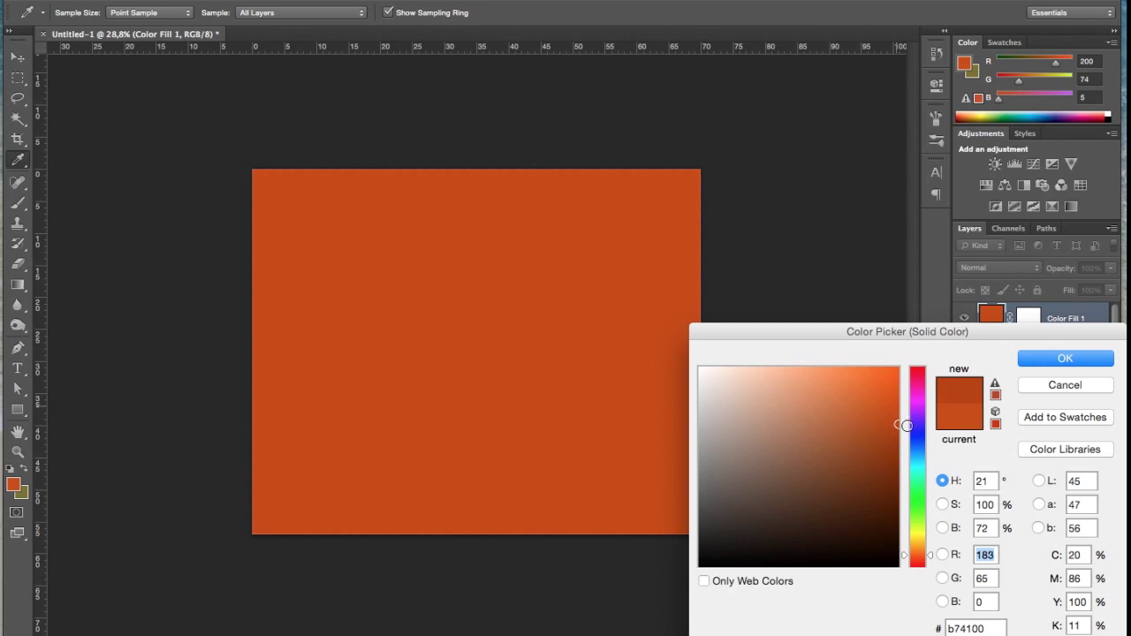
pyautogui.click(1036, 360)
pyautogui.click(1022, 271)
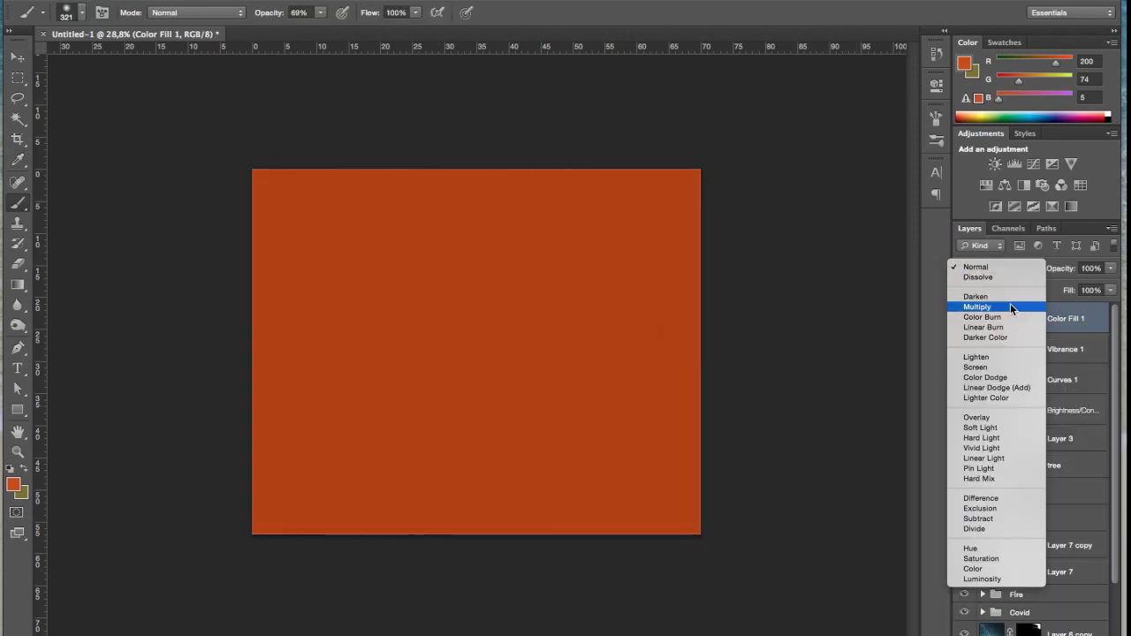
pyautogui.click(980, 428)
pyautogui.moveTo(1110, 268); pyautogui.dragTo(1062, 286)
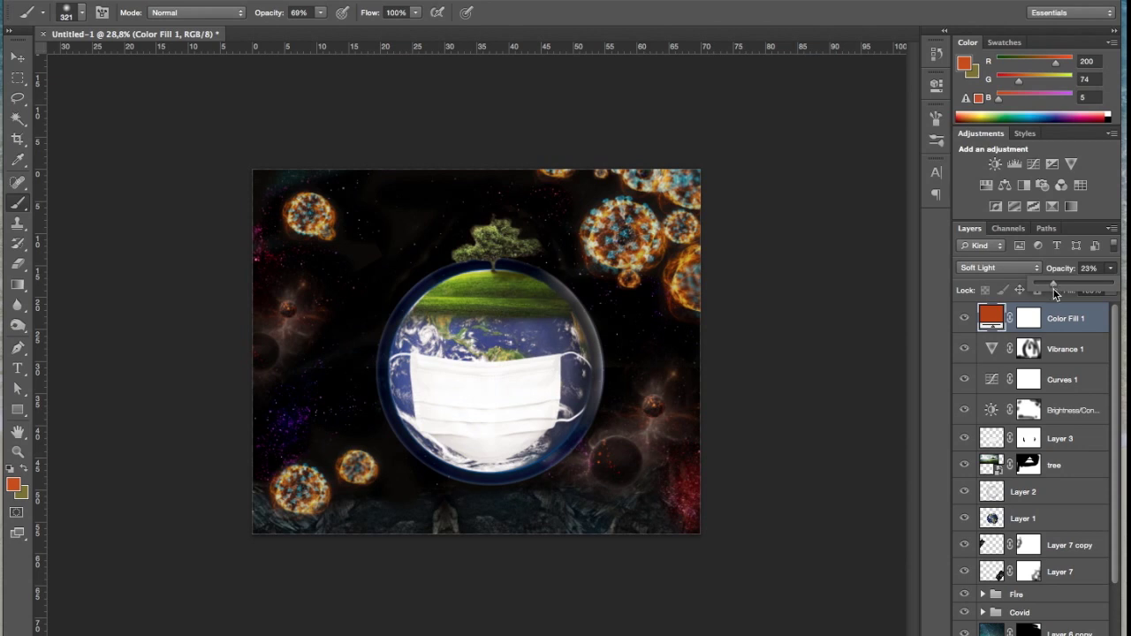
pyautogui.keyDown('shift'); pyautogui.click(1063, 411); pyautogui.keyUp('shift')
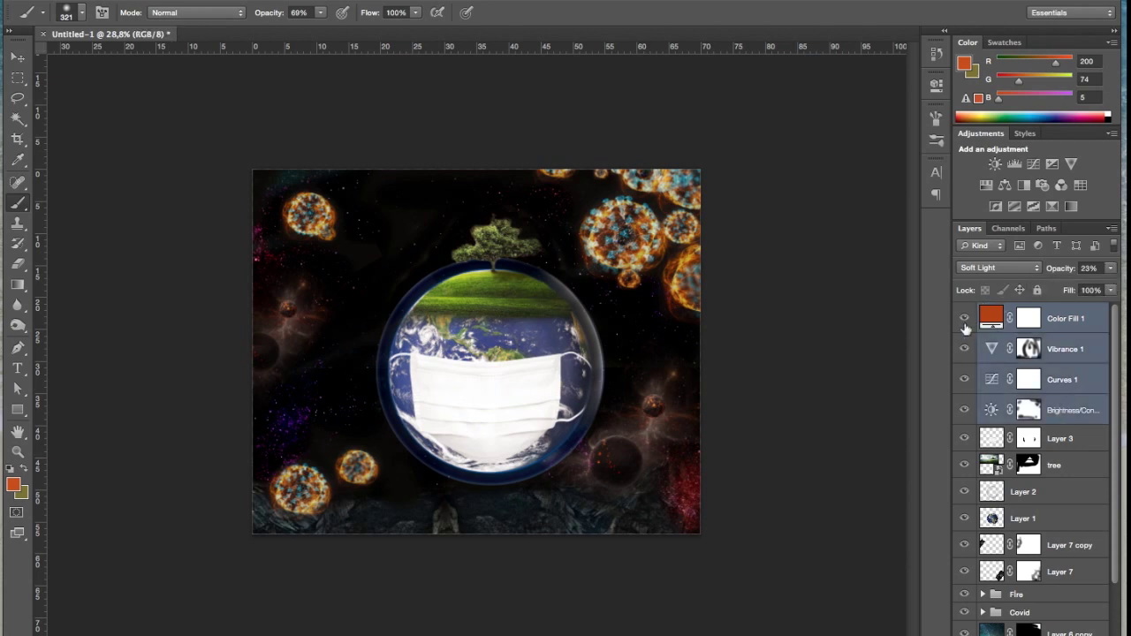
# Step: Group the selected fill and adjustment layers with Ctrl+G and rename the group 'Adjustment'
pyautogui.hotkey('ctrl', 'g')
pyautogui.doubleClick(1025, 312)
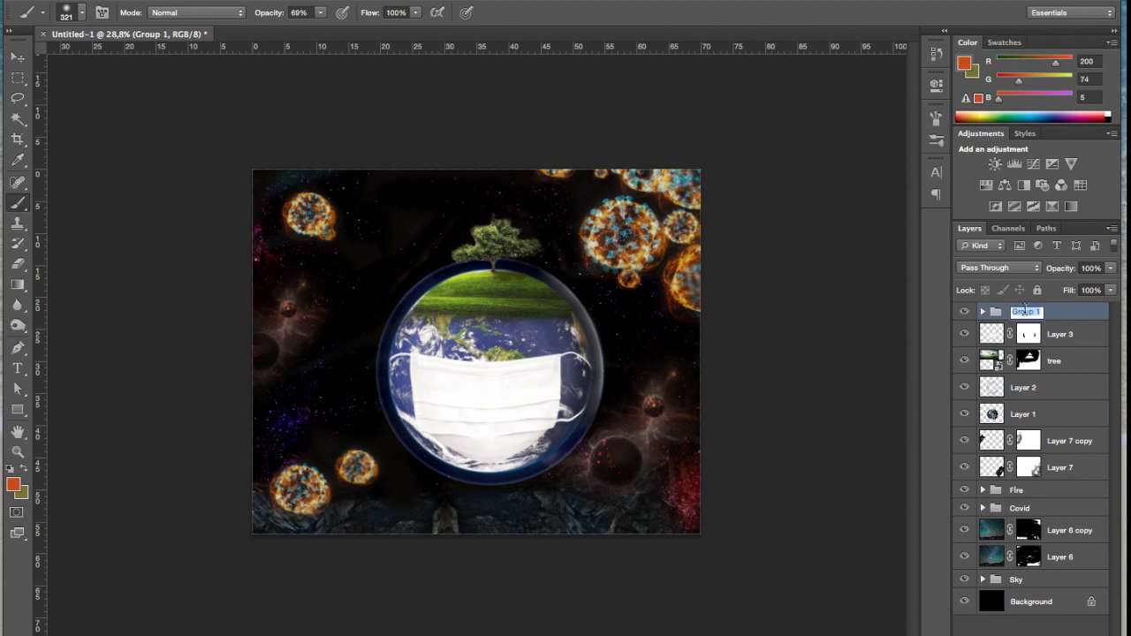
pyautogui.write('Adjust')
pyautogui.write('ment')
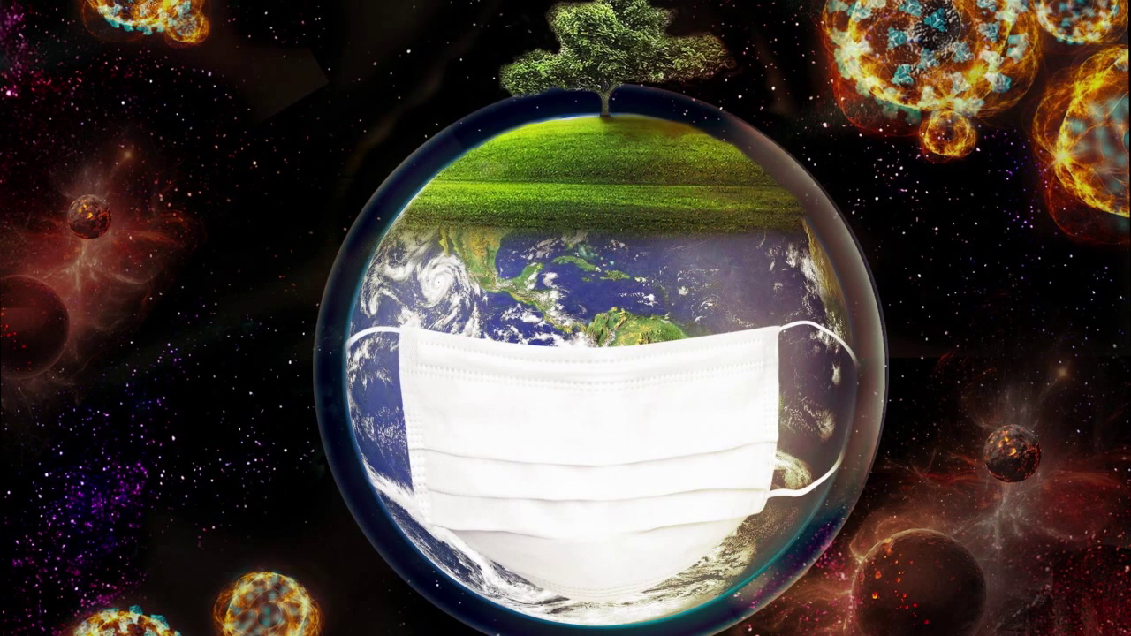